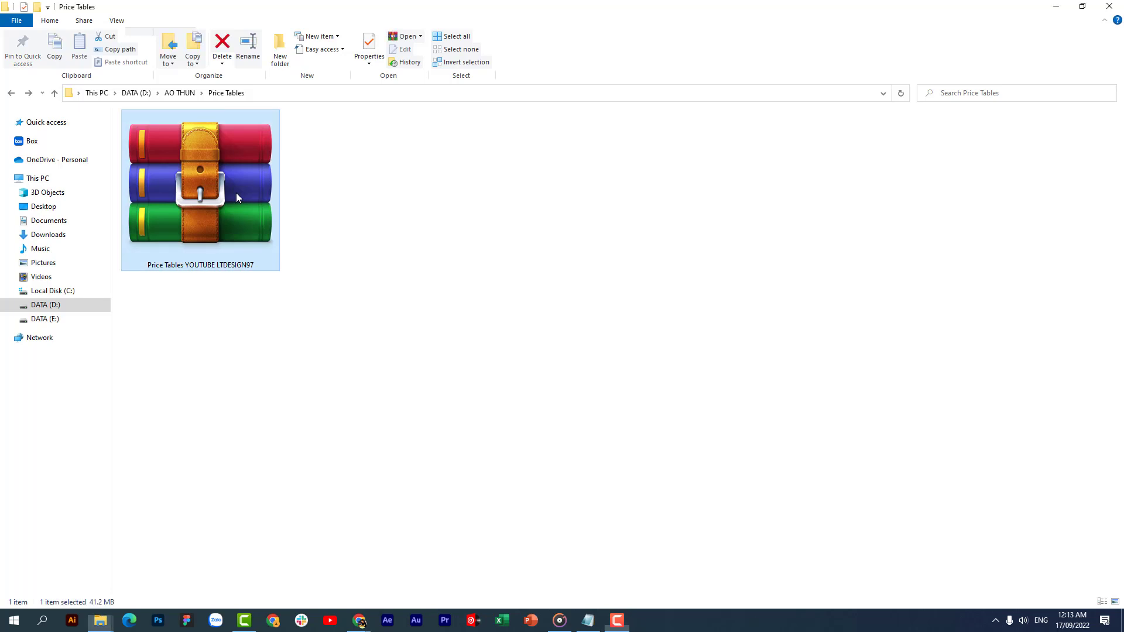
Extract the Price Tables YOUTUBE LTDESIGN97 archive here into Font, Preview, Description and Price Tables.
right_click(237, 192)
left_click(214, 166)
right_click(247, 189)
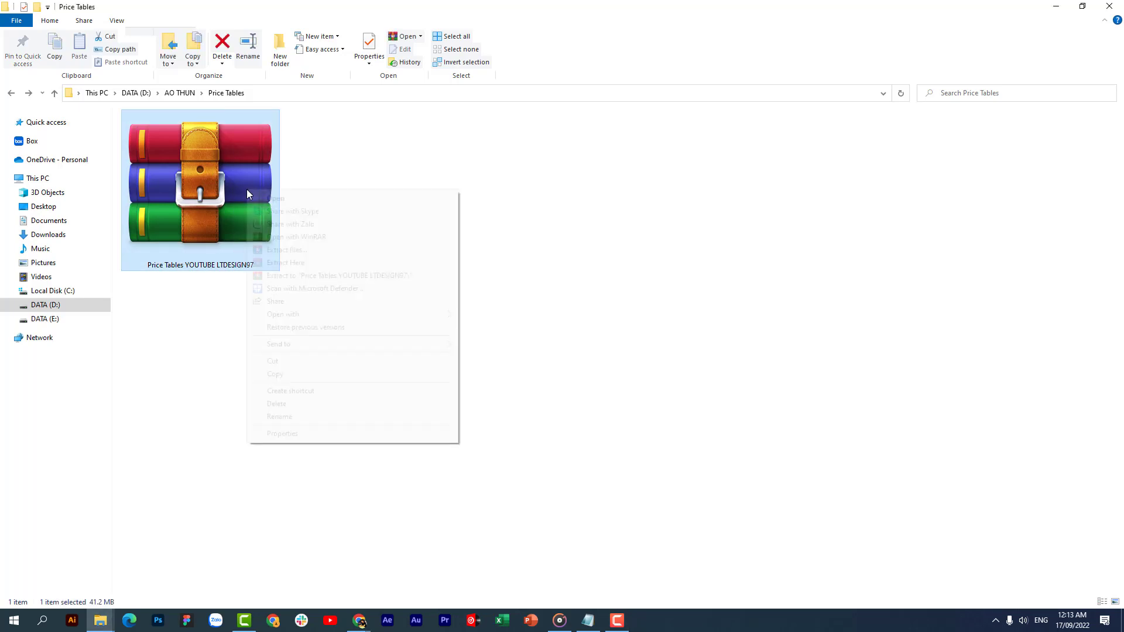
left_click(330, 263)
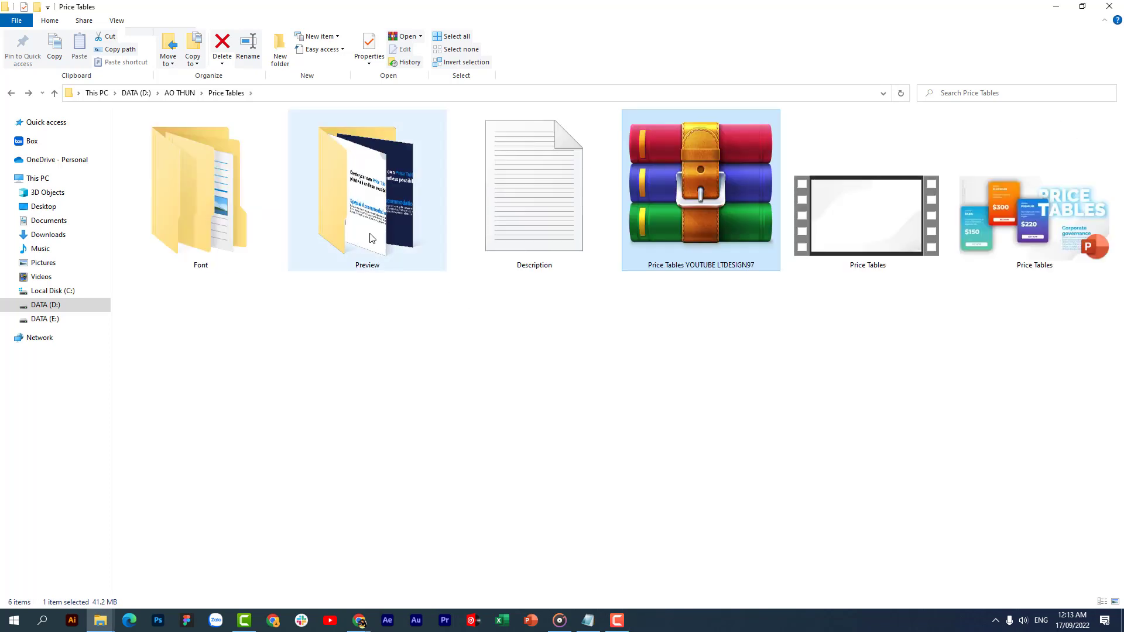
mouse_move(200, 191)
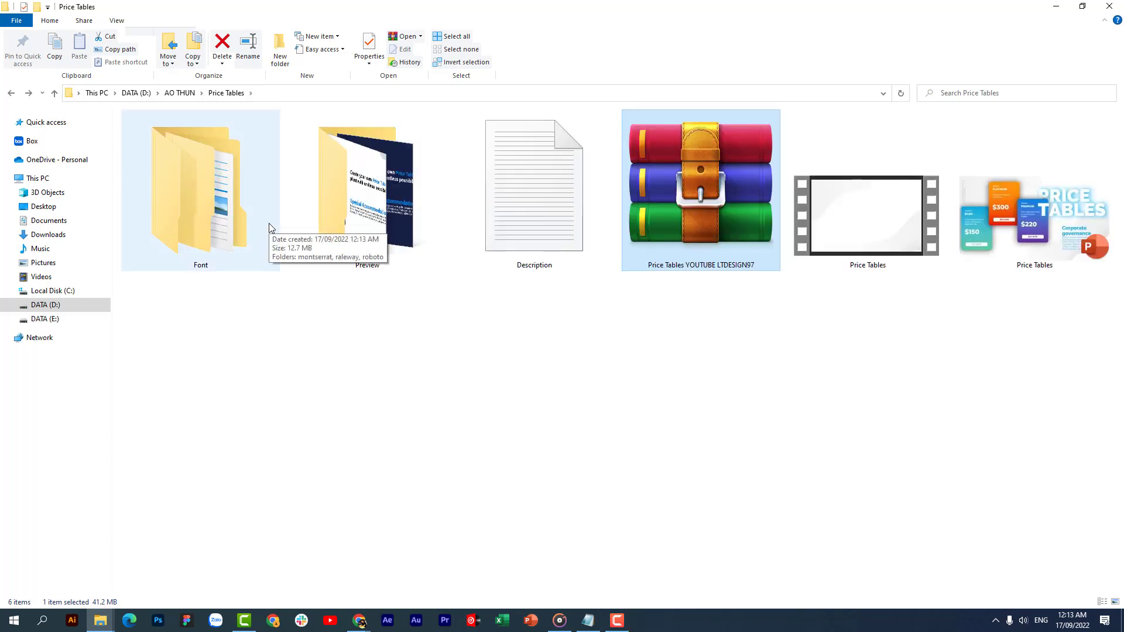
Show the Font folder as extra large icons and install all the Montserrat fonts.
double_click(246, 224)
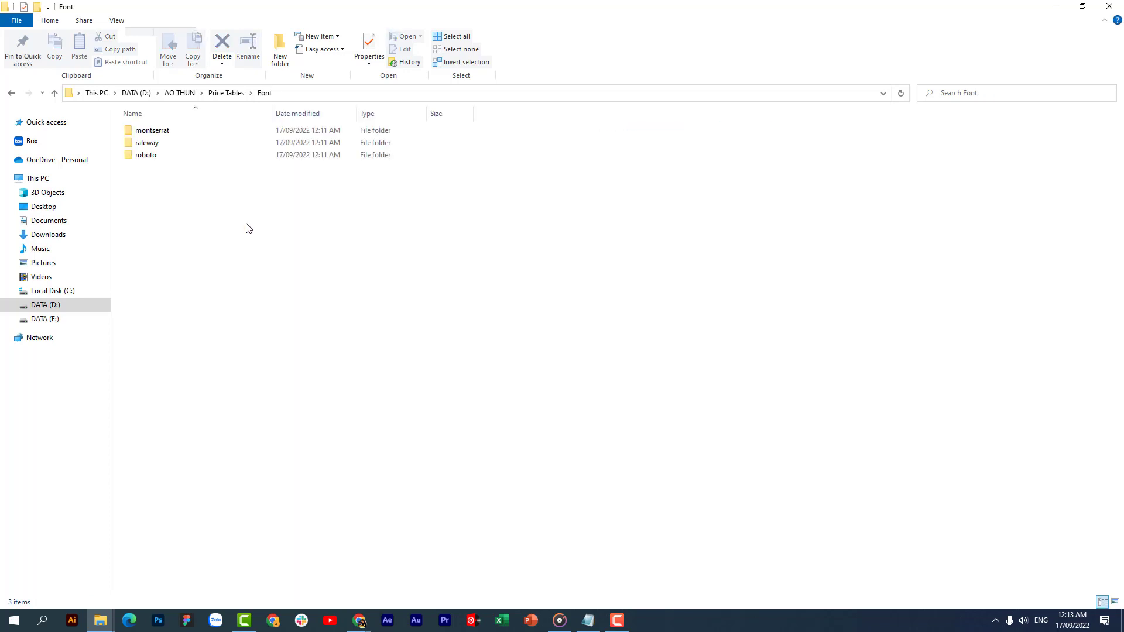
mouse_move(279, 227)
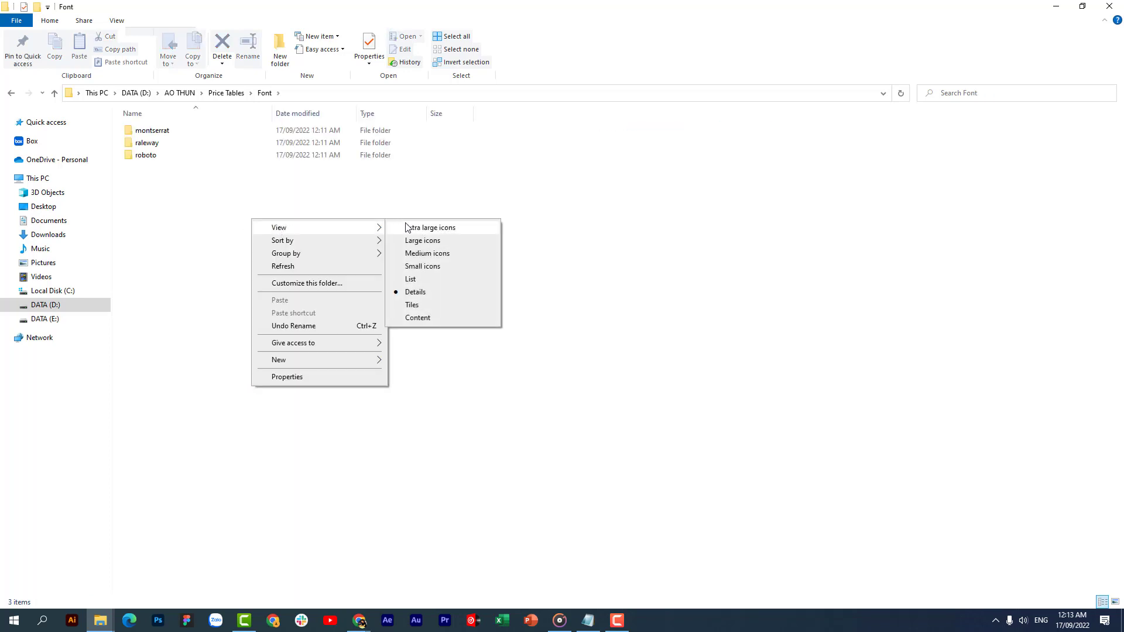
left_click(408, 227)
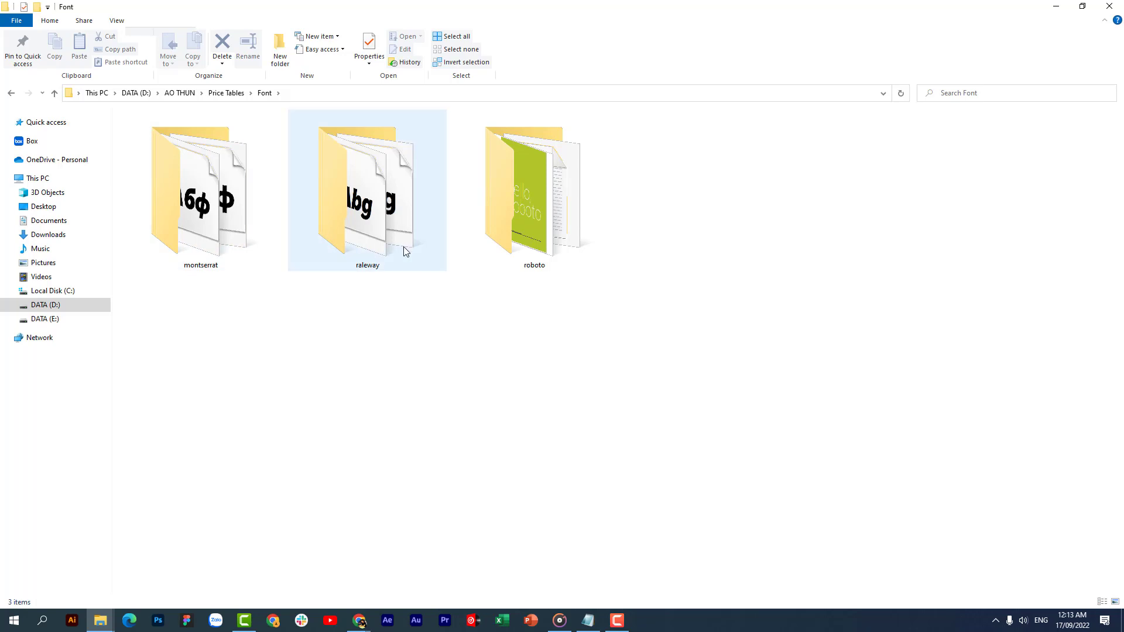
double_click(237, 220)
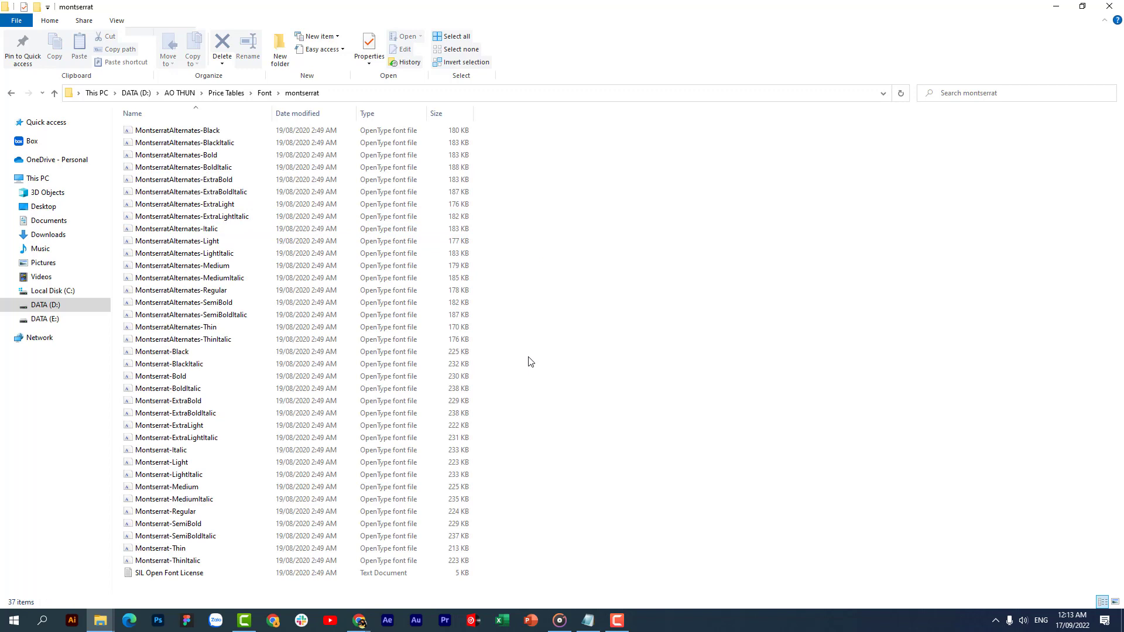
key("Down")
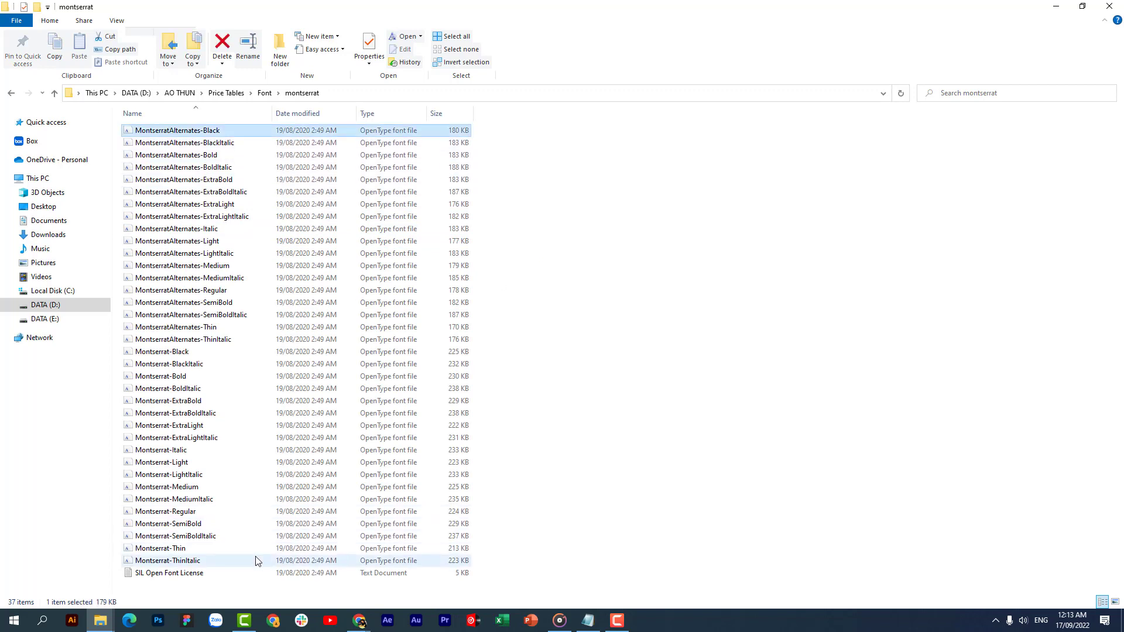
left_click(256, 560, "shift")
right_click(376, 236)
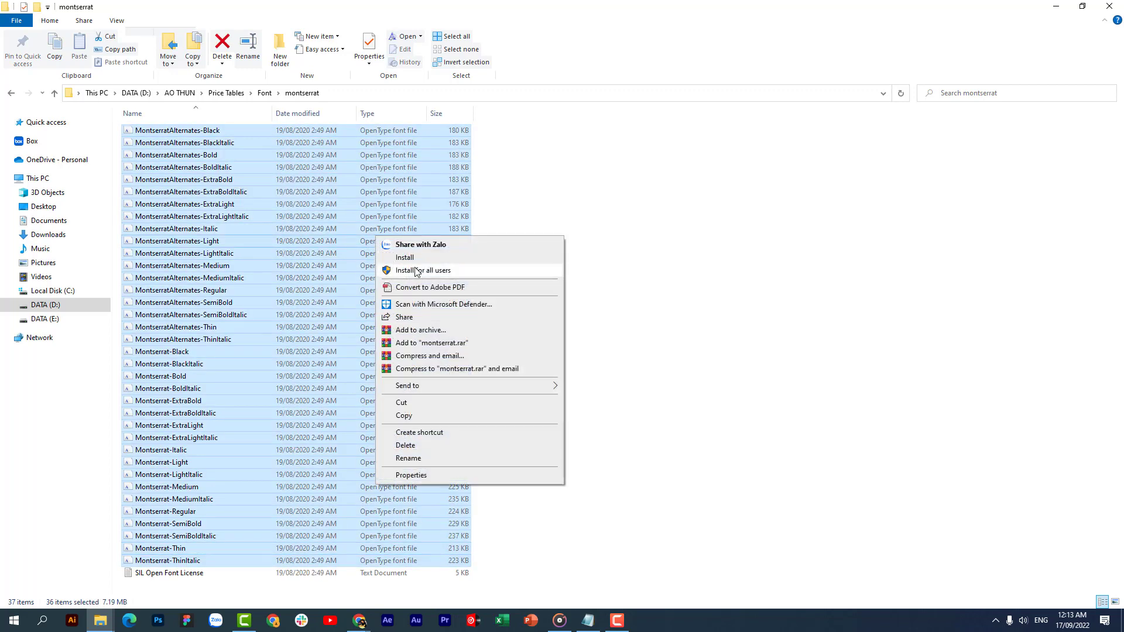
left_click(428, 258)
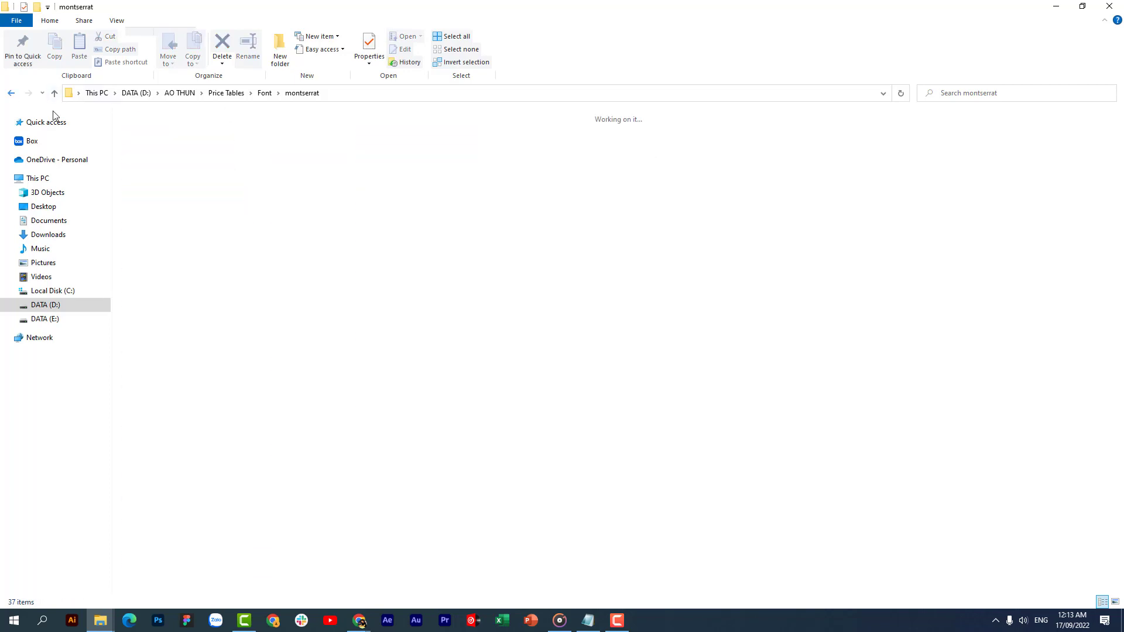
left_click(54, 92)
Install all the Raleway font files.
double_click(367, 188)
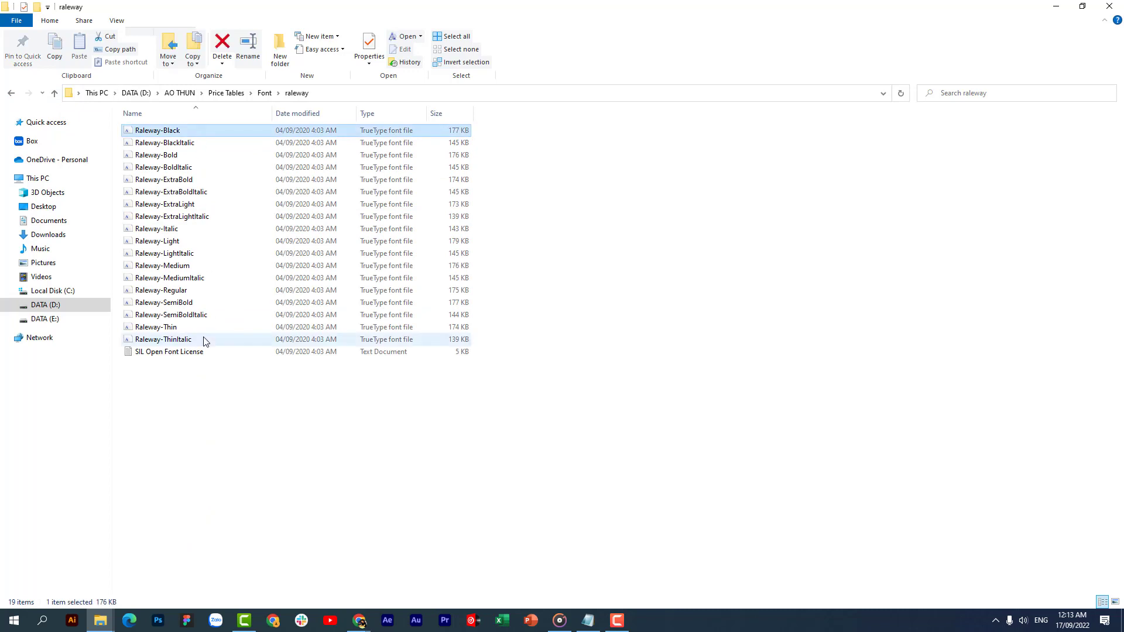
left_click(205, 339, "shift")
right_click(245, 226)
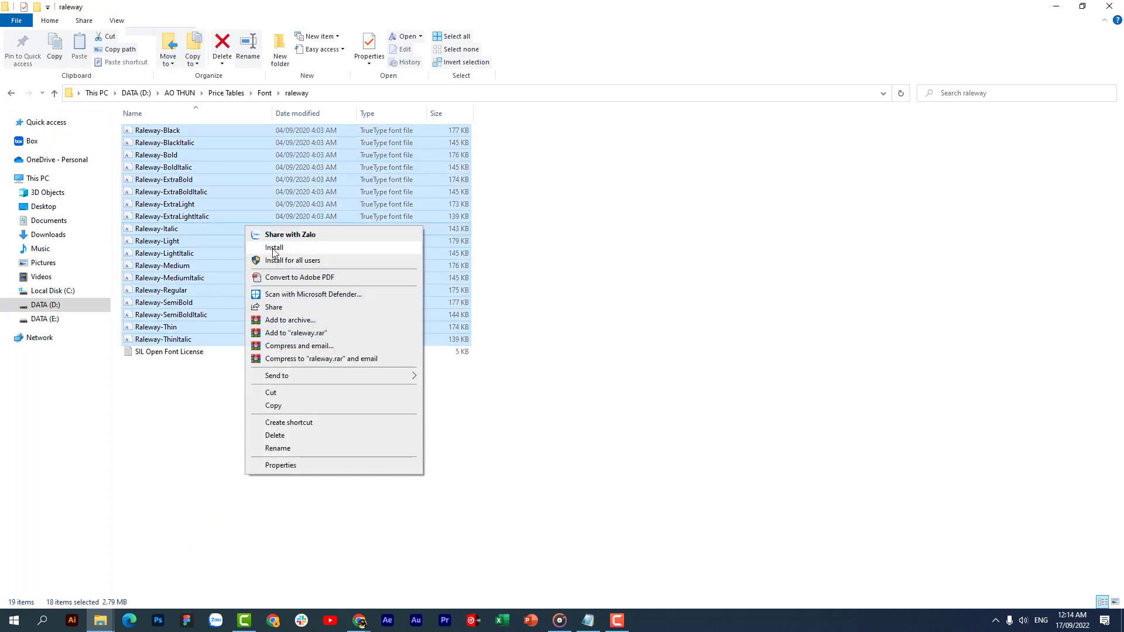
left_click(293, 248)
left_click(12, 94)
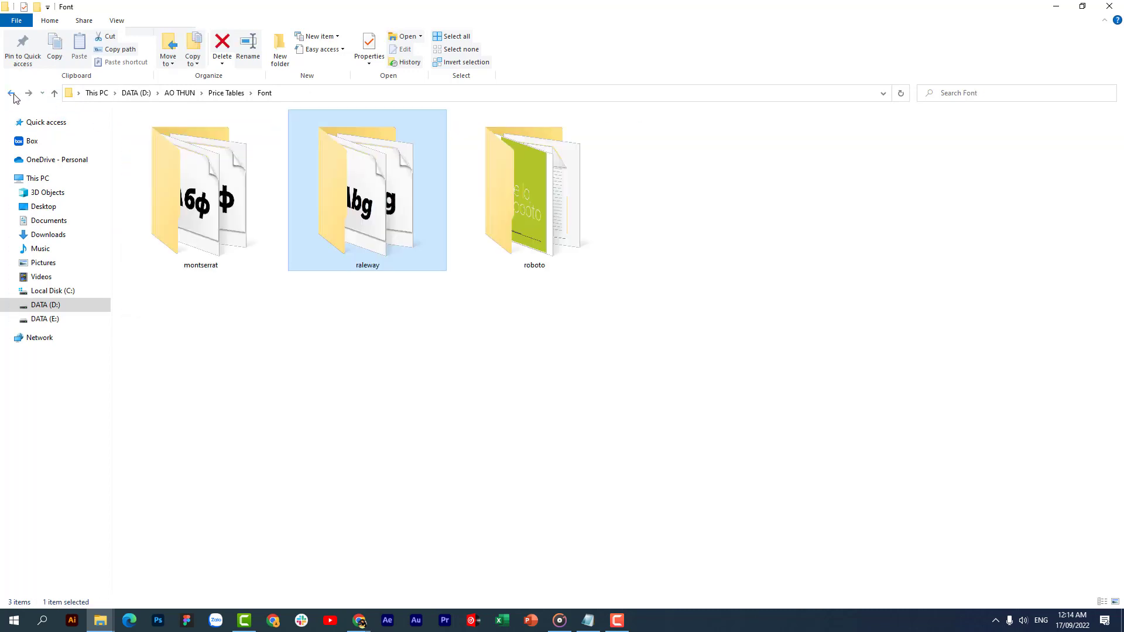
Install the sixteen Roboto font files and return to the Price Tables folder.
double_click(552, 237)
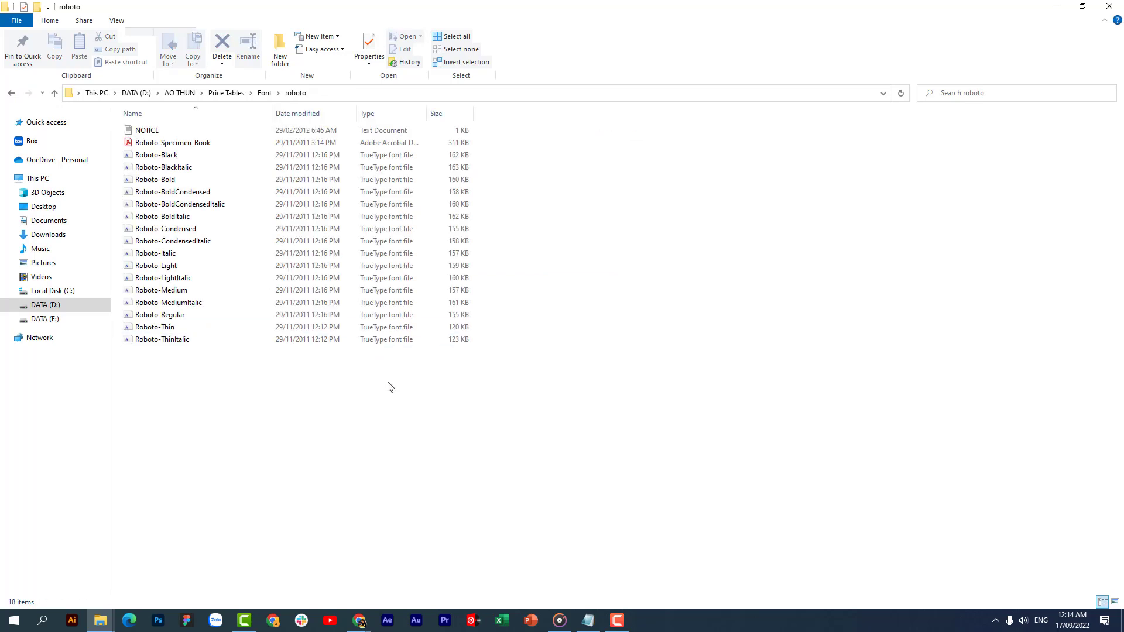
left_click_drag(390, 382, 261, 158)
right_click(261, 158)
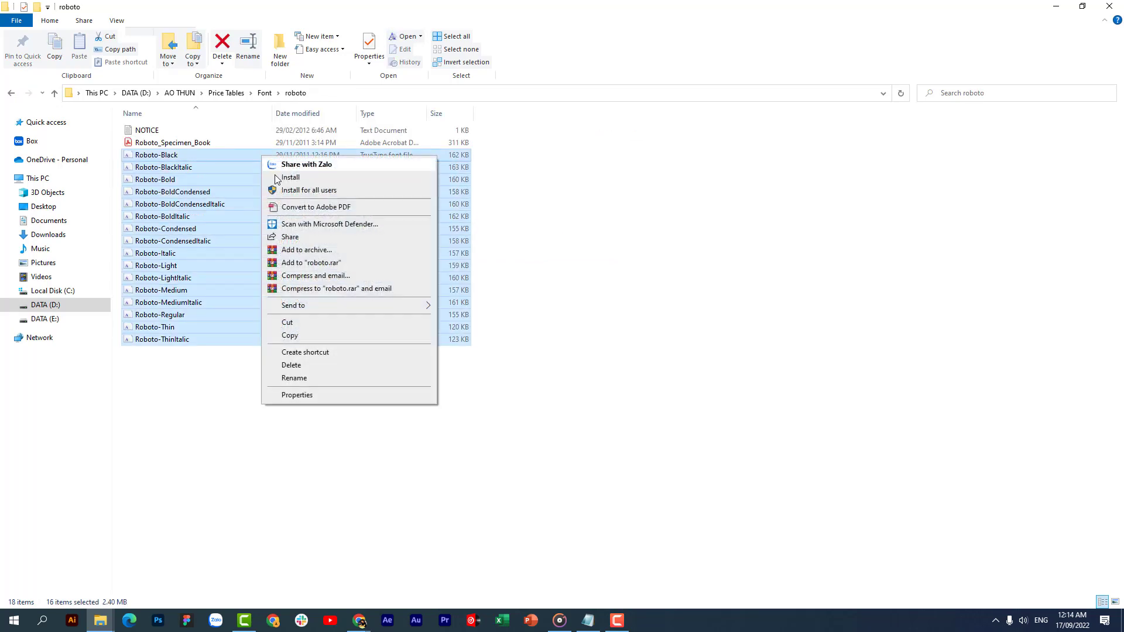
left_click(10, 95)
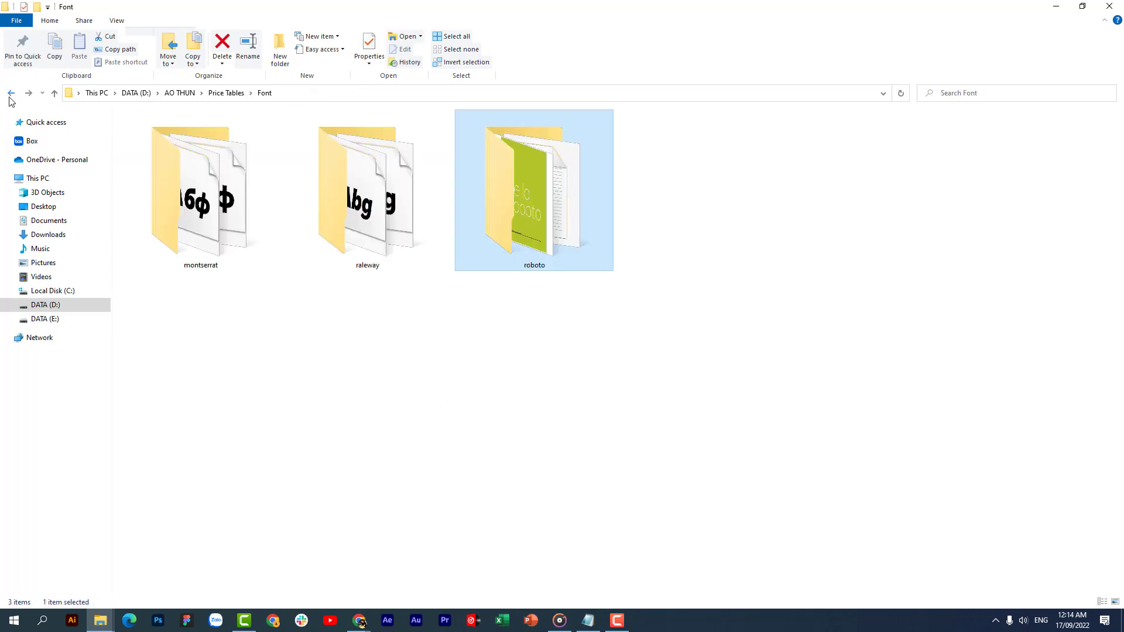
left_click(11, 95)
View the fourteen slide previews in the Preview folder as extra large icons.
double_click(399, 258)
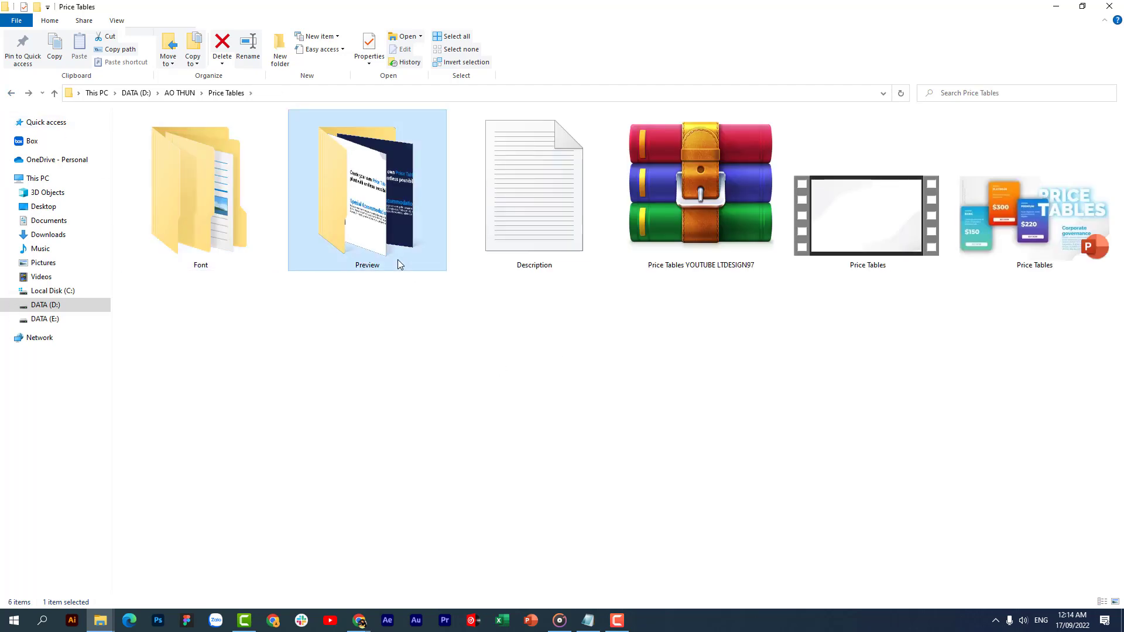
right_click(394, 289)
left_click(573, 299)
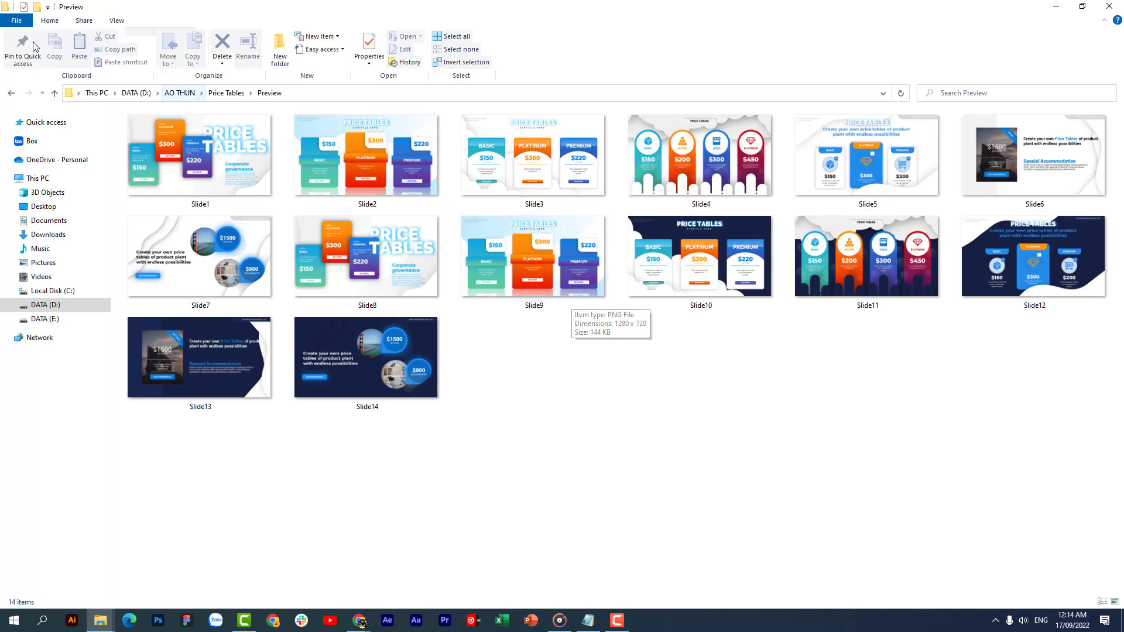
left_click(9, 93)
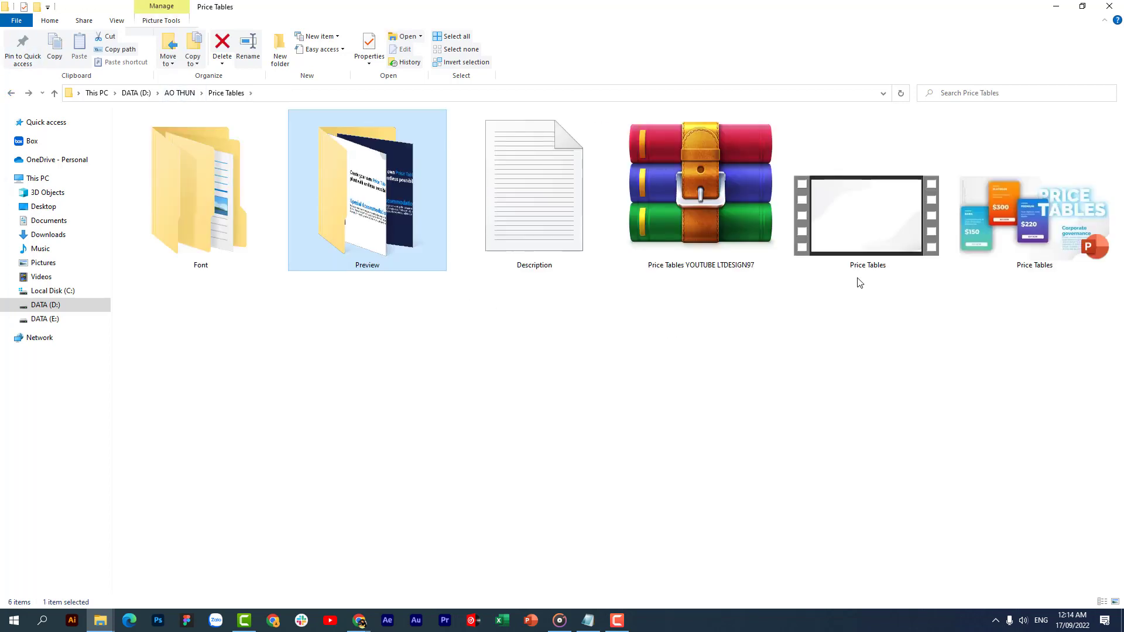
Play the Price Tables preview video.
left_click(869, 248)
right_click(868, 246)
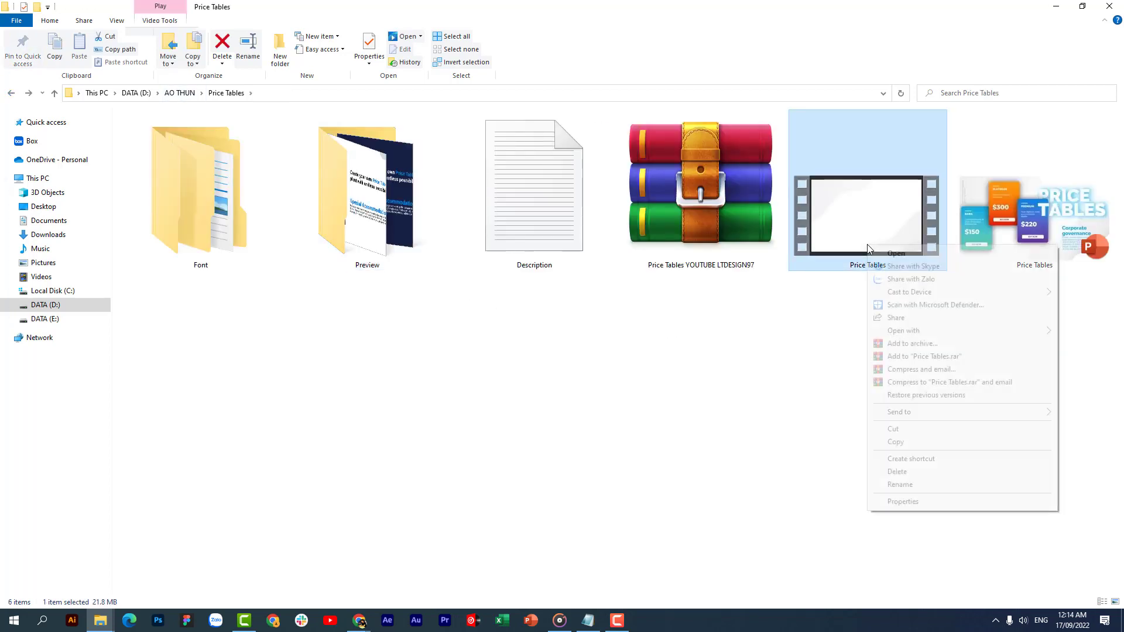
left_click(896, 254)
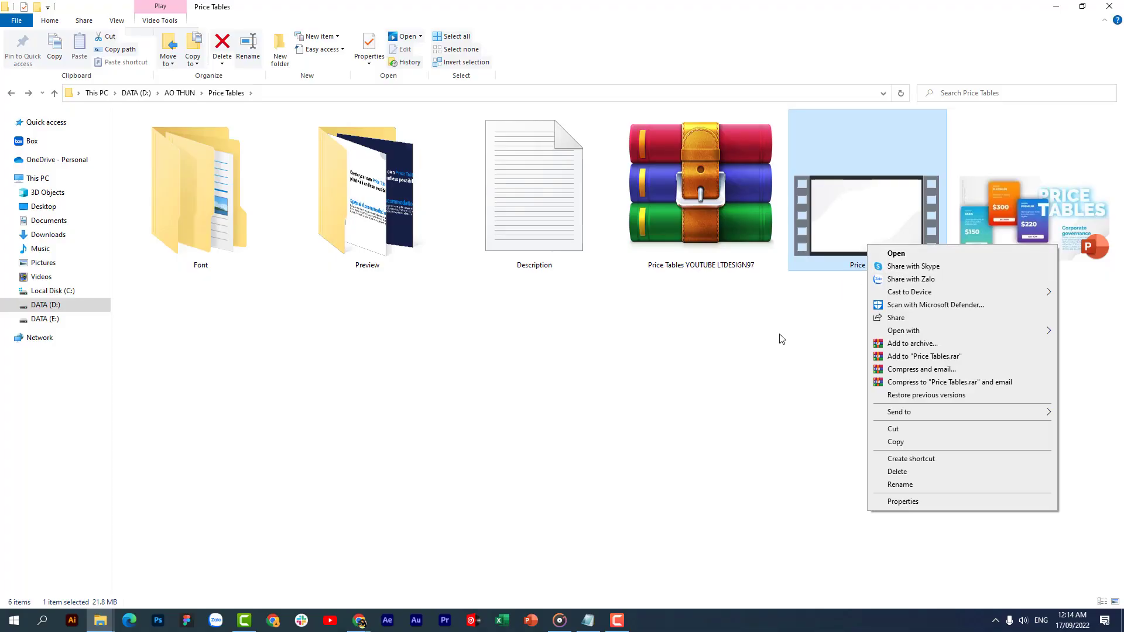
Open the Price Tables .pptx presentation with PowerPoint.
left_click(781, 338)
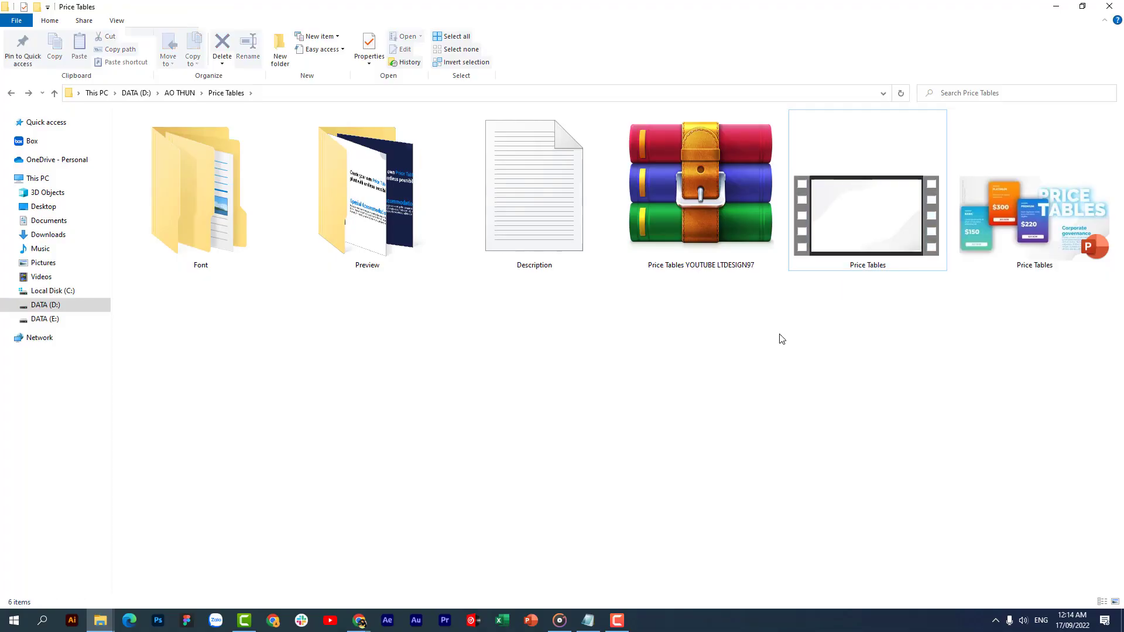
left_click(1026, 254)
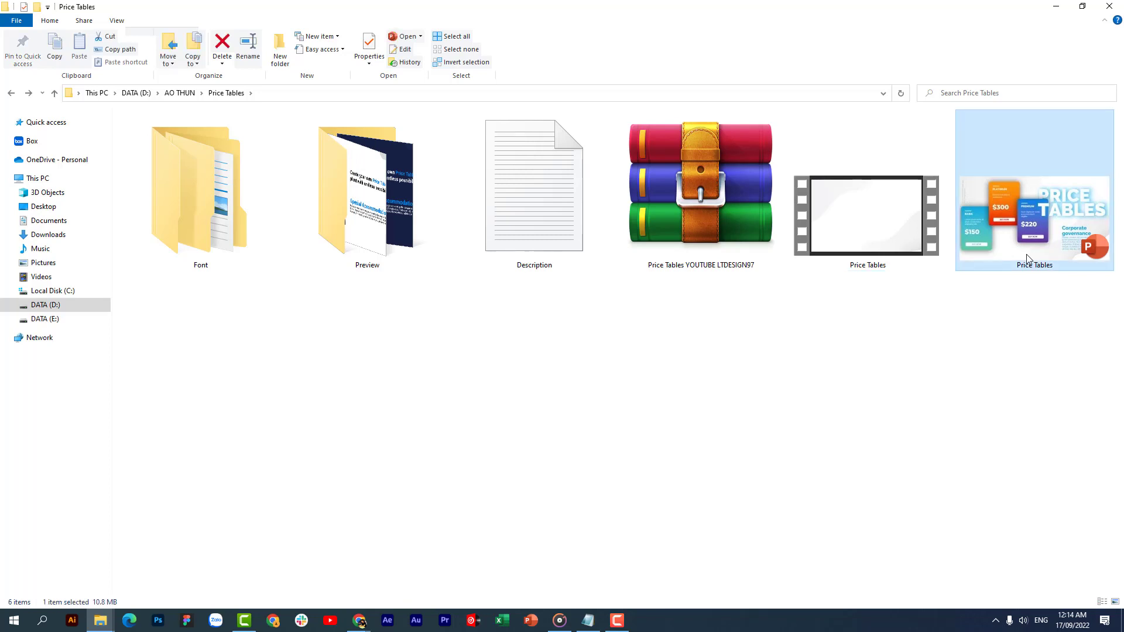
right_click(1027, 241)
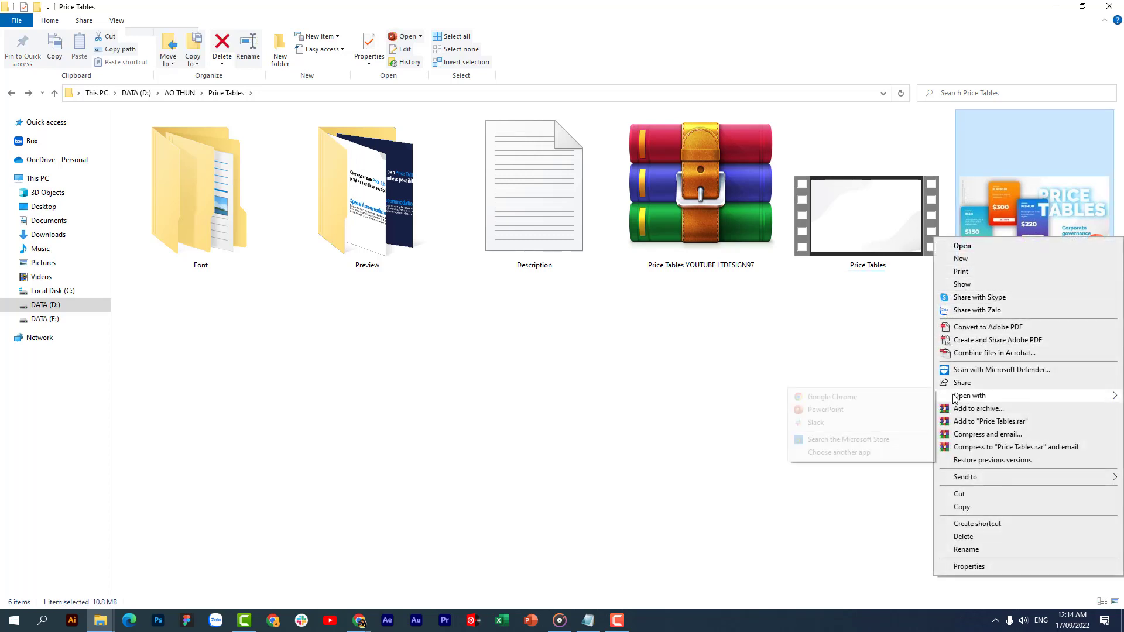
mouse_move(969, 395)
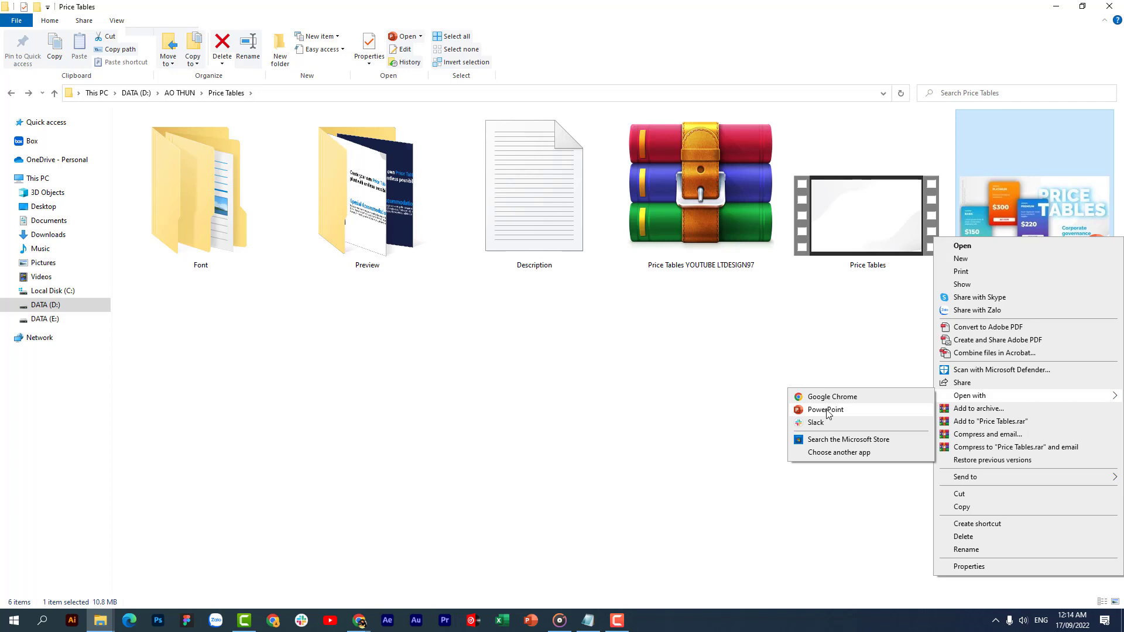
left_click(827, 411)
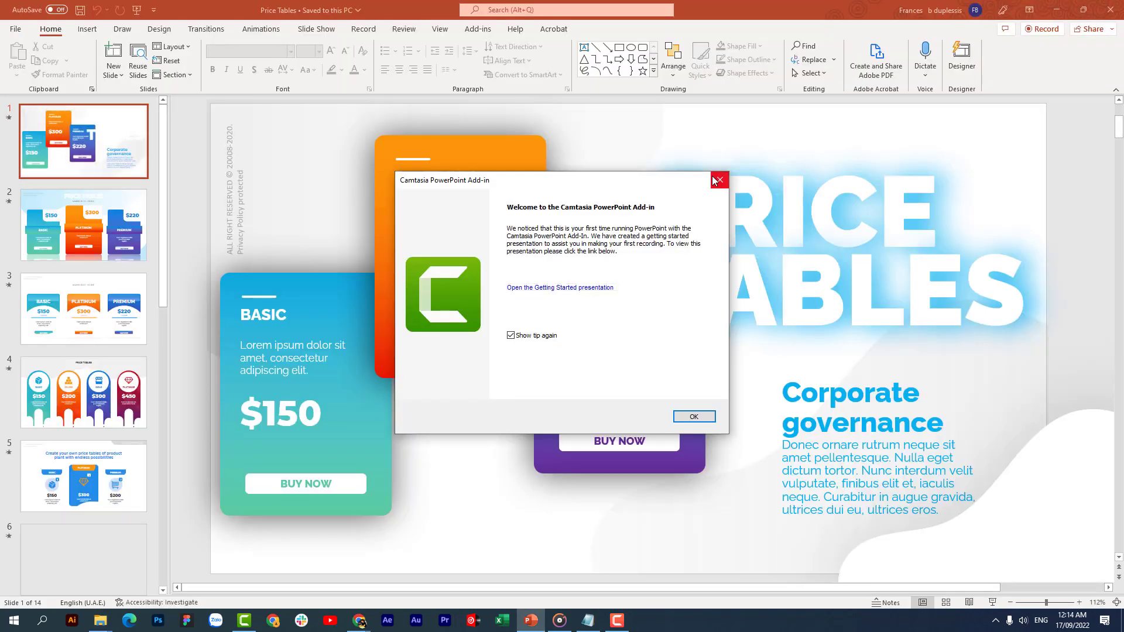
Dismiss the add-in welcome message and browse slides 3 through 7.
left_click(718, 180)
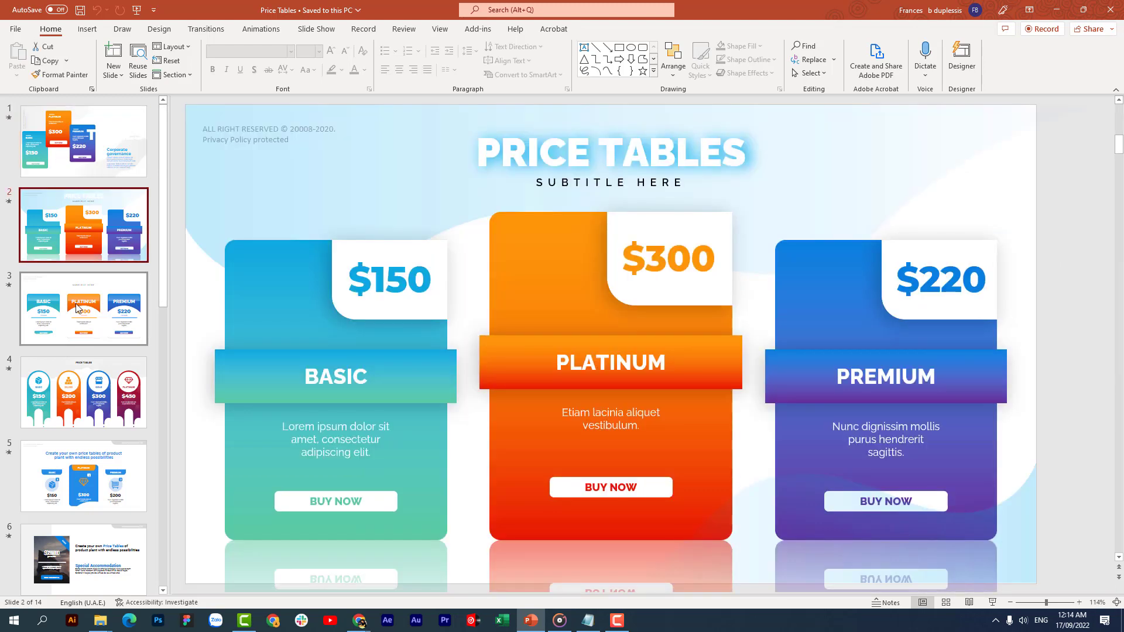
left_click(78, 309)
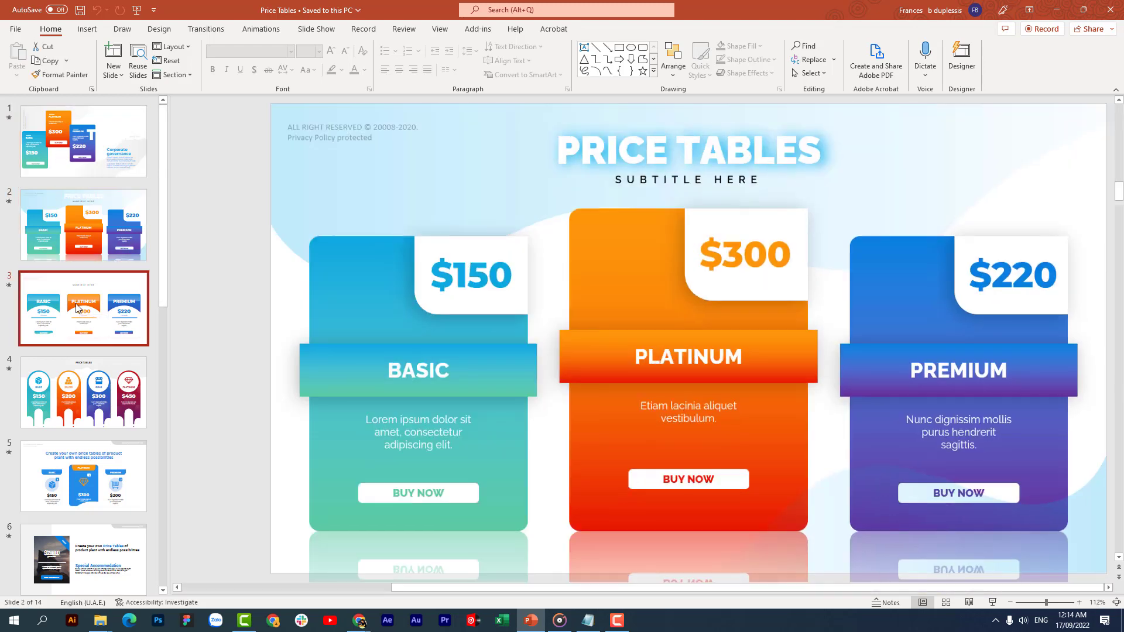
scroll(74, 374, "down", 2)
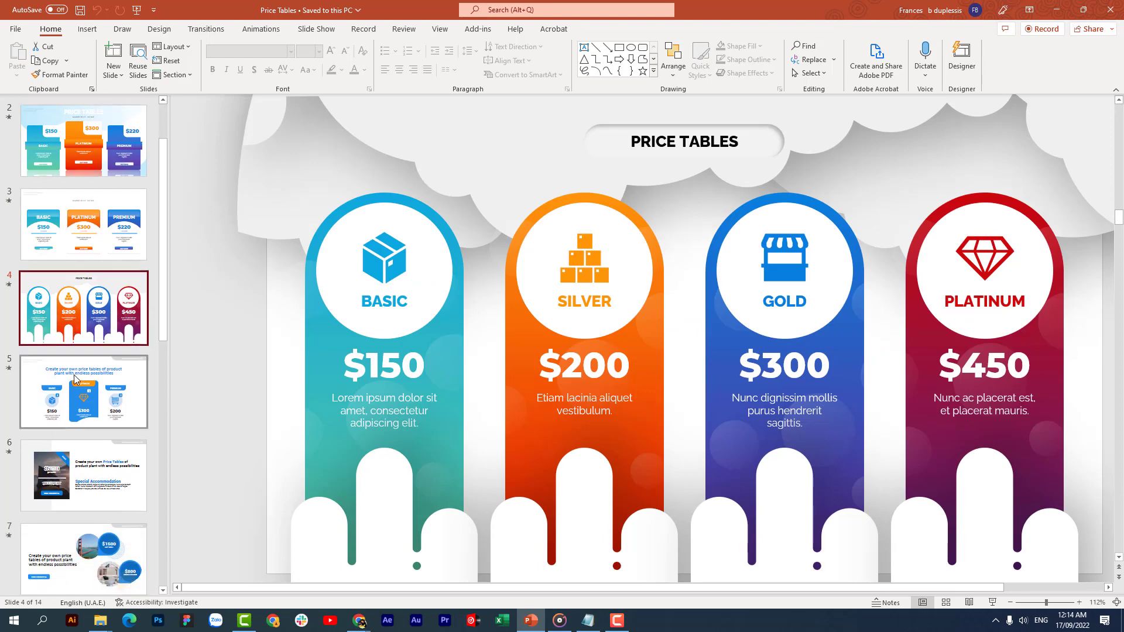
left_click(74, 374)
scroll(74, 375, "down", 2)
left_click(74, 375)
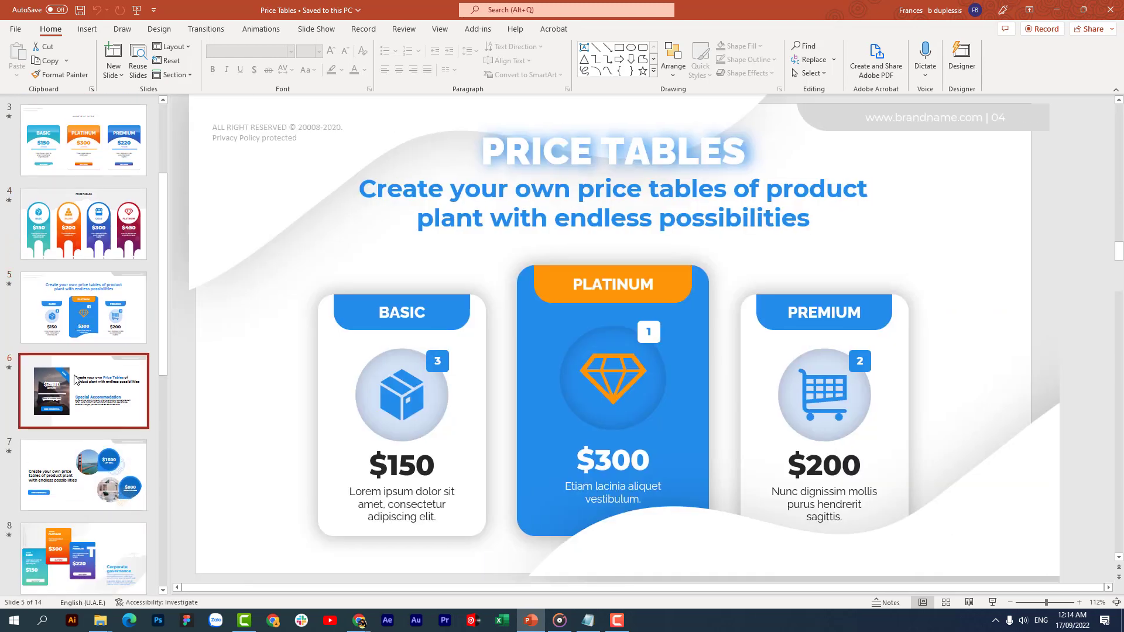
scroll(74, 375, "down", 2)
left_click(73, 378)
scroll(74, 377, "down", 2)
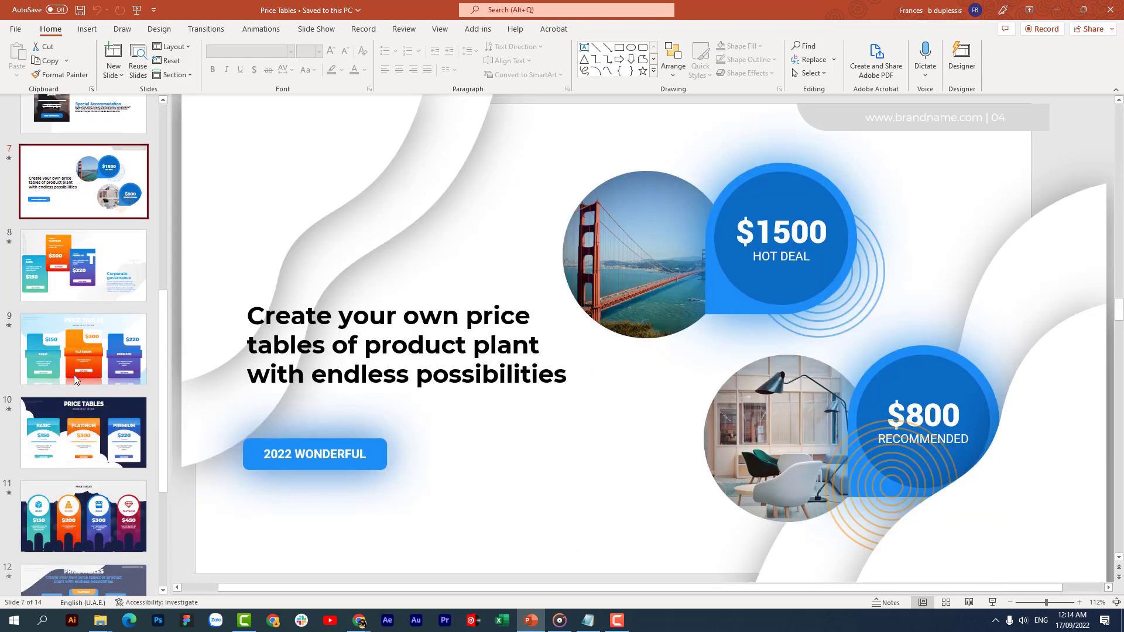
scroll(73, 377, "down", 3)
scroll(74, 374, "up", 4)
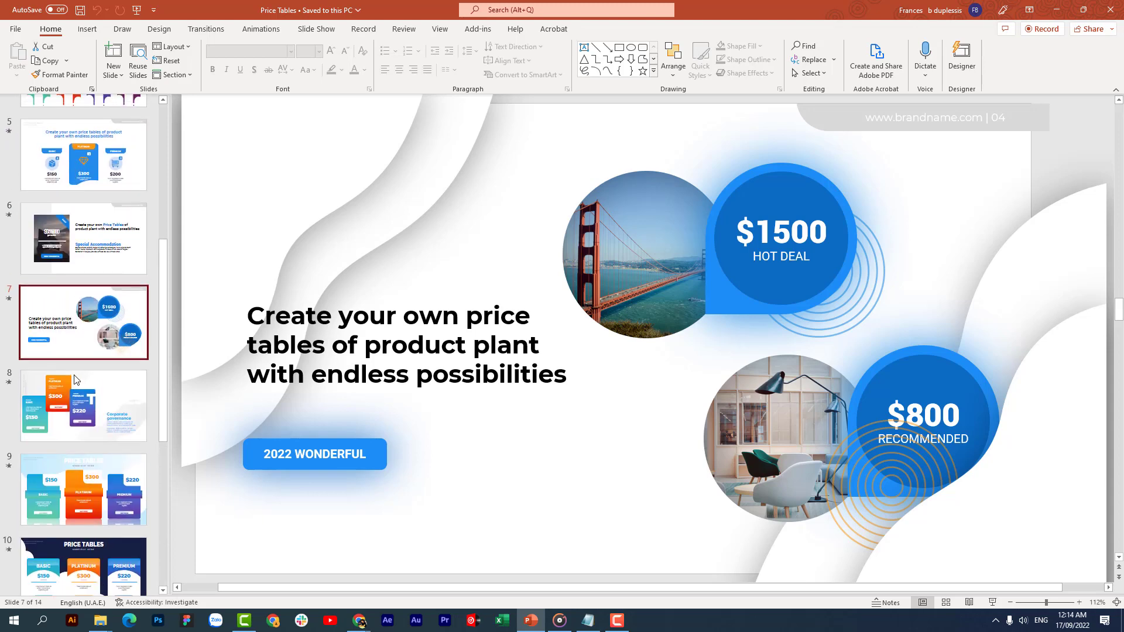
scroll(59, 293, "up", 2)
scroll(23, 158, "up", 2)
Review slides 1, 2, 3, 4 and 6 one by one.
left_click(8, 121)
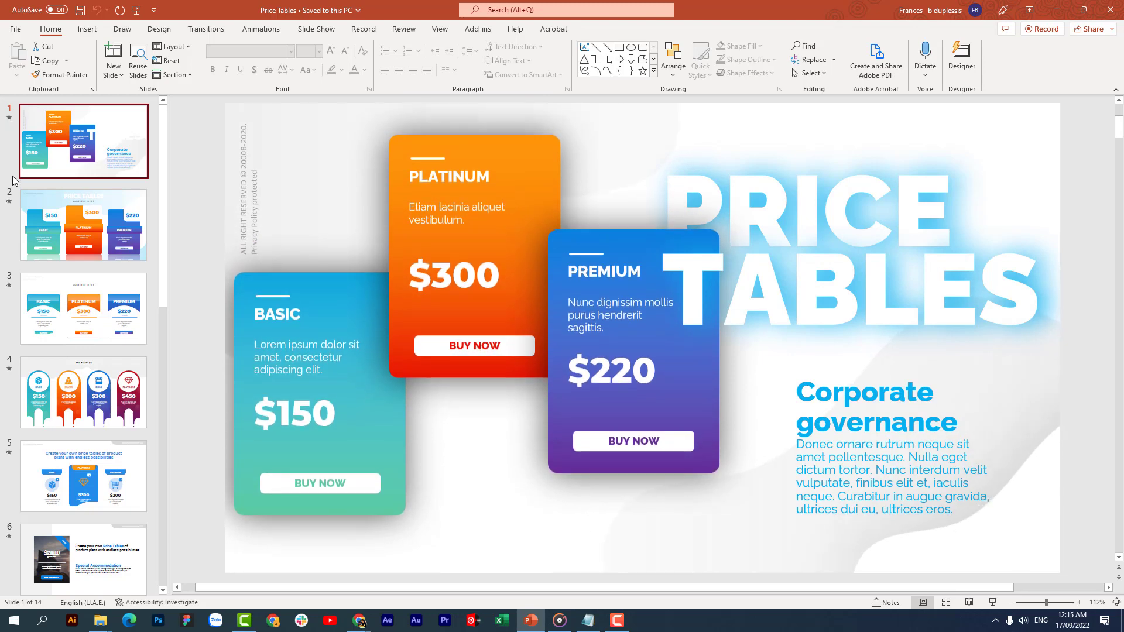
left_click(9, 203)
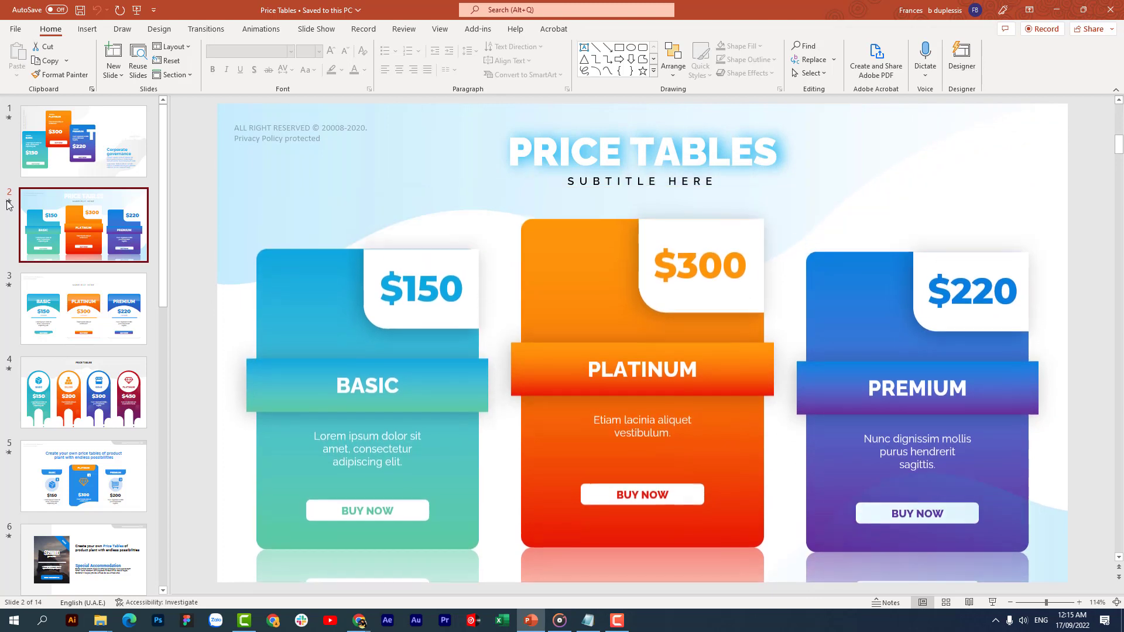
left_click(12, 283)
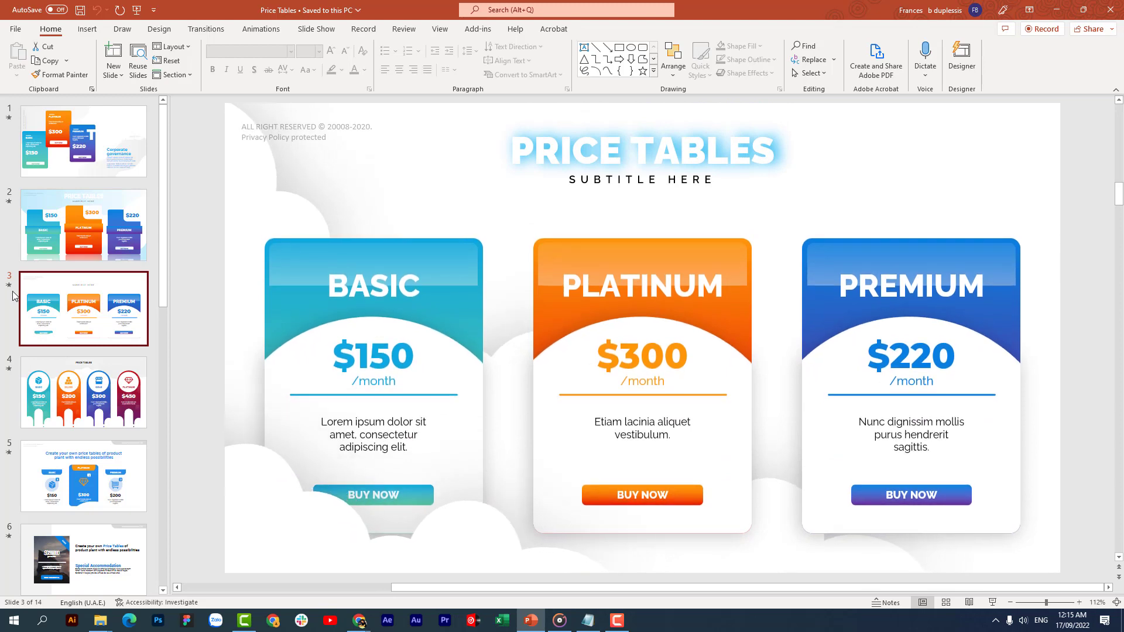
left_click(10, 371)
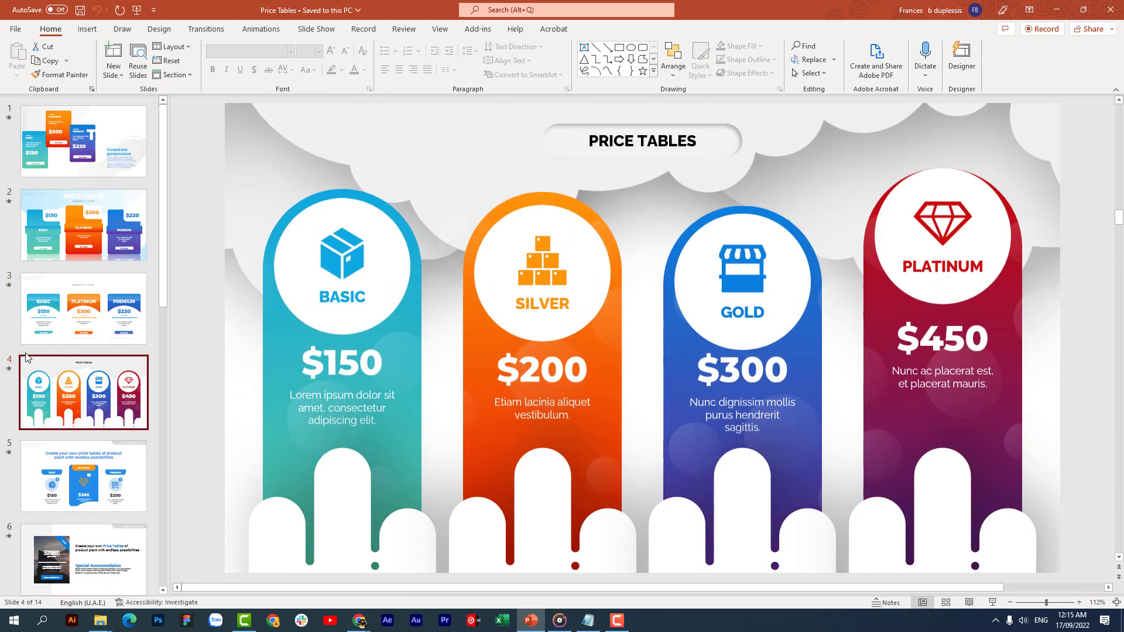
scroll(64, 381, "down", 2)
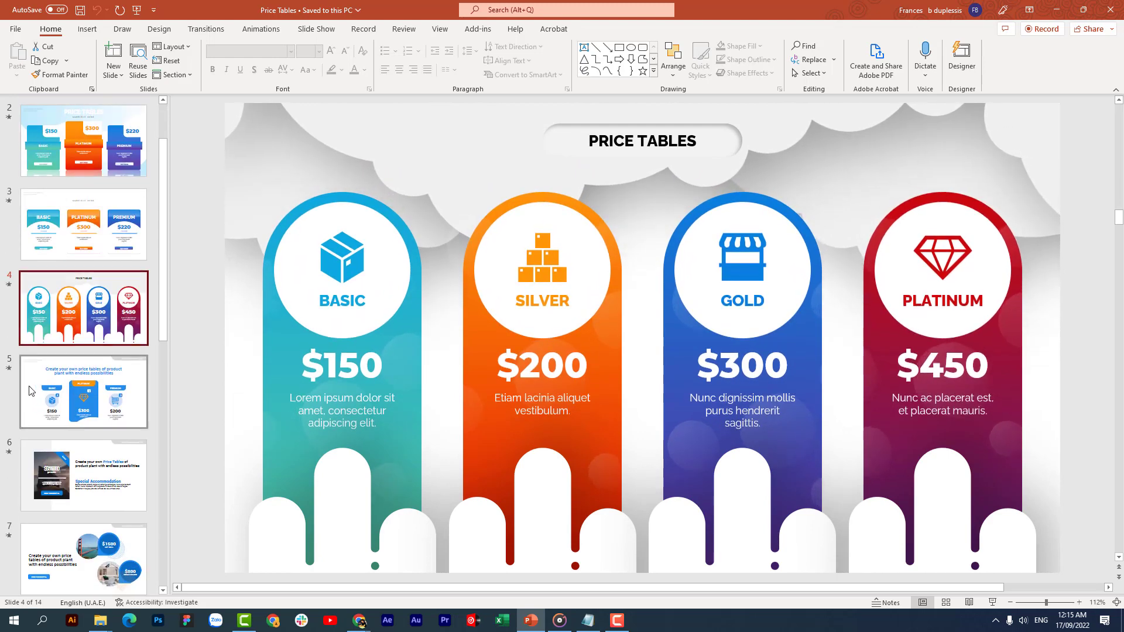
scroll(30, 388, "down", 3)
left_click(23, 352)
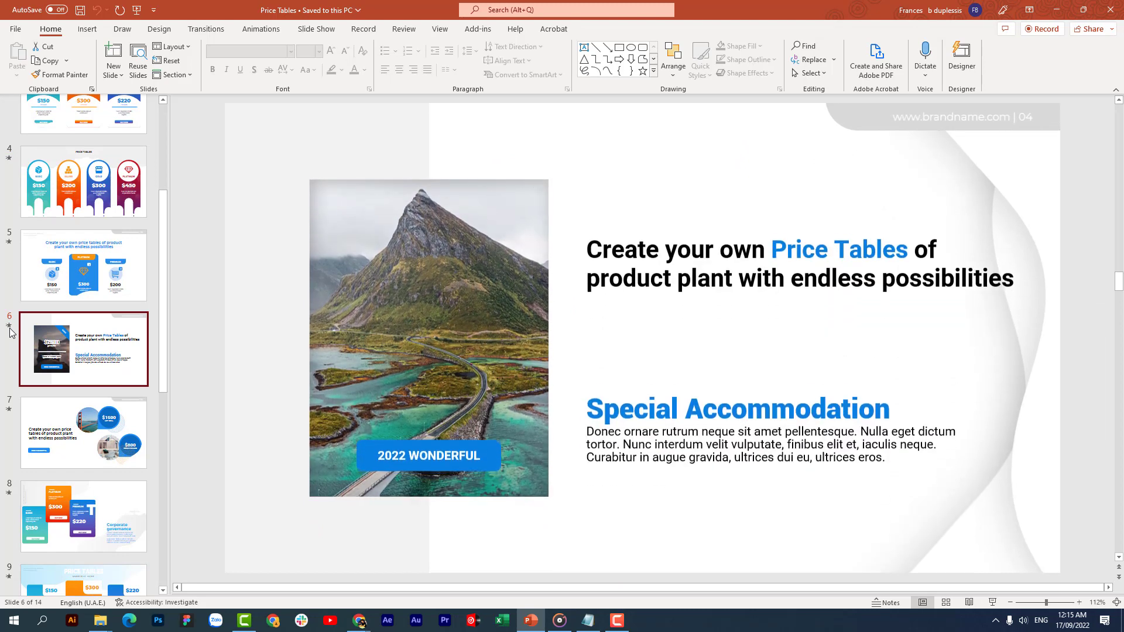
Compare slides 5, 11 and 10, ending on slide 11's four-column table.
left_click(9, 249)
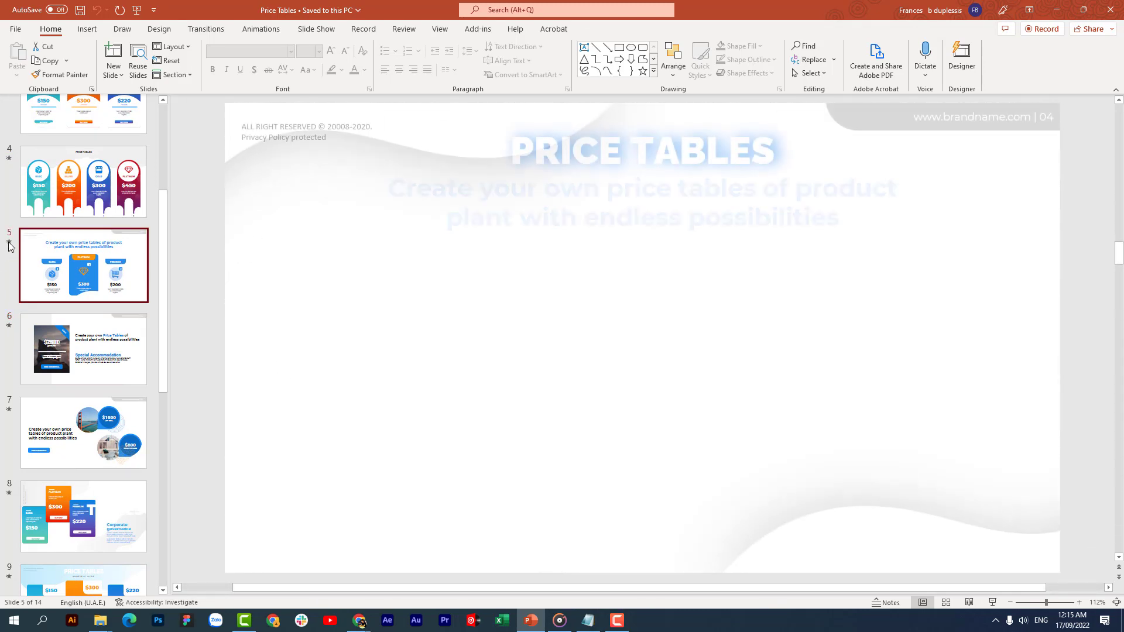
scroll(19, 394, "down", 2)
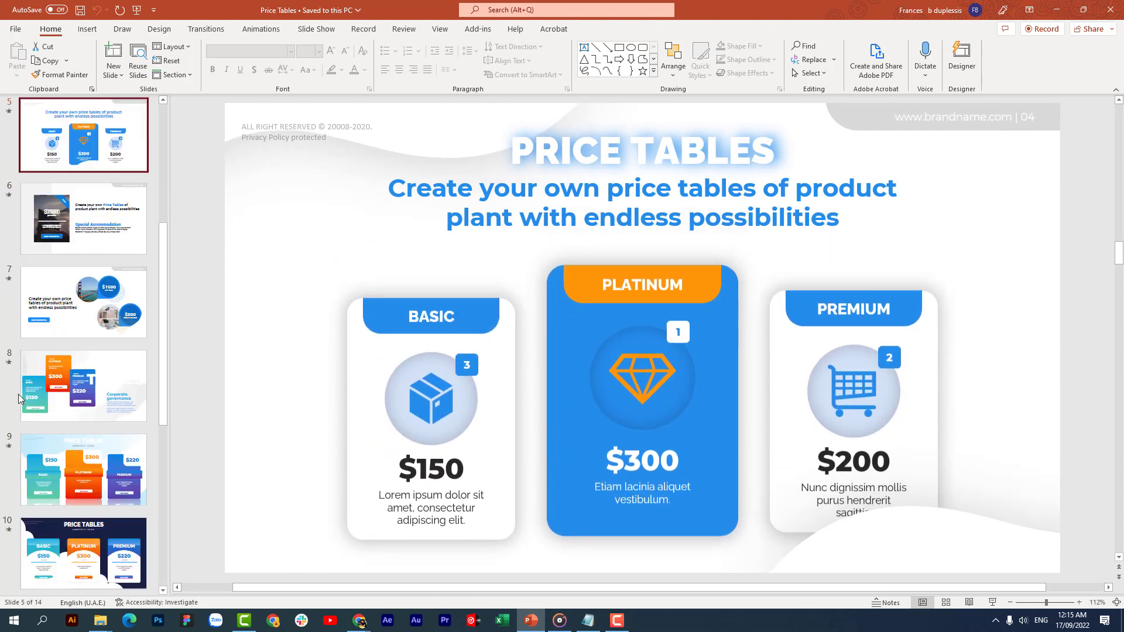
scroll(18, 395, "down", 2)
scroll(18, 395, "down", 2)
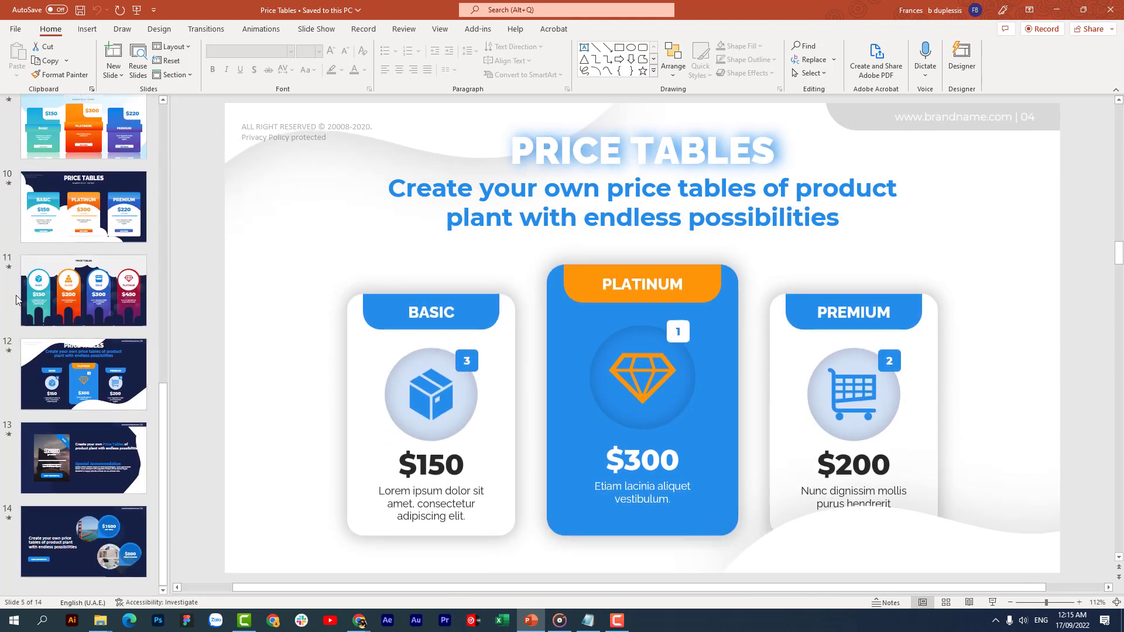
left_click(11, 275)
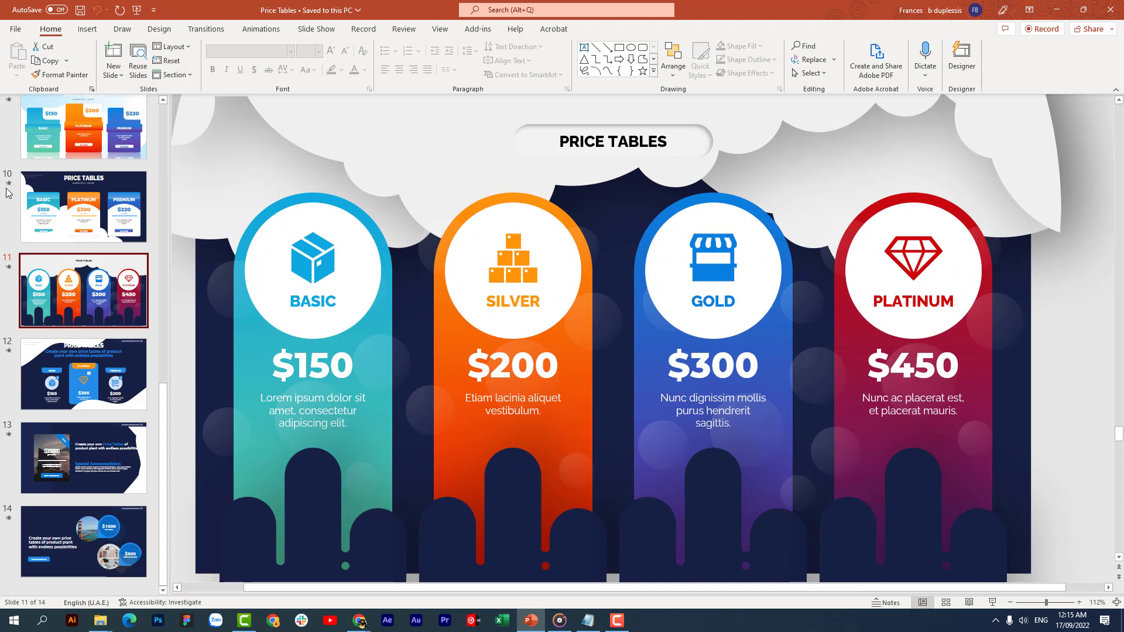
left_click(9, 184)
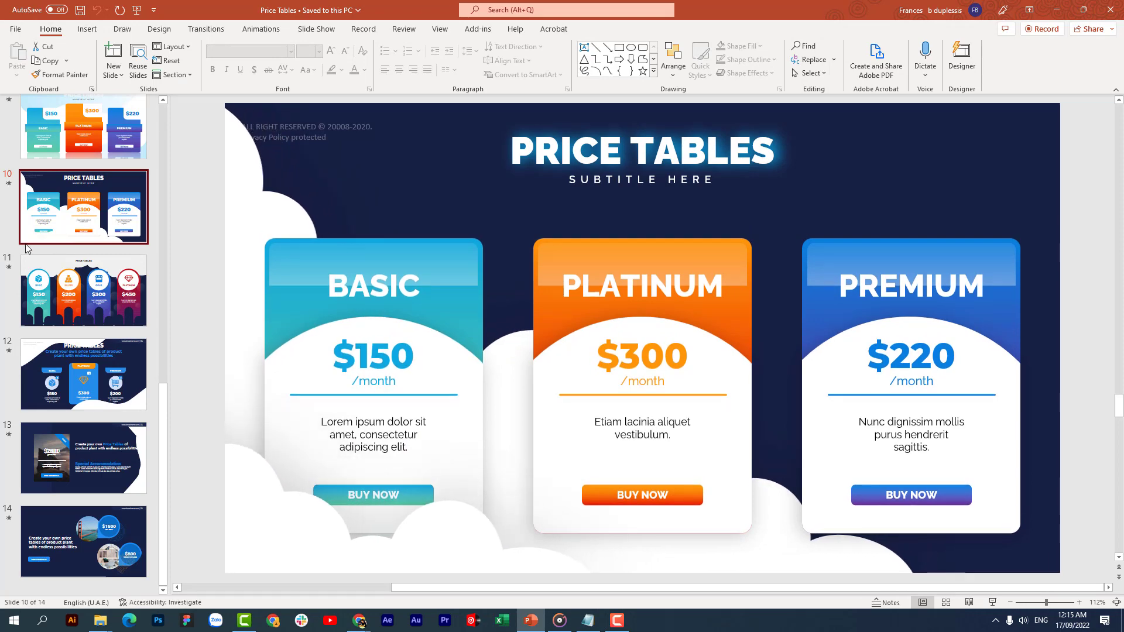
scroll(25, 248, "up", 2)
scroll(26, 249, "up", 3)
scroll(26, 248, "down", 4)
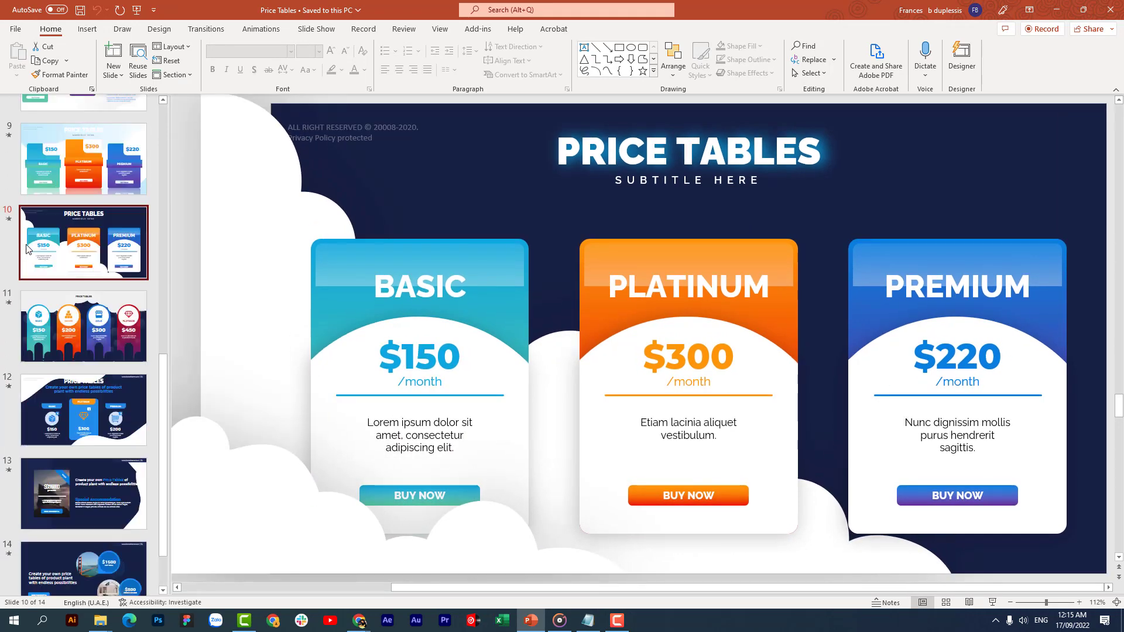
scroll(26, 248, "down", 1)
left_click(110, 301)
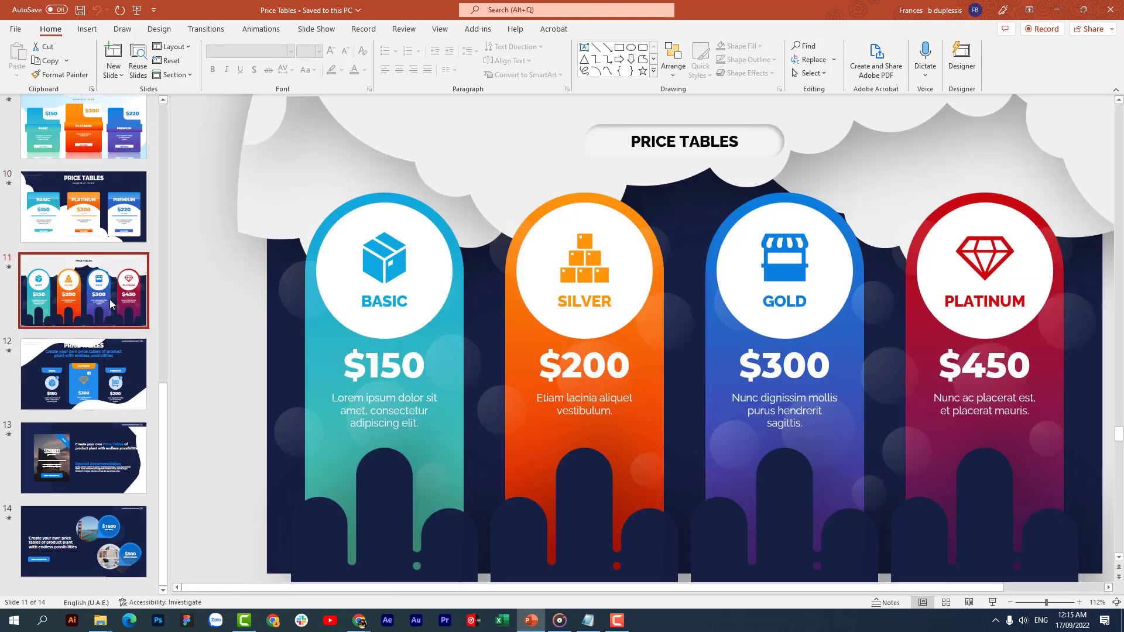
Duplicate slide 11 as slide 12.
right_click(110, 300)
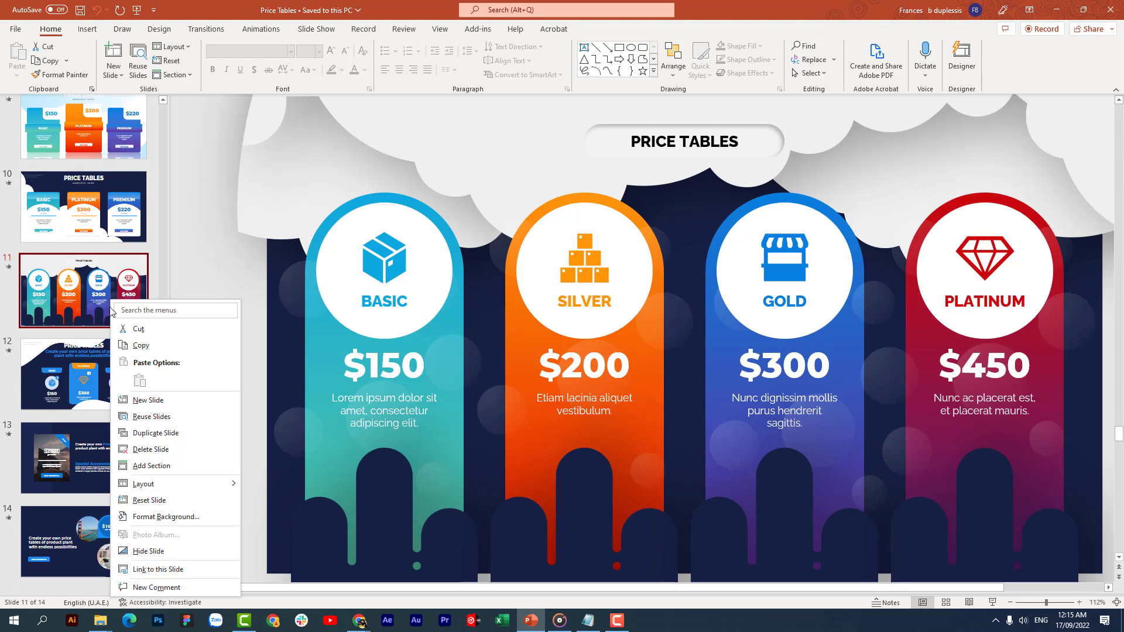
left_click(149, 433)
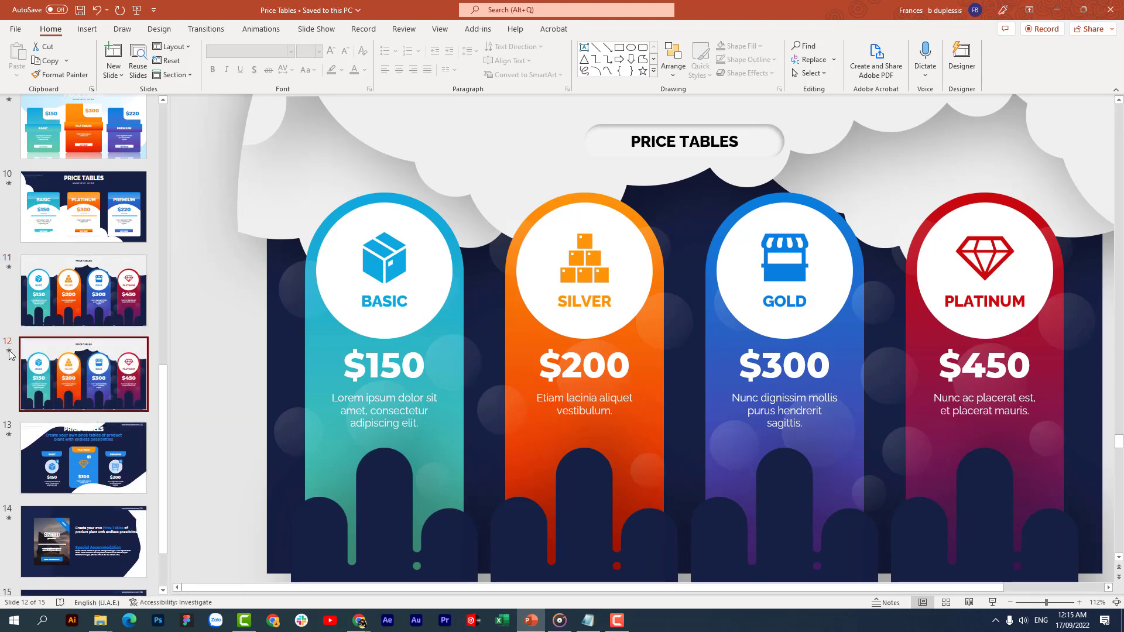
left_click(8, 352)
Fill the four bottom wave shapes on slide 12 with green.
left_click(593, 486)
left_click(457, 527, "shift")
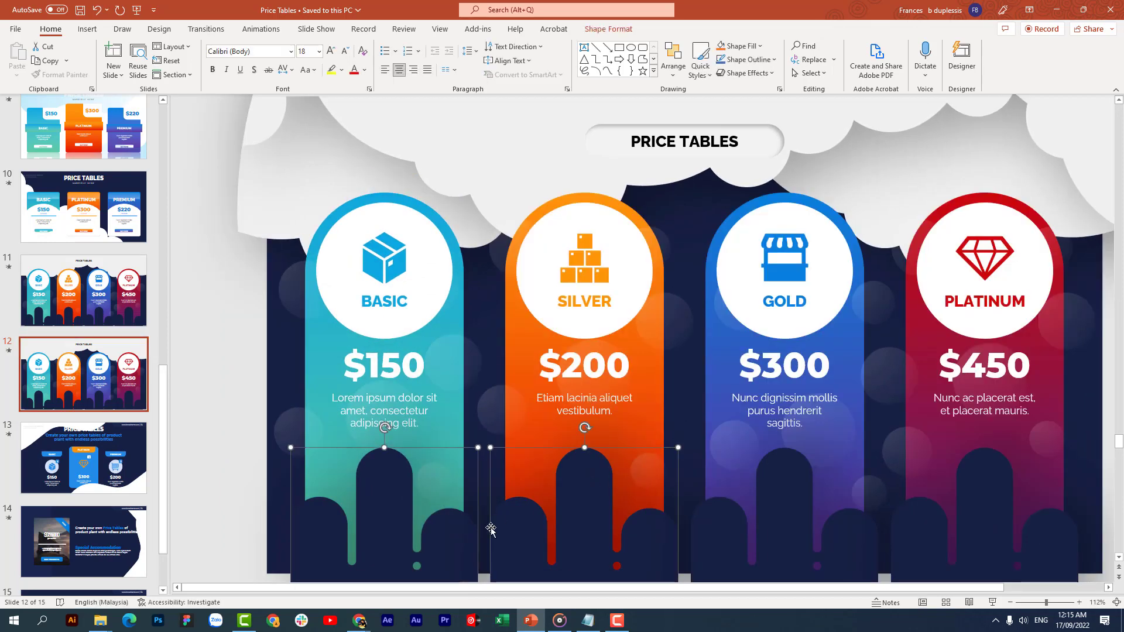
left_click(741, 501, "shift")
left_click(982, 473, "shift")
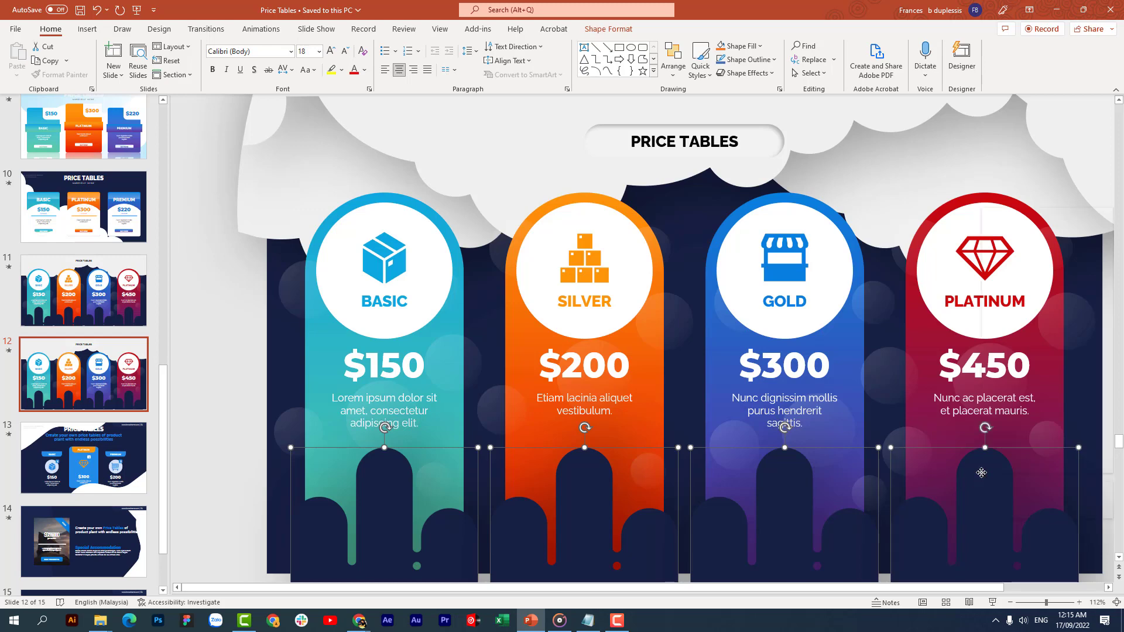
right_click(982, 473)
left_click(943, 499)
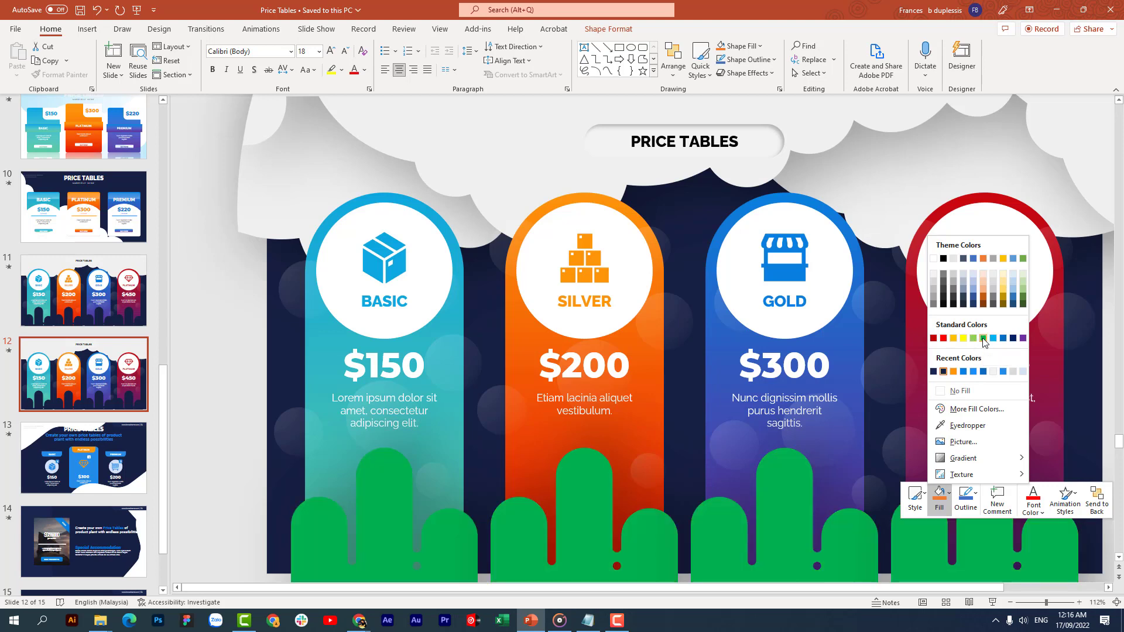
left_click(983, 339)
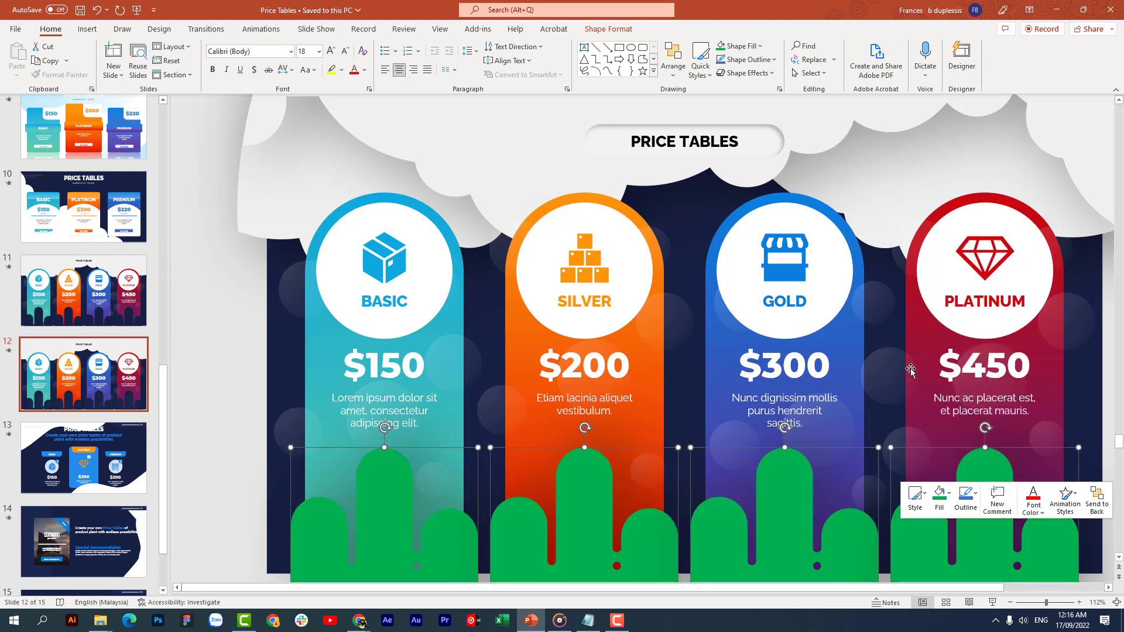
left_click(214, 367)
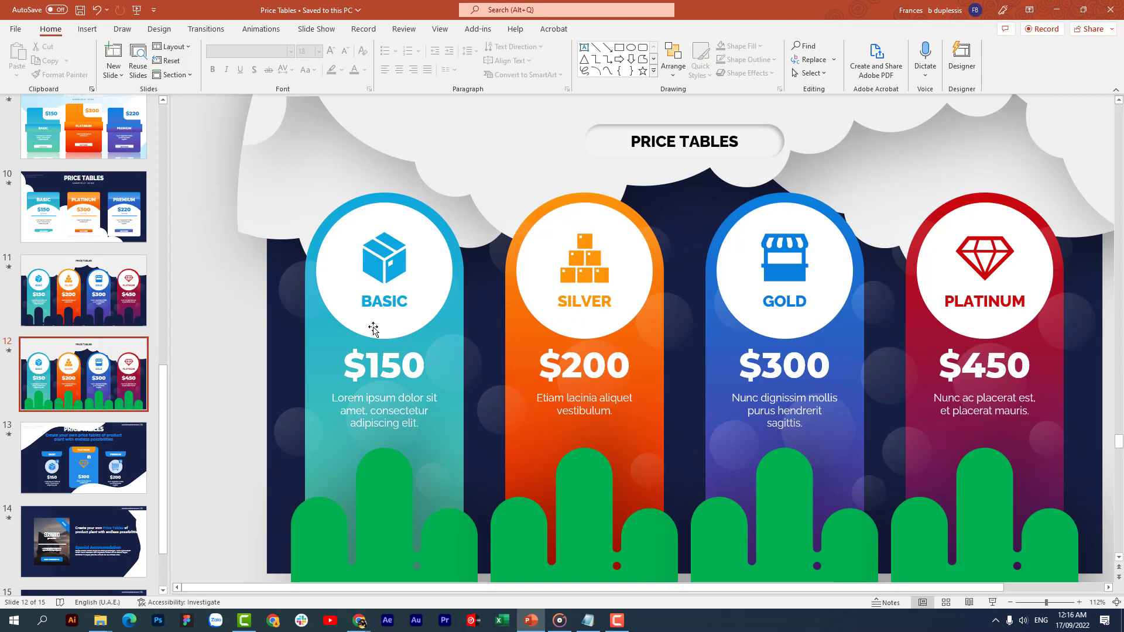
Set the Basic column's gradient stops to green, with the 75% stop light green.
left_click(456, 317)
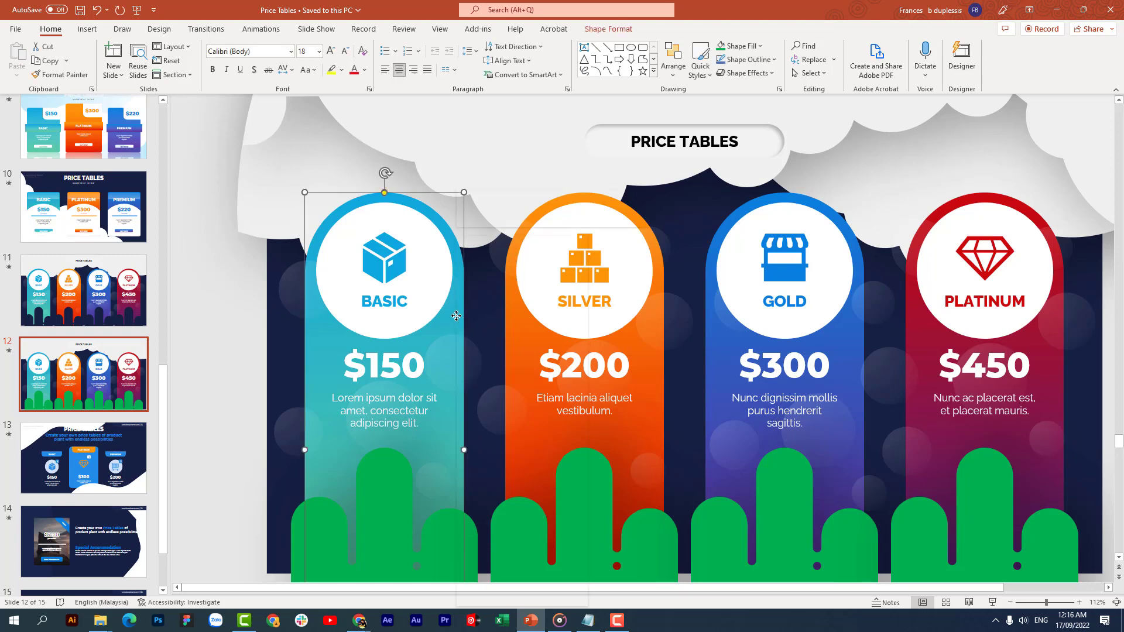
right_click(456, 316)
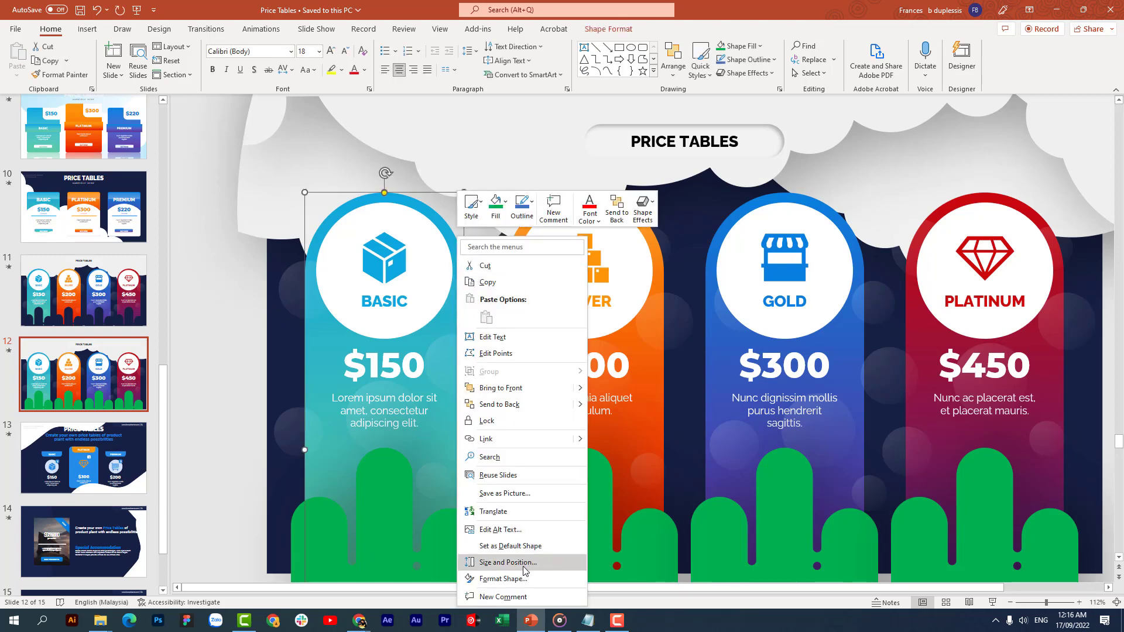
left_click(509, 578)
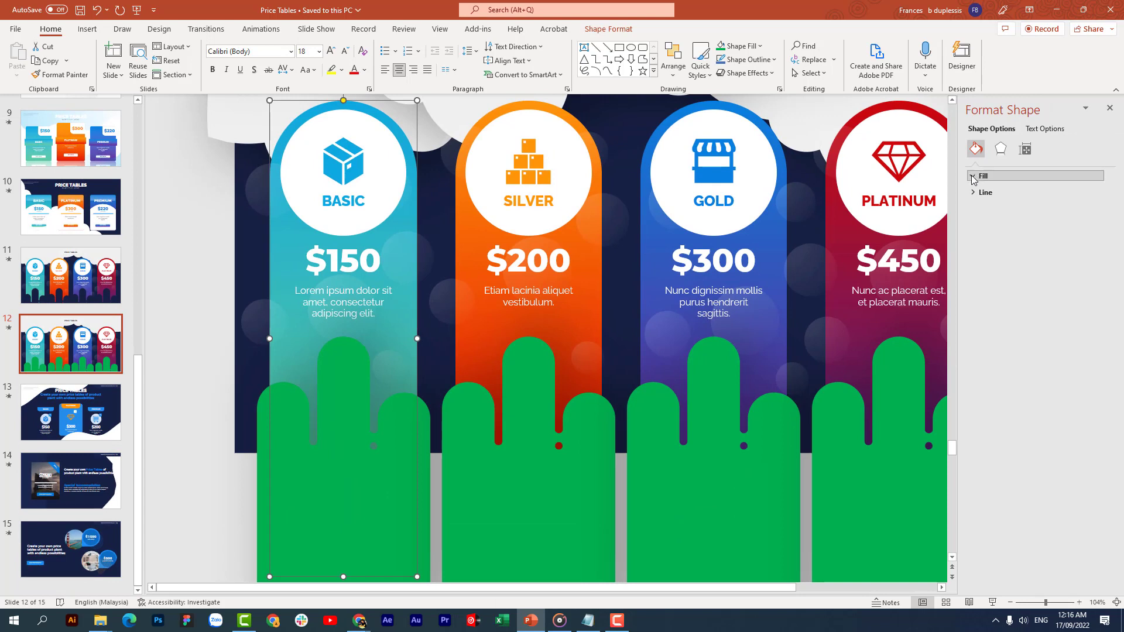
left_click(973, 177)
left_click(995, 364)
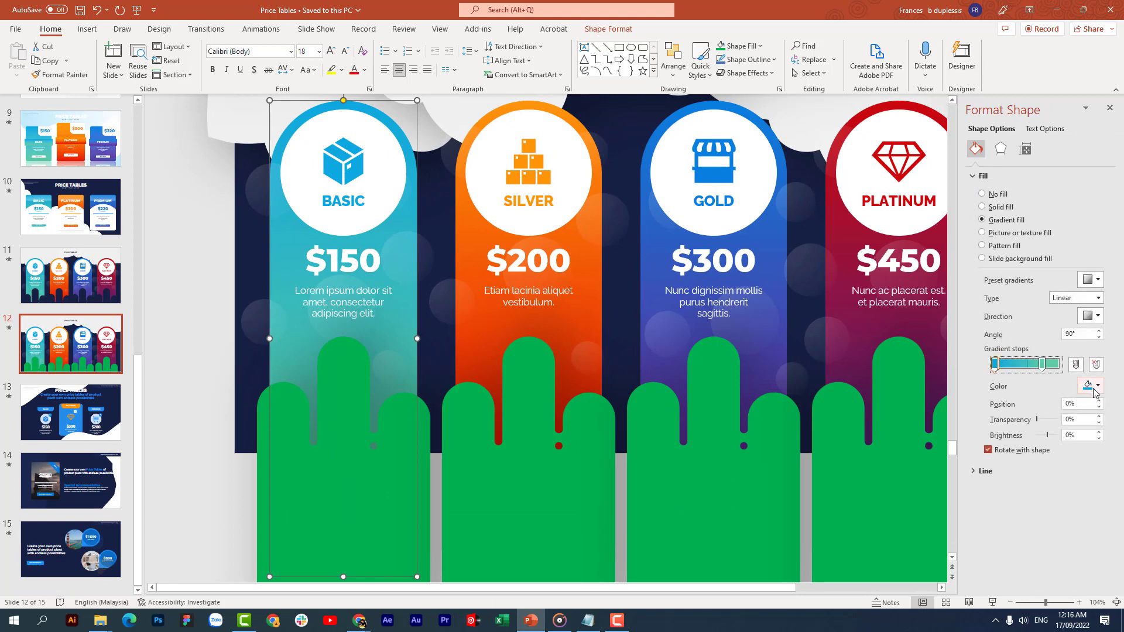
left_click(1090, 385)
left_click(1076, 498)
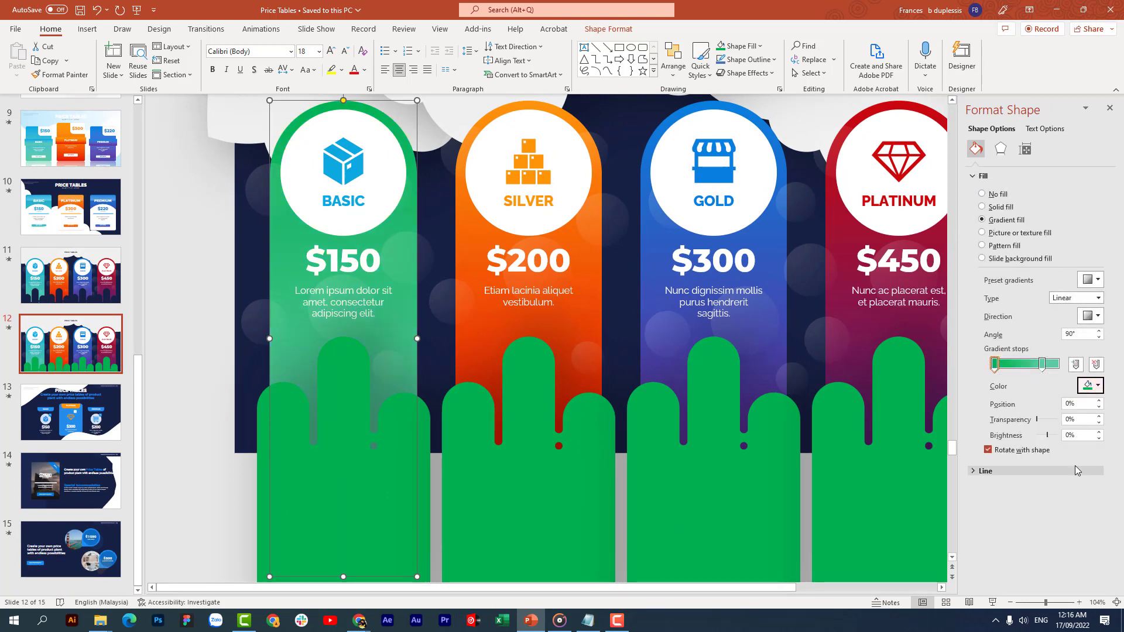
left_click(1042, 364)
left_click(1087, 385)
left_click(1095, 390)
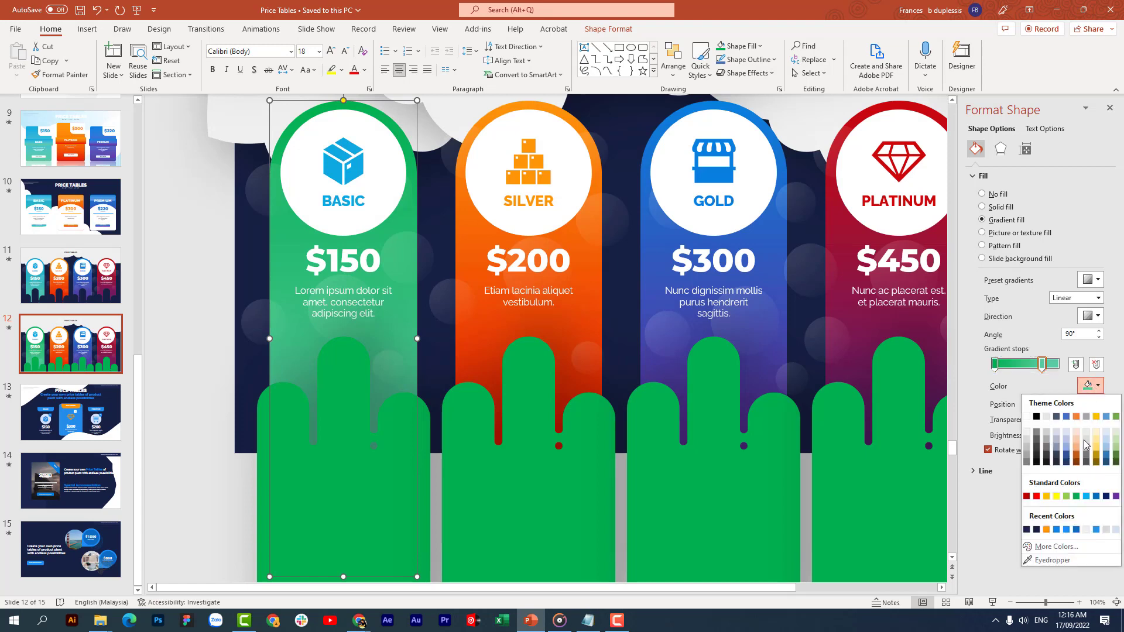
left_click(1066, 497)
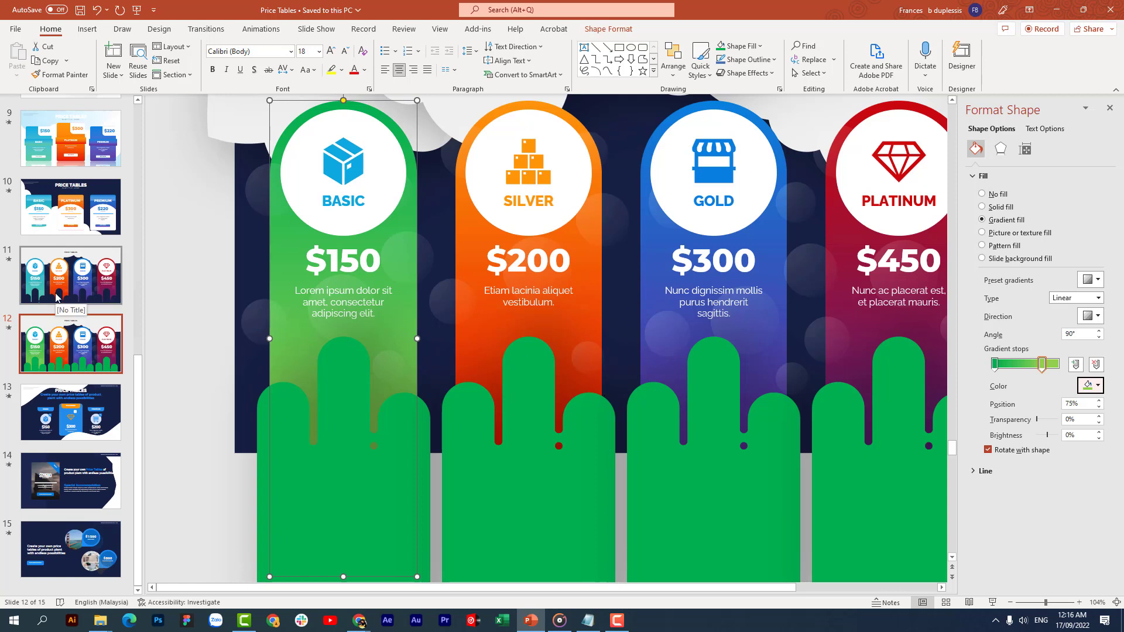
left_click(344, 200)
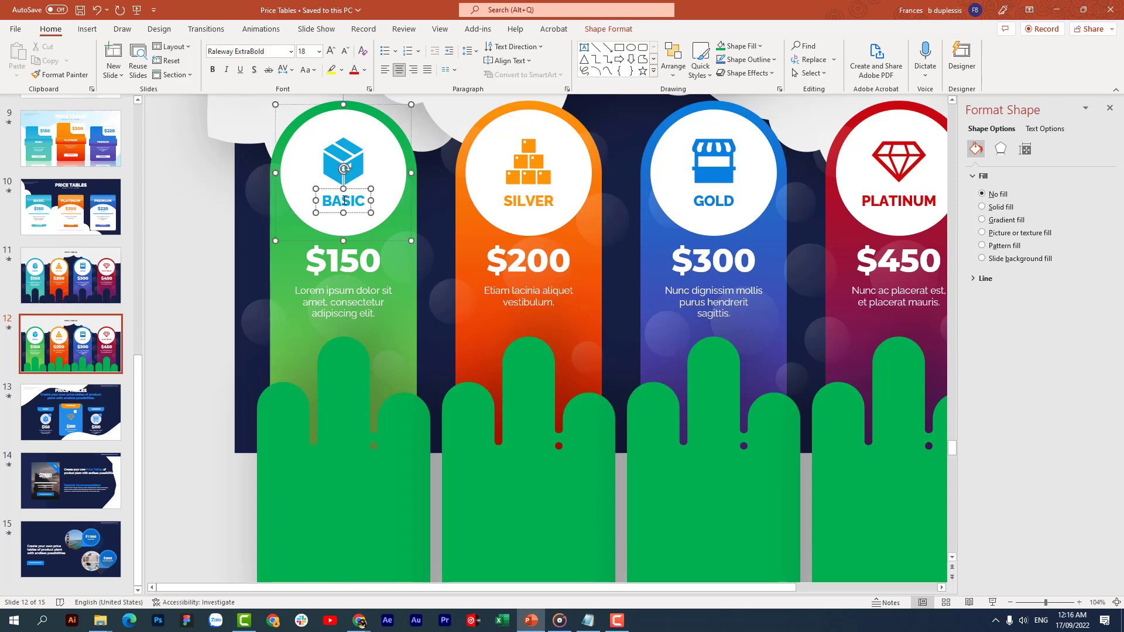
Colour the Basic column's box icon and BASIC label green.
left_click(356, 170)
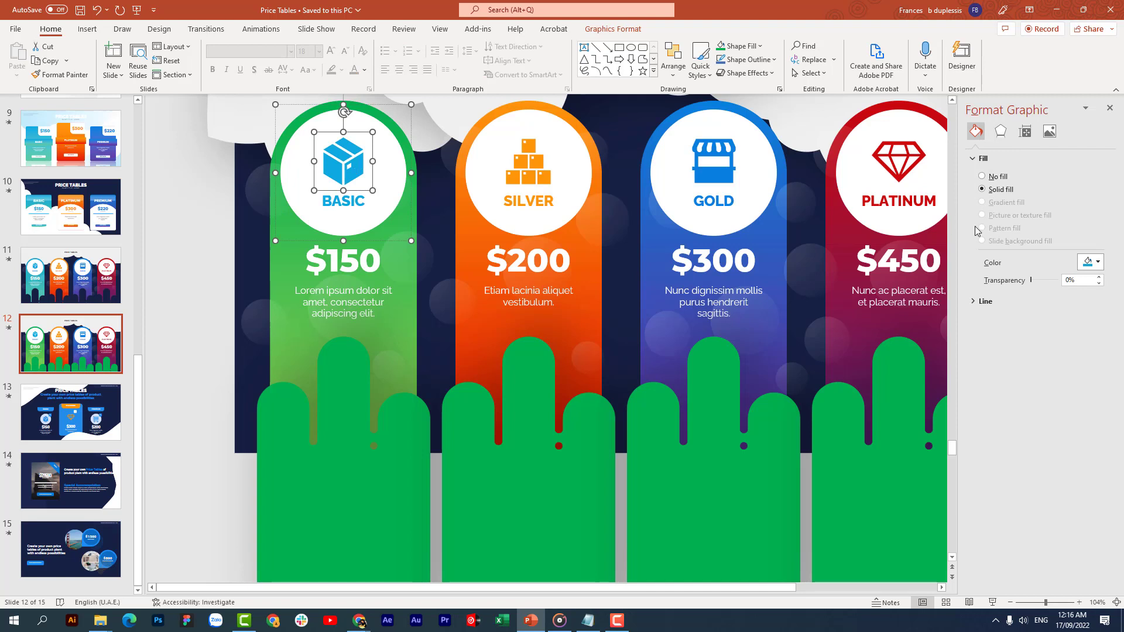
left_click(1098, 265)
left_click(1077, 372)
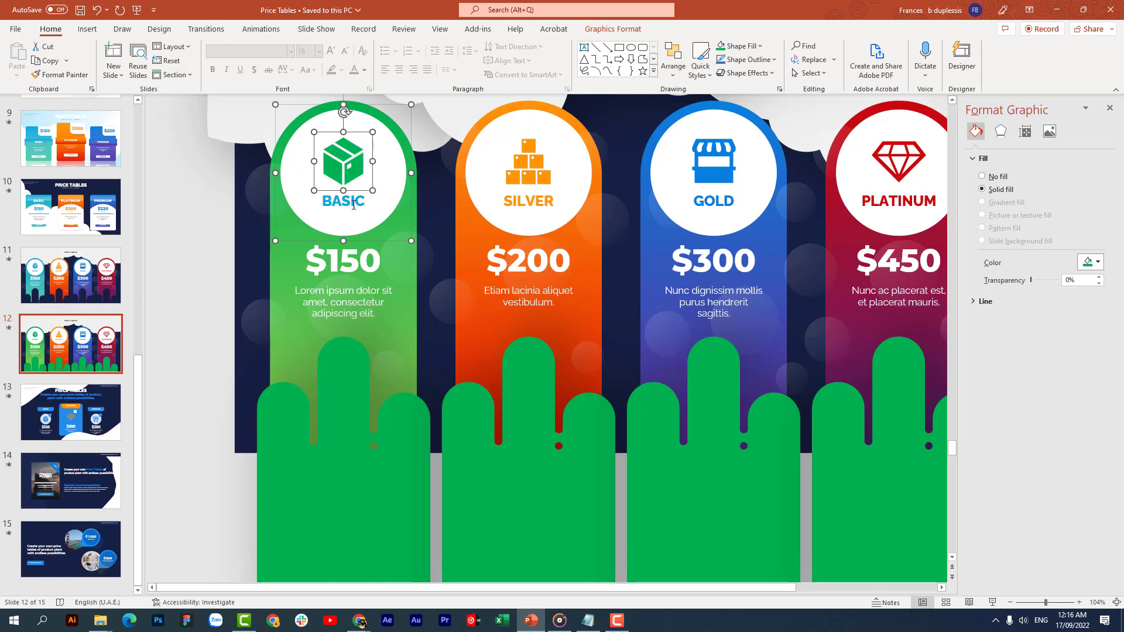
left_click(354, 204)
double_click(354, 205)
right_click(353, 206)
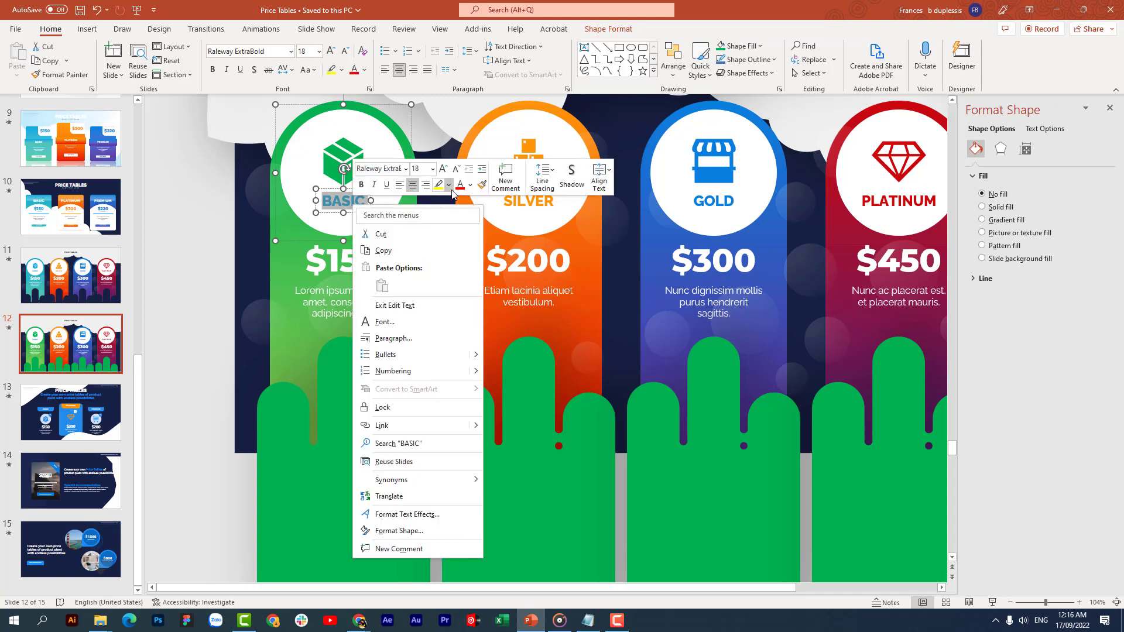
left_click(470, 185)
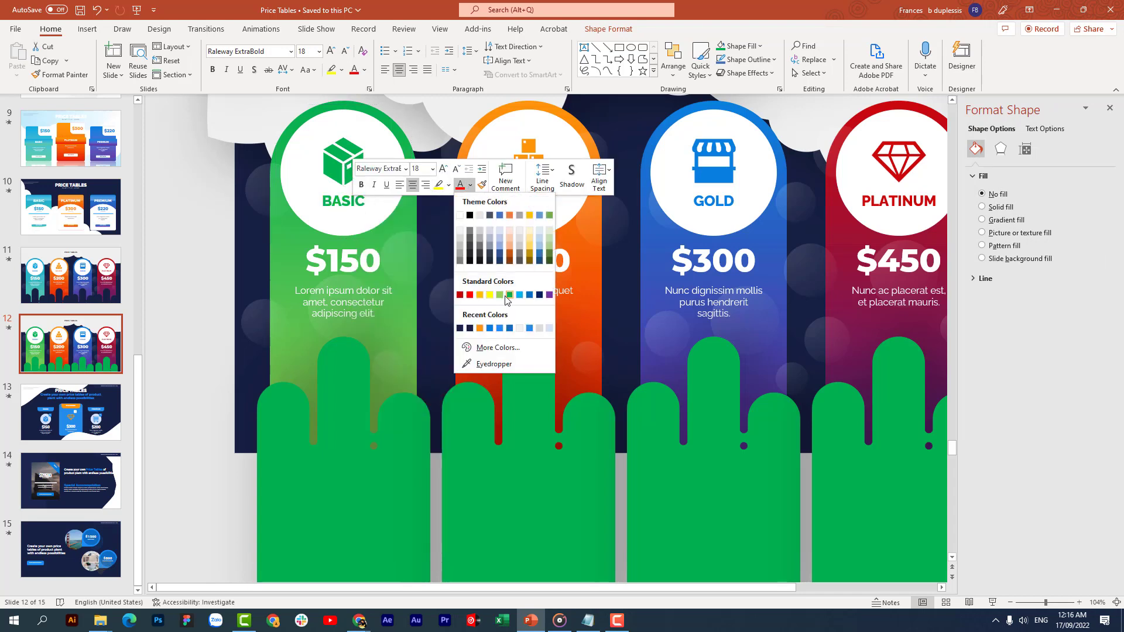
left_click(508, 295)
Replace the Basic description's Lorem ipsum text with 'Your Text Here'.
left_click(344, 270)
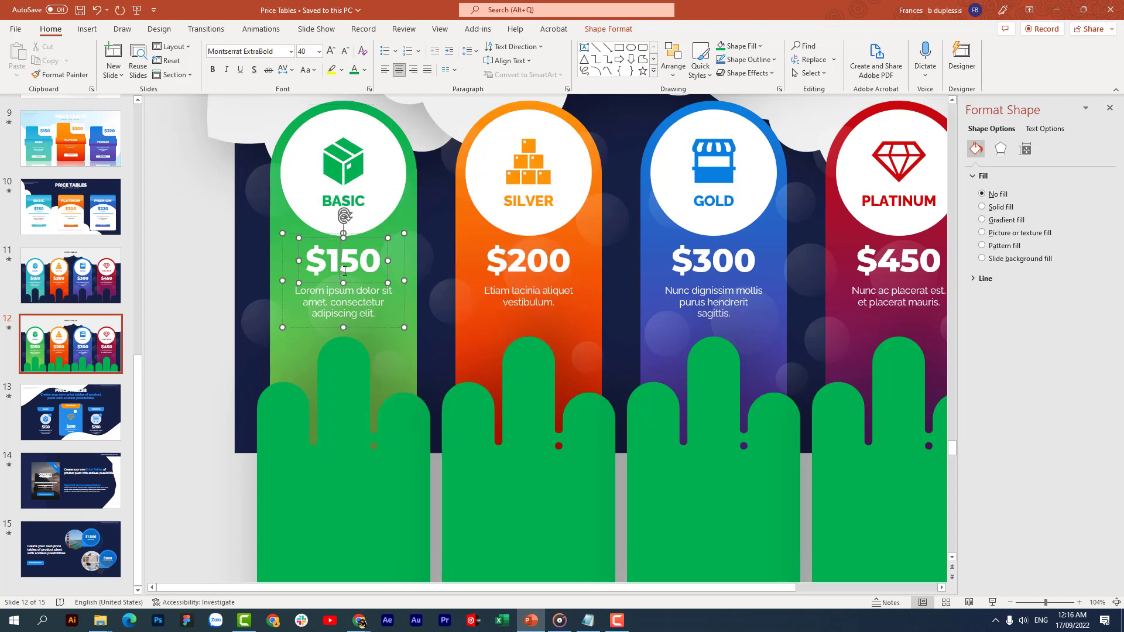
left_click(352, 304)
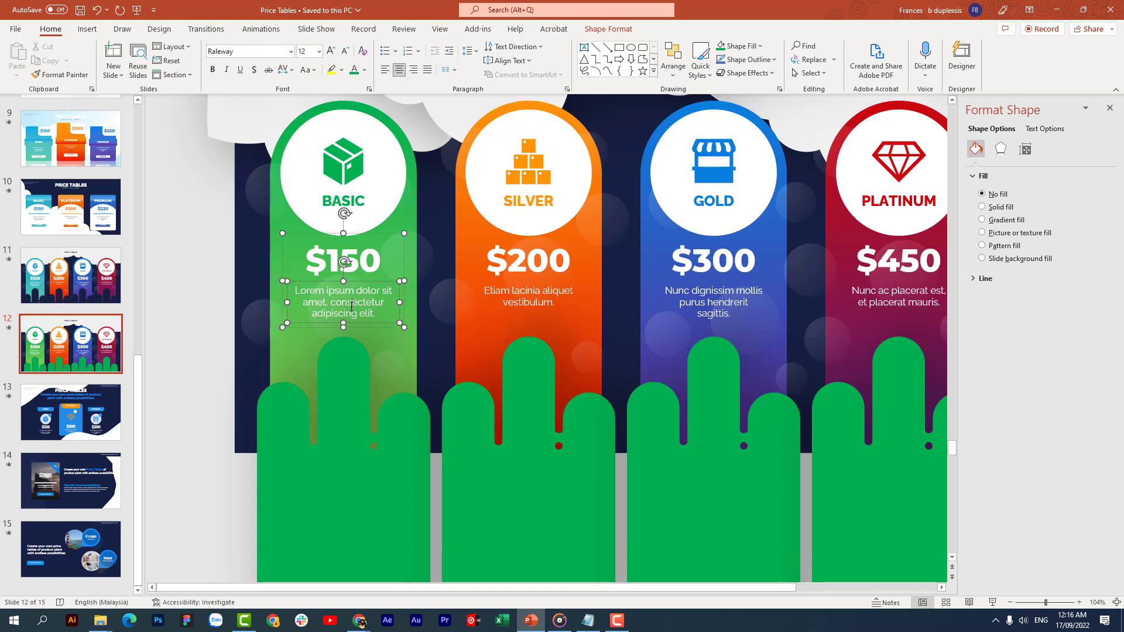
key("ctrl+a")
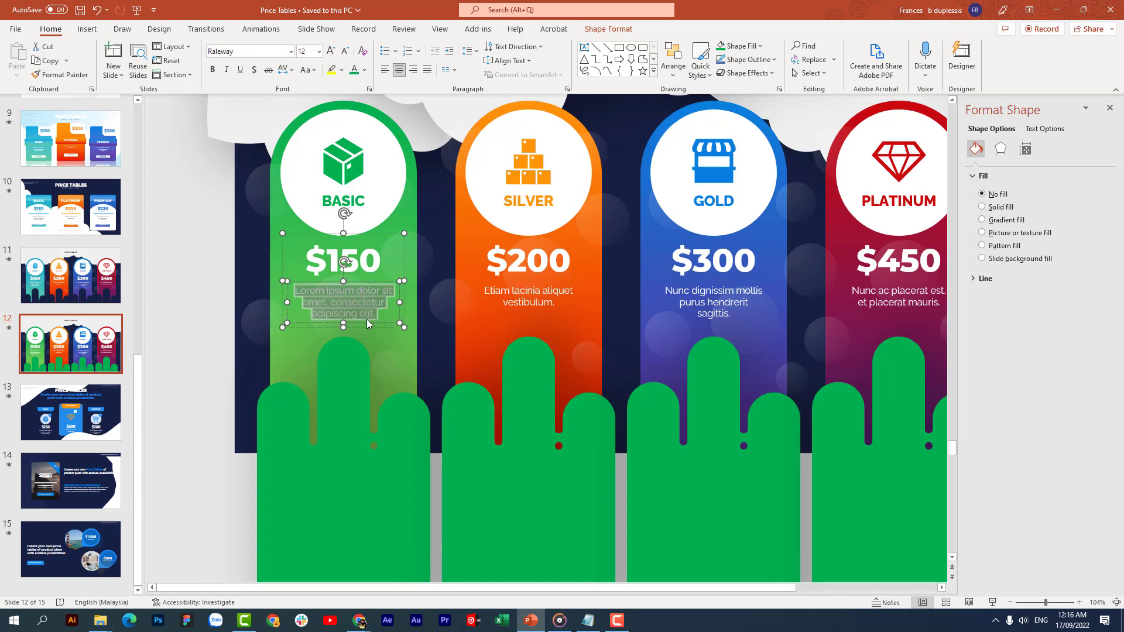
type("yU")
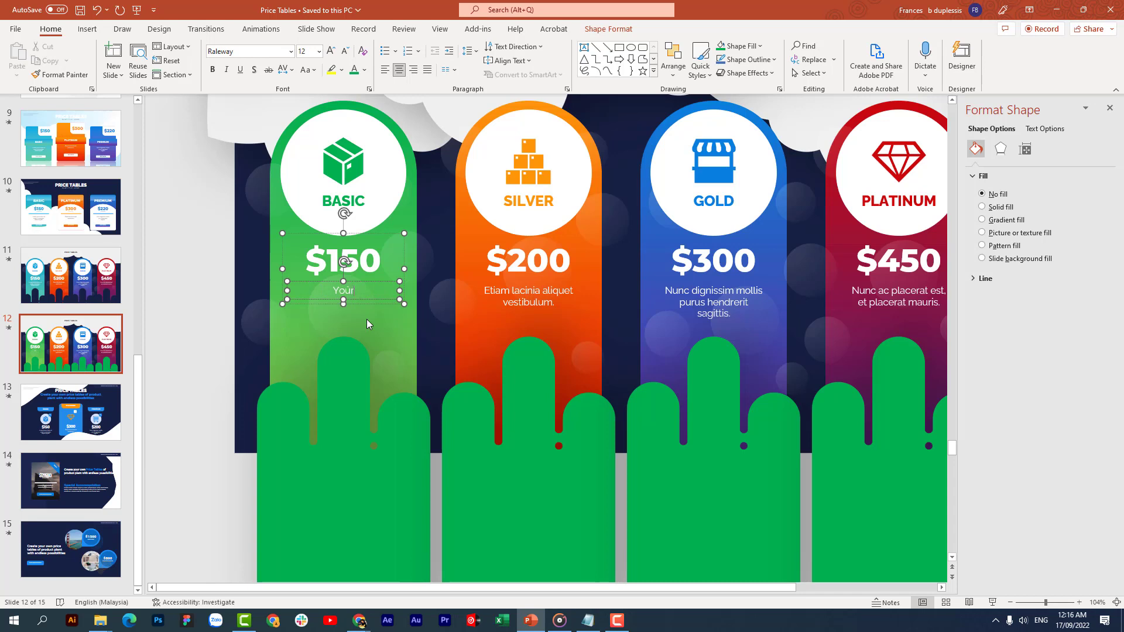
type("r")
type("ext H")
type("ere")
left_click(371, 261)
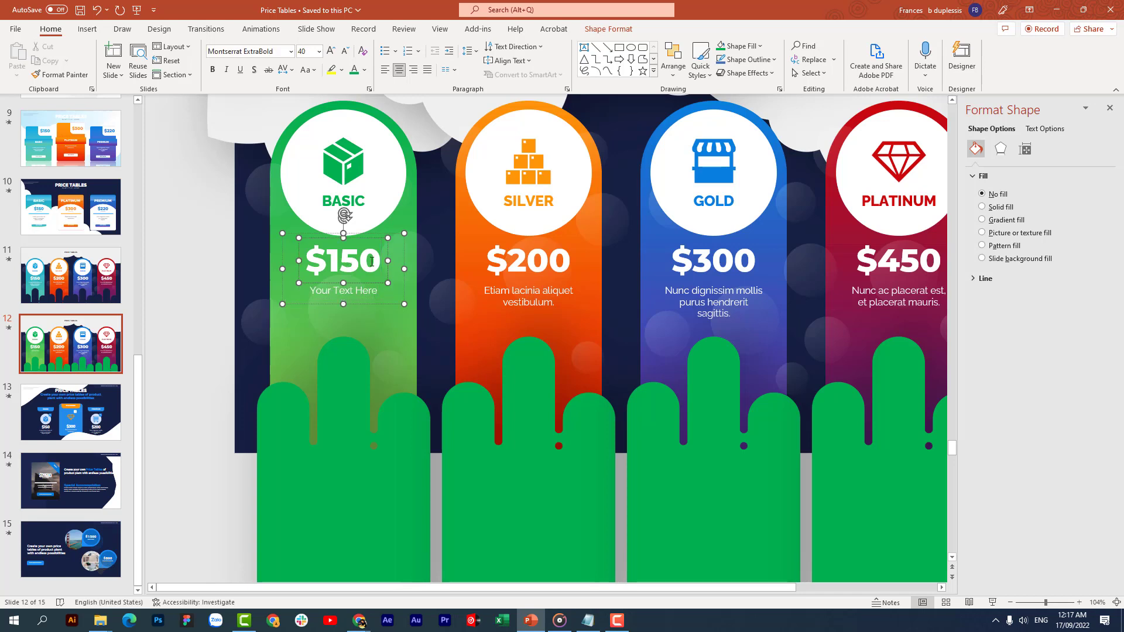
left_click(524, 312)
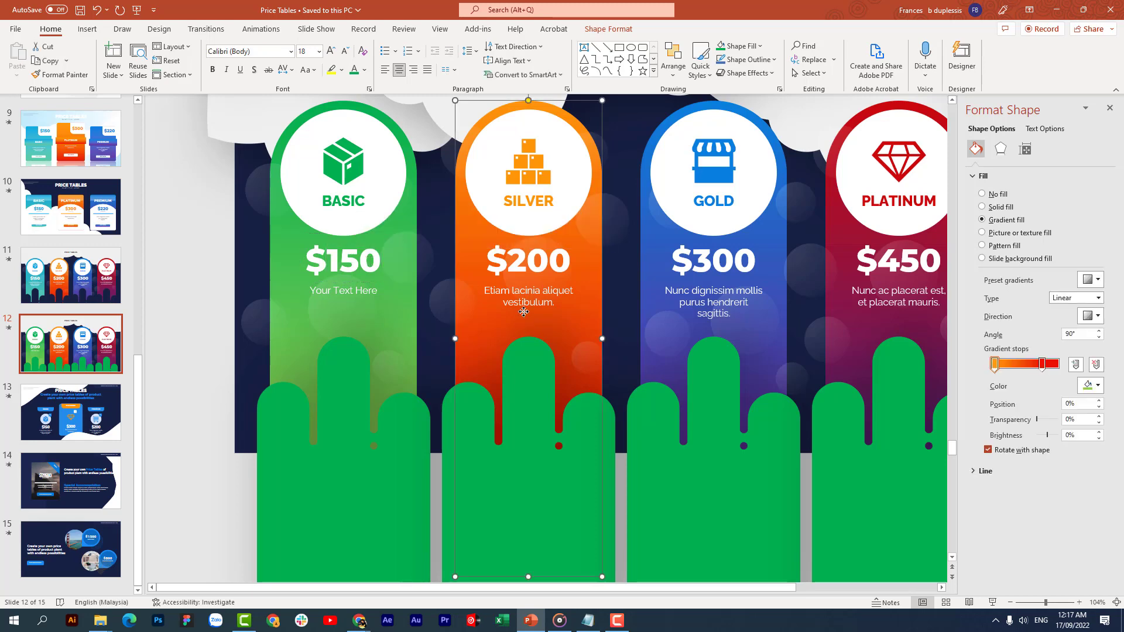
Eyedrop the GOLD column's blue onto all four green bottom wave shapes.
left_click(12, 330)
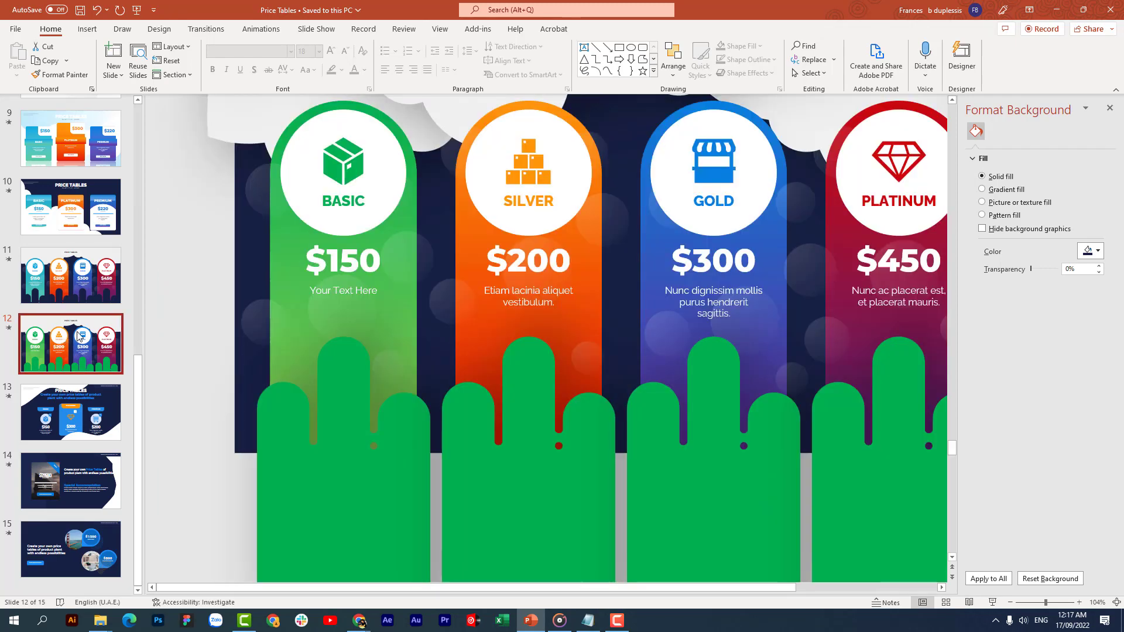
left_click(301, 441)
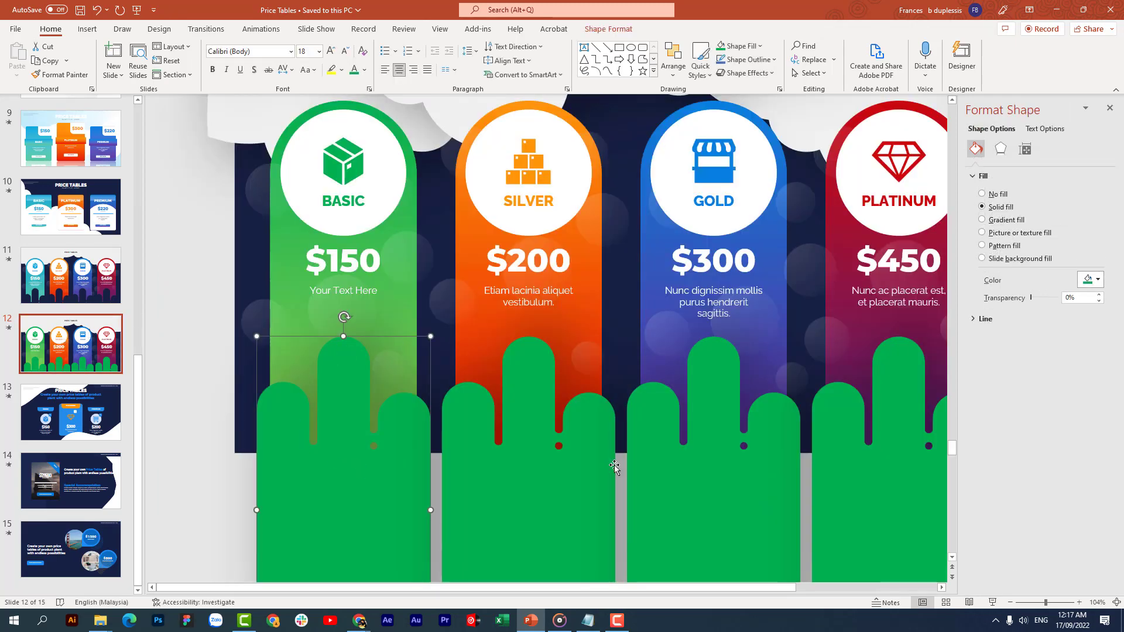
left_click(601, 445, "shift")
left_click(676, 448, "shift")
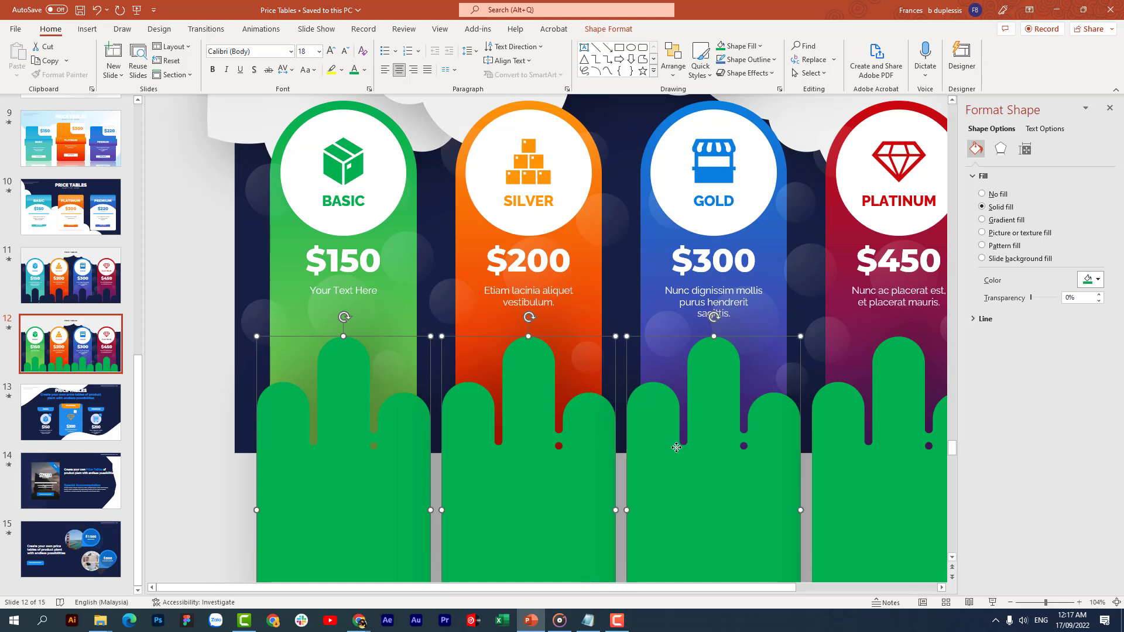
left_click(886, 474, "shift")
right_click(885, 474)
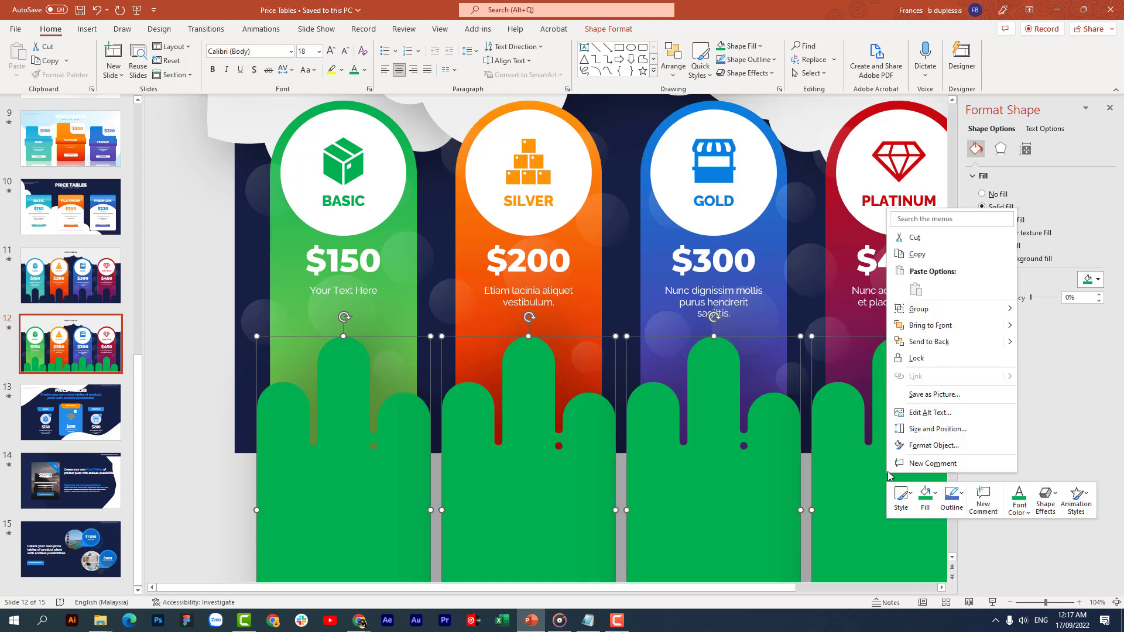
left_click(925, 496)
left_click(925, 426)
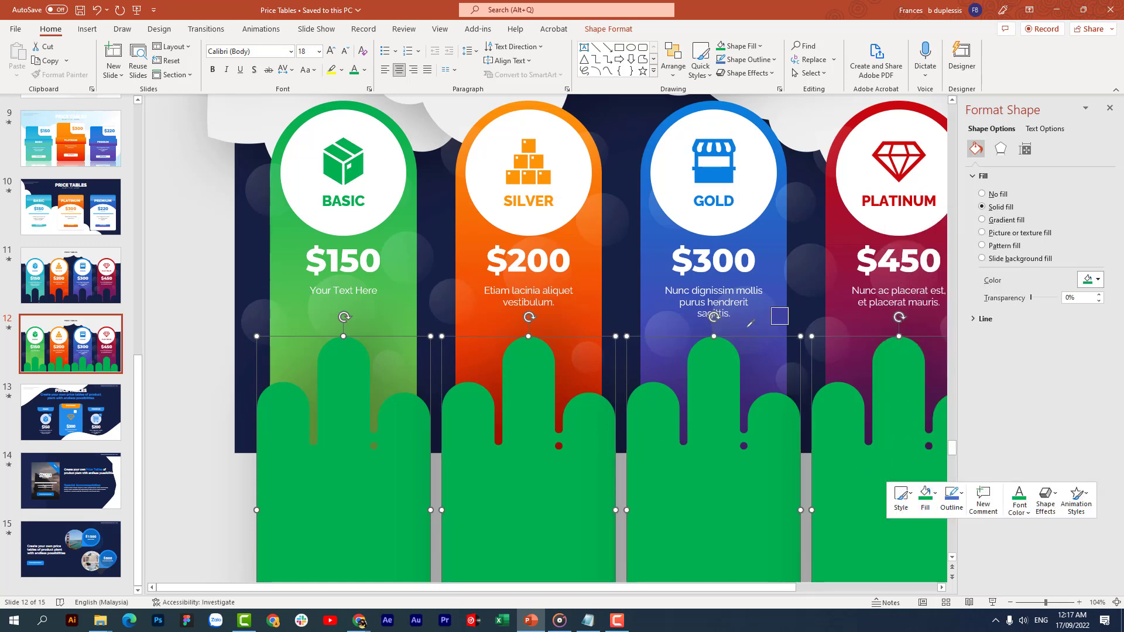
left_click(656, 237)
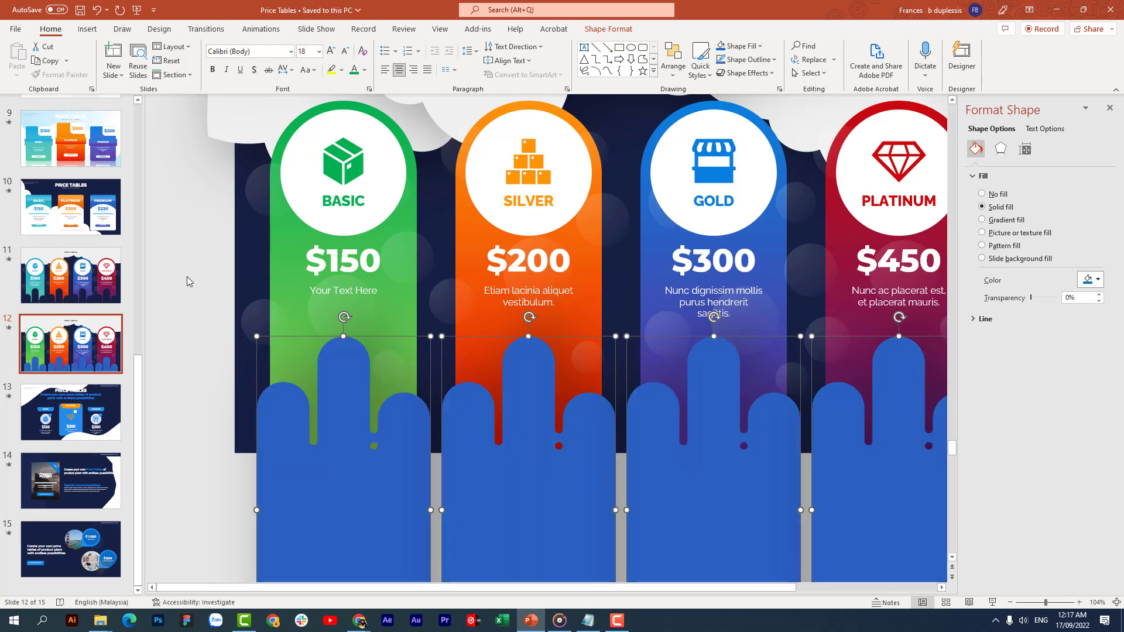
left_click(9, 329)
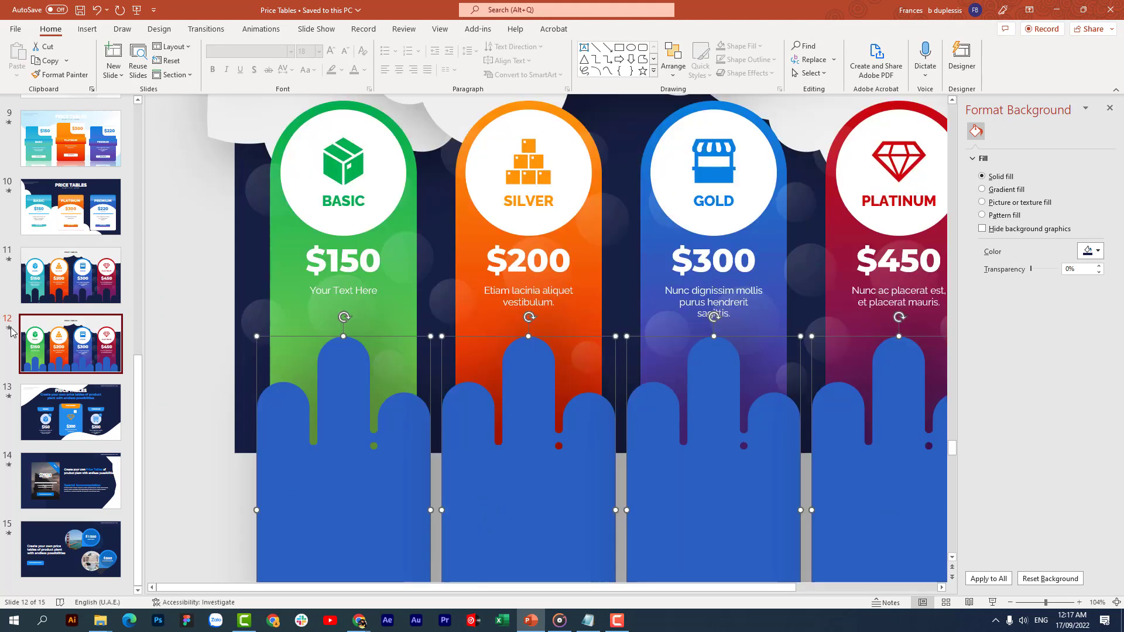
Give the Basic bottom shape a gradient fill whose right stop is blue.
left_click(370, 497)
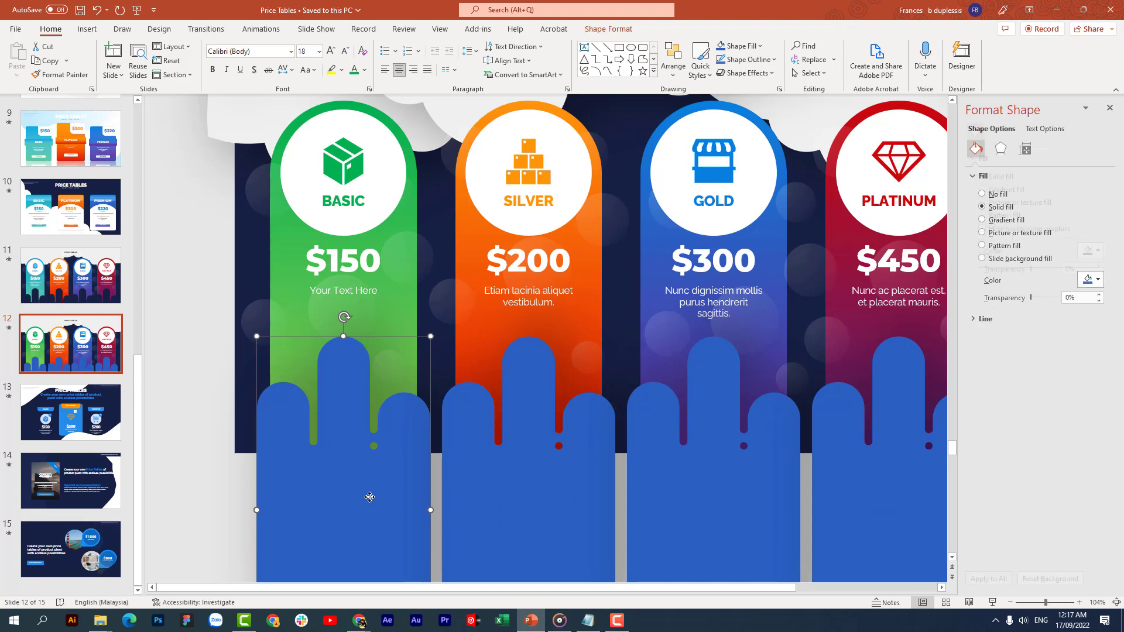
right_click(353, 470)
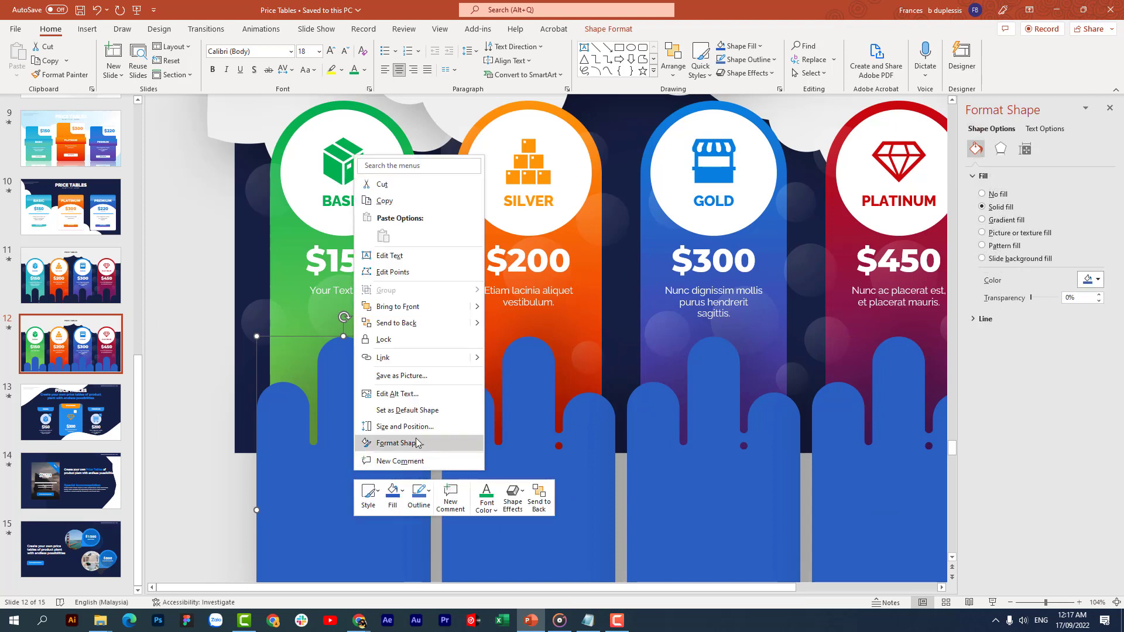
left_click(416, 445)
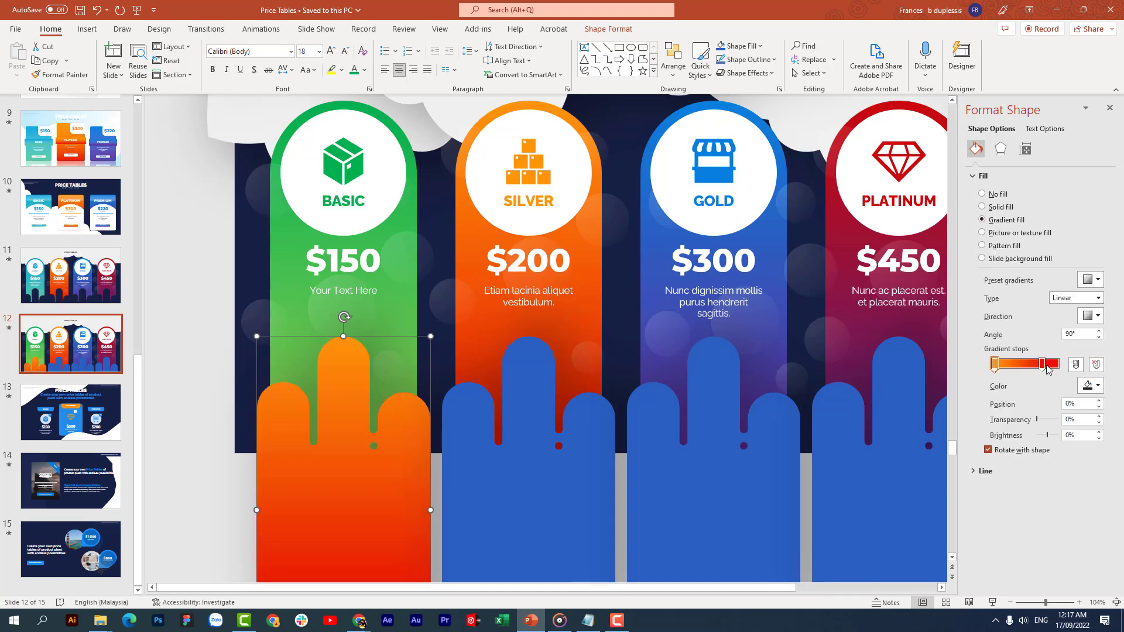
left_click(1043, 365)
left_click(1097, 385)
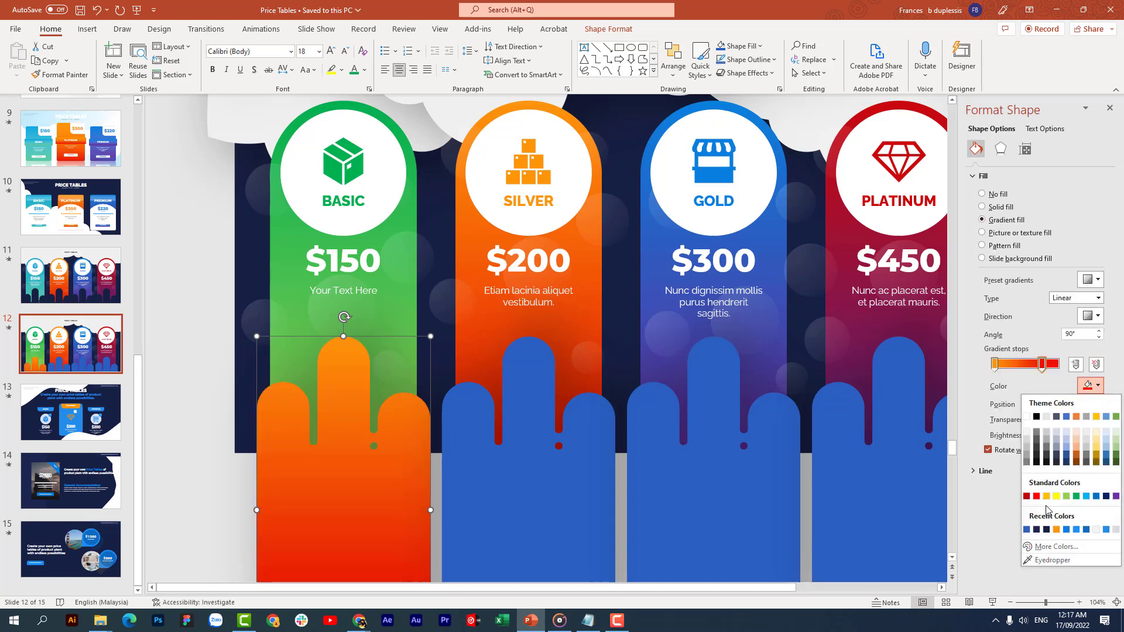
left_click(1026, 530)
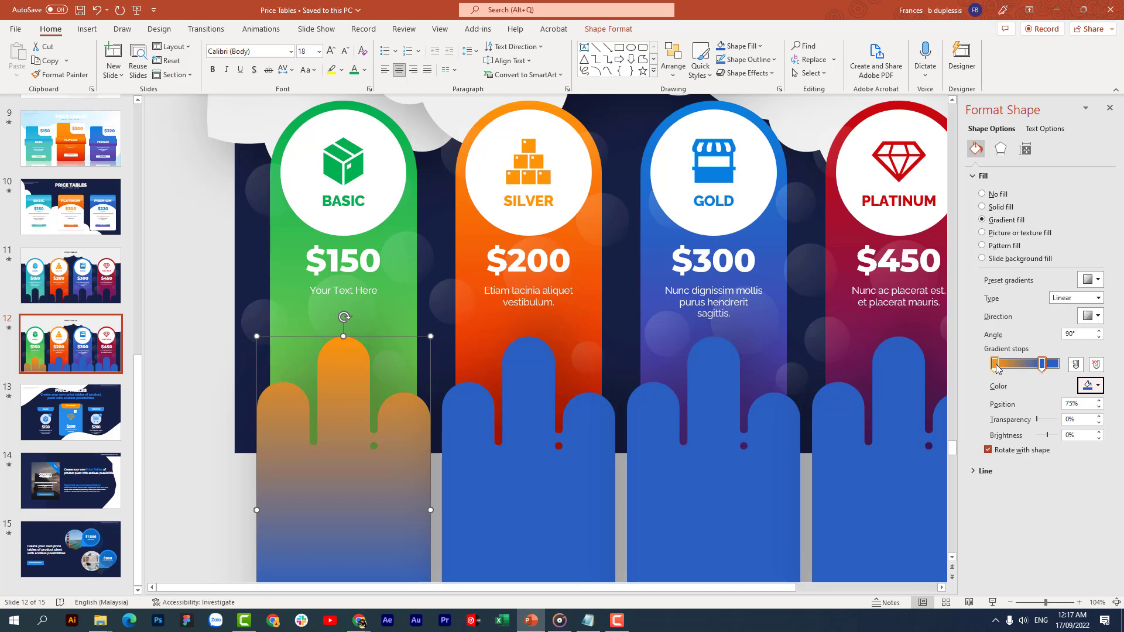
Apply the same gradient fill to the Silver, Gold and Platinum bottom shapes.
left_click(552, 472)
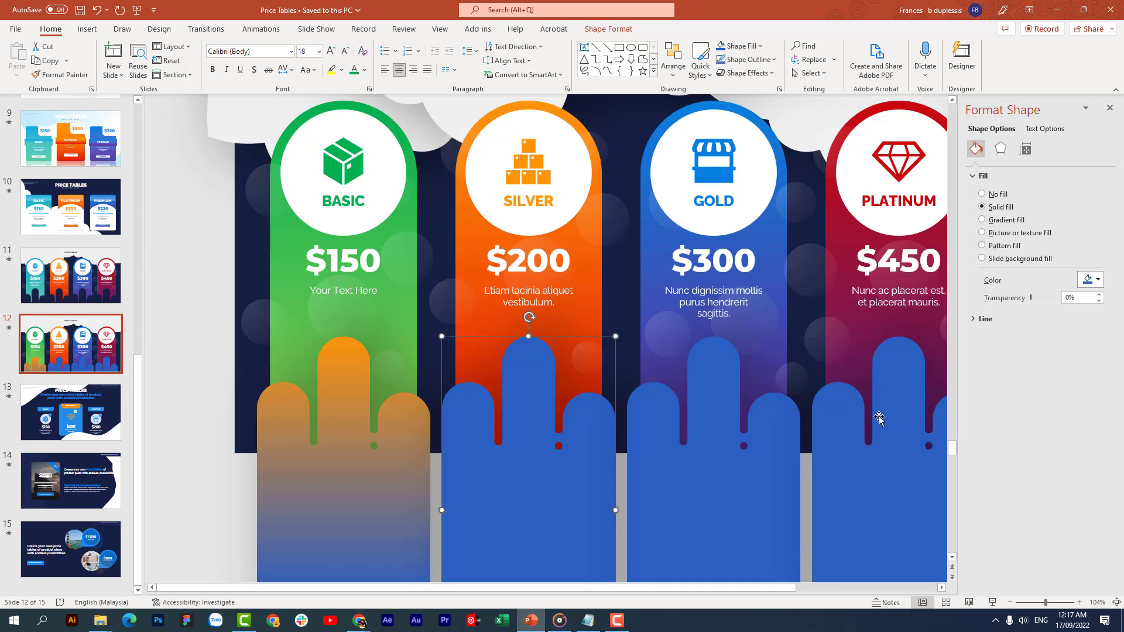
left_click(1007, 222)
left_click(776, 432)
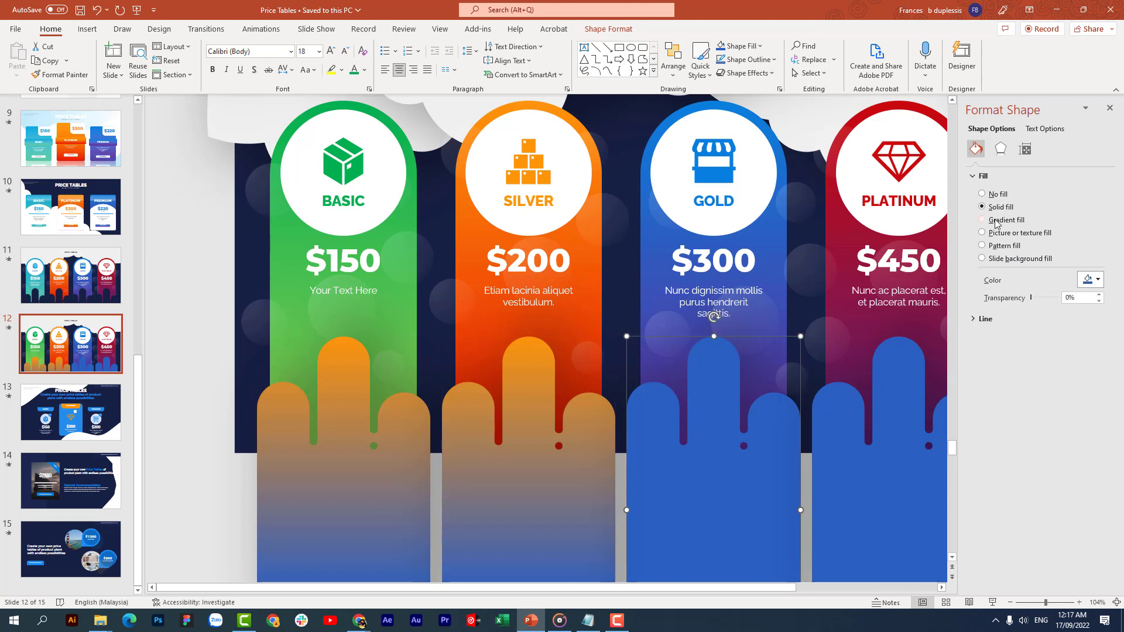
left_click(997, 222)
left_click(908, 454)
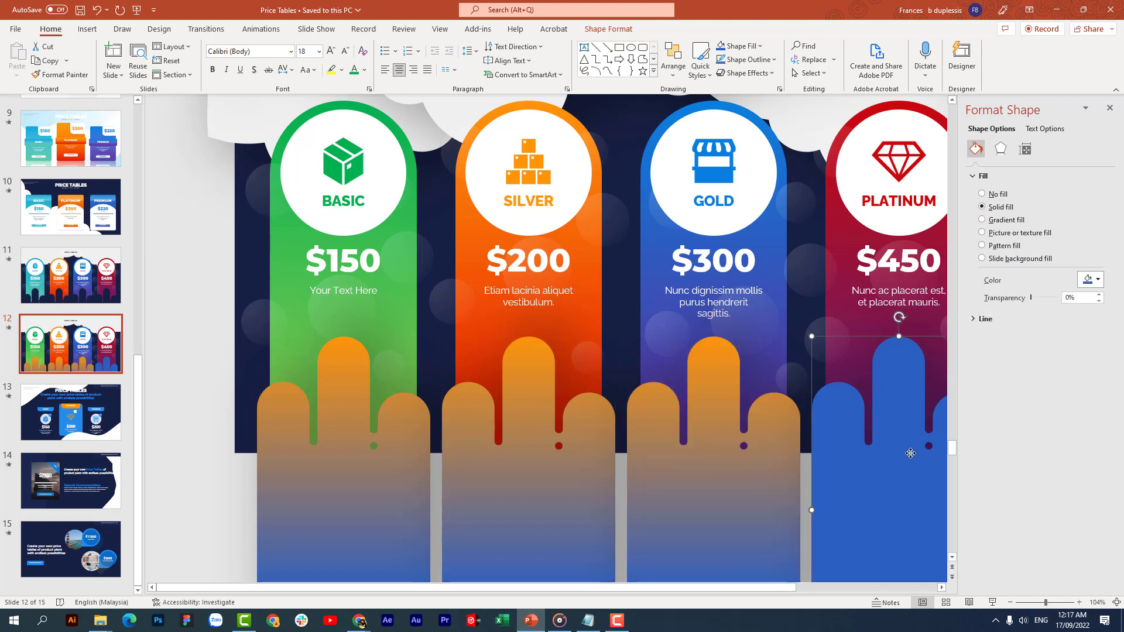
left_click(1007, 221)
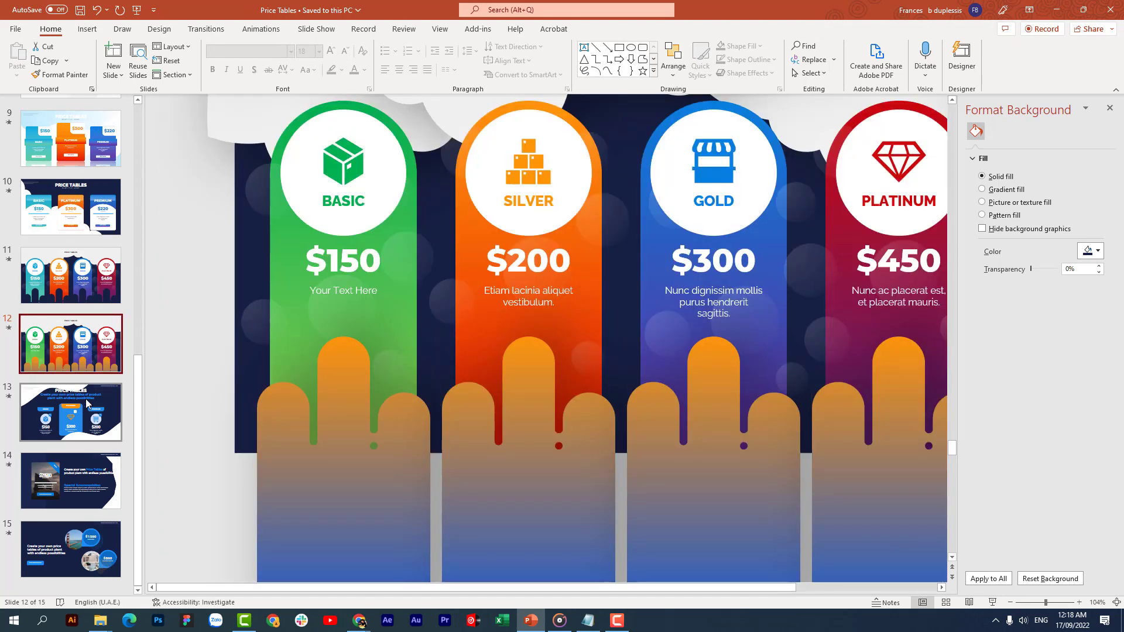
On slide 13, fill the BASIC price card with orange.
left_click(79, 413)
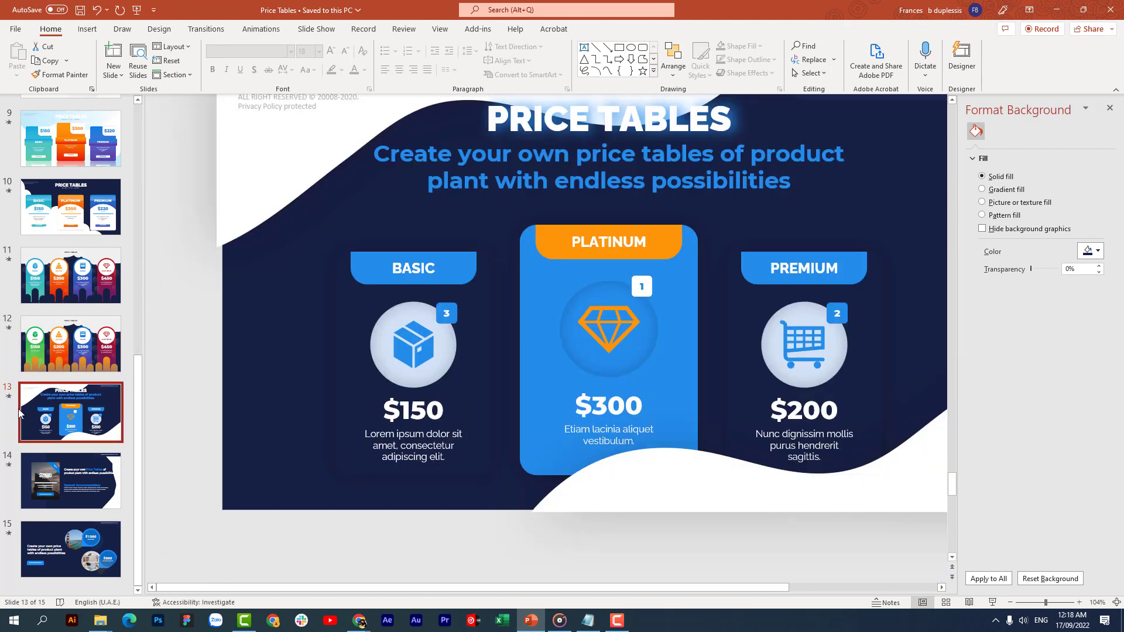
left_click(9, 396)
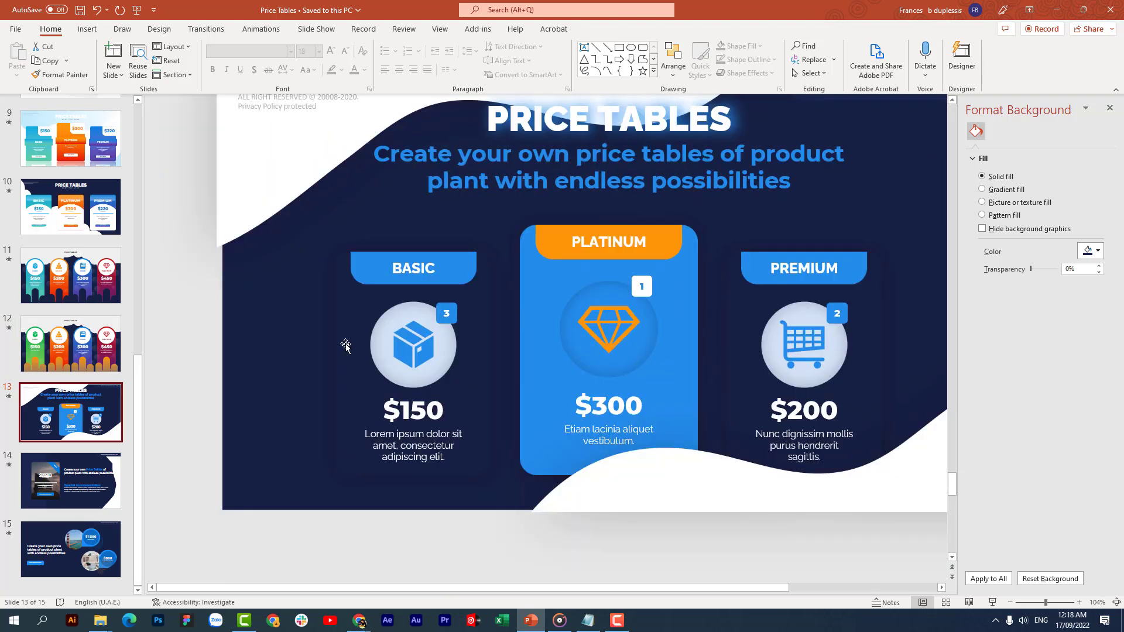
left_click(345, 345)
right_click(345, 346)
left_click(384, 374)
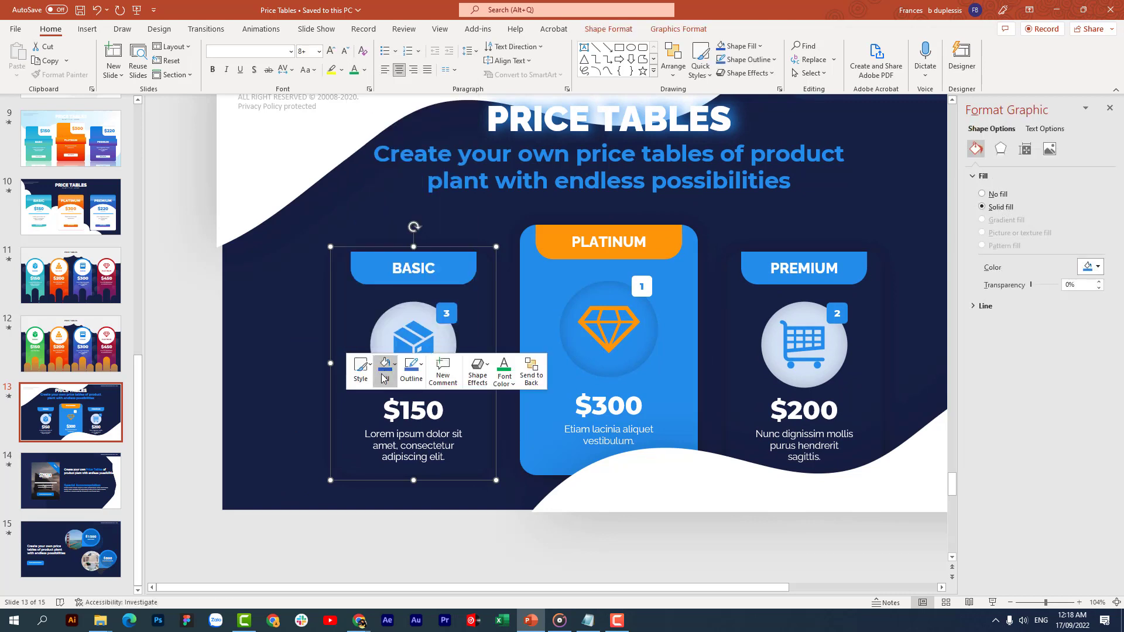
left_click(384, 377)
left_click(409, 246)
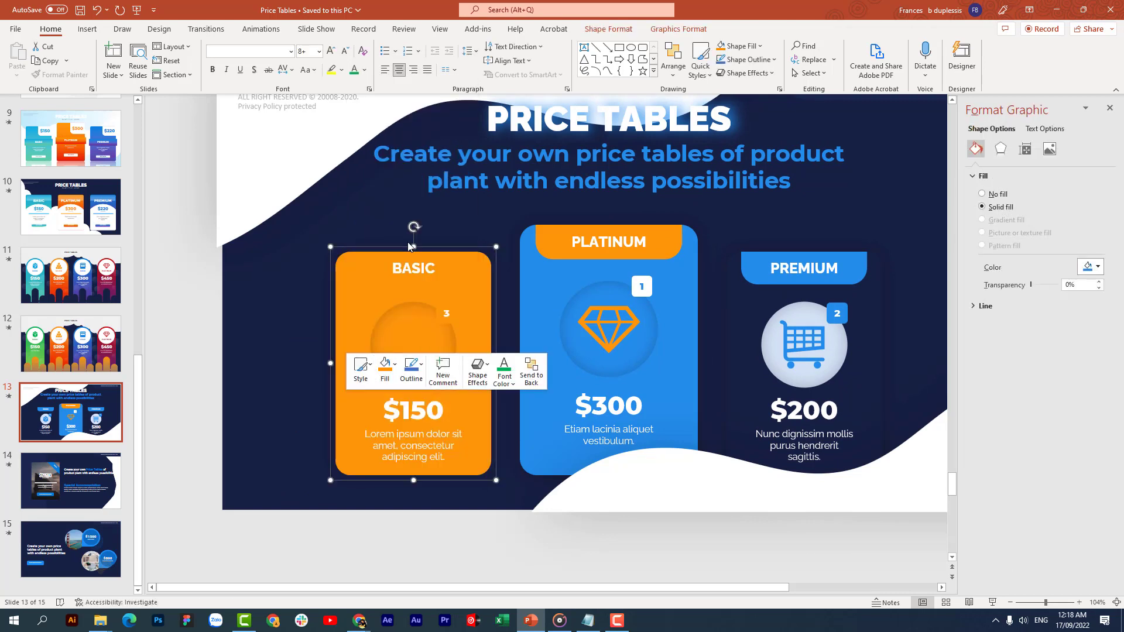
Make the box icon on the BASIC card white.
left_click(383, 332)
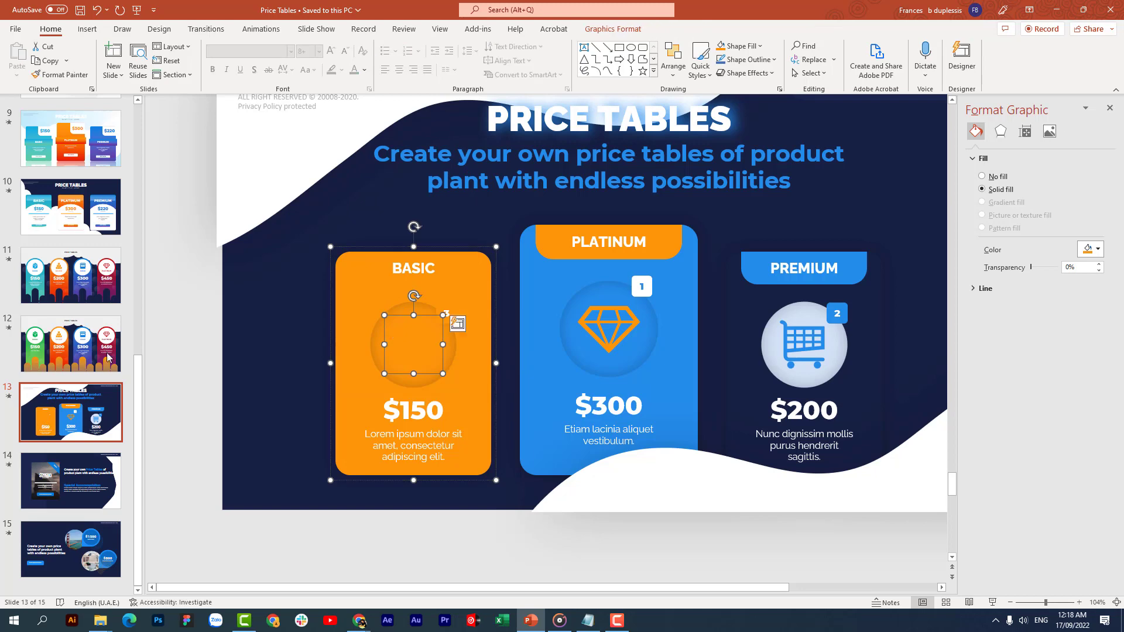
left_click(10, 399)
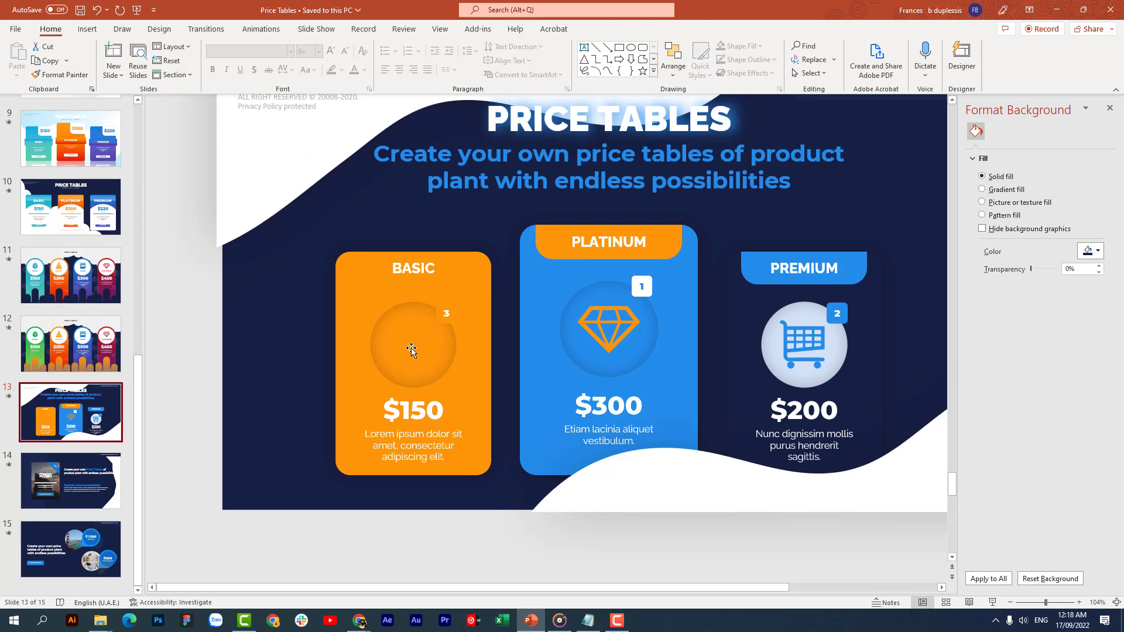
left_click(411, 343)
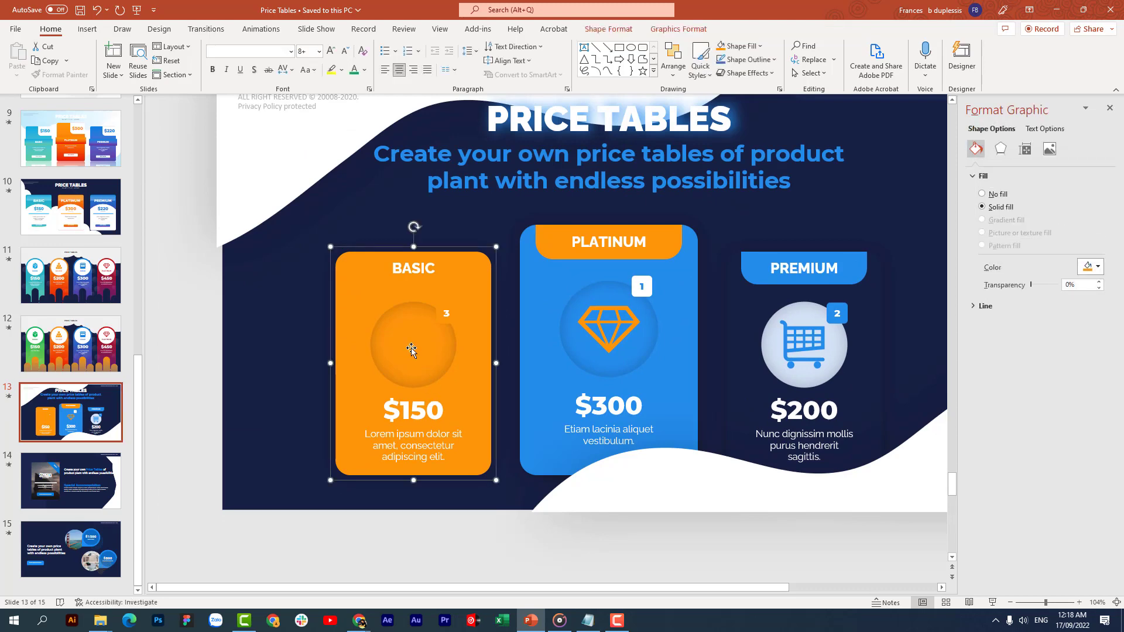
right_click(412, 343)
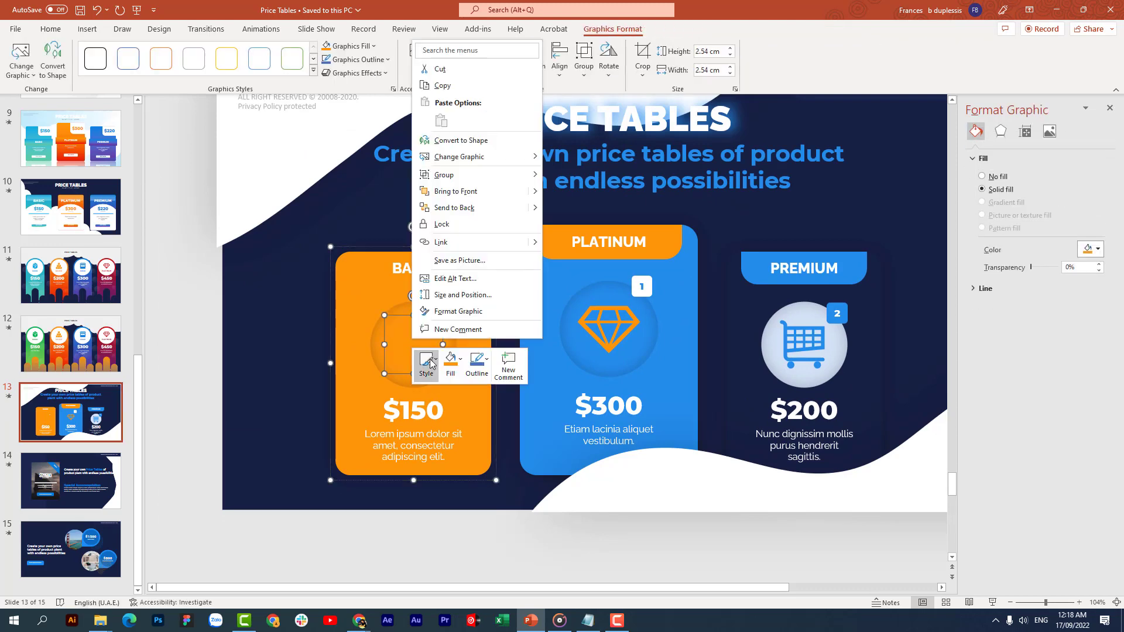
left_click(450, 360)
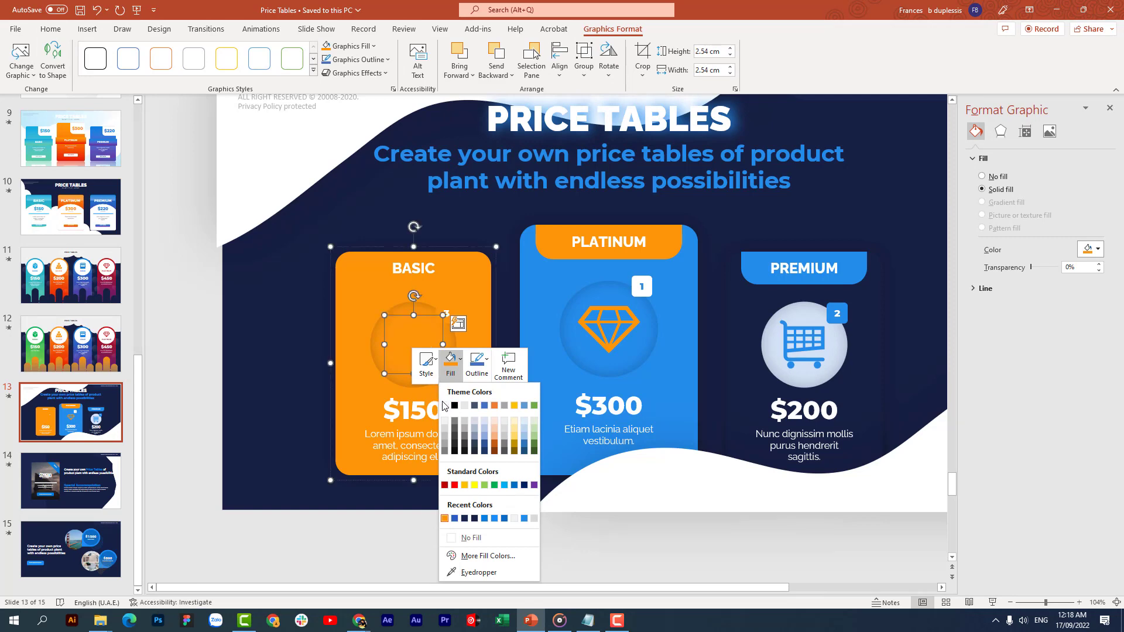
left_click(444, 406)
left_click(347, 378)
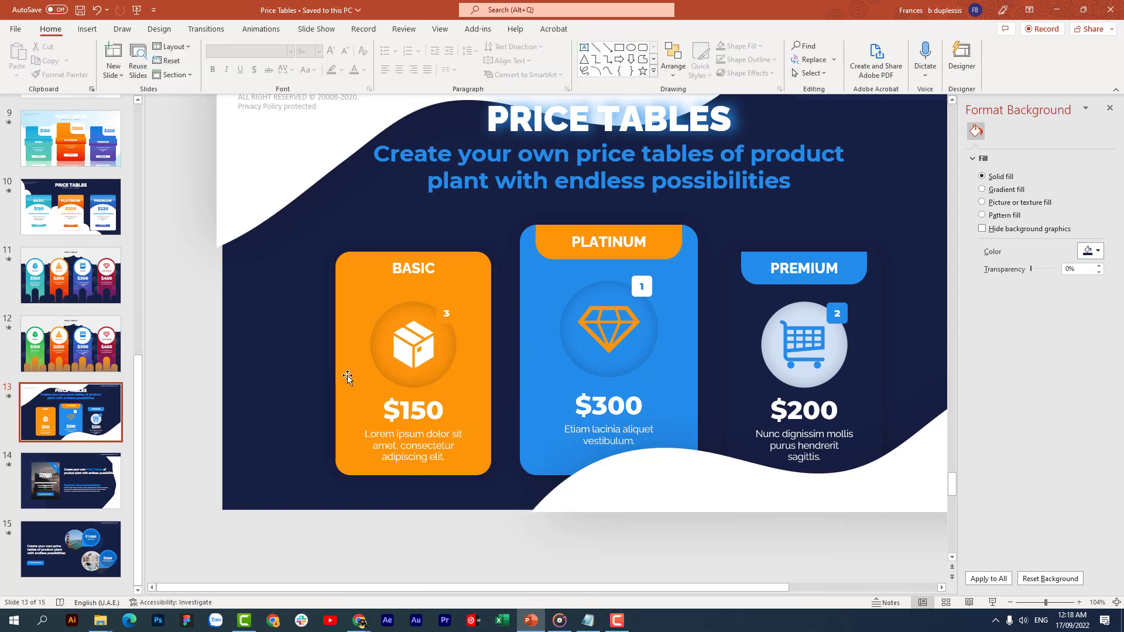
Fill the small 3 badge with white.
left_click(449, 319)
left_click(440, 321)
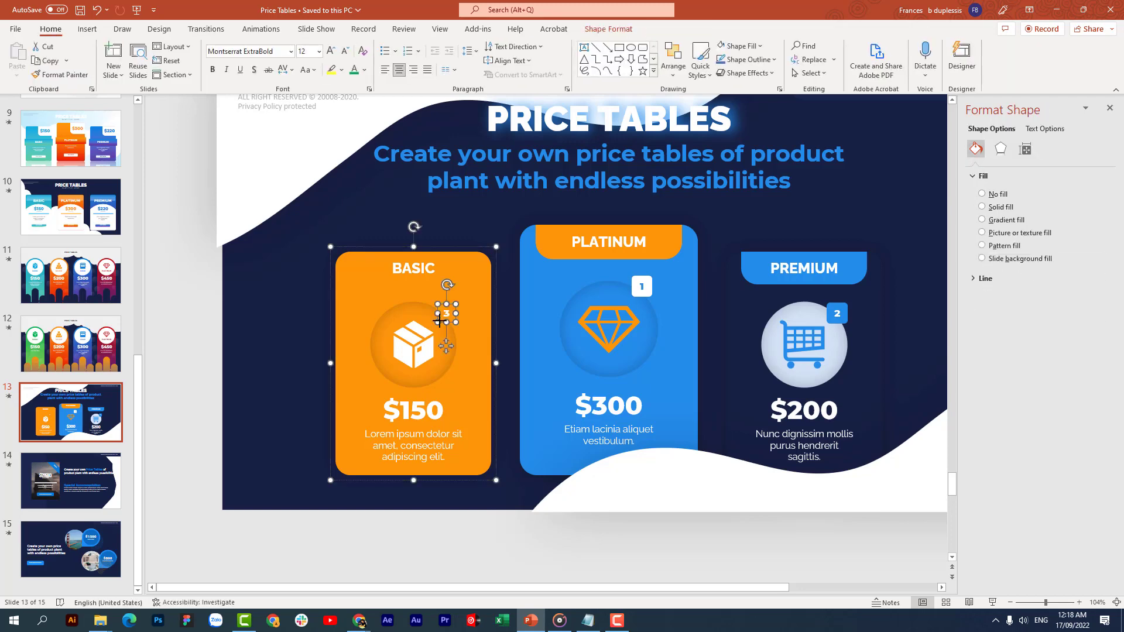
right_click(440, 321)
key("Escape")
right_click(442, 311)
left_click(481, 205)
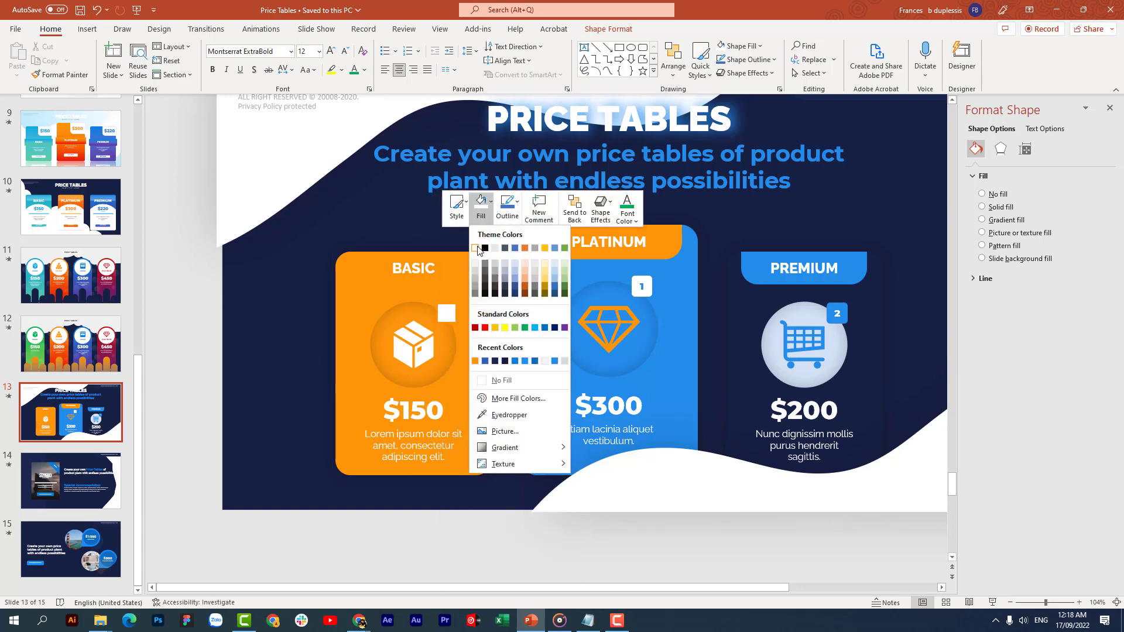
left_click(477, 250)
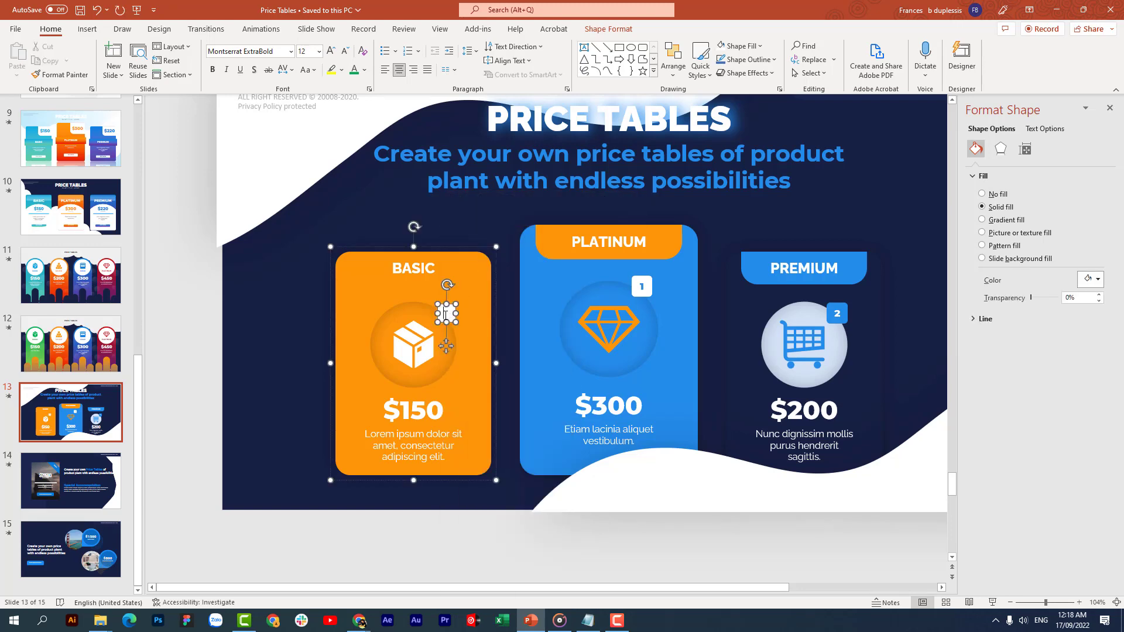
Make the badge's number 3 orange.
right_click(446, 315)
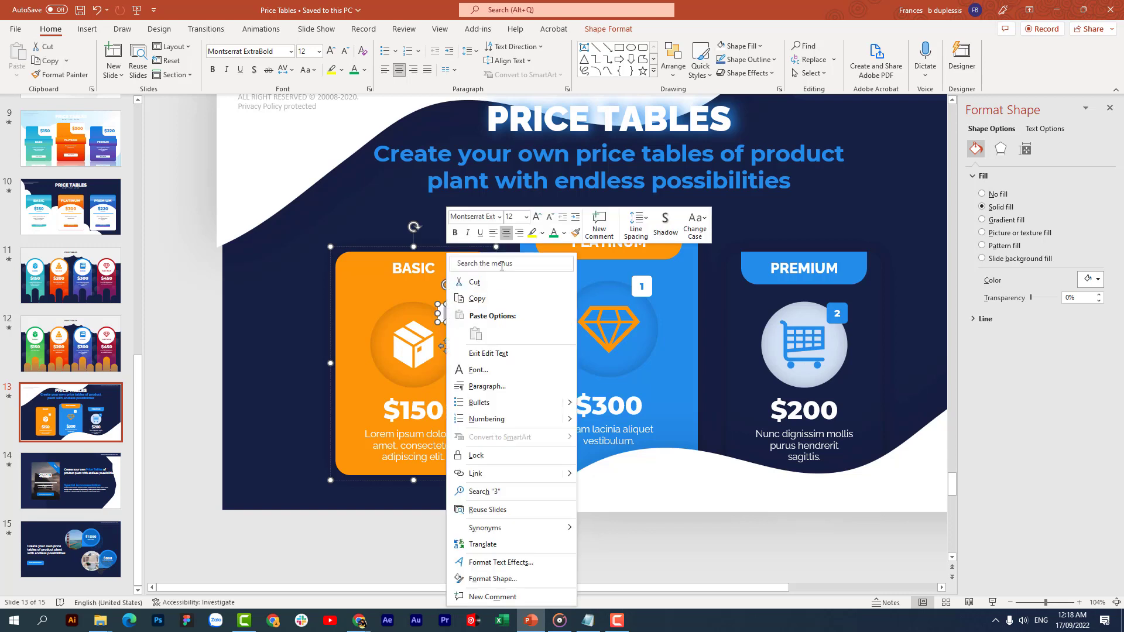
left_click(564, 233)
left_click(553, 376)
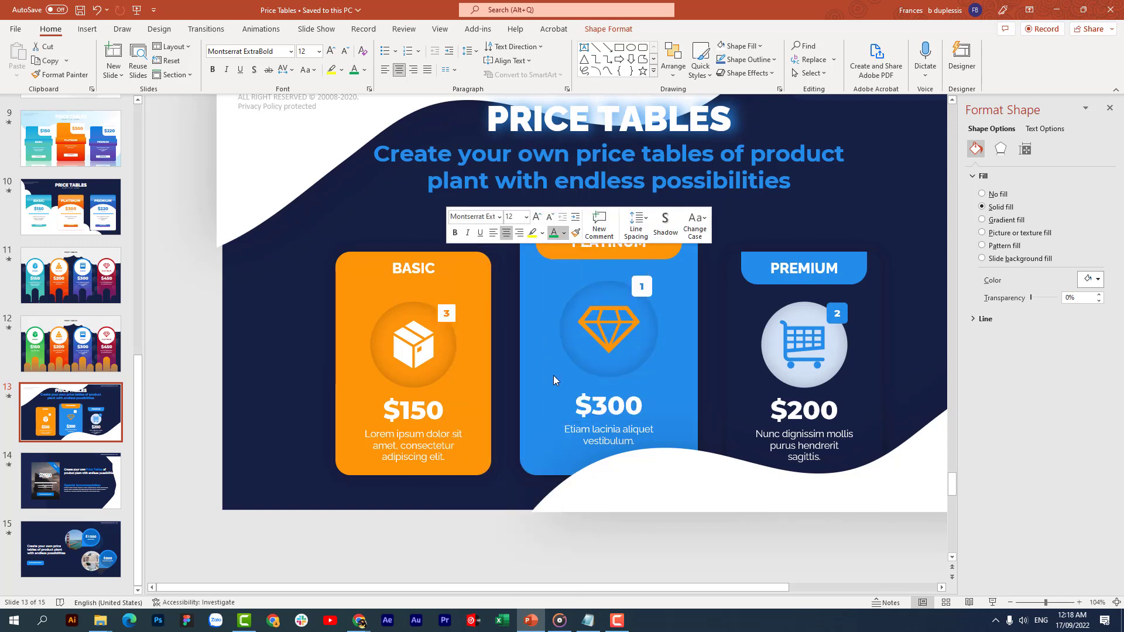
left_click(293, 337)
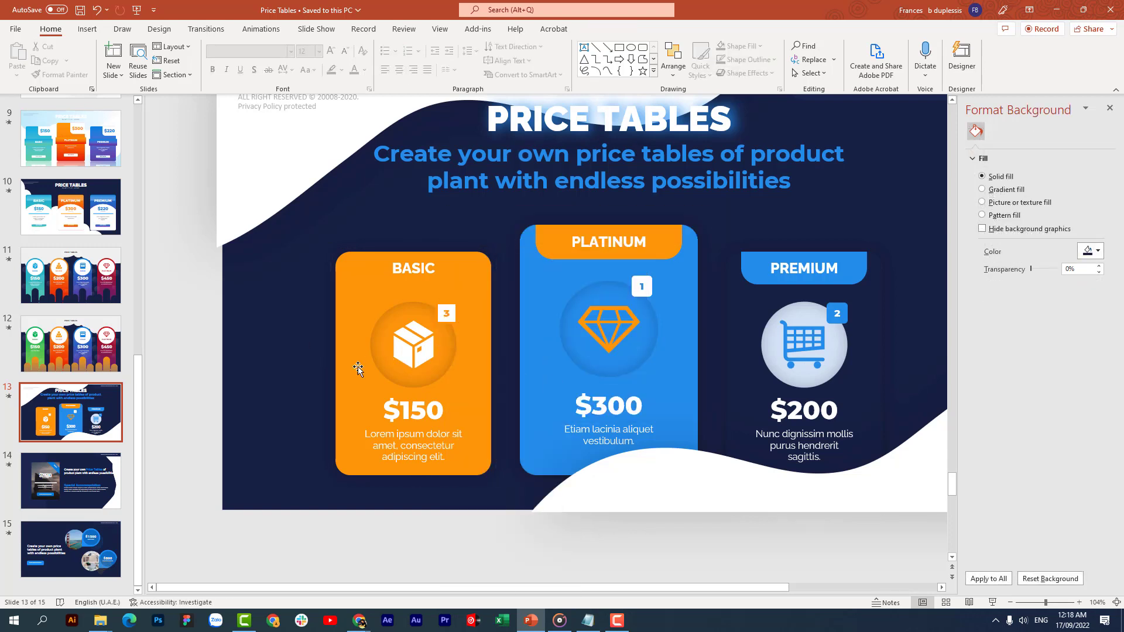
left_click(871, 307)
right_click(871, 307)
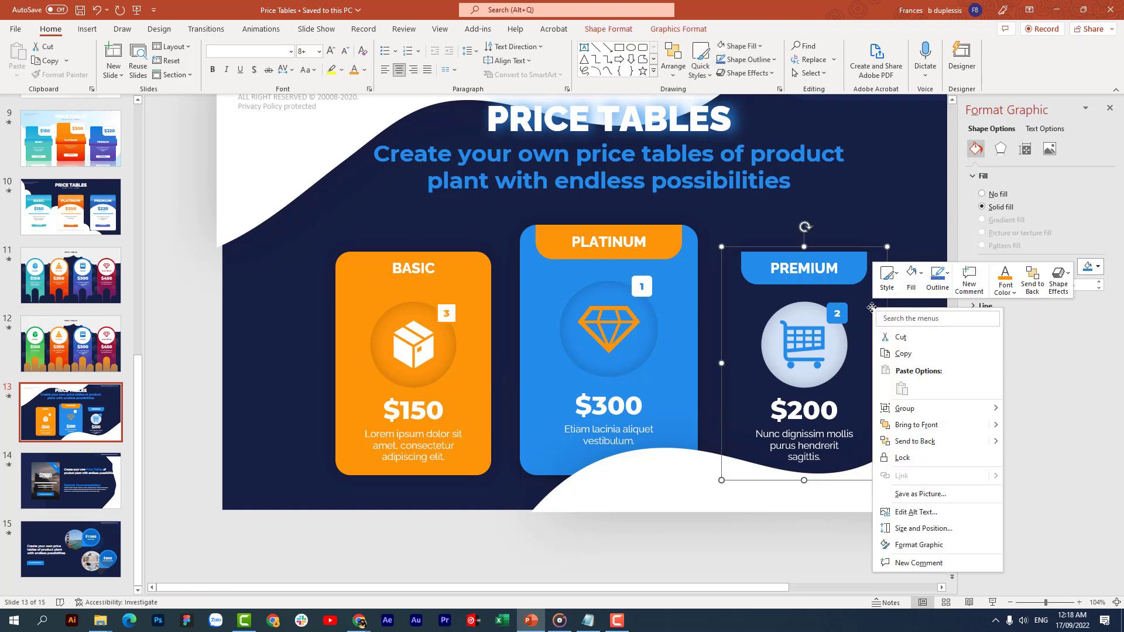
left_click(910, 276)
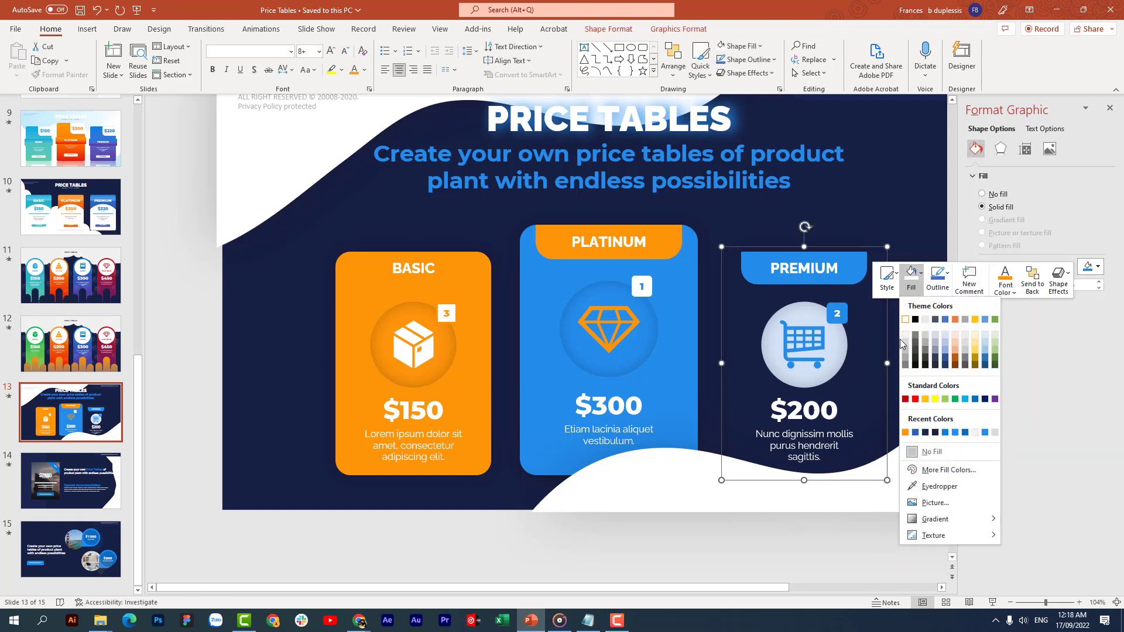
left_click(909, 487)
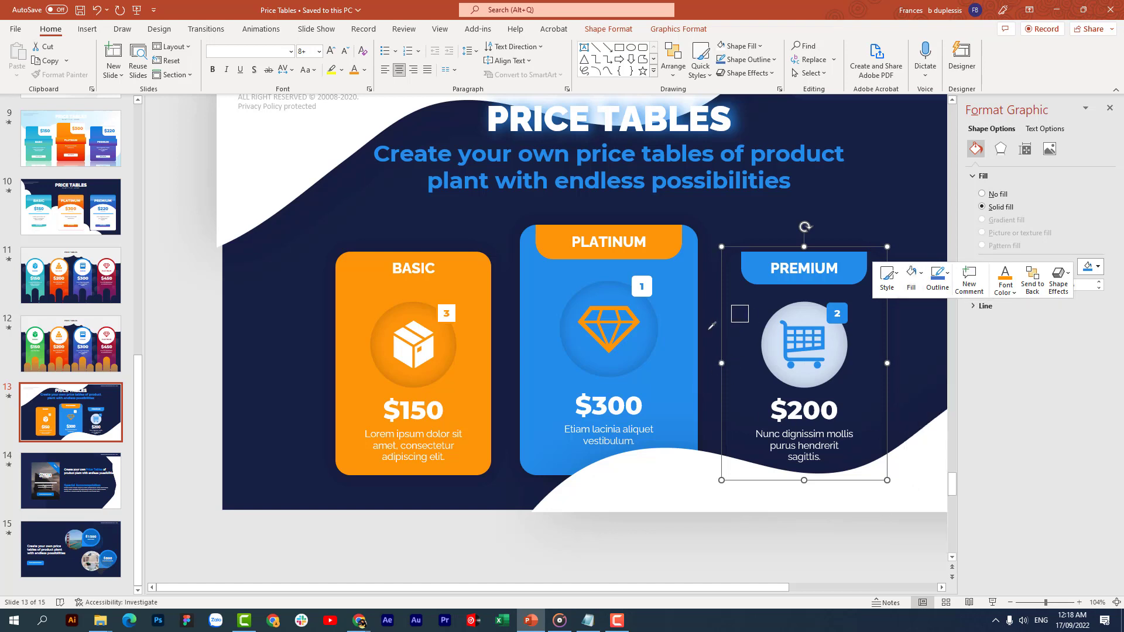
left_click(1098, 268)
left_click(895, 192)
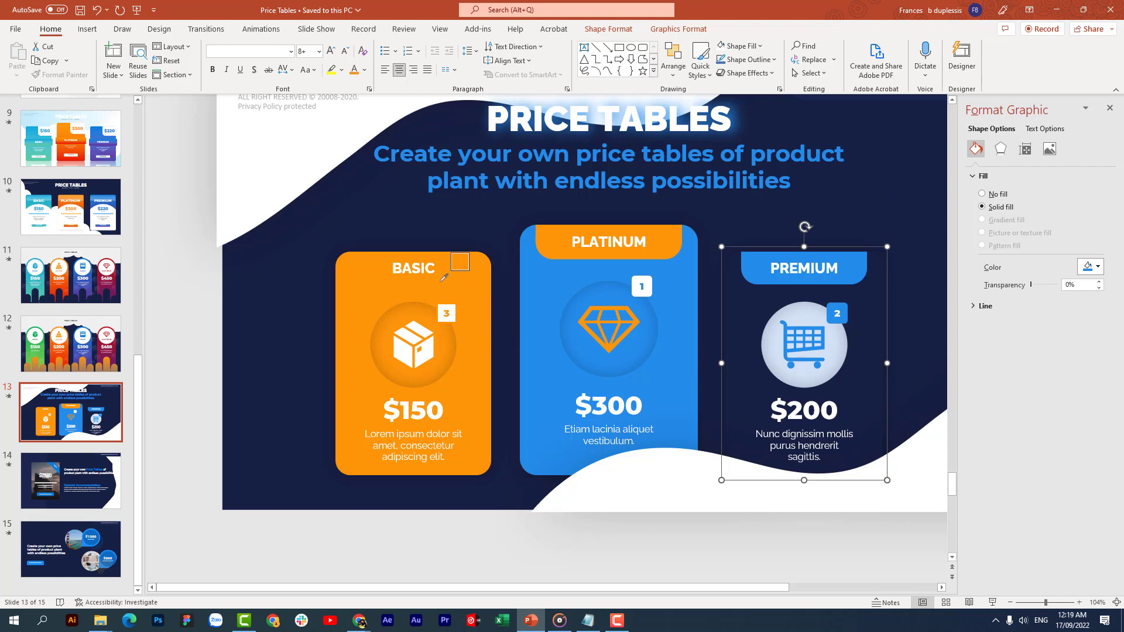
left_click(174, 156)
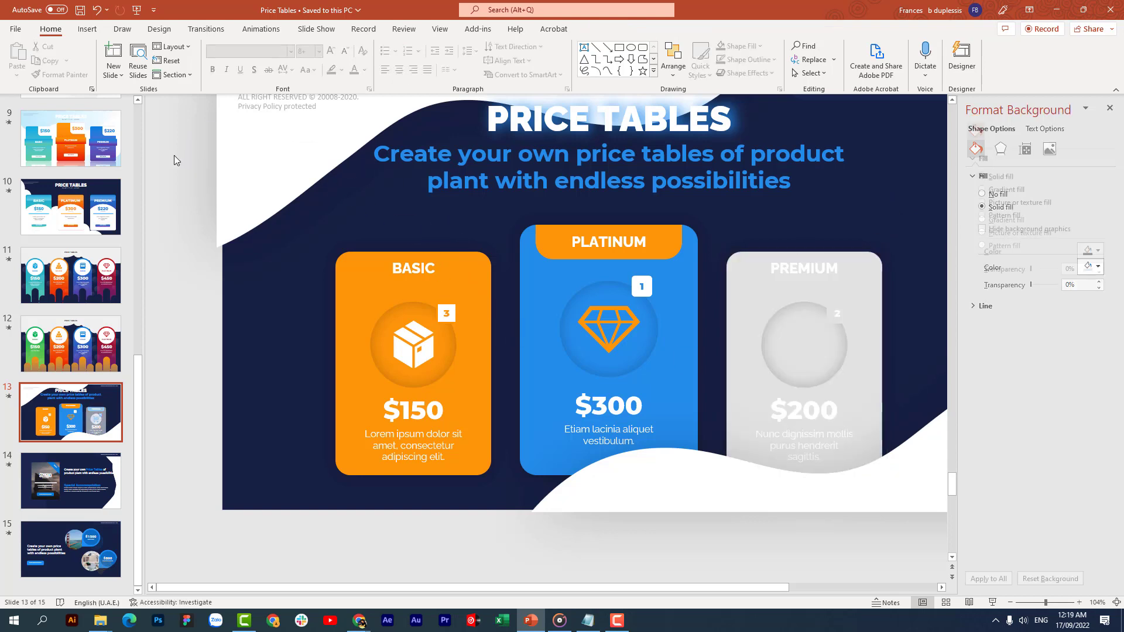
left_click(364, 267)
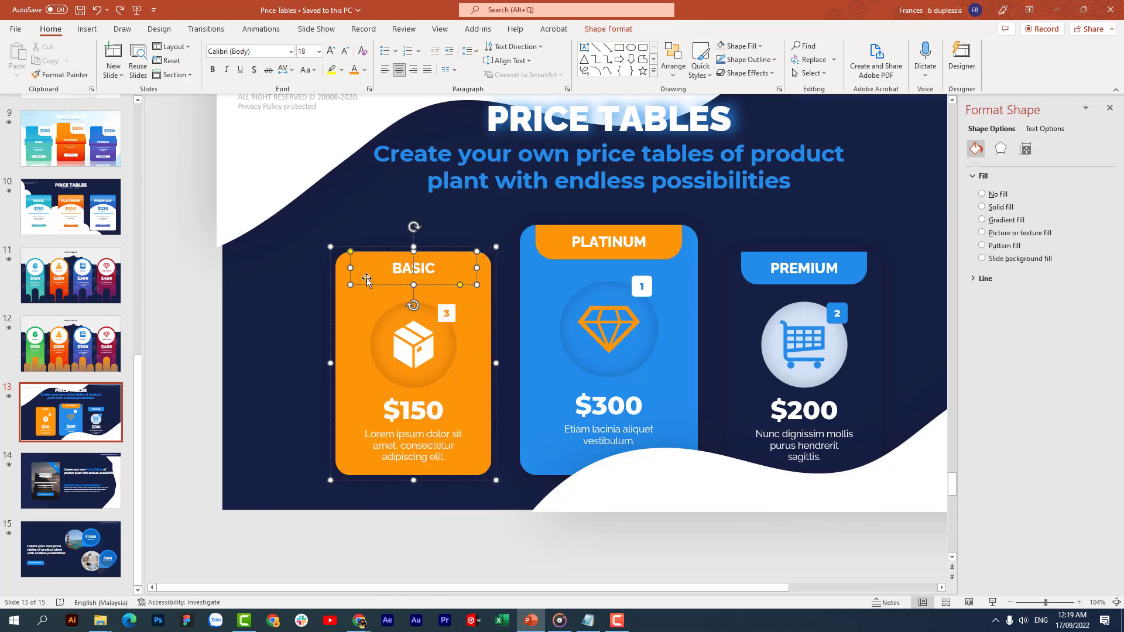
Fill the BASIC header with the dark navy background colour using the eyedropper.
right_click(369, 260)
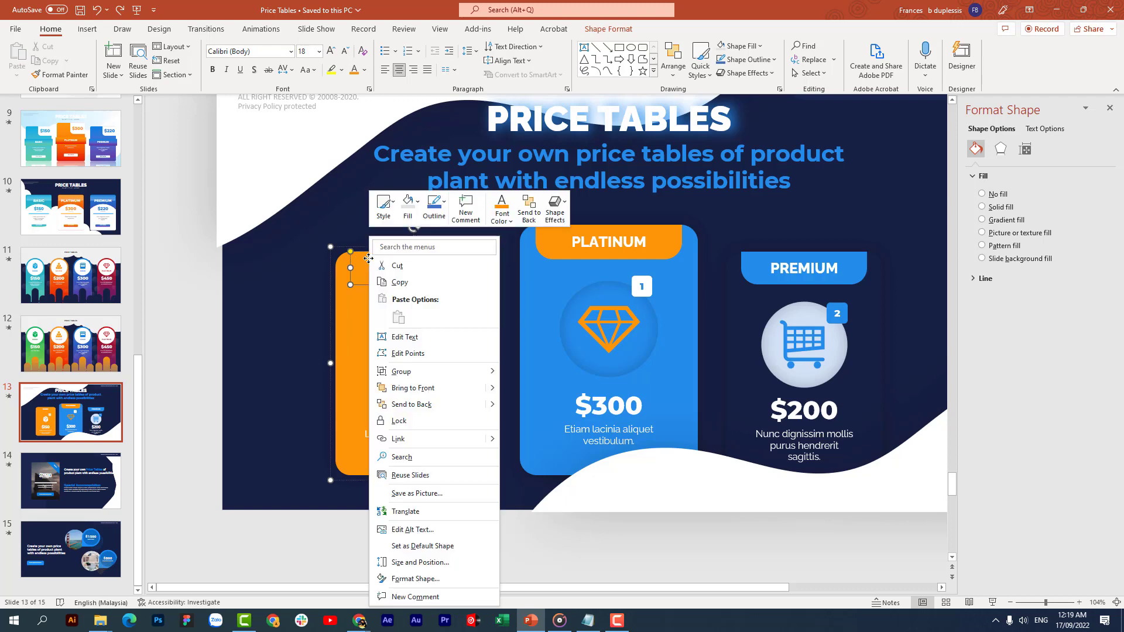
left_click(408, 205)
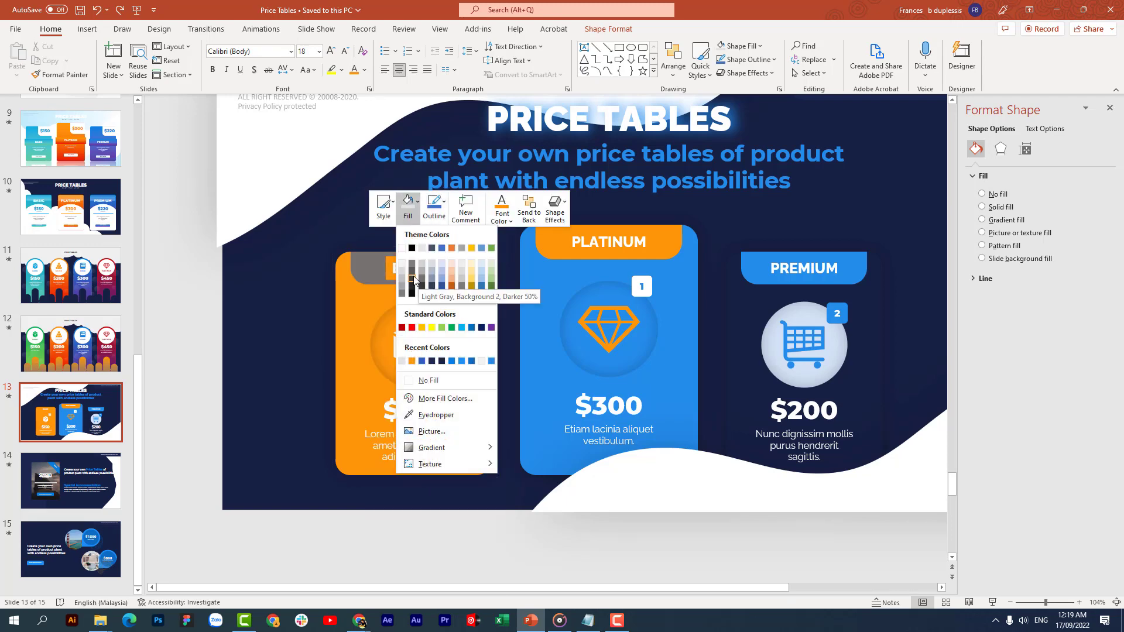
left_click(411, 416)
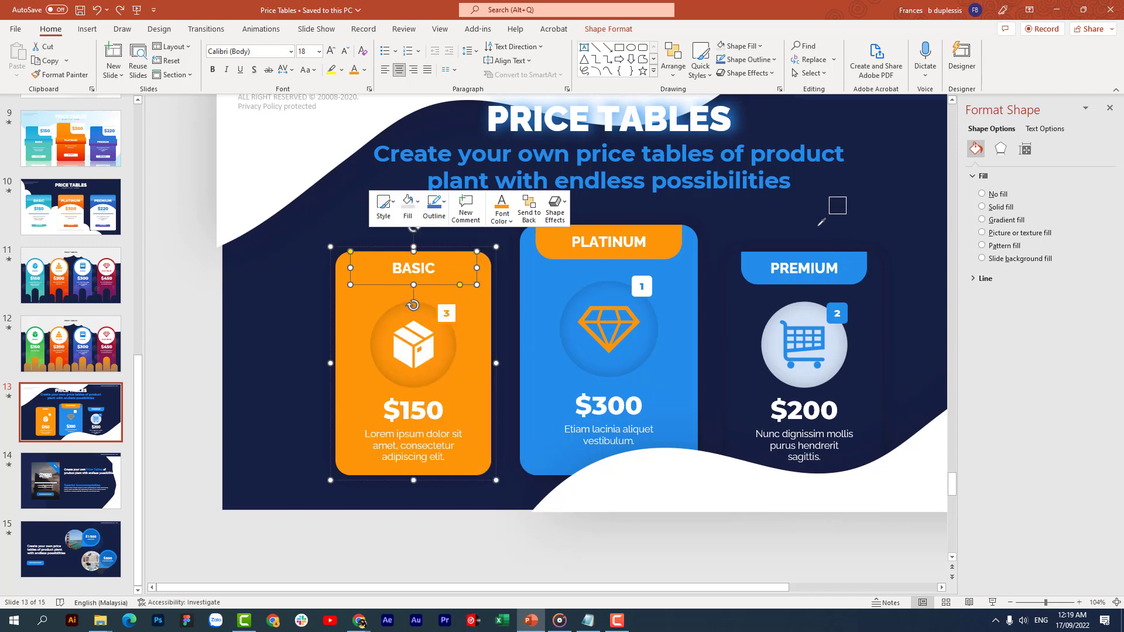
left_click(836, 209)
left_click(315, 252)
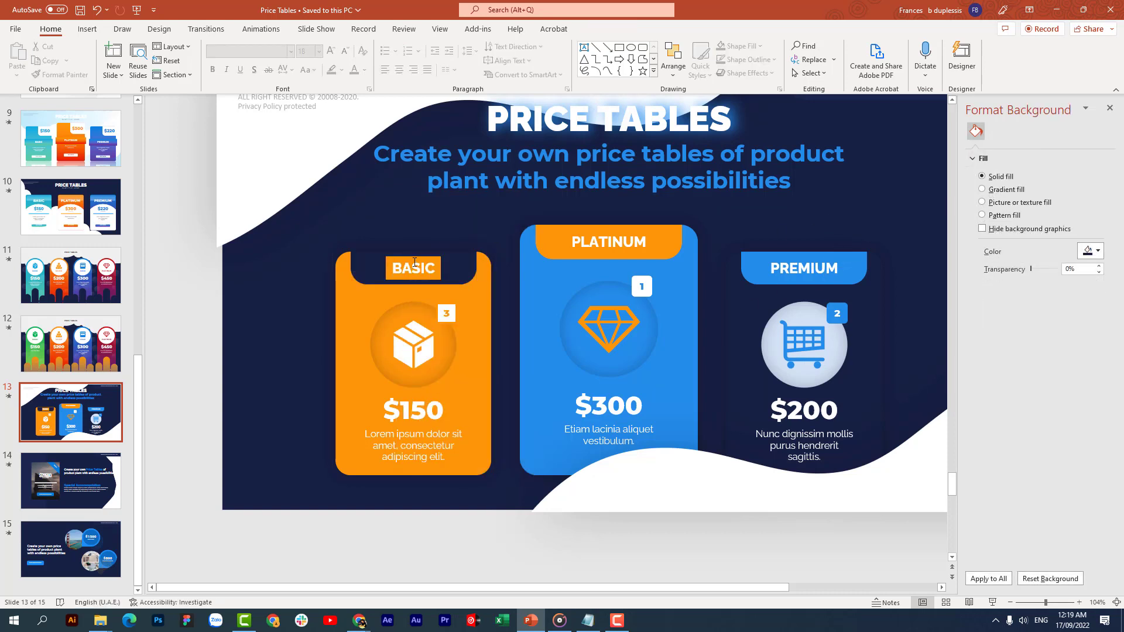
Make the word BASIC in the header white.
left_click(414, 261)
double_click(413, 261)
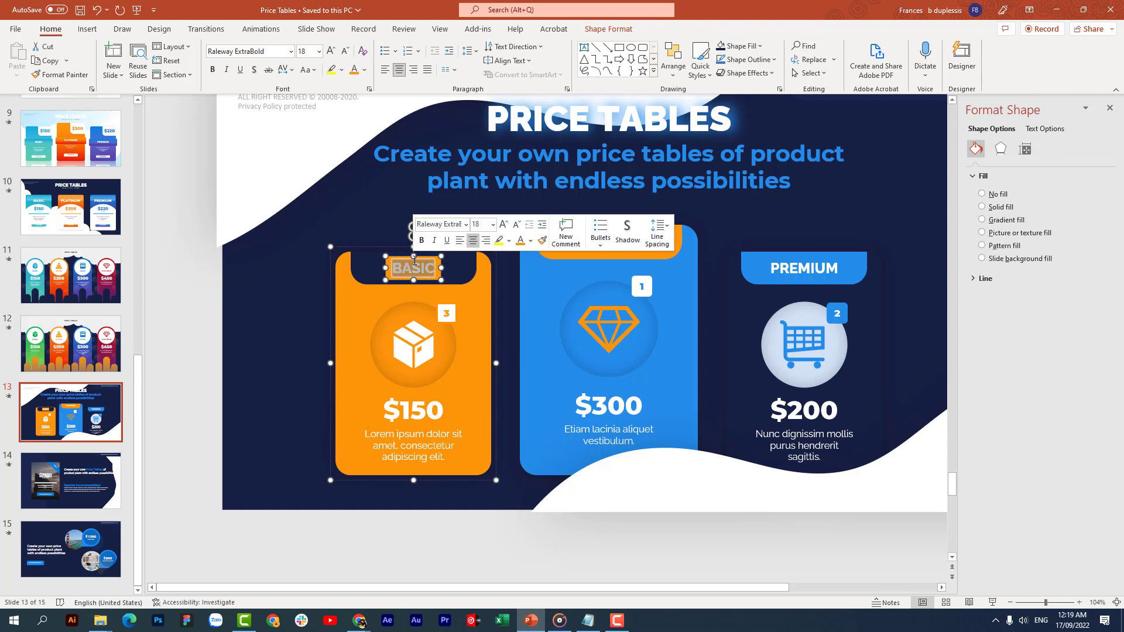
left_click(531, 241)
left_click(531, 244)
left_click(414, 268)
double_click(413, 268)
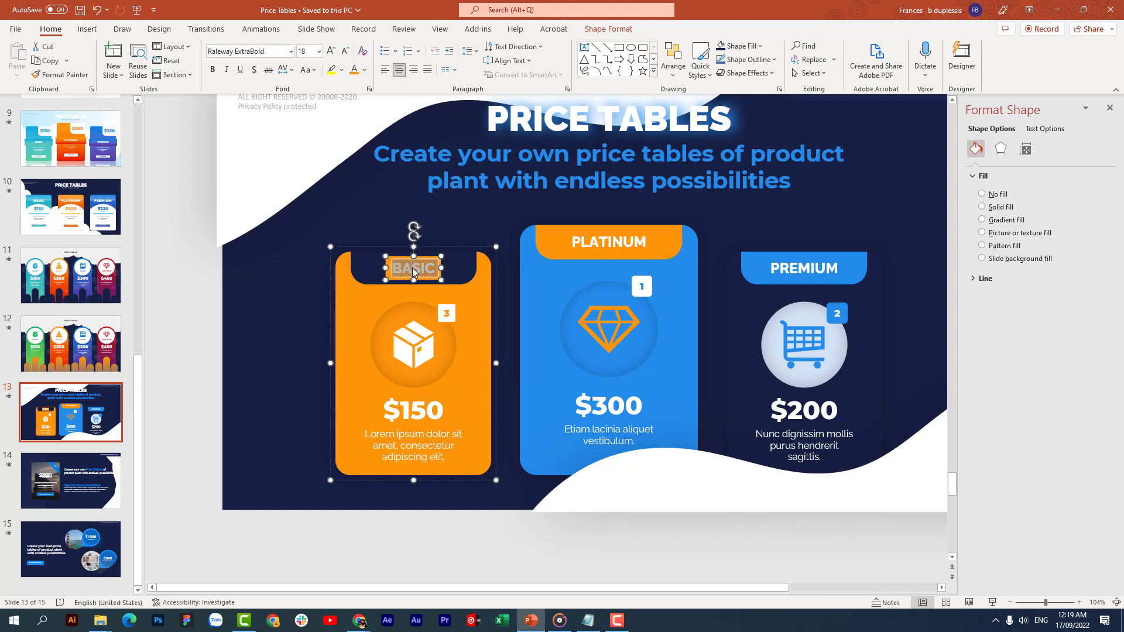
right_click(413, 258)
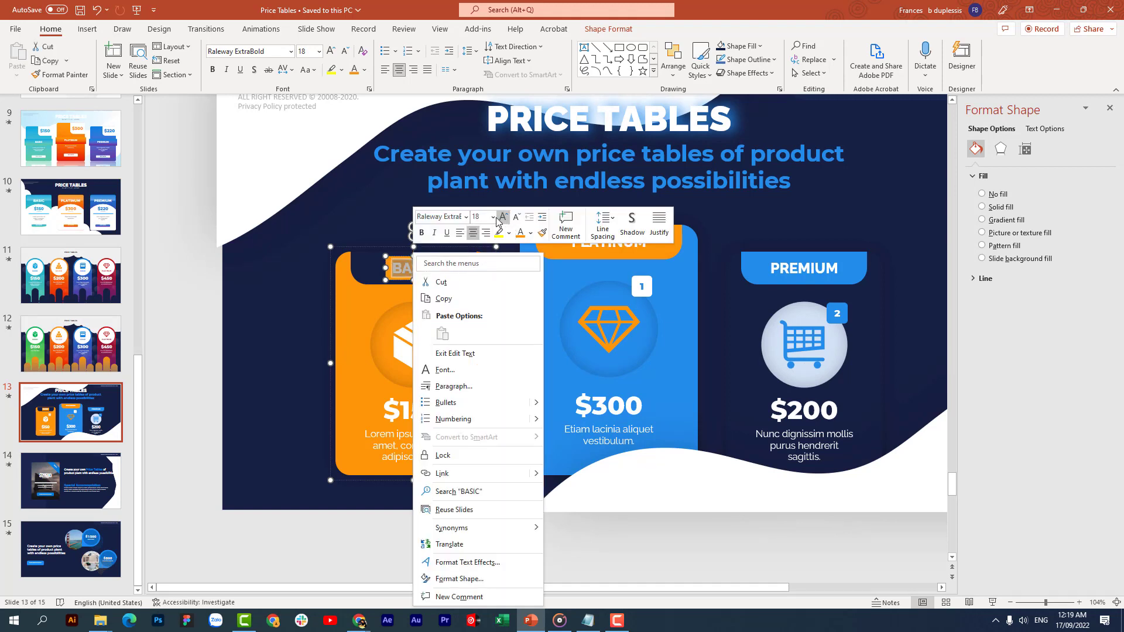
left_click(531, 234)
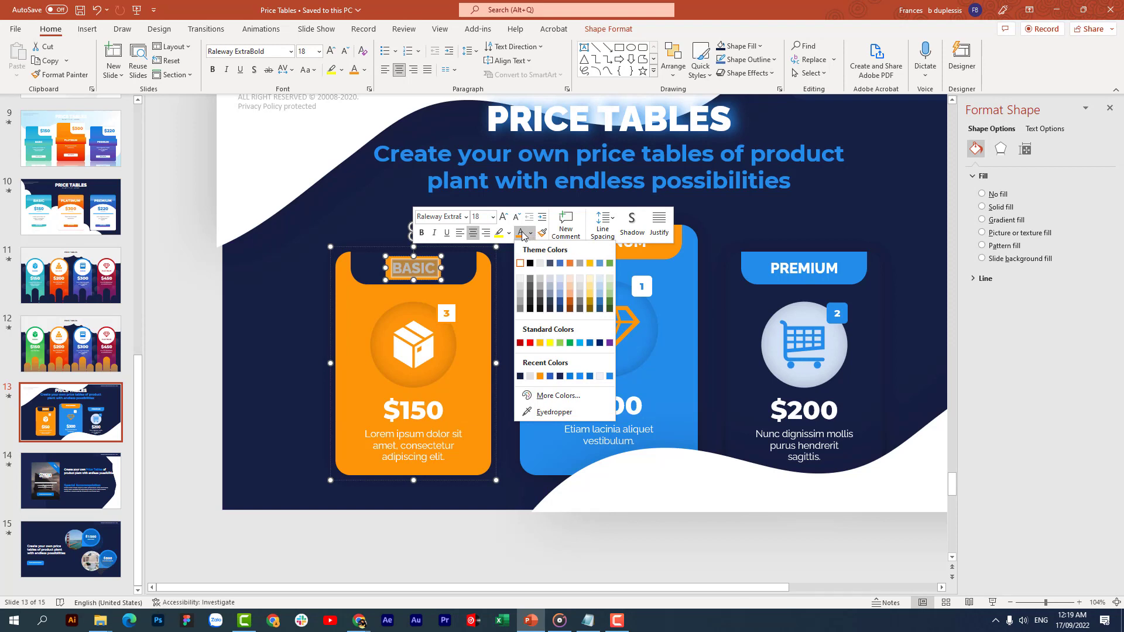
left_click(522, 233)
left_click(531, 233)
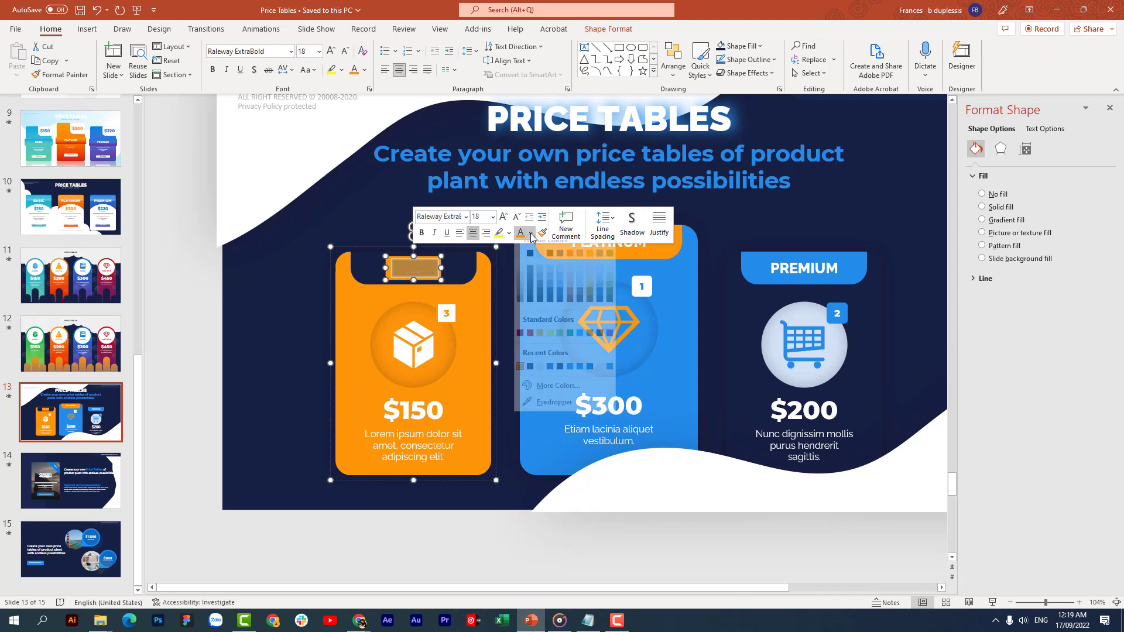
left_click(533, 271)
Set the BASIC text box to No Outline and No Fill.
left_click(390, 258)
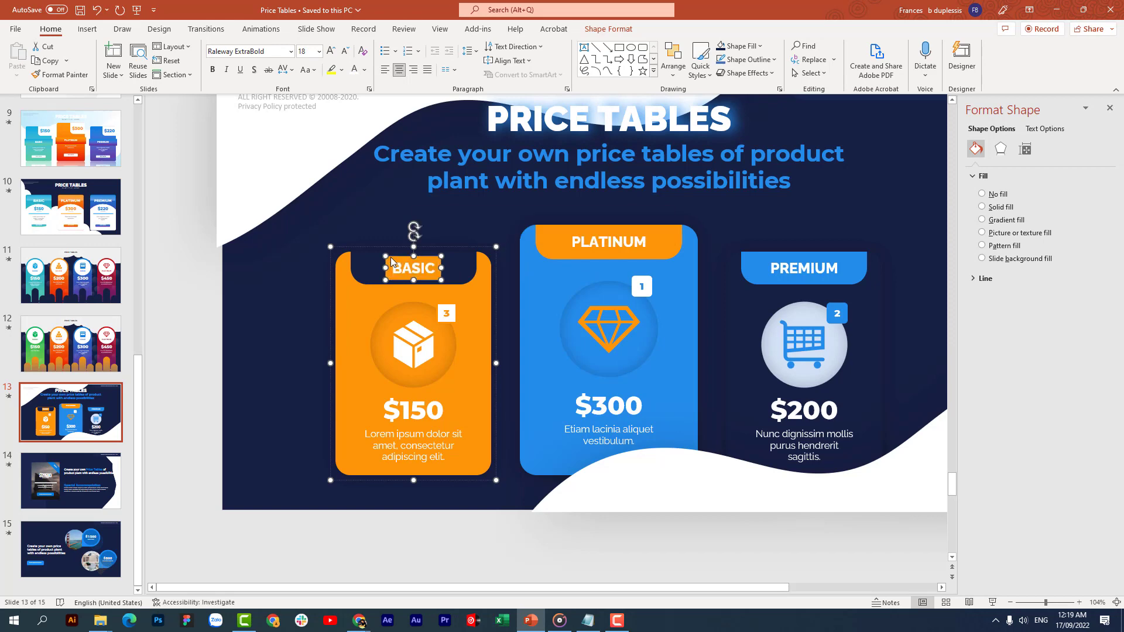
right_click(394, 256)
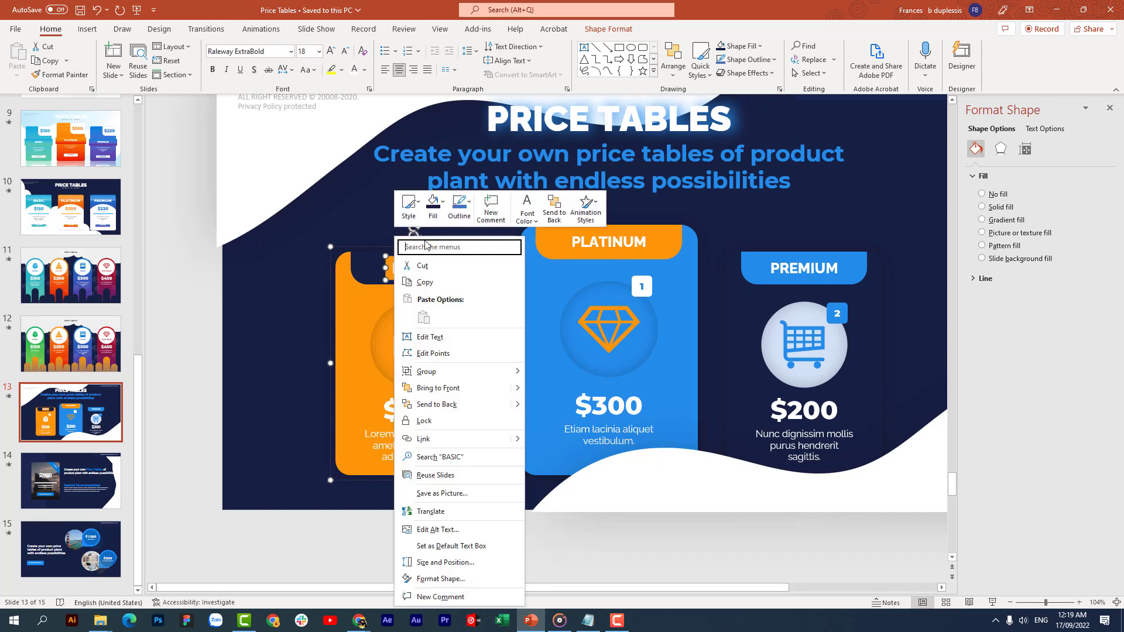
left_click(460, 206)
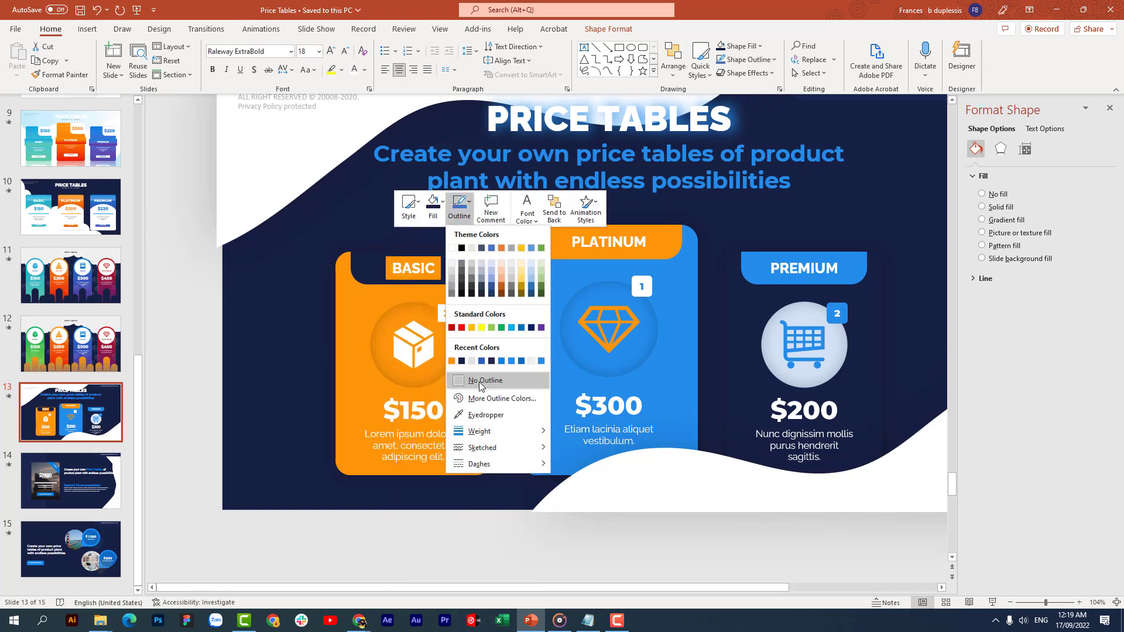
left_click(471, 382)
left_click(433, 206)
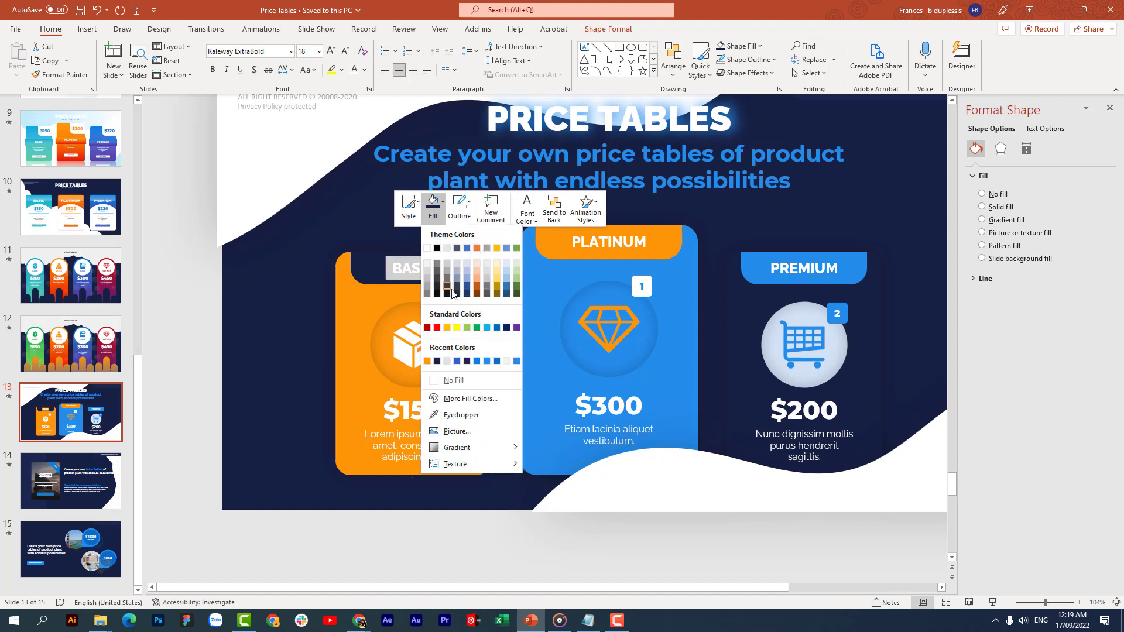
left_click(454, 381)
left_click(317, 288)
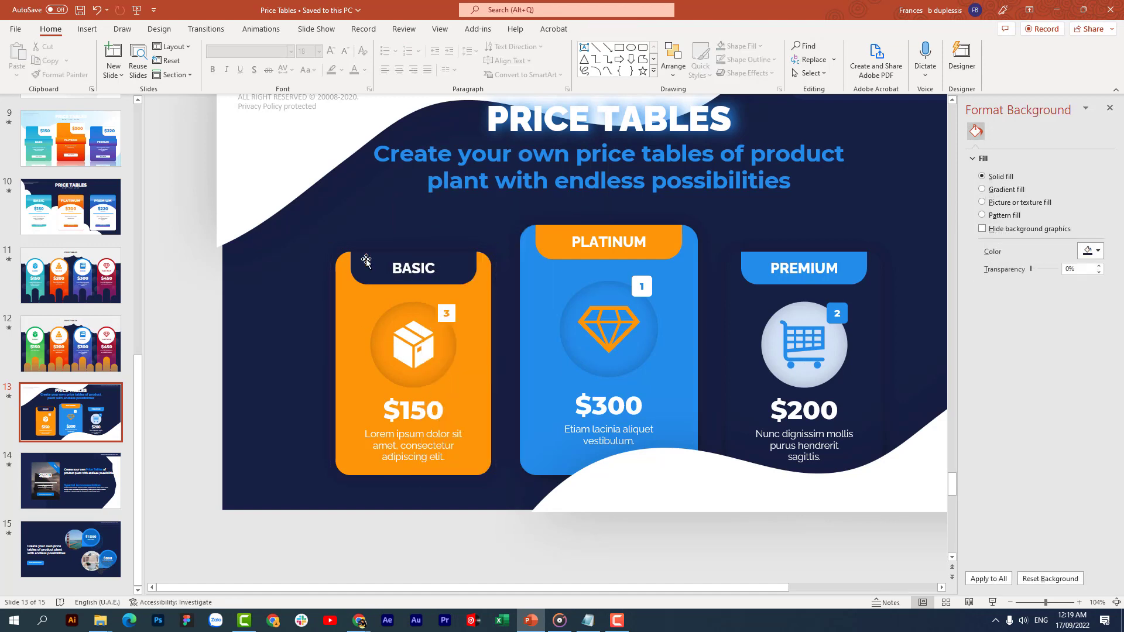
Eyedrop the PREMIUM tab's blue onto the BASIC header tab.
left_click(366, 259)
left_click(366, 259)
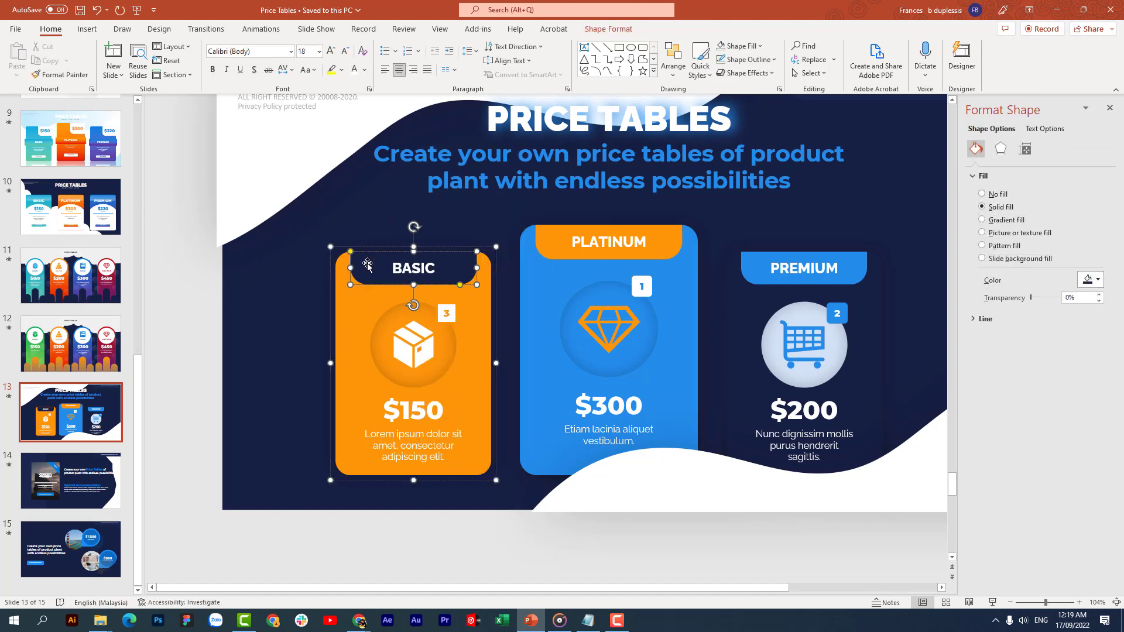
right_click(367, 264)
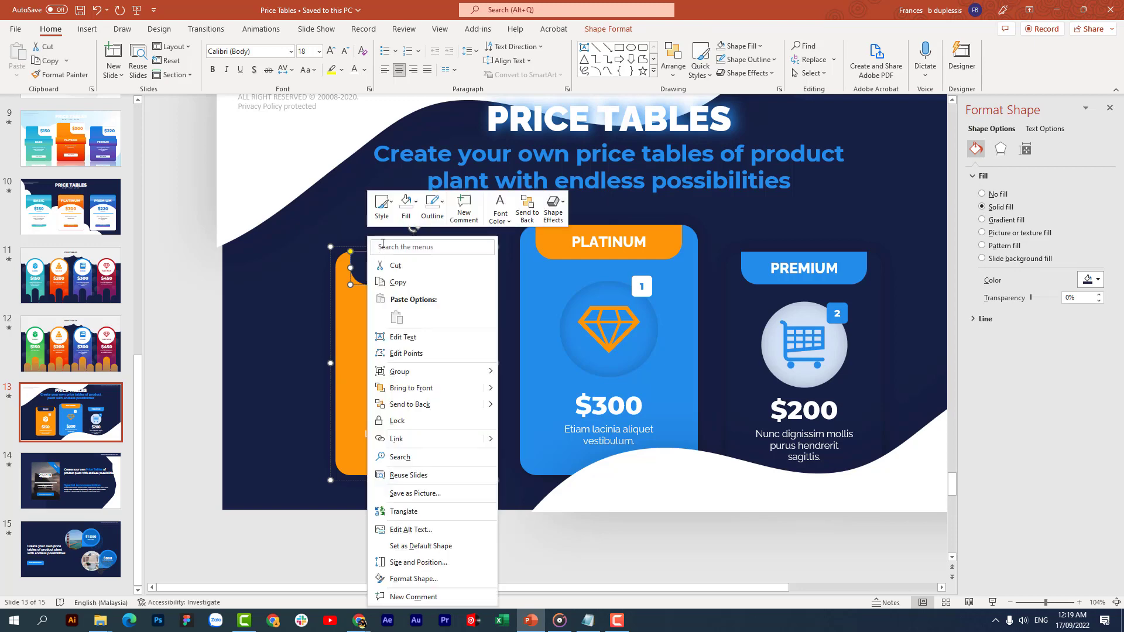
left_click(409, 215)
left_click(421, 414)
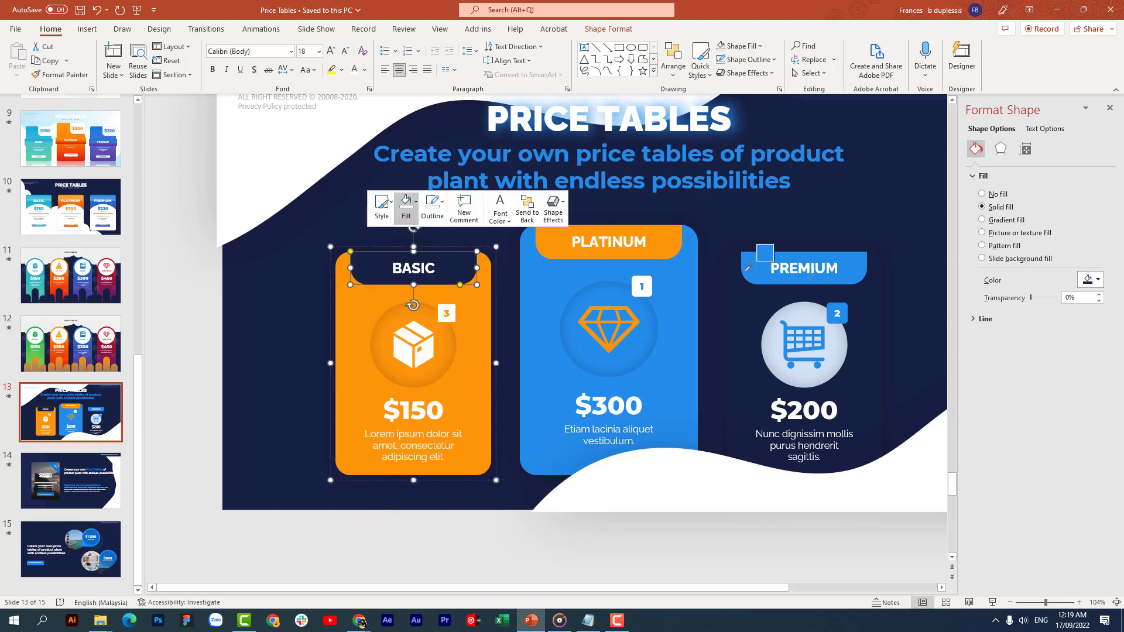
left_click(746, 269)
left_click(279, 280)
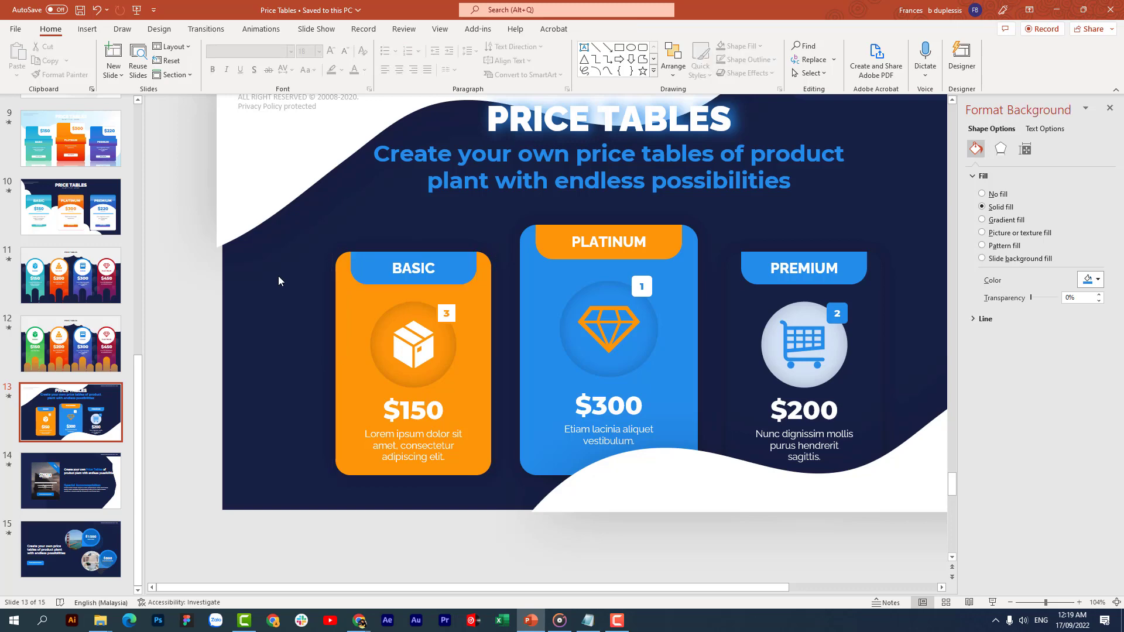
left_click(364, 268)
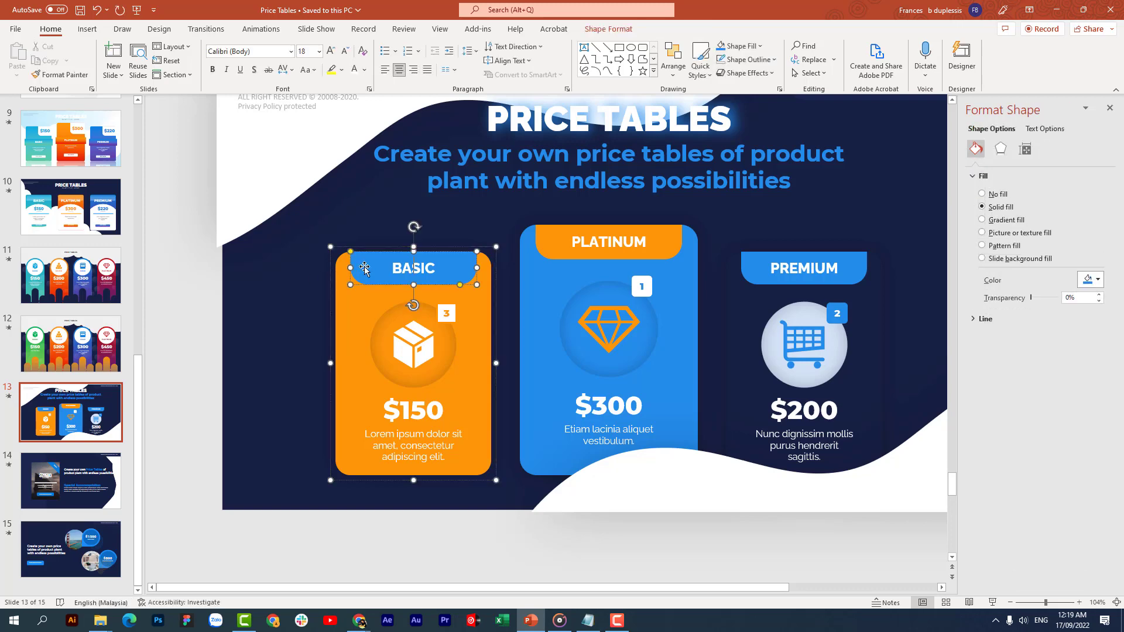
Set the BASIC header tab to orange from the More Fill Colors Standard palette.
right_click(364, 267)
left_click(408, 221)
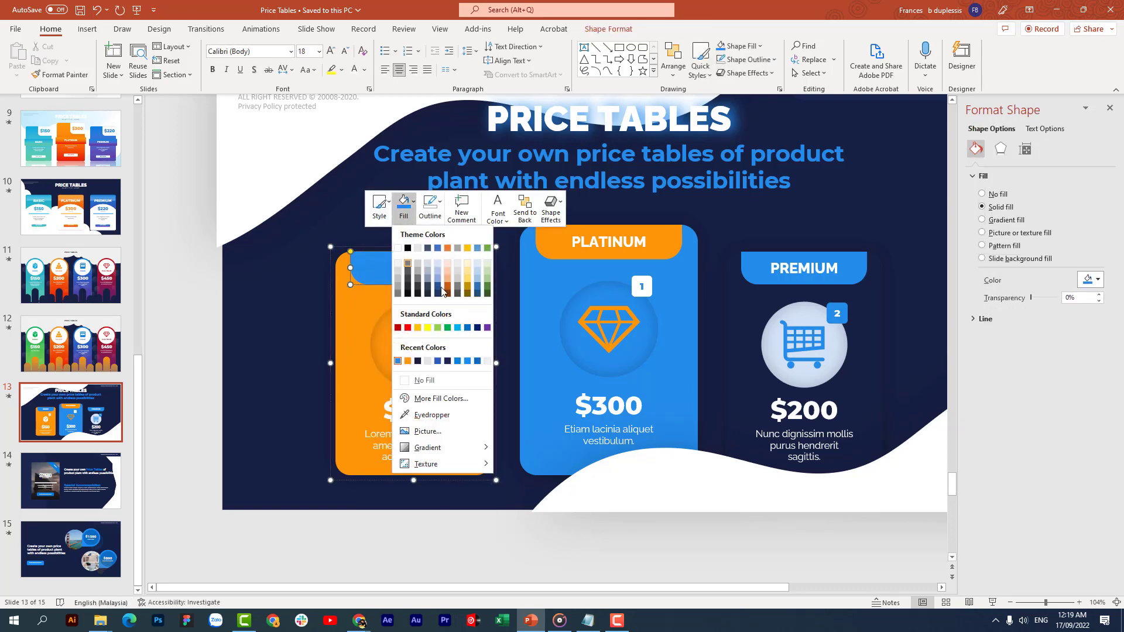
left_click(440, 398)
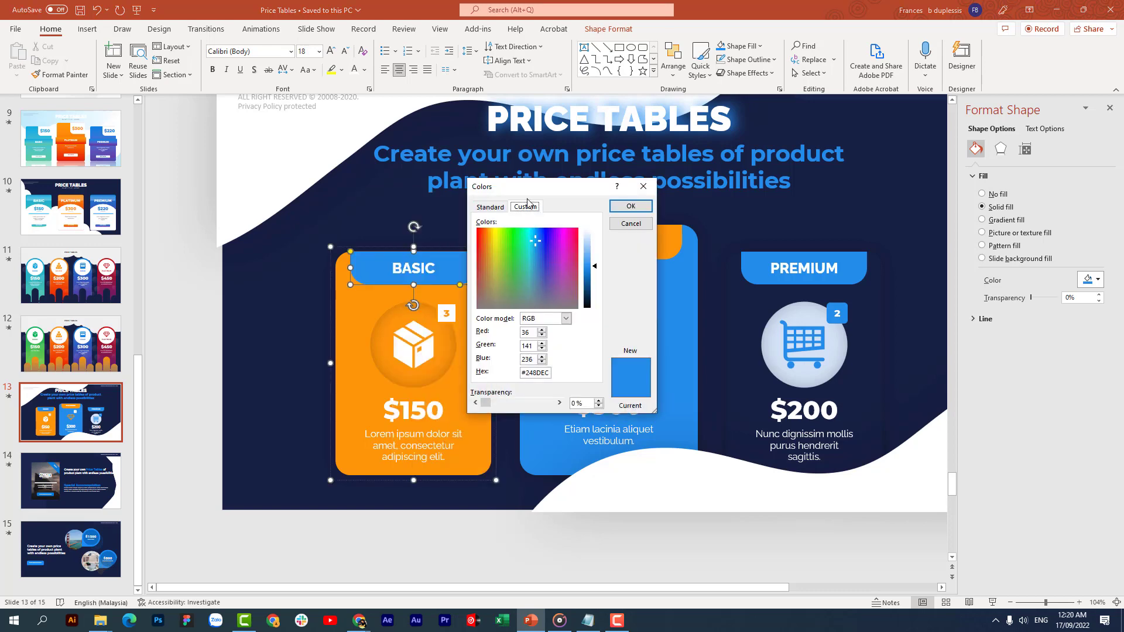
left_click(489, 207)
left_click(538, 305)
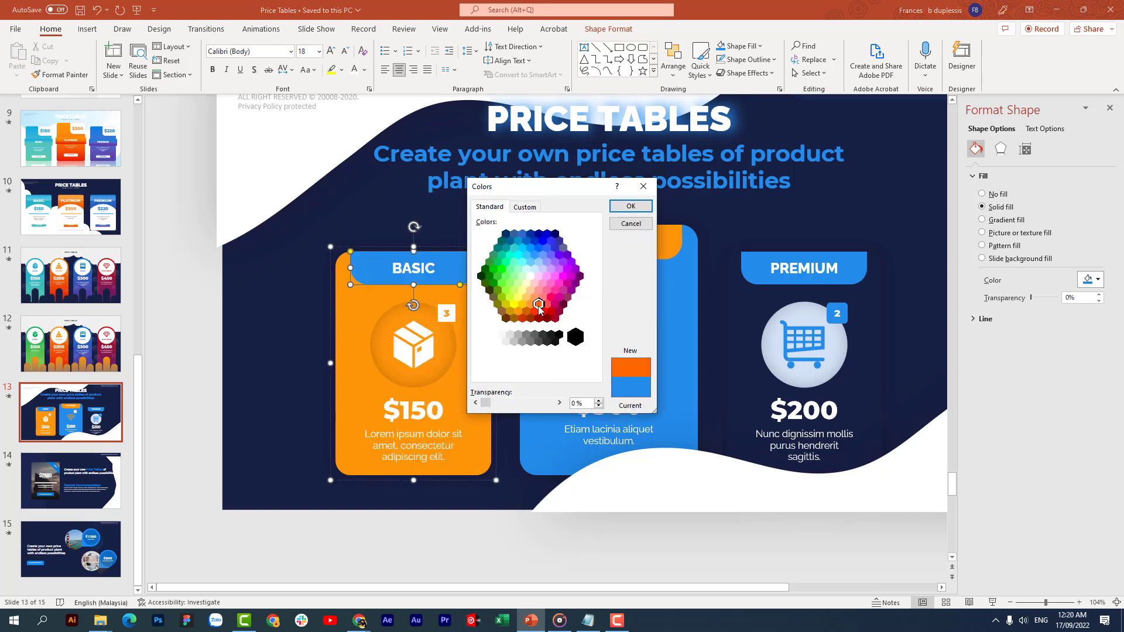
left_click(630, 206)
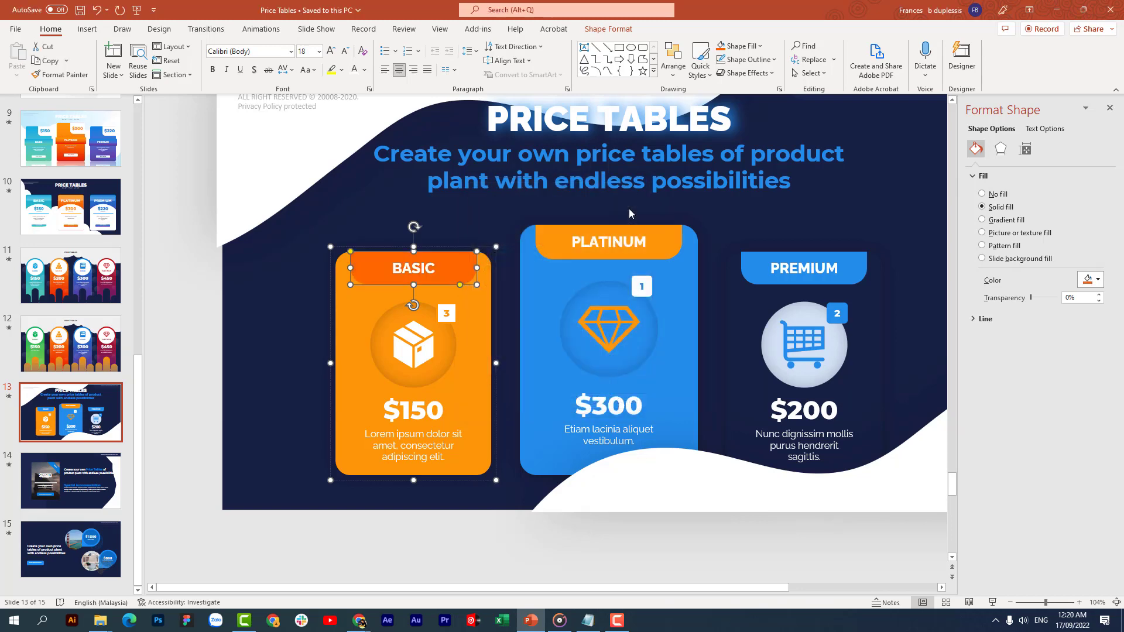
left_click(503, 218)
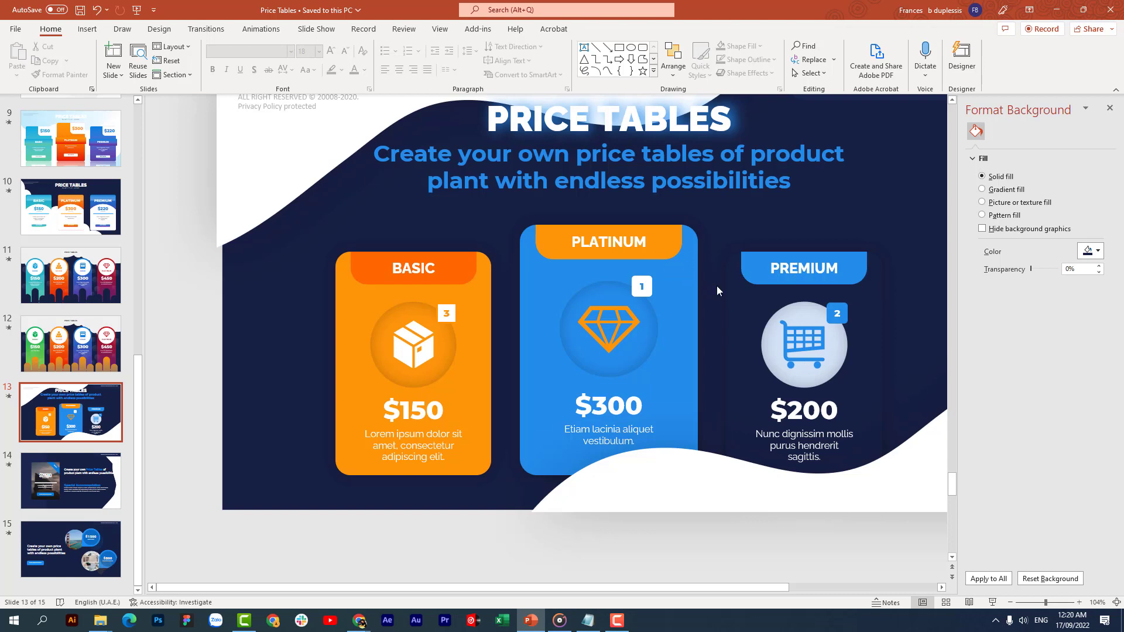
left_click(744, 297)
Eyedrop the BASIC card's orange onto the PREMIUM card body.
left_click(744, 297)
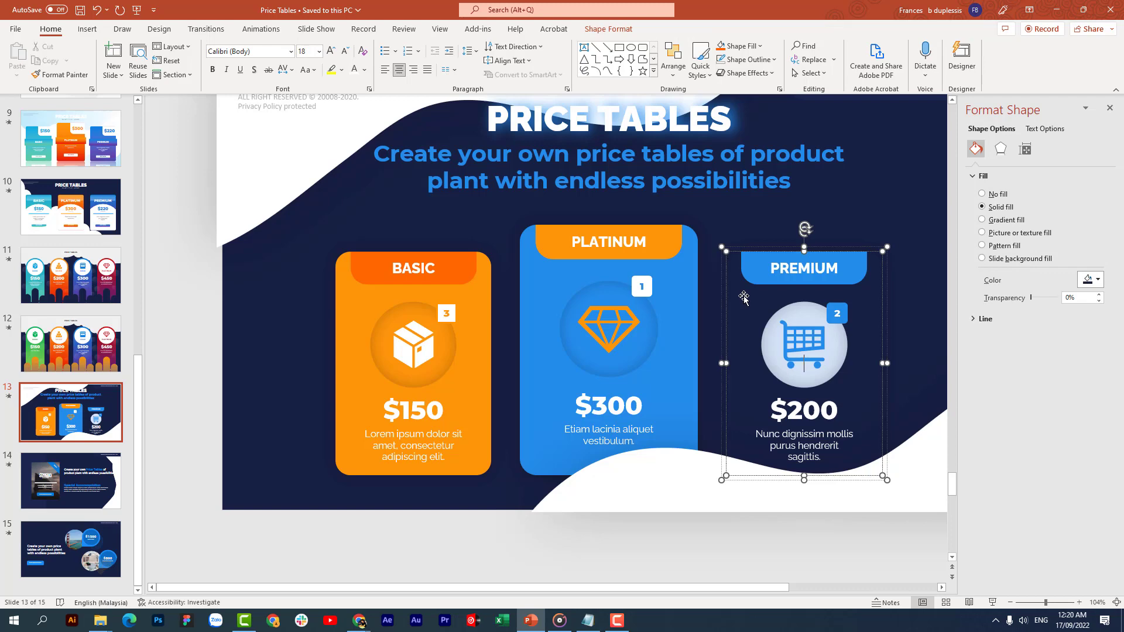
right_click(744, 297)
left_click(784, 271)
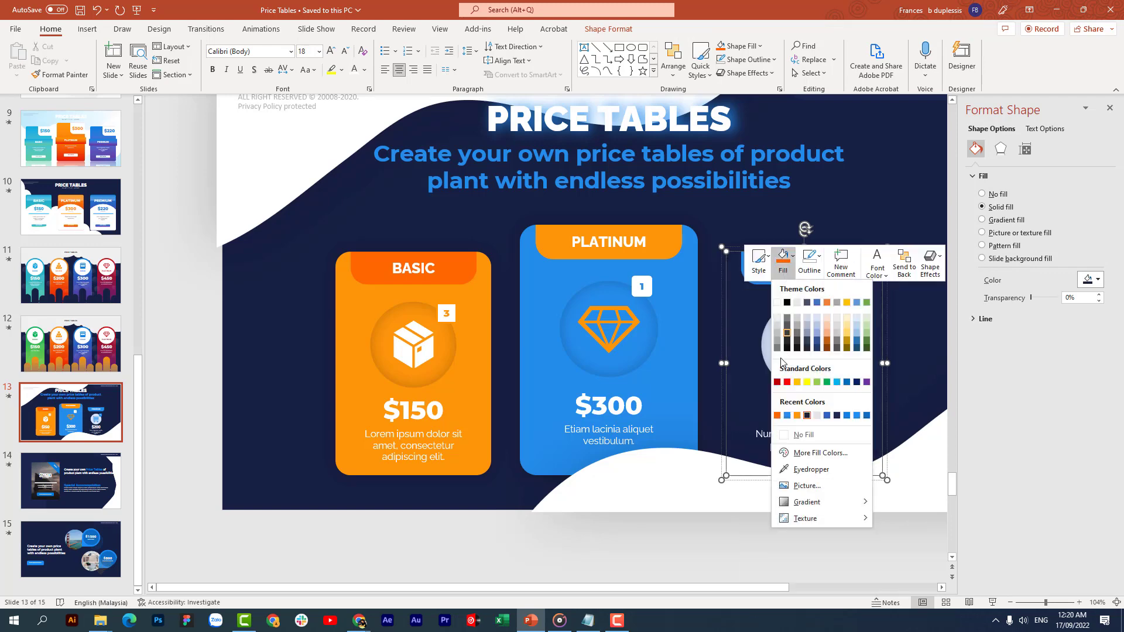
left_click(787, 463)
left_click(480, 361)
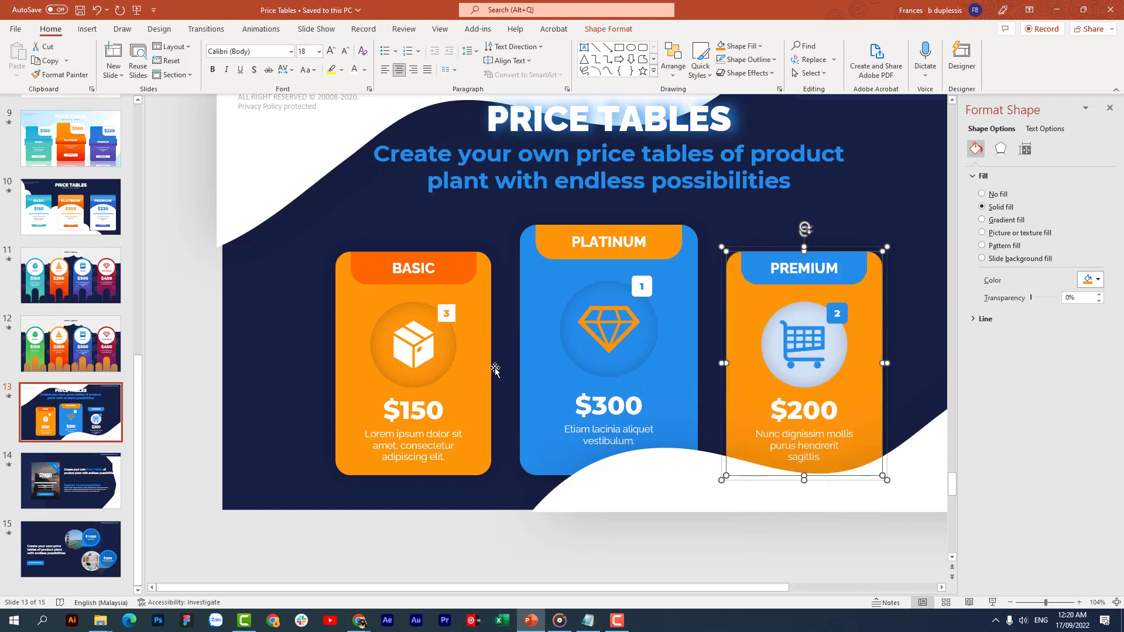
Fill the circle behind the PREMIUM cart icon with BASIC's orange.
left_click(812, 346)
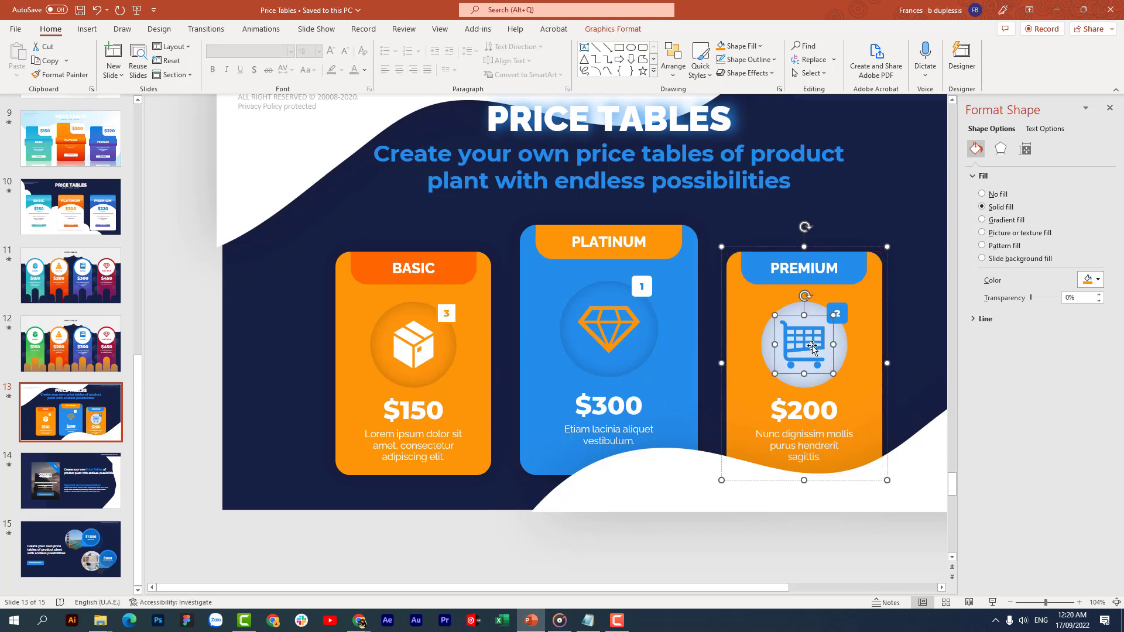
left_click(820, 315)
right_click(820, 314)
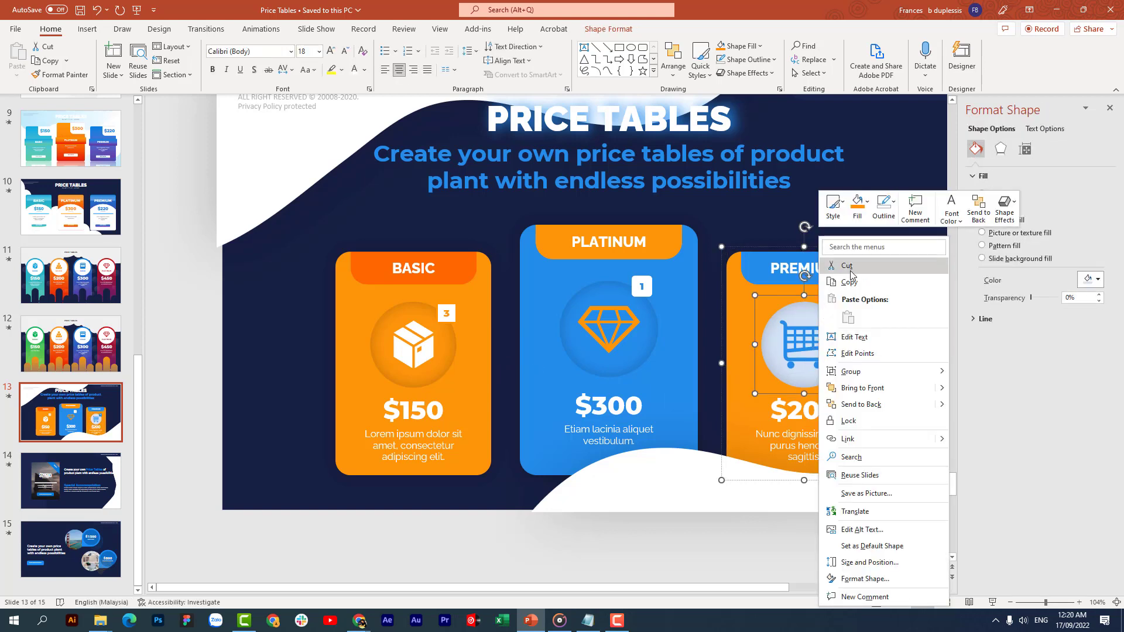
left_click(1098, 280)
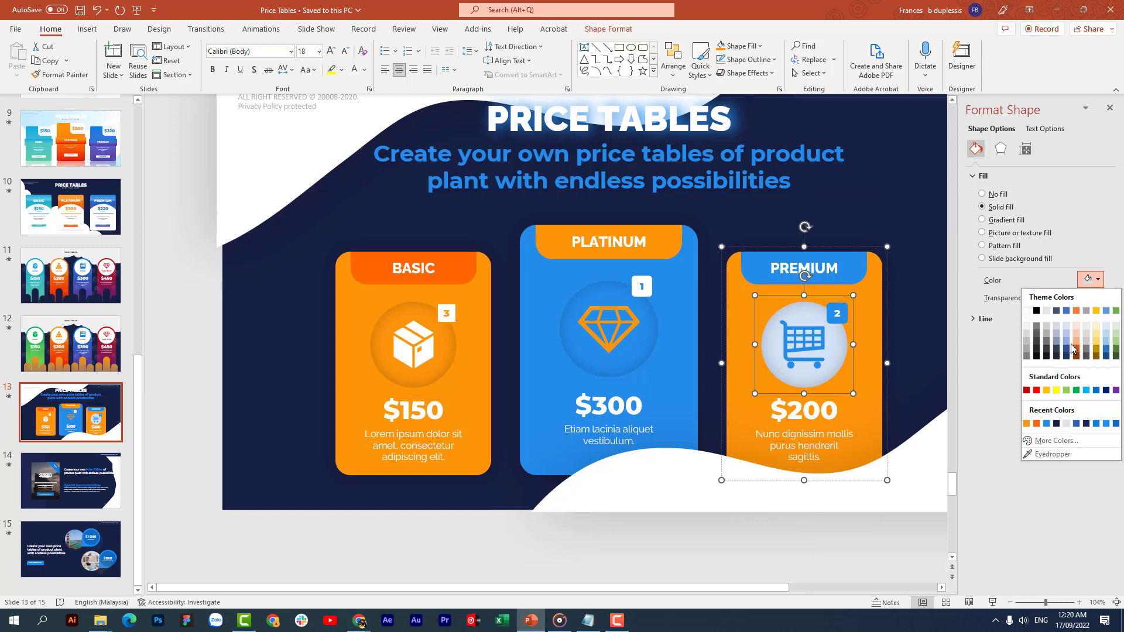
left_click(1027, 457)
left_click(459, 350)
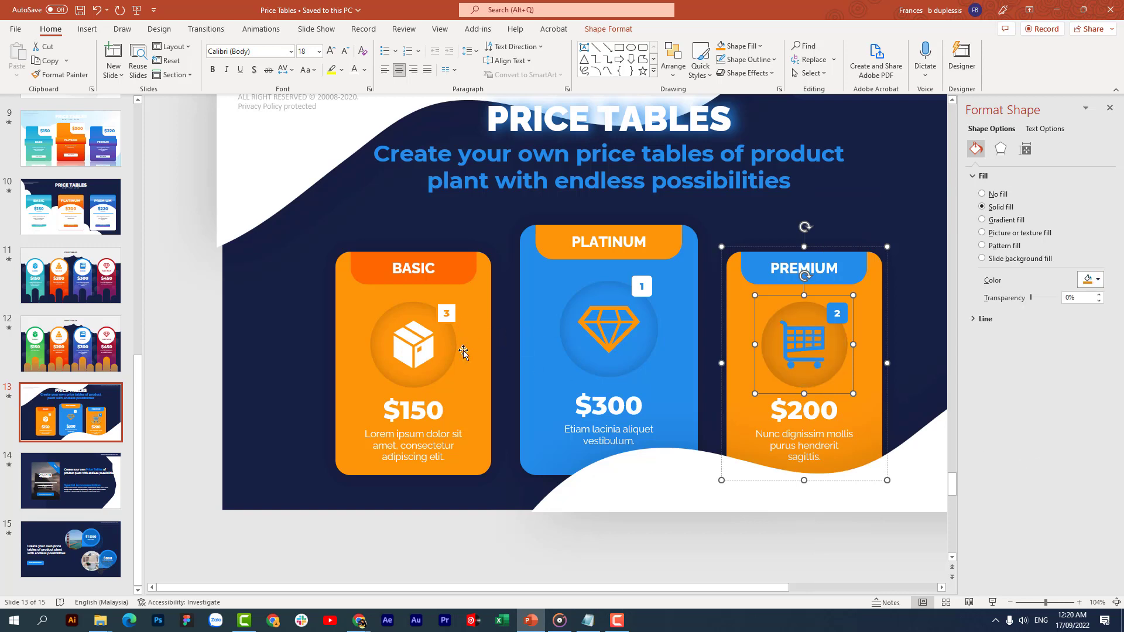
Eyedrop the BASIC header's orange onto the PREMIUM header tab.
left_click(860, 269)
left_click(859, 268)
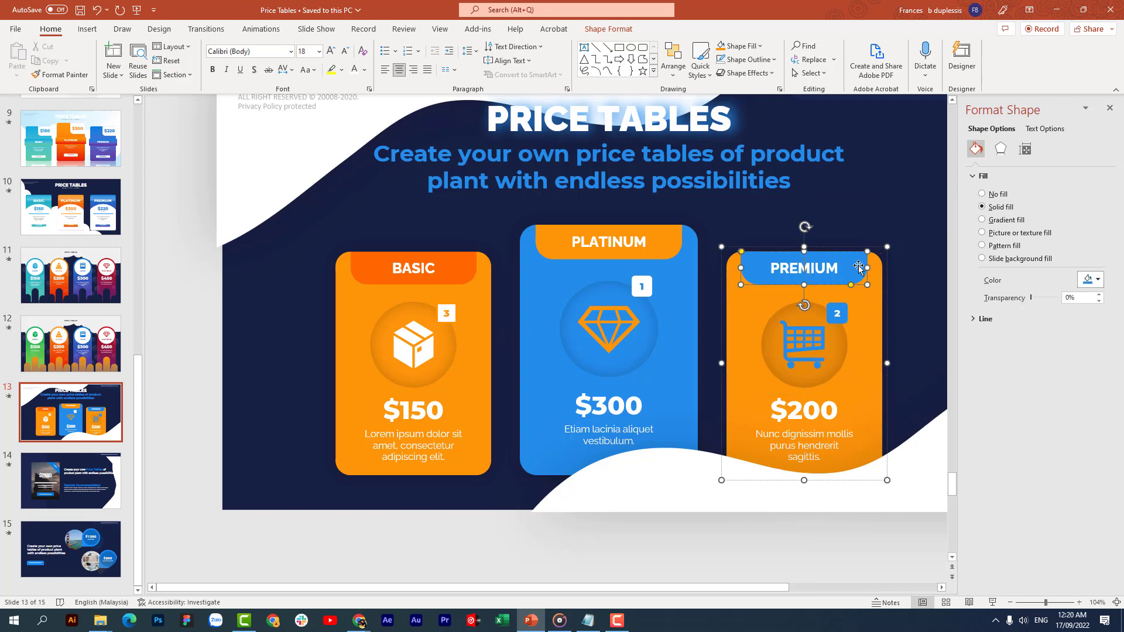
right_click(858, 268)
left_click(897, 204)
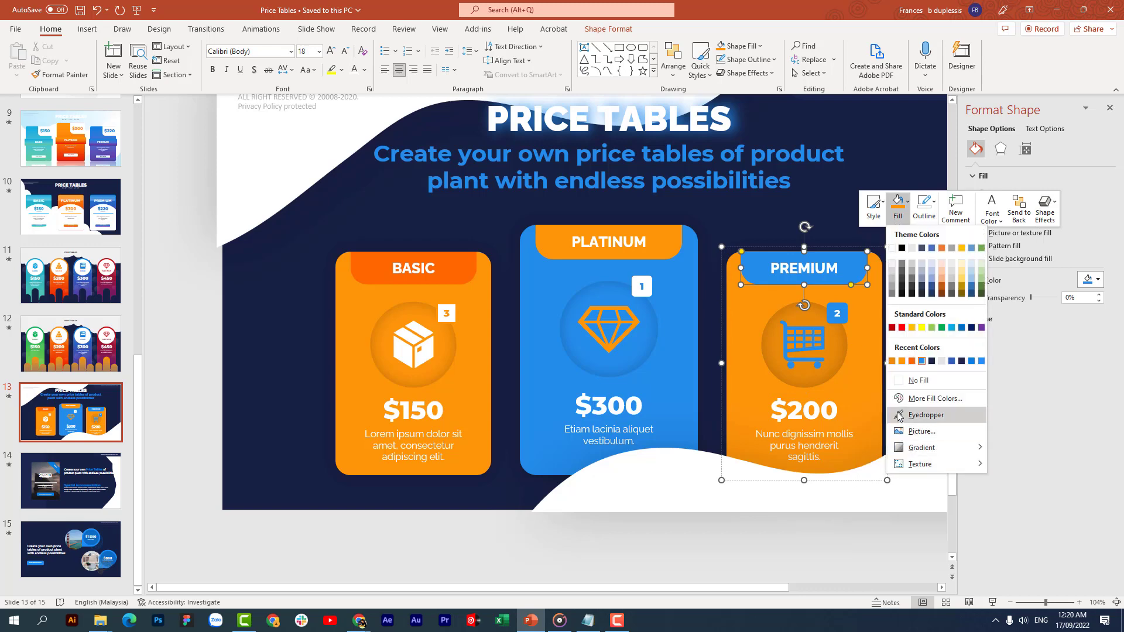
left_click(898, 416)
left_click(464, 266)
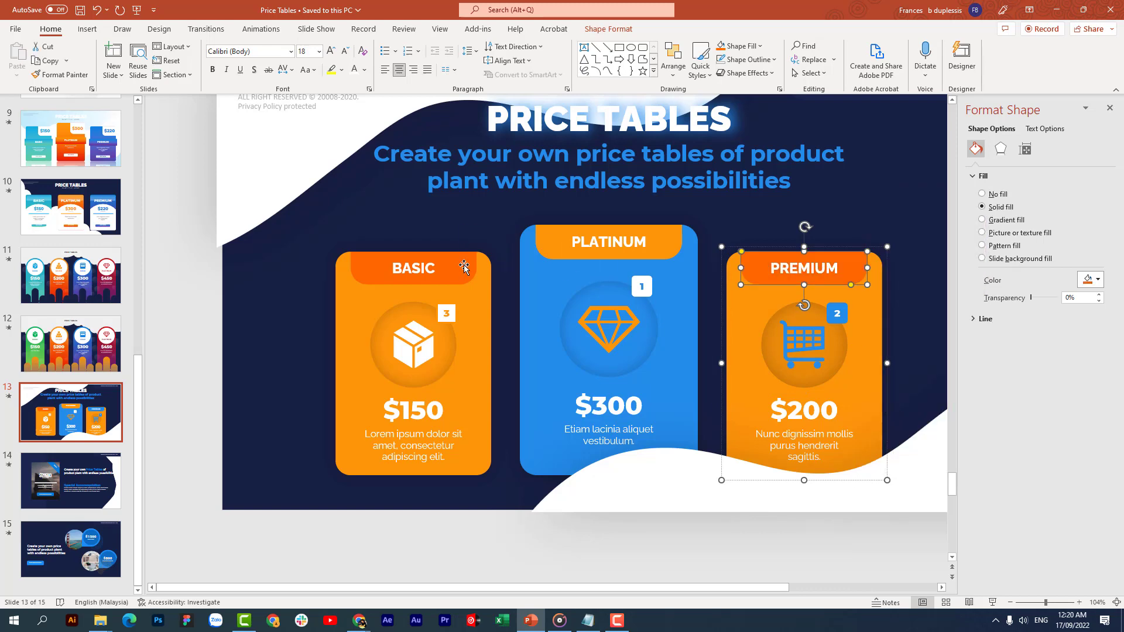
left_click(877, 220)
Make the PREMIUM cart icon white by sampling the white badge.
left_click(807, 346)
left_click(807, 345)
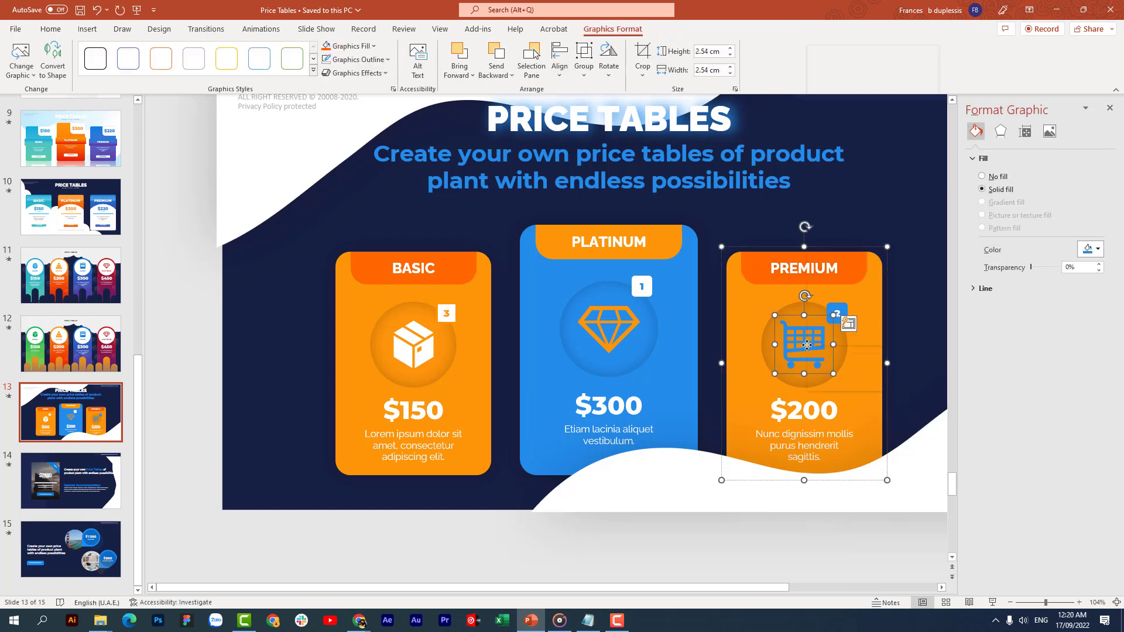
right_click(807, 346)
left_click(846, 369)
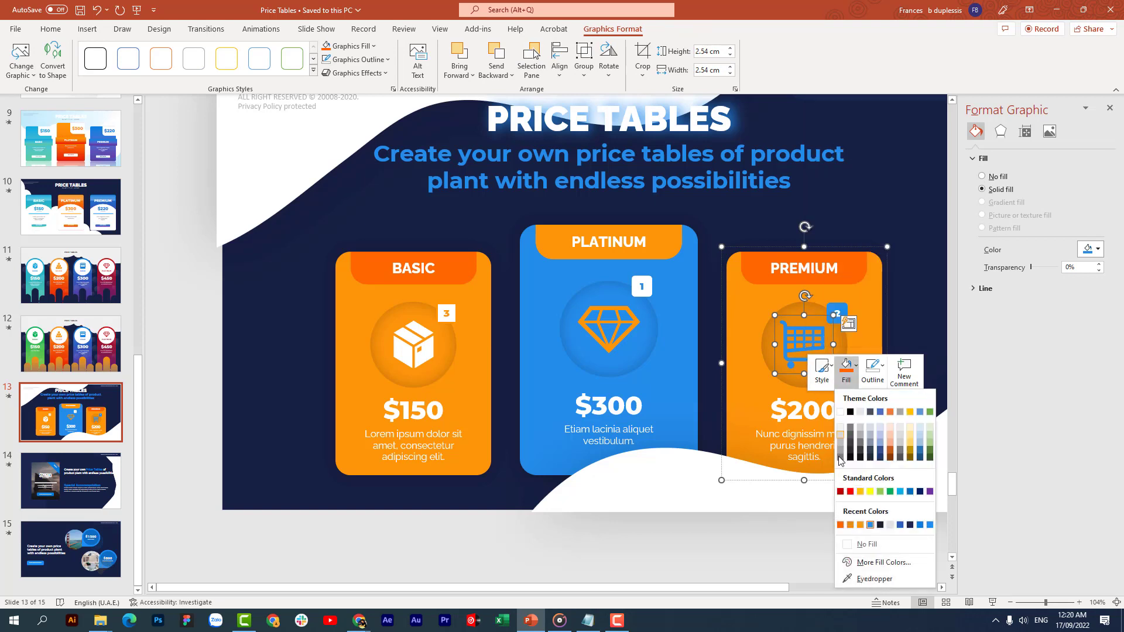
left_click(856, 579)
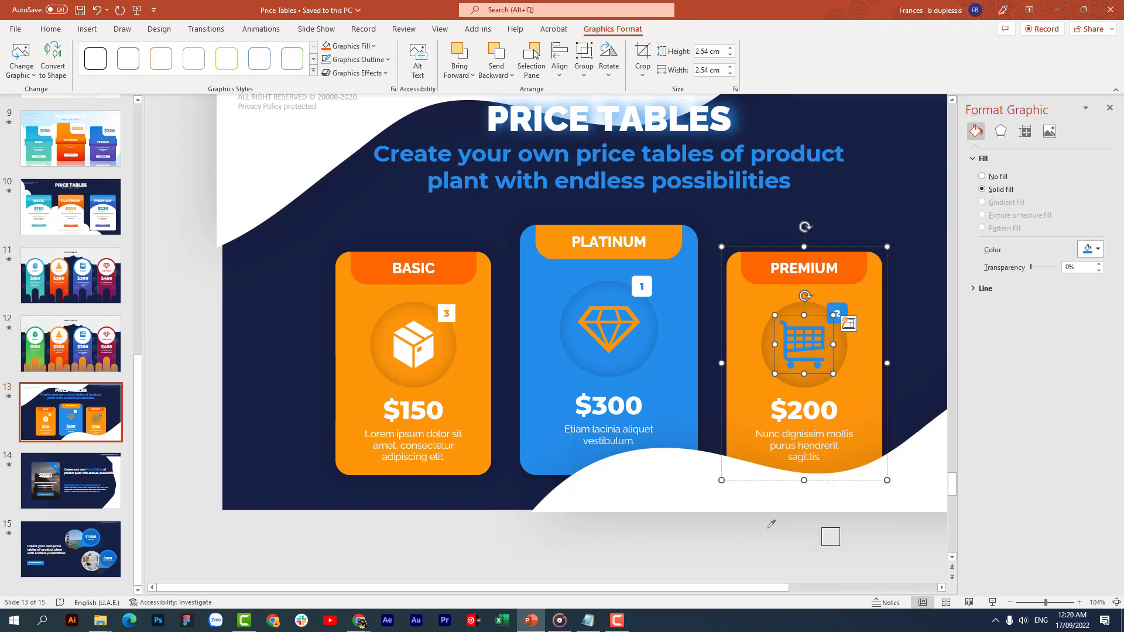
left_click(434, 352)
Try an eyedropper fill on the PREMIUM 2 badge, then undo it.
left_click(841, 305)
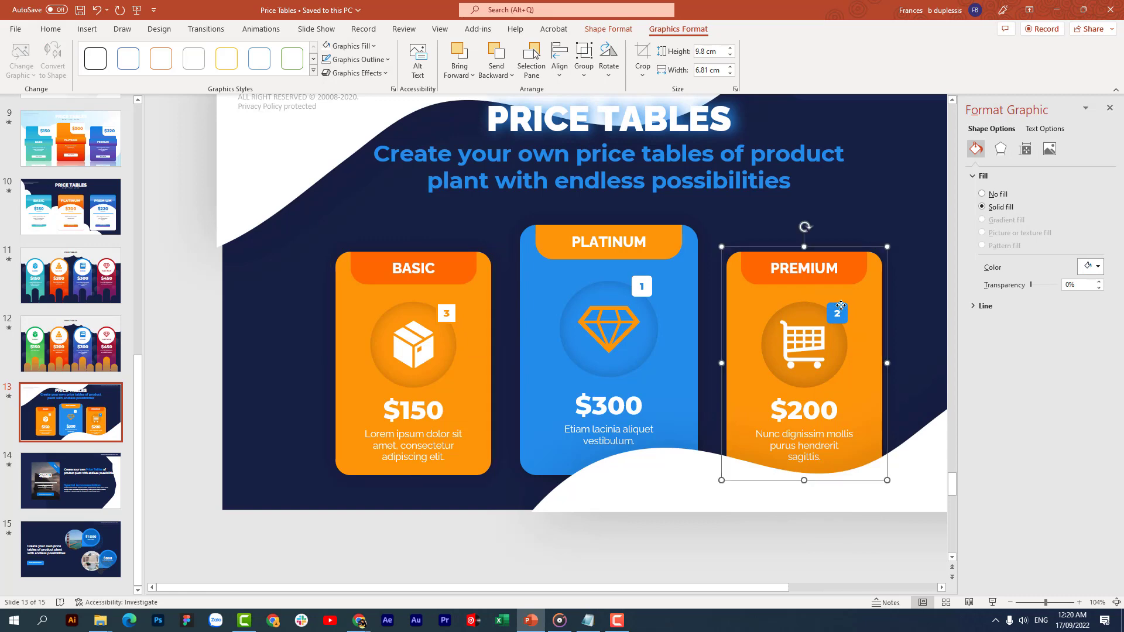
left_click(840, 305)
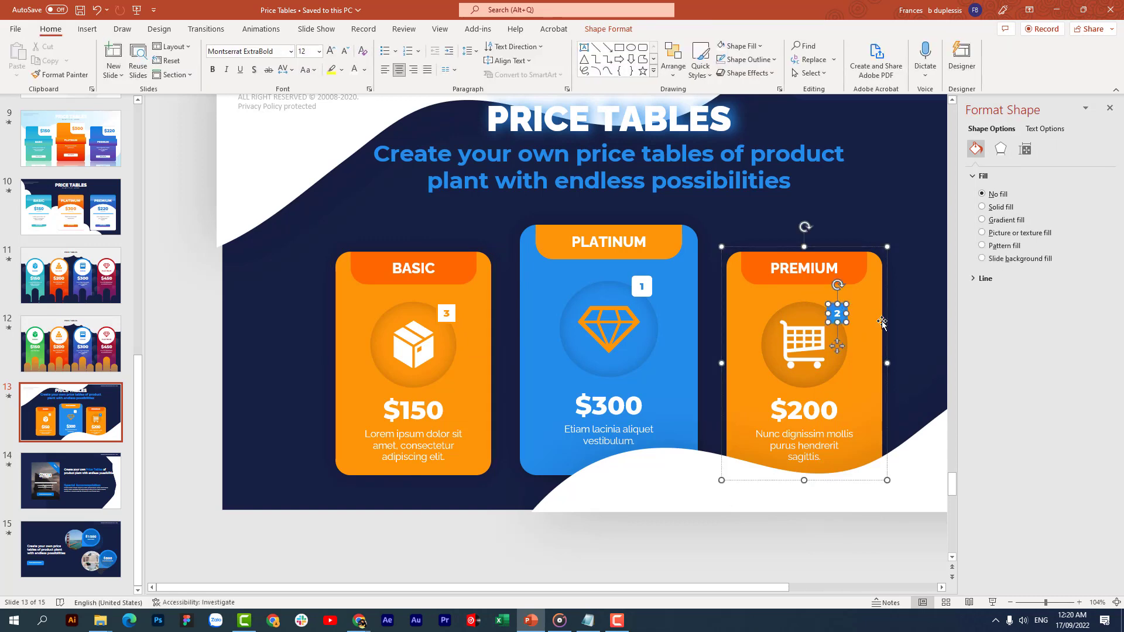
scroll(882, 323, "up", 2)
left_click(915, 357)
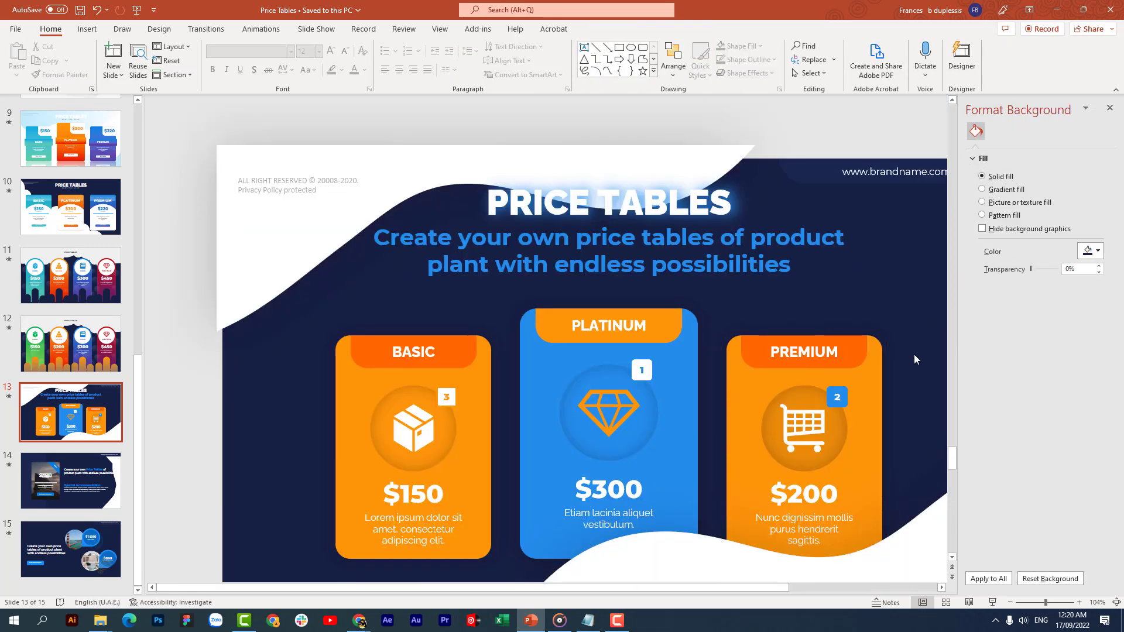
scroll(914, 353, "down", 1)
left_click(832, 329)
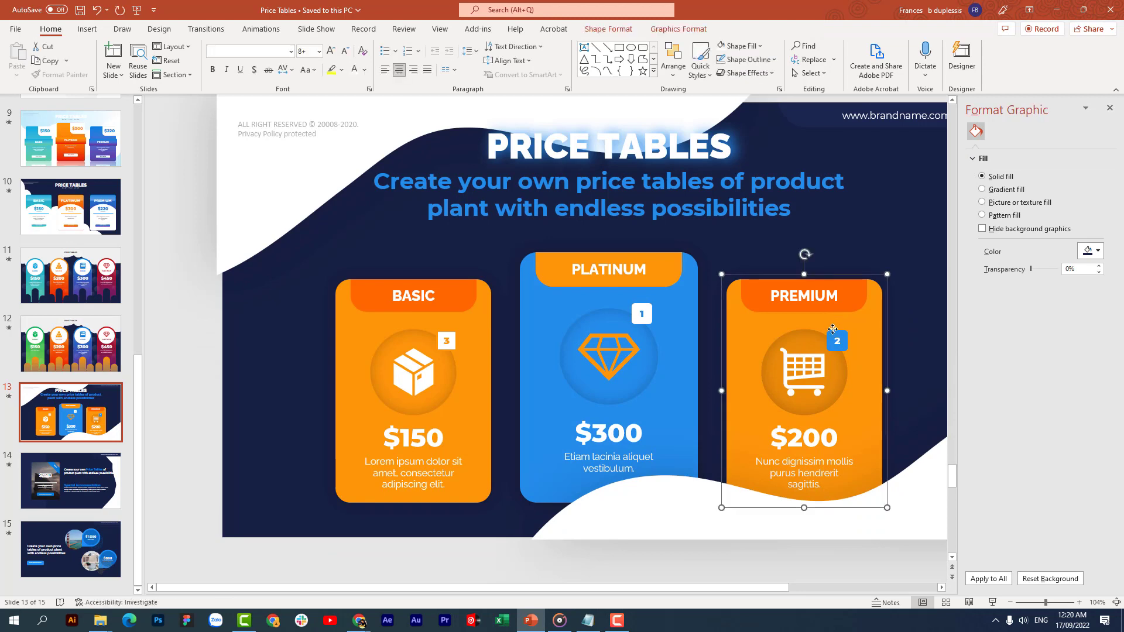
left_click(833, 330)
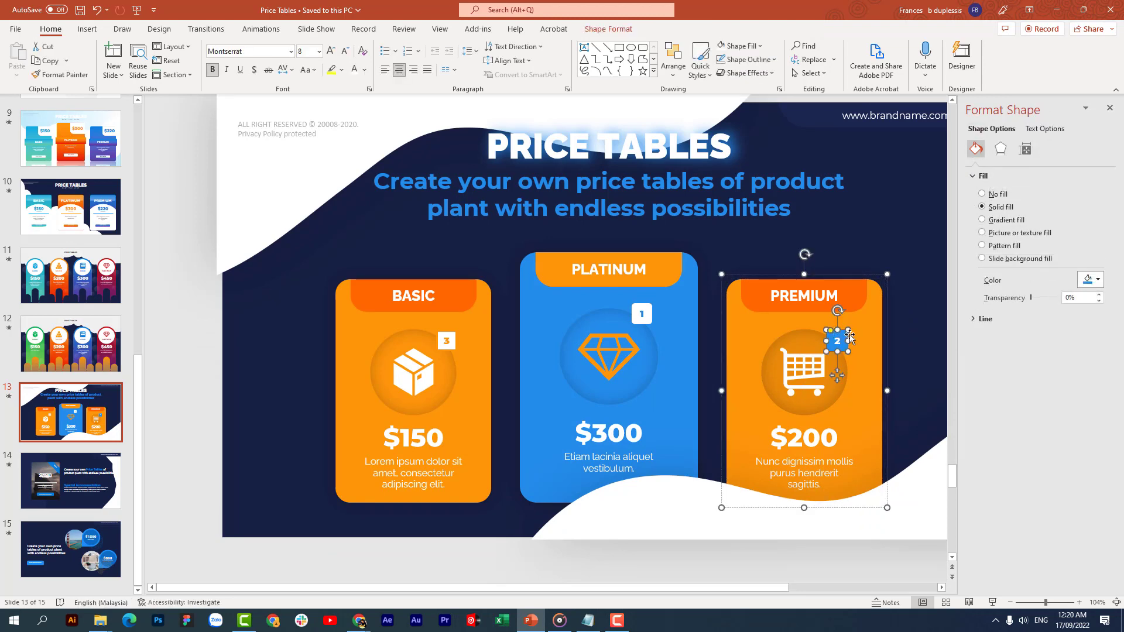
left_click(1090, 279)
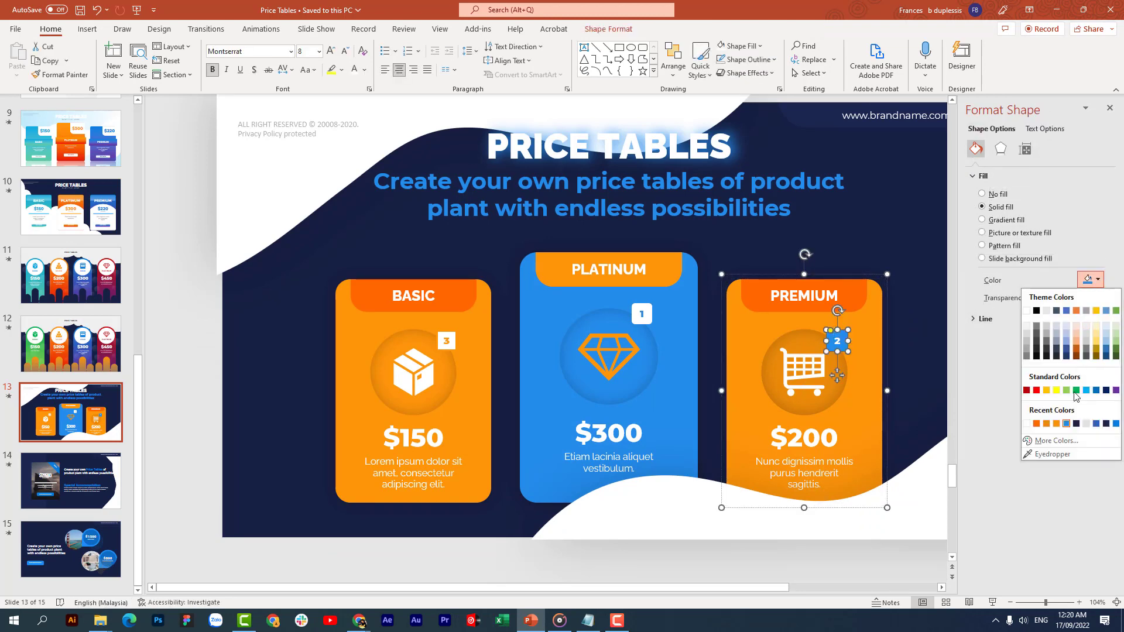
left_click(1042, 455)
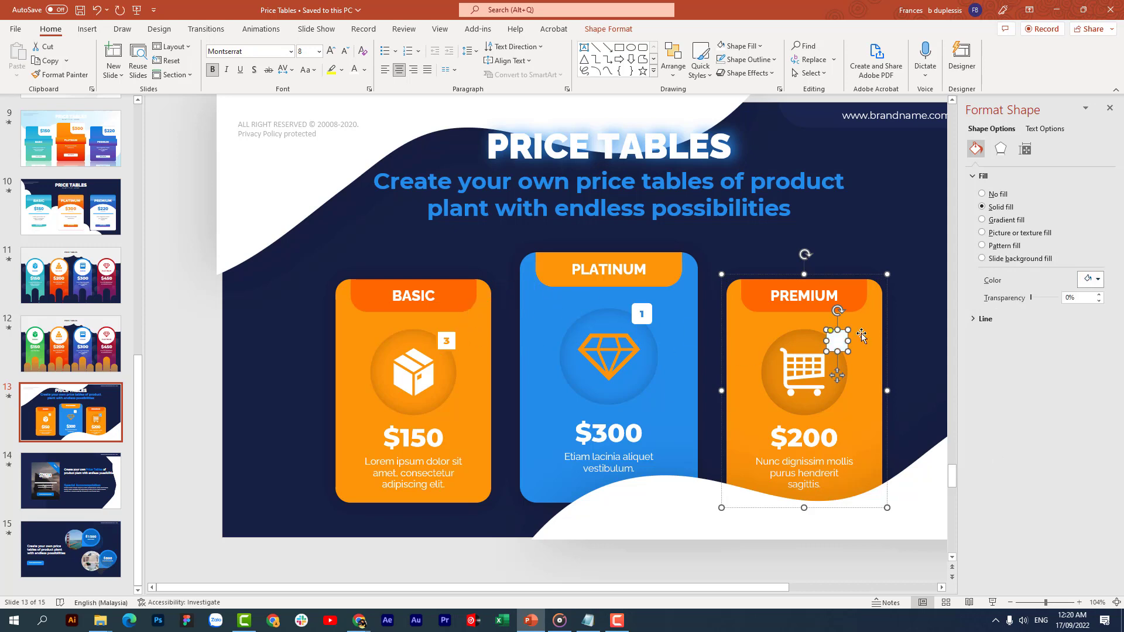
key("ctrl+z")
Make the badge's 2 orange, eyedropping the exact orange from the 3 badge.
right_click(837, 341)
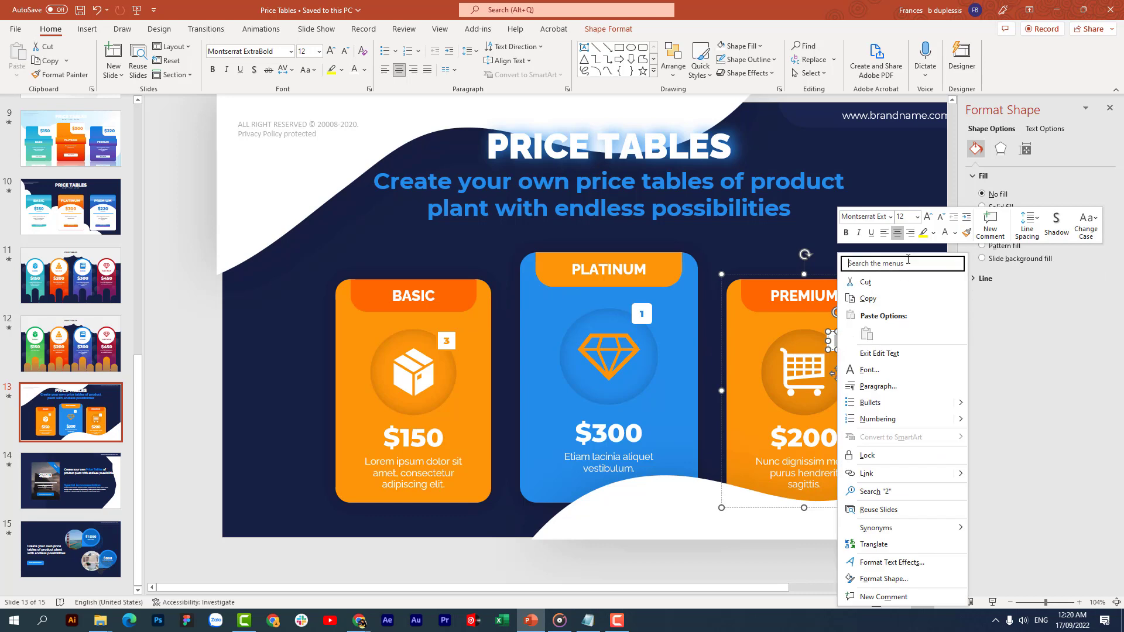
left_click(955, 235)
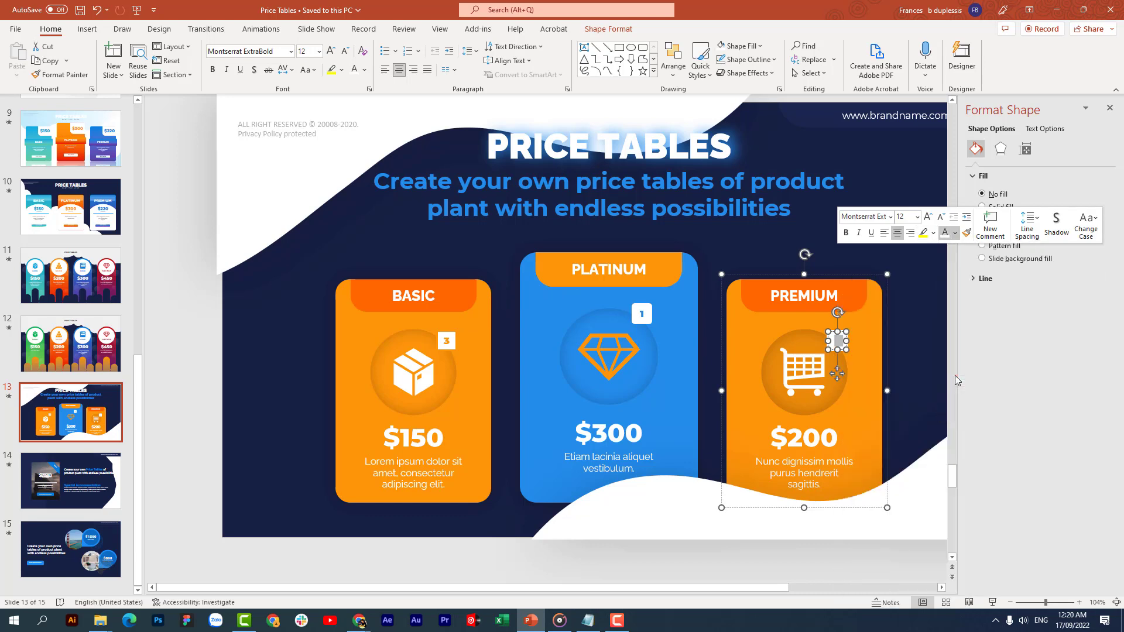
left_click(954, 376)
left_click(877, 369)
type("2")
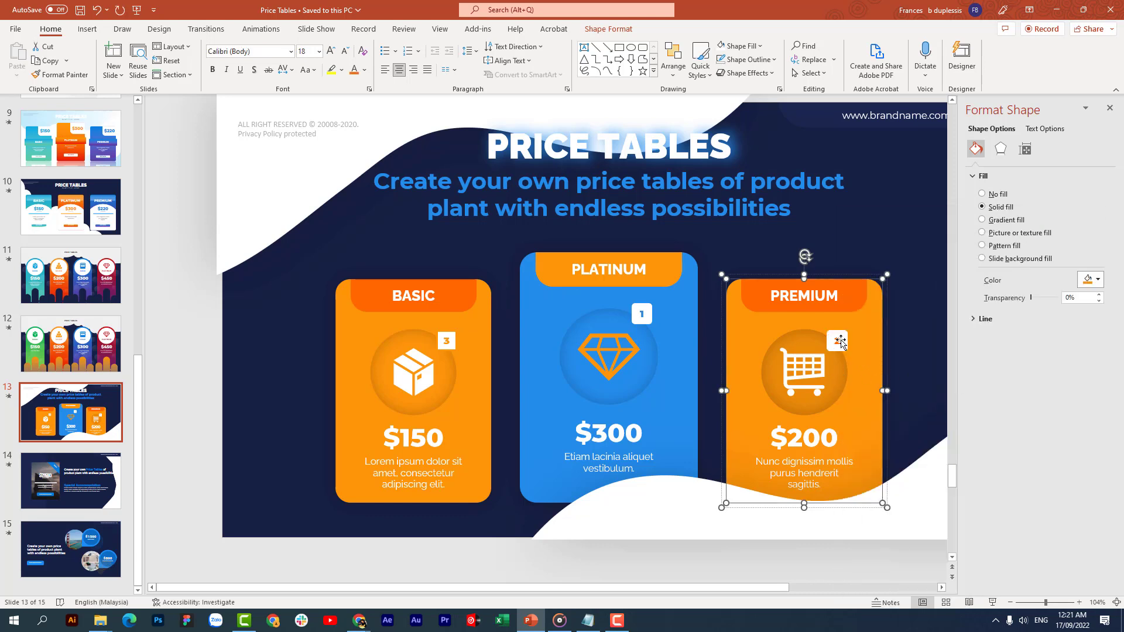
left_click(838, 342)
right_click(839, 349)
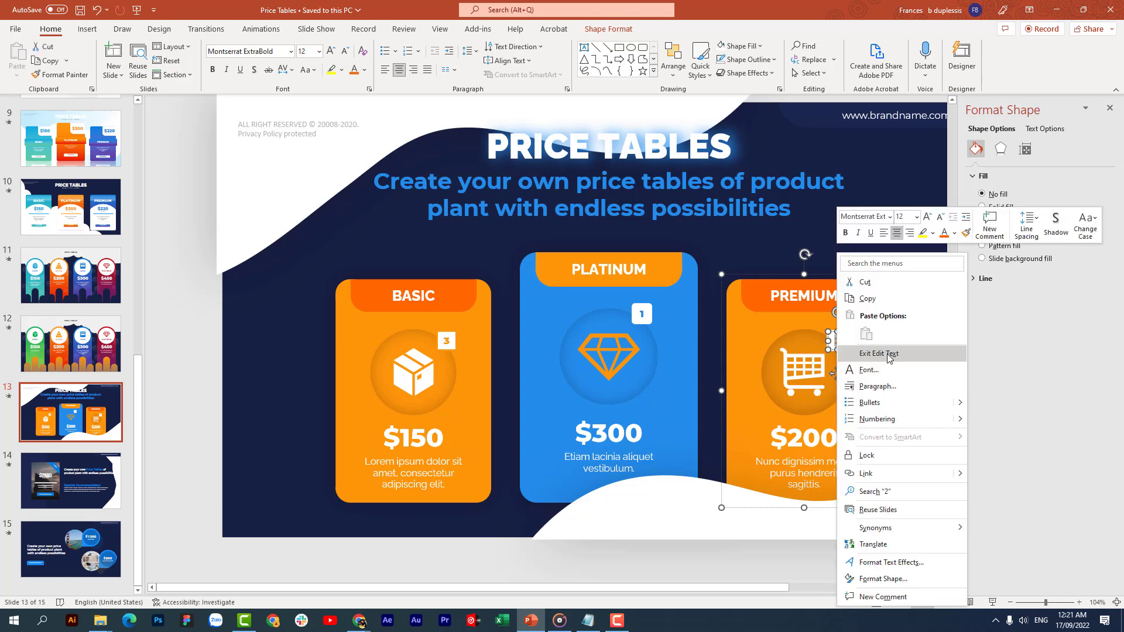
left_click(954, 233)
left_click(960, 411)
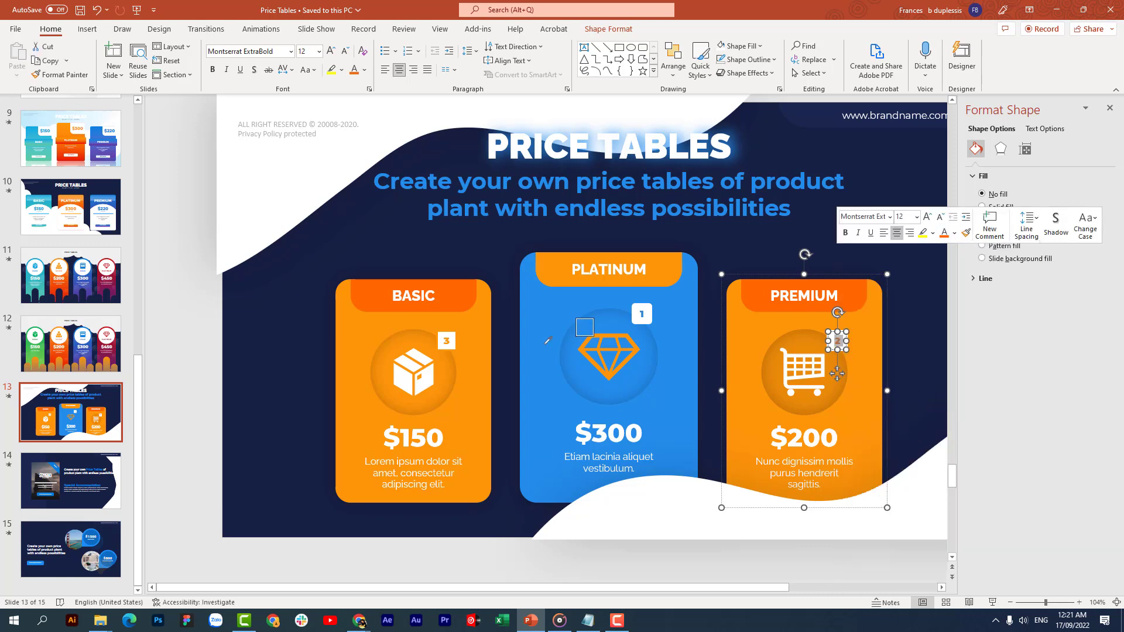
left_click(583, 343)
left_click(838, 363)
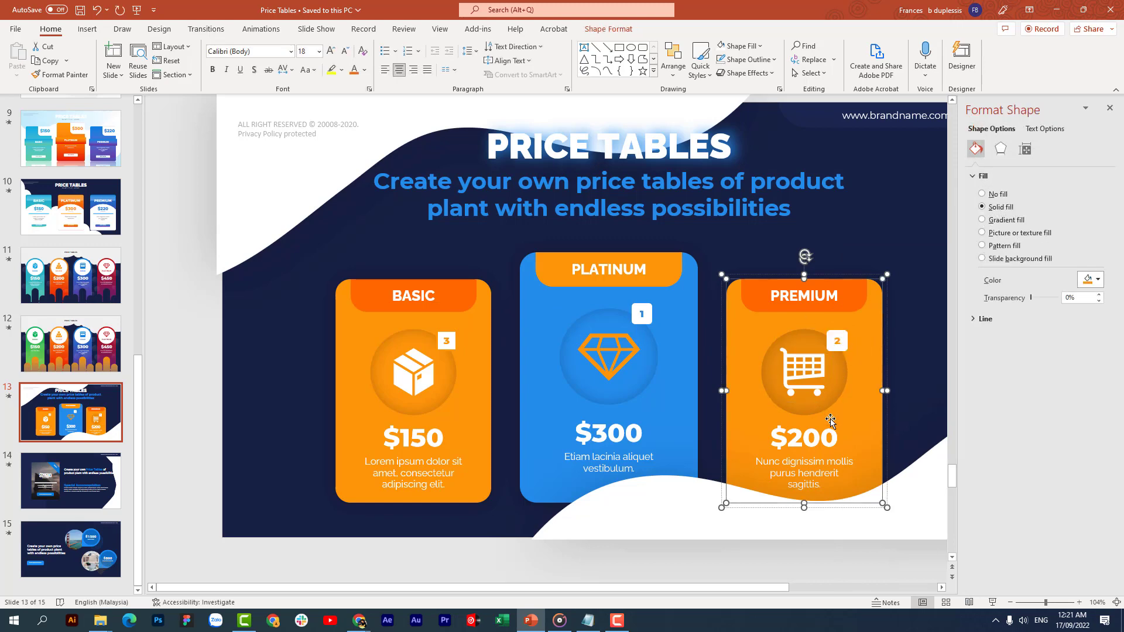
Make the diamond icon on the Platinum card white.
left_click(664, 350)
left_click(620, 351)
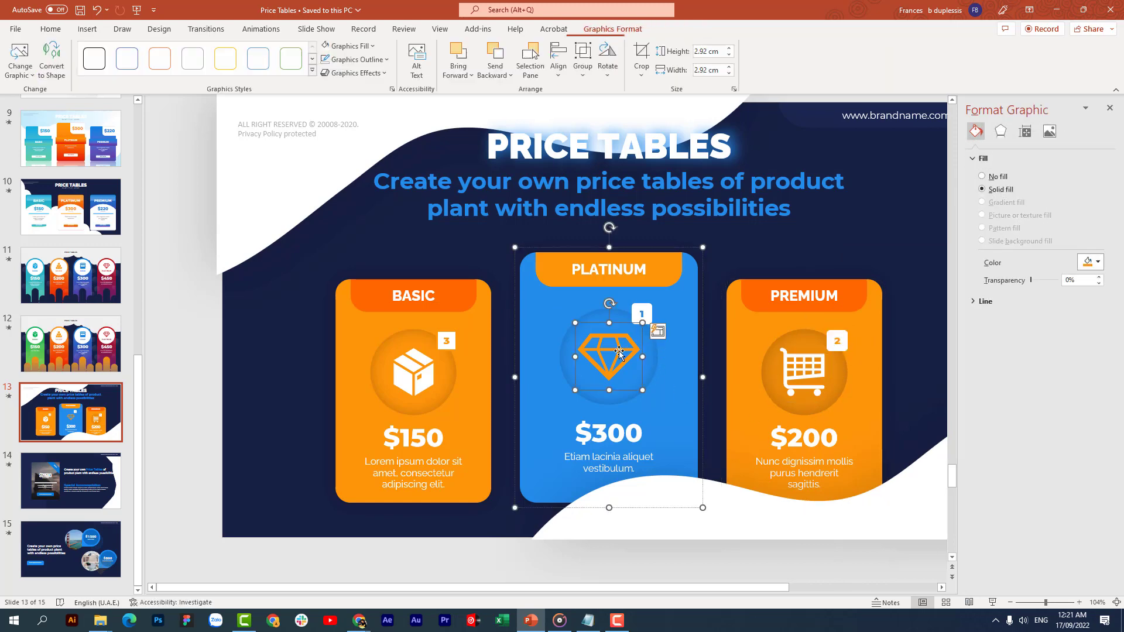
right_click(620, 351)
left_click(658, 375)
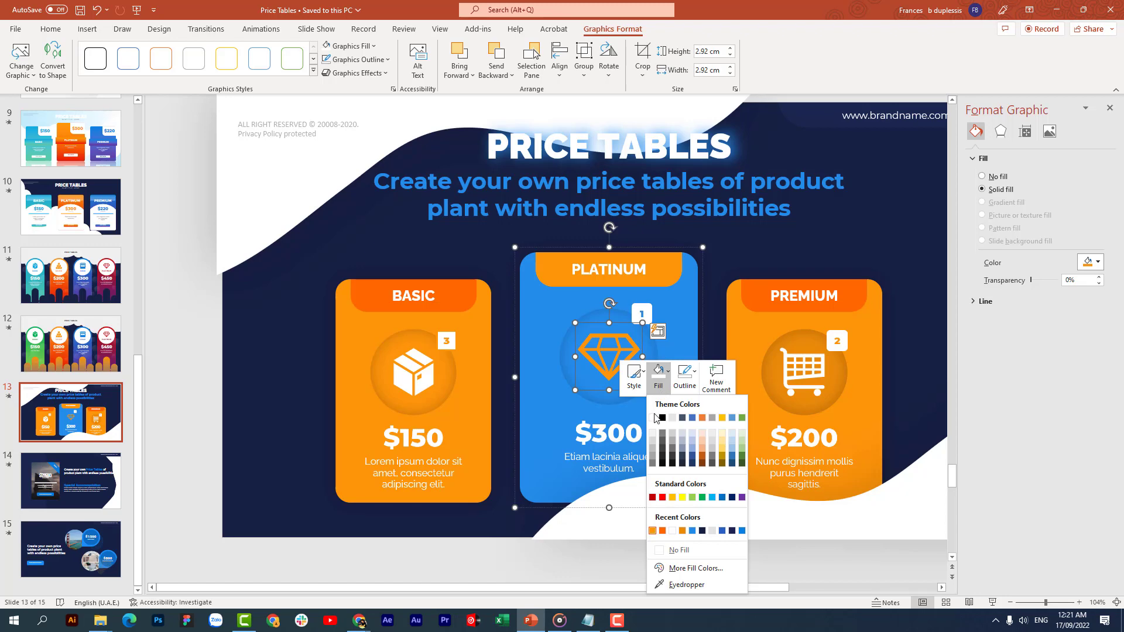
left_click(652, 416)
Open More Fill Colors for the Platinum card and cancel, keeping its blue.
left_click(549, 319)
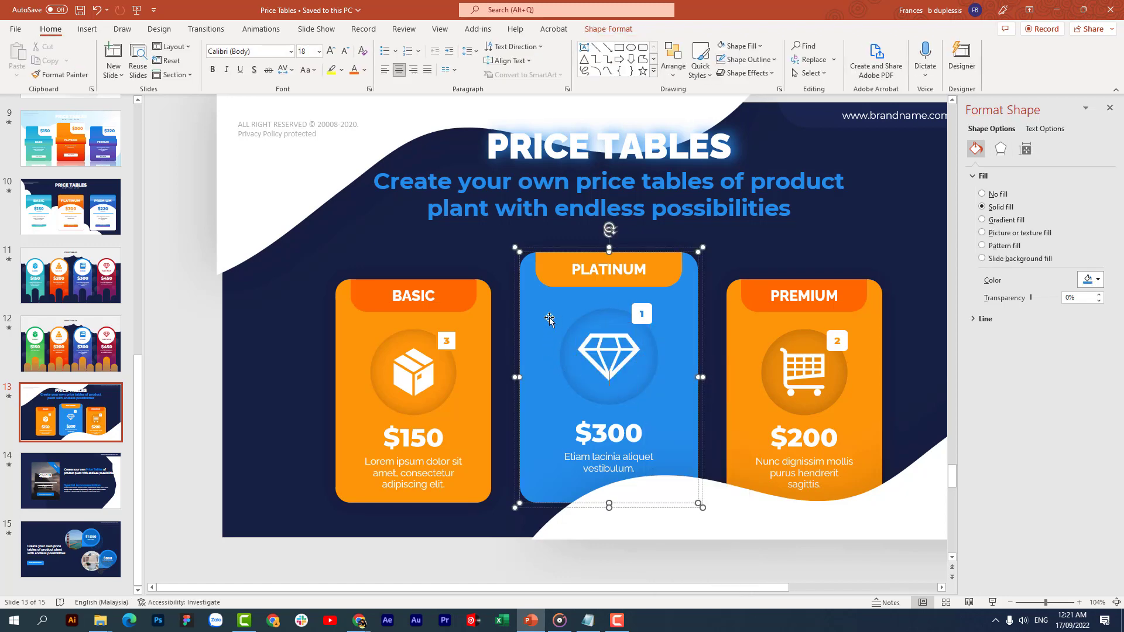
right_click(549, 319)
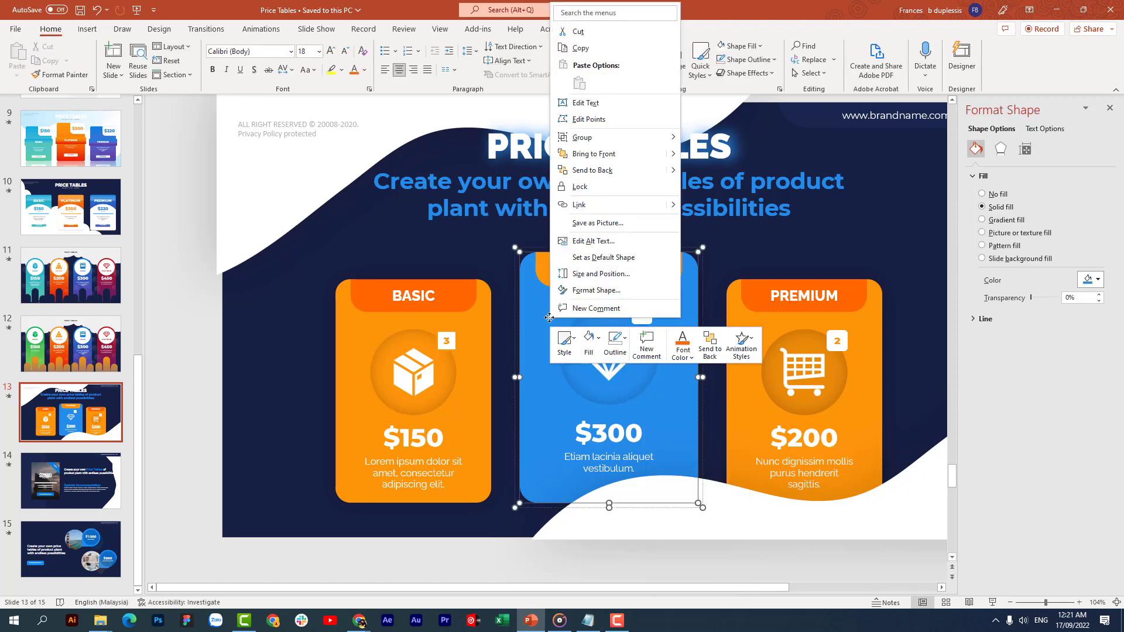
left_click(586, 358)
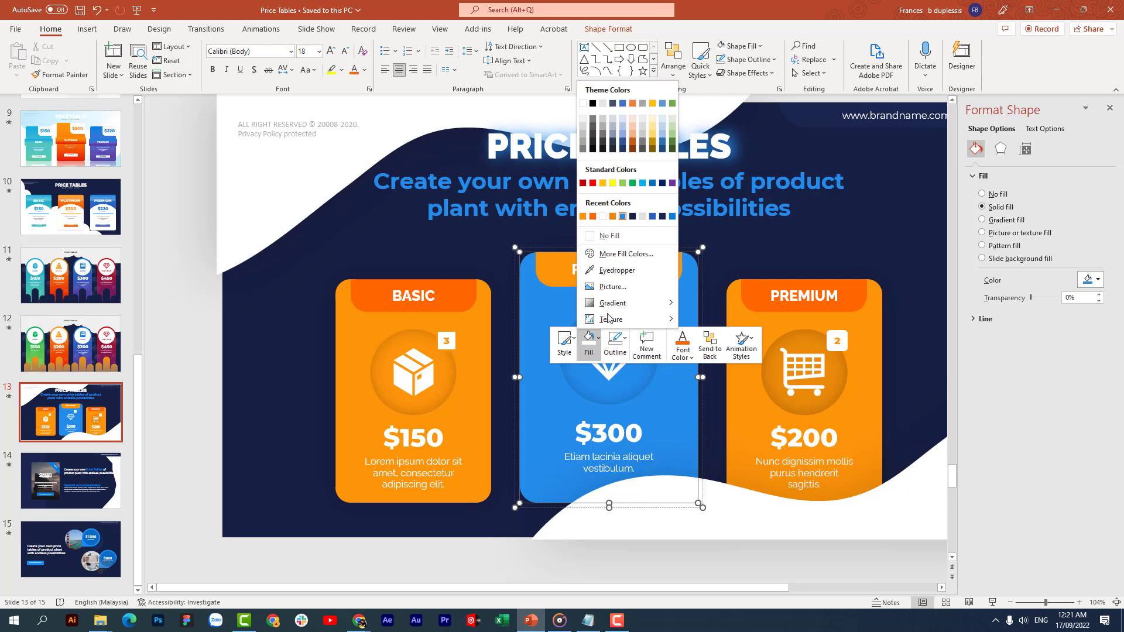
left_click(603, 253)
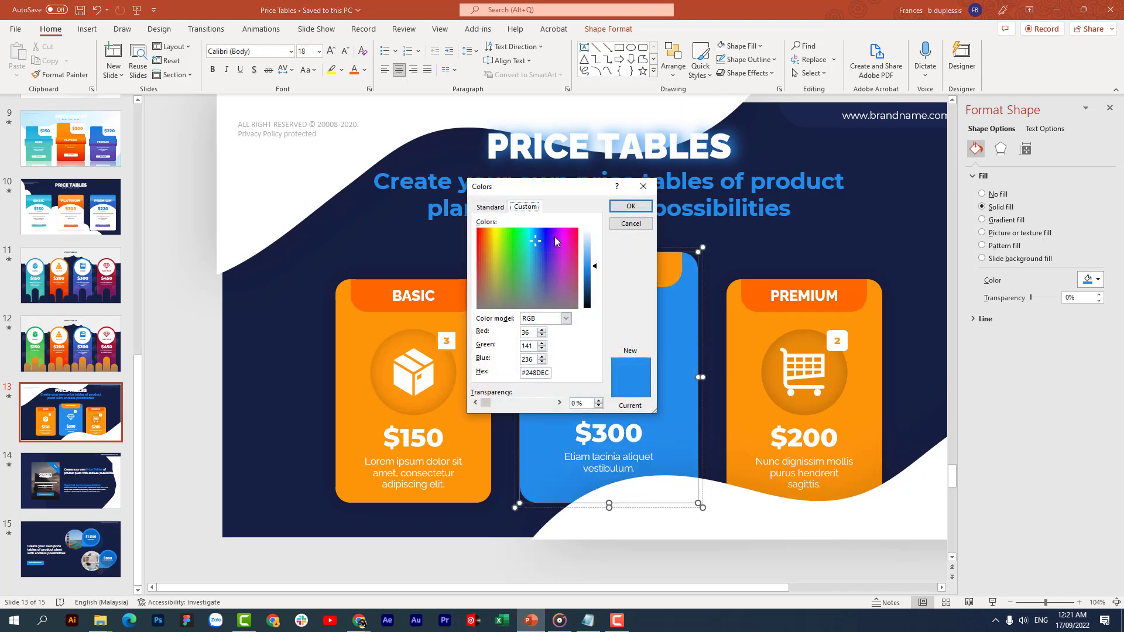
left_click(499, 208)
left_click_drag(527, 190, 813, 153)
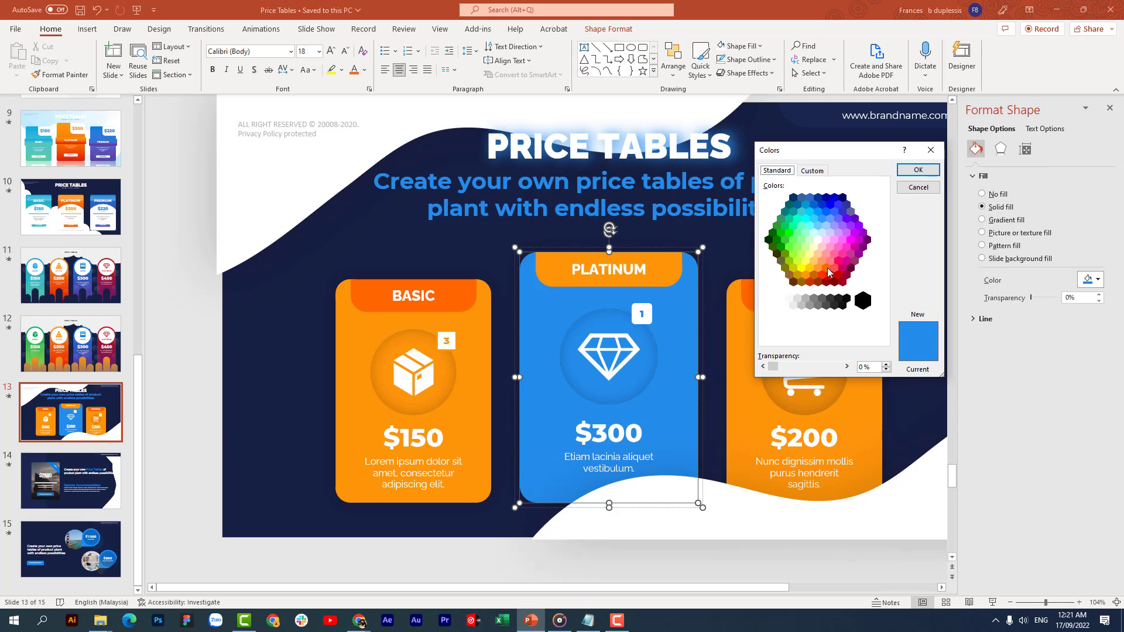
left_click(931, 150)
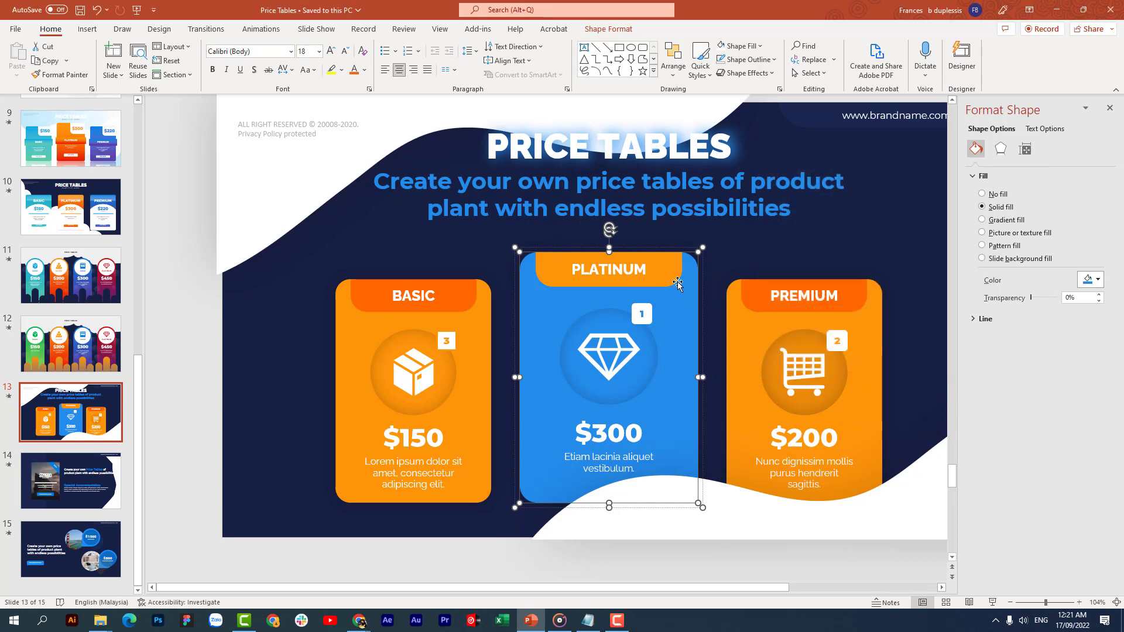
Set the Platinum card to Gradient fill in the Format Shape pane.
right_click(676, 295)
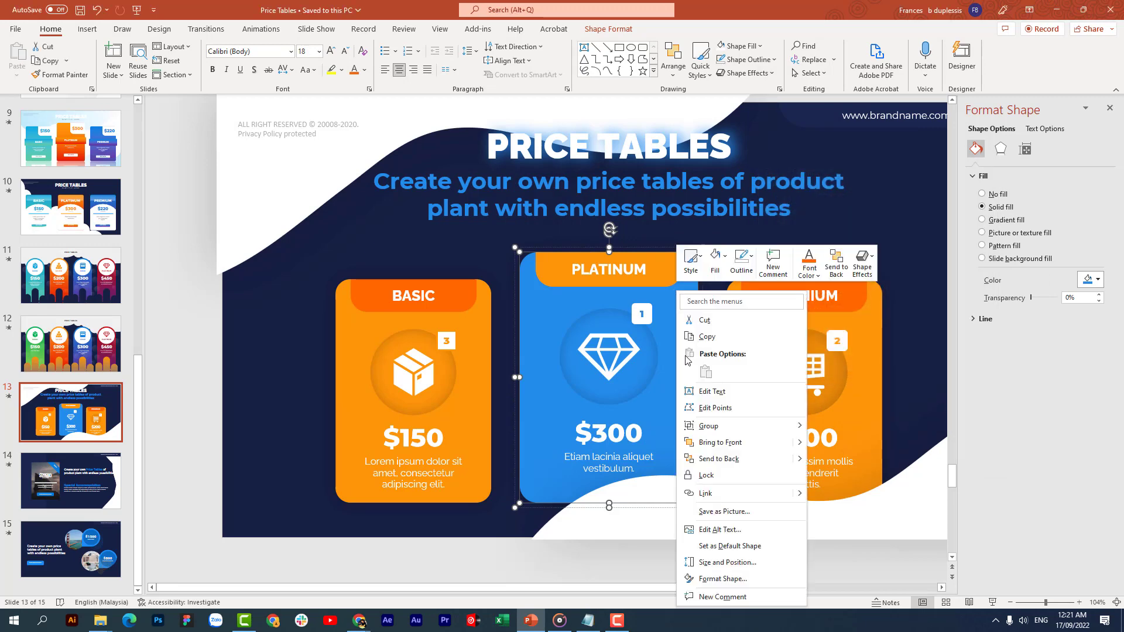
left_click(729, 580)
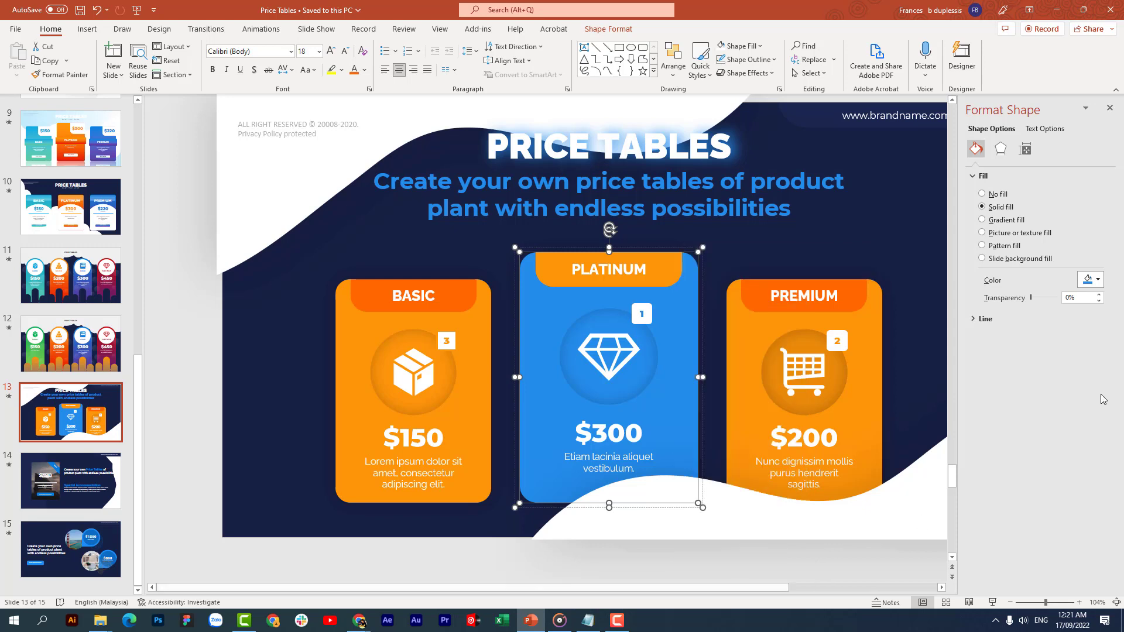
left_click(1004, 220)
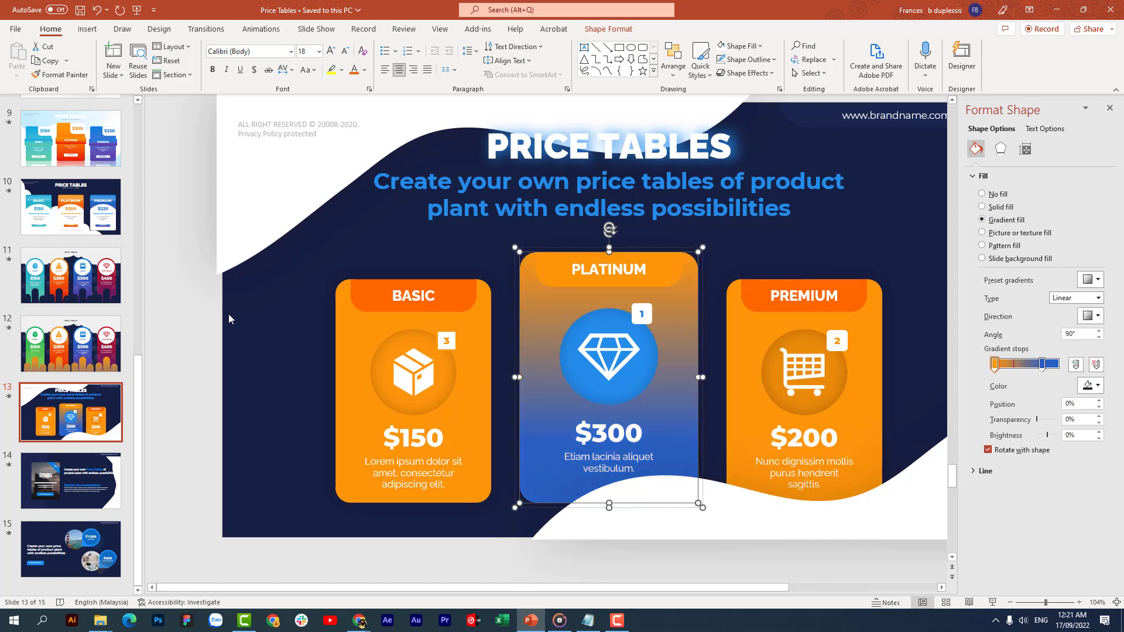
left_click(202, 316)
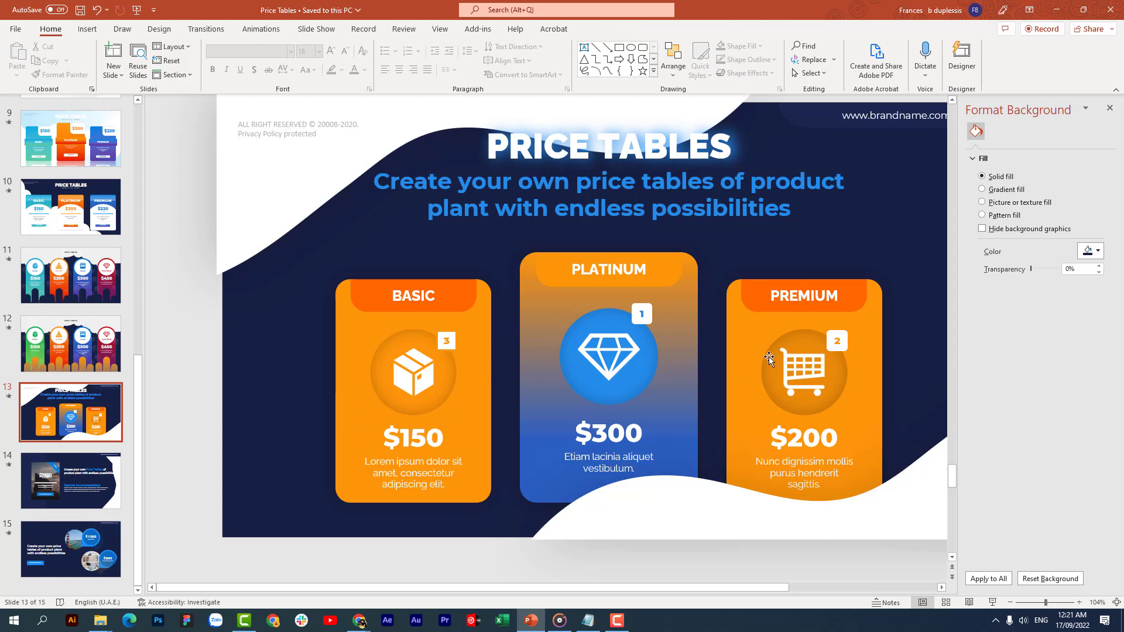
Apply Gradient fill to the Premium and Basic card background shapes.
left_click(743, 345)
right_click(742, 345)
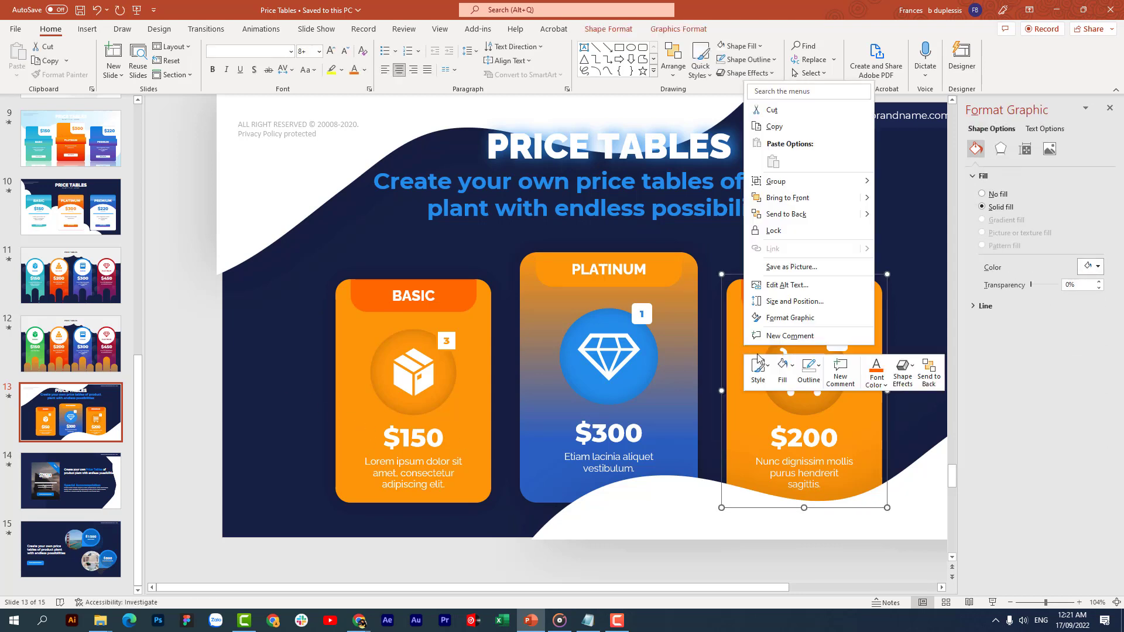
left_click(735, 317)
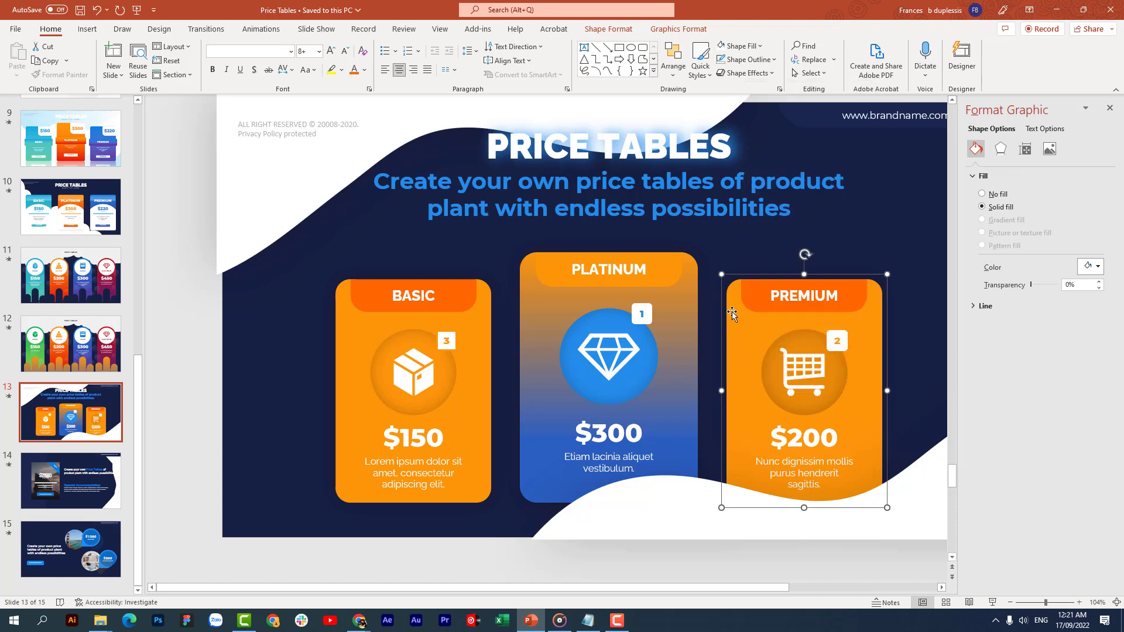
left_click(992, 222)
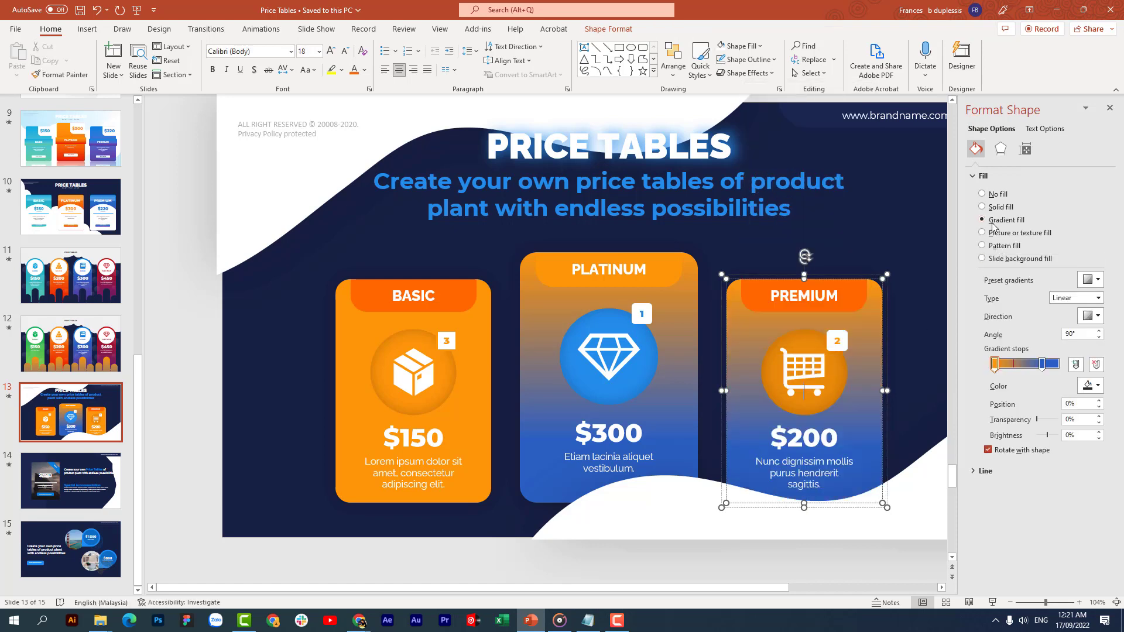
left_click(343, 320)
left_click(357, 330)
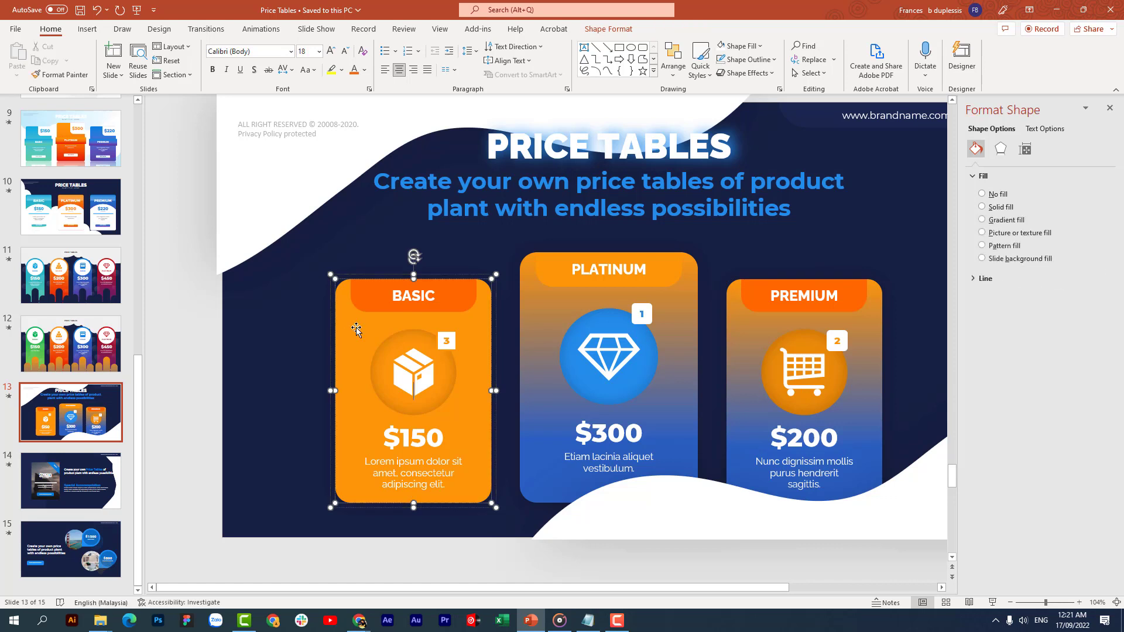
left_click(1006, 221)
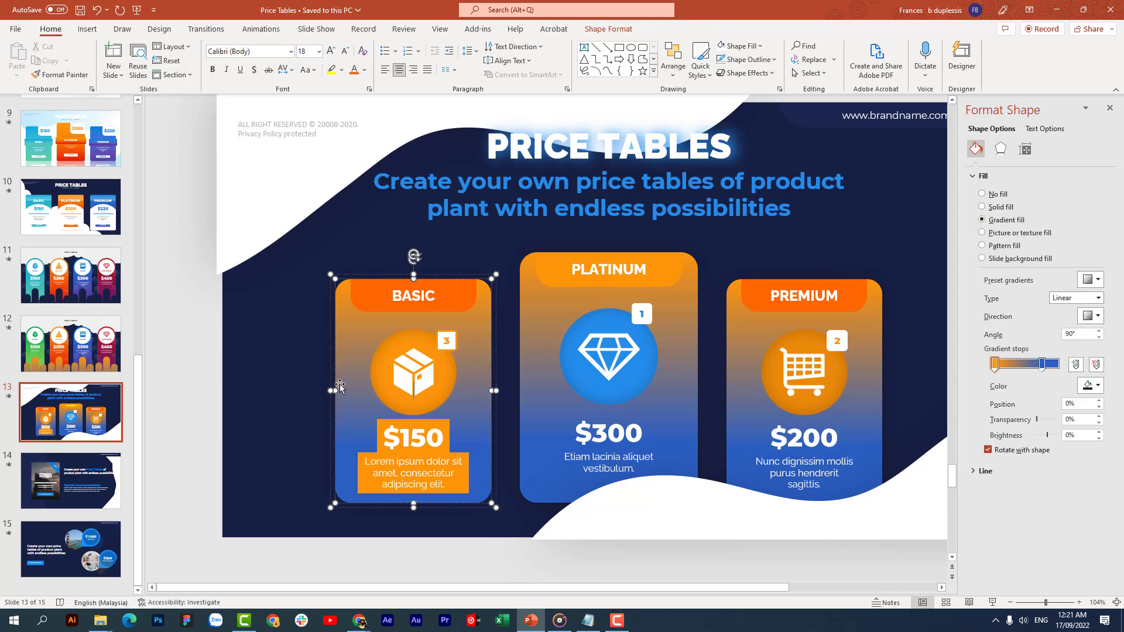
left_click(279, 369)
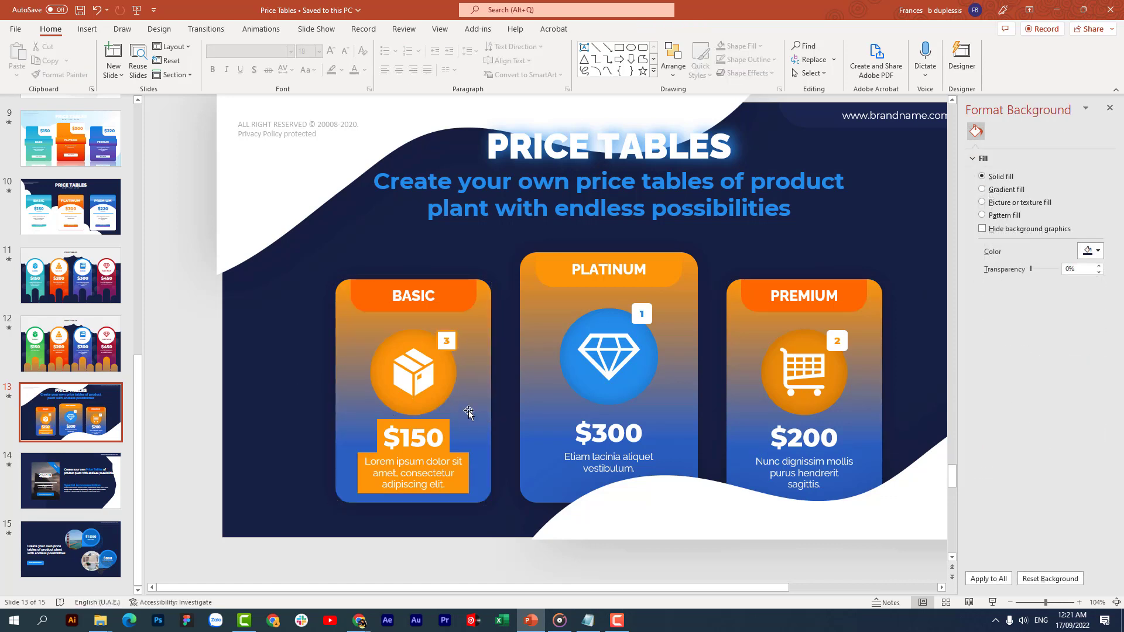
Preview slide 13's transition, then set the Basic card's $150 price box to No Fill.
left_click(8, 397)
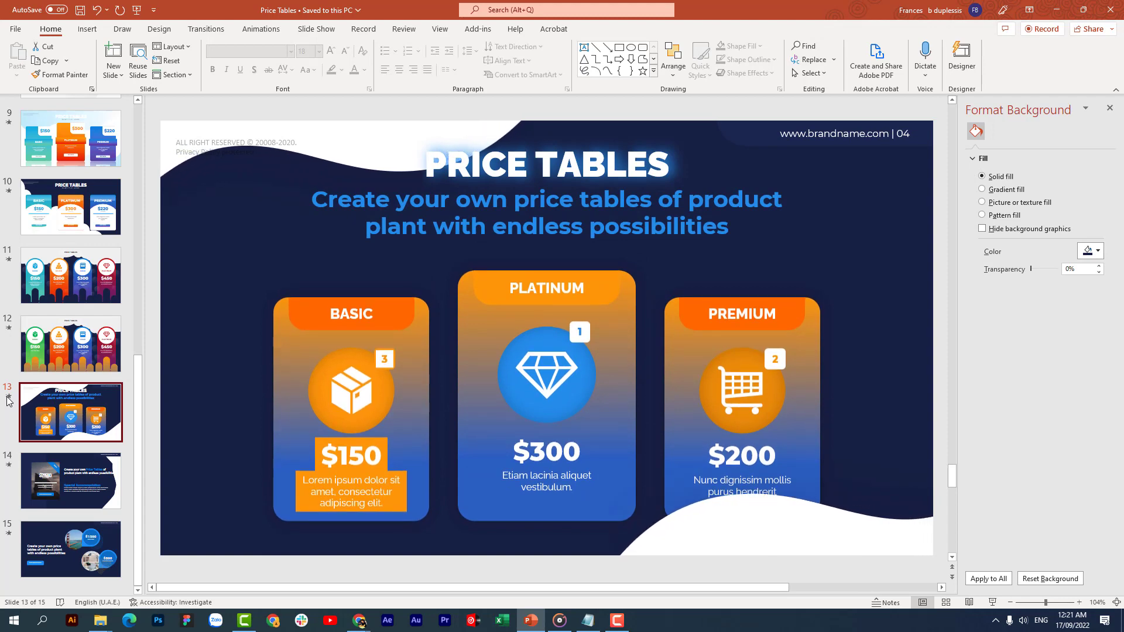
left_click(8, 397)
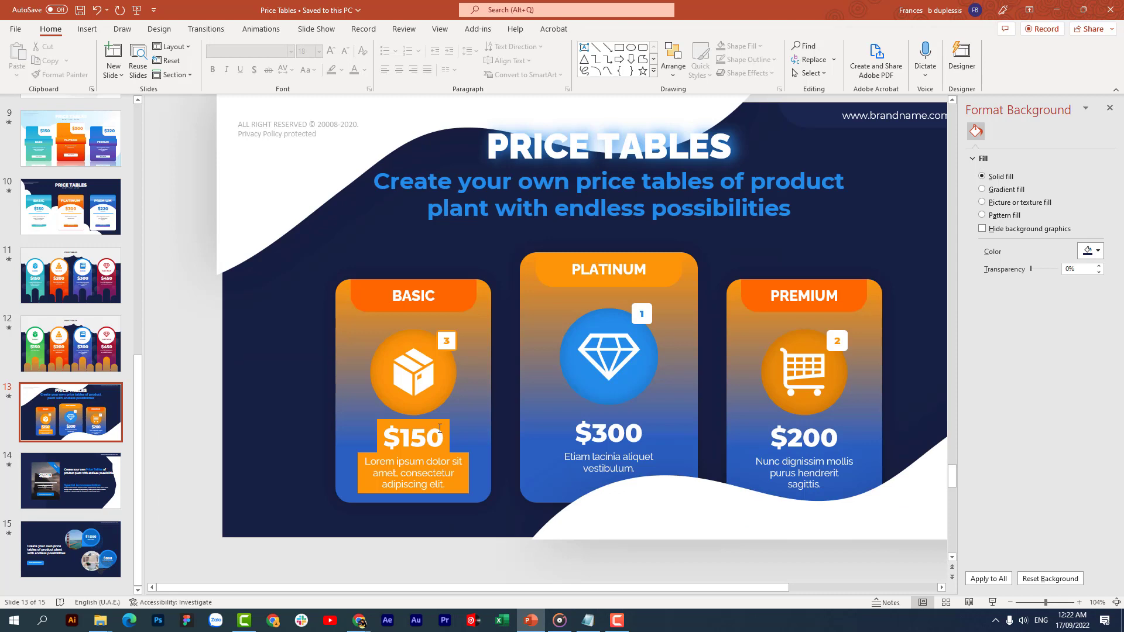
left_click(440, 429)
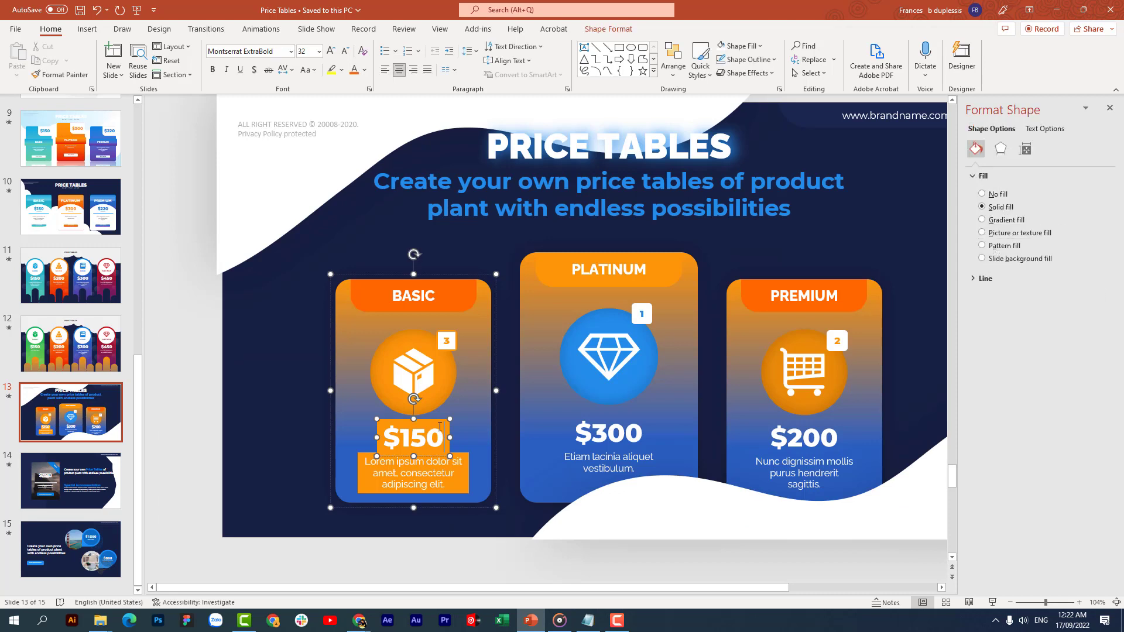
right_click(431, 420)
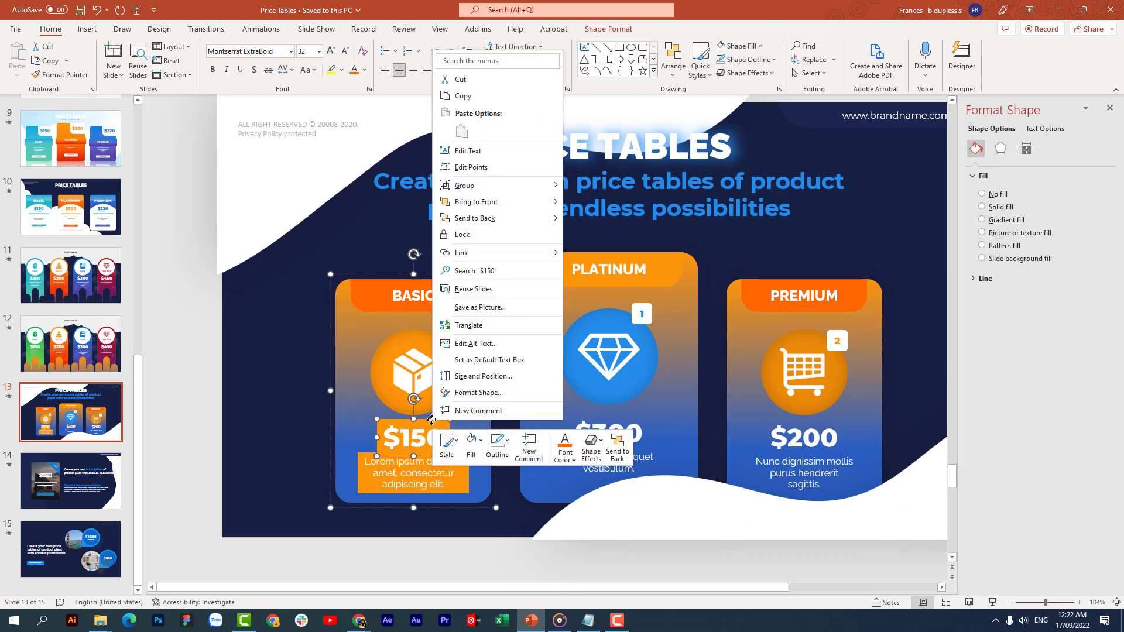
left_click(472, 446)
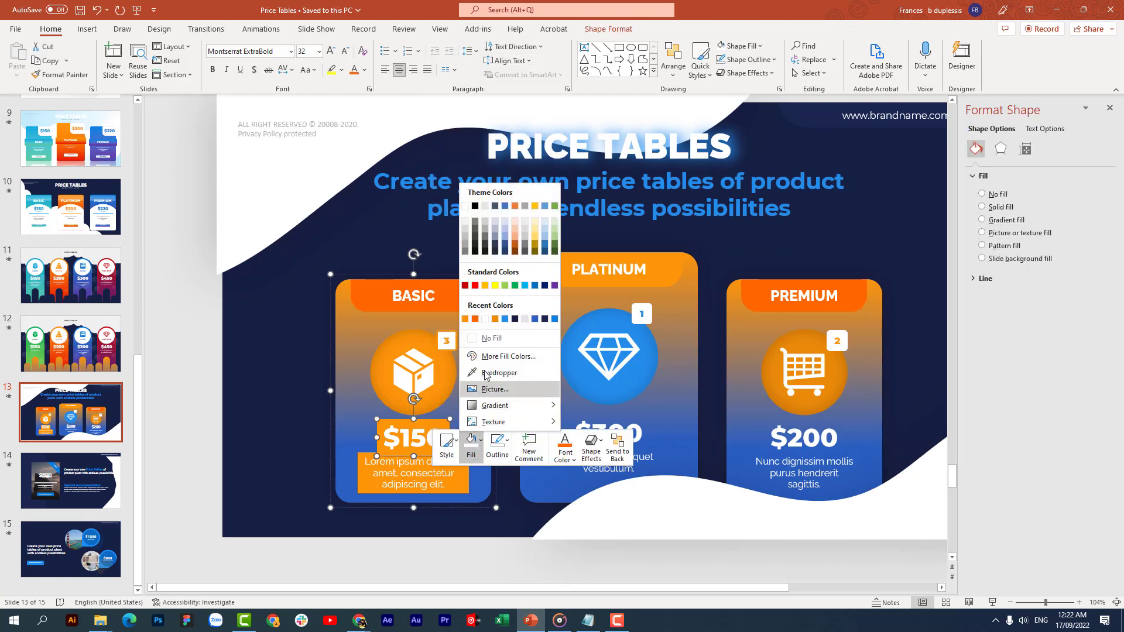
left_click(492, 339)
Set the Lorem ipsum description box under $150 to No Fill.
left_click(370, 464)
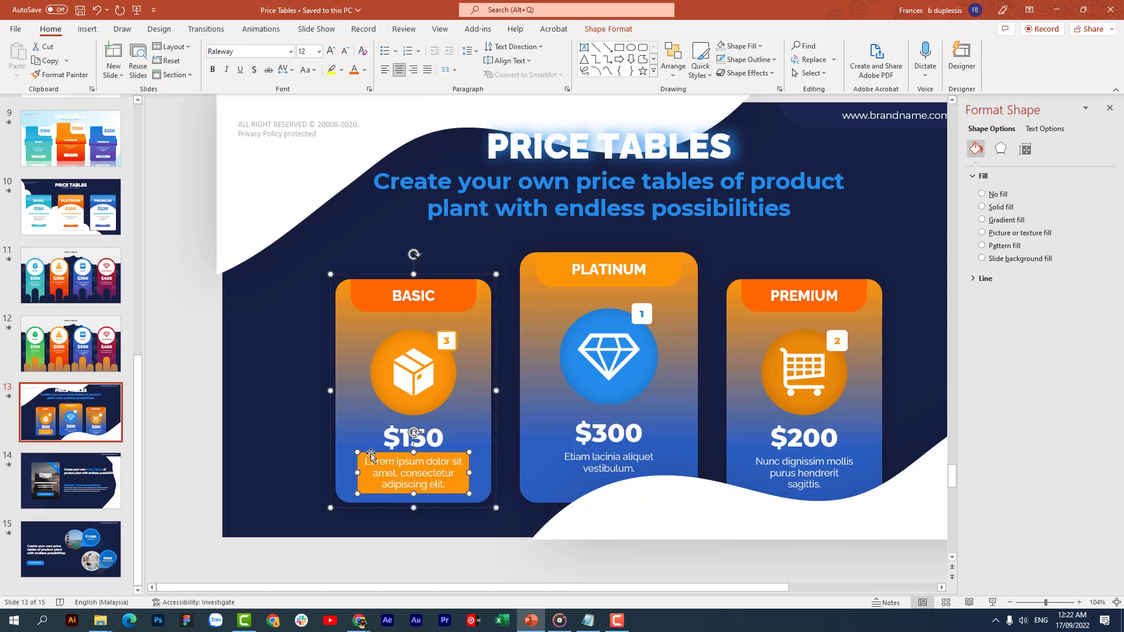
right_click(372, 455)
left_click(413, 479)
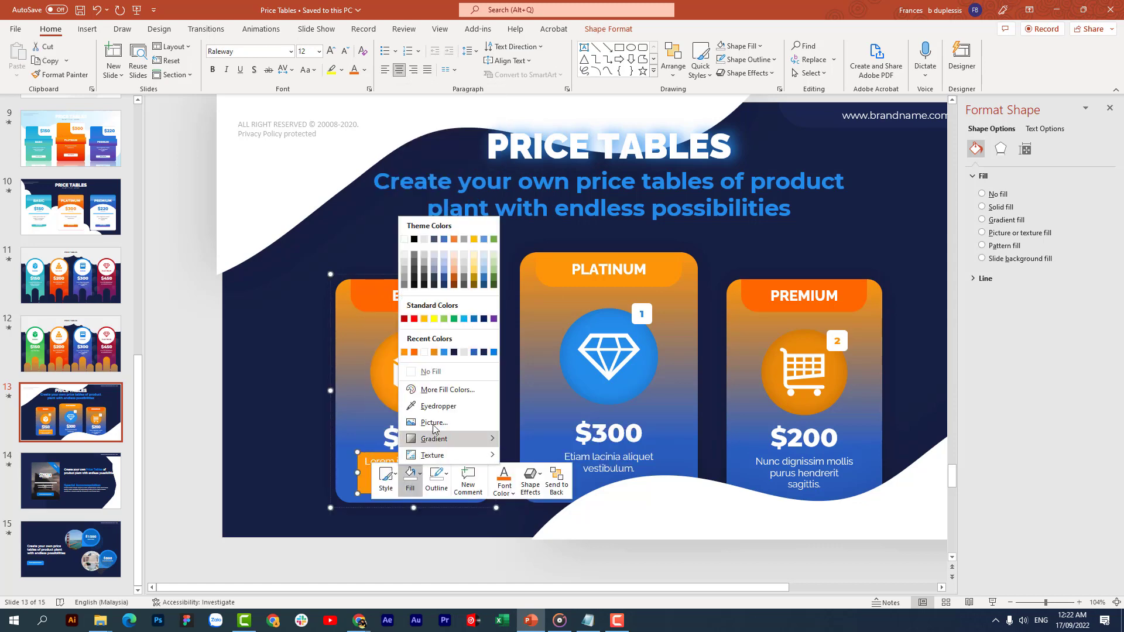
left_click(436, 371)
left_click(294, 426)
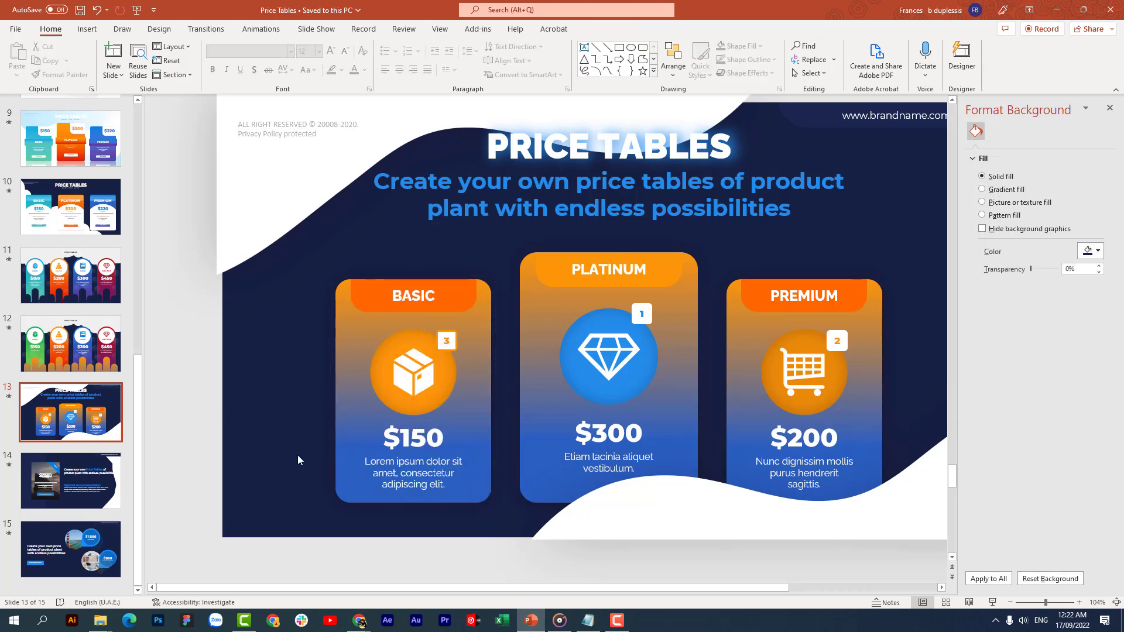
Go to slide 15, preview its animations, and select the circular bridge photo.
left_click(9, 400)
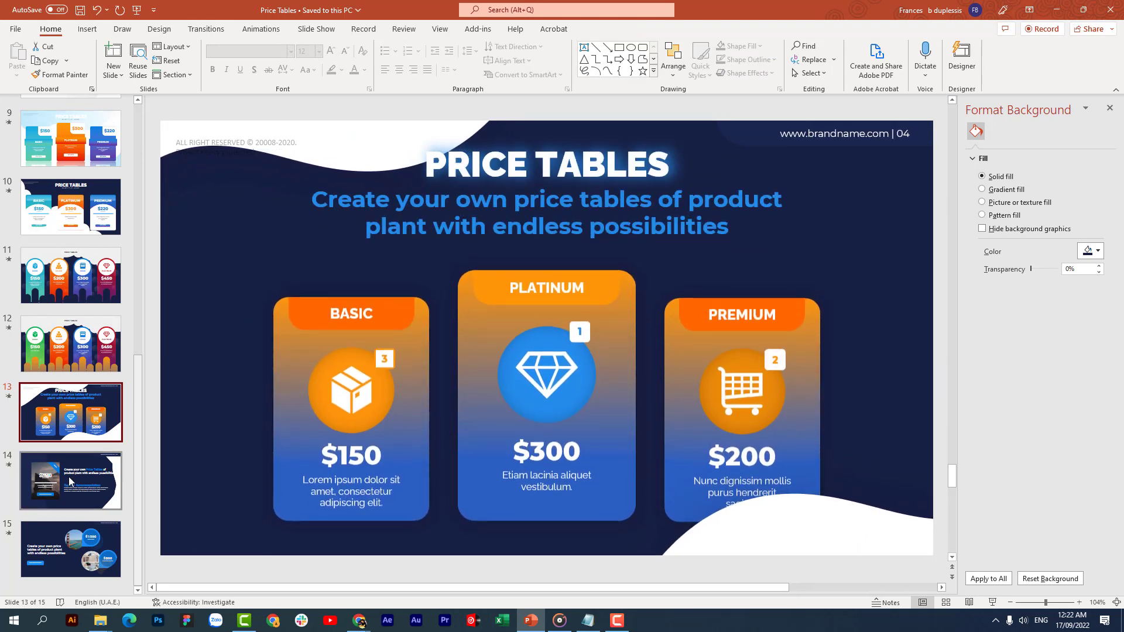
left_click(73, 542)
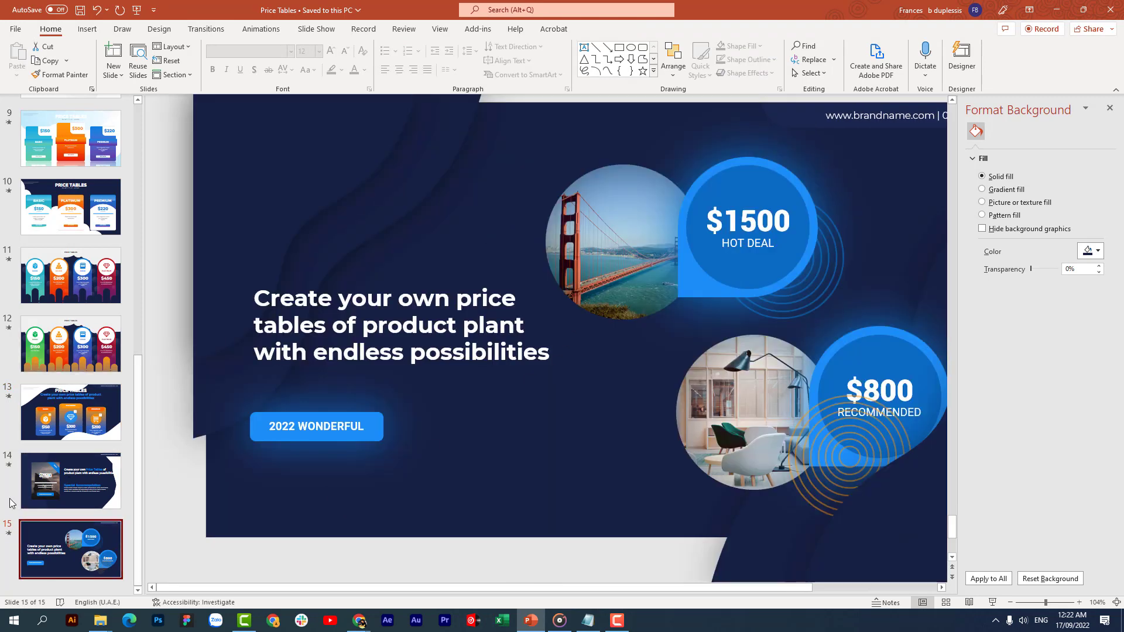
left_click(8, 534)
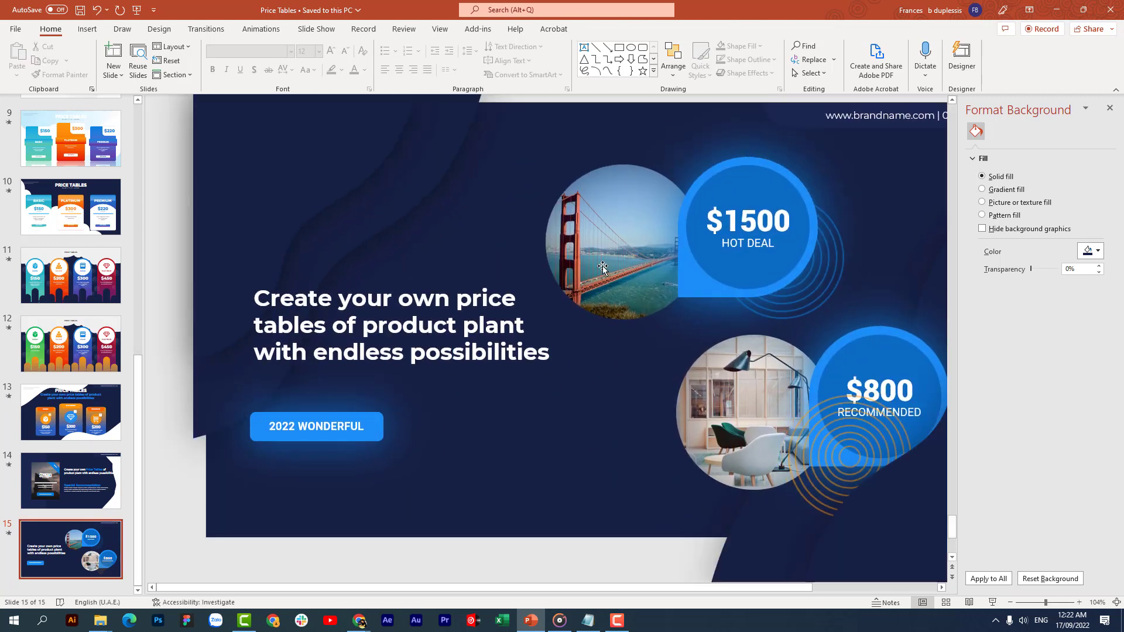
left_click(606, 264)
Use Change Picture to swap the upper circle's photo for the Picture6 image from the device.
right_click(616, 240)
mouse_move(662, 338)
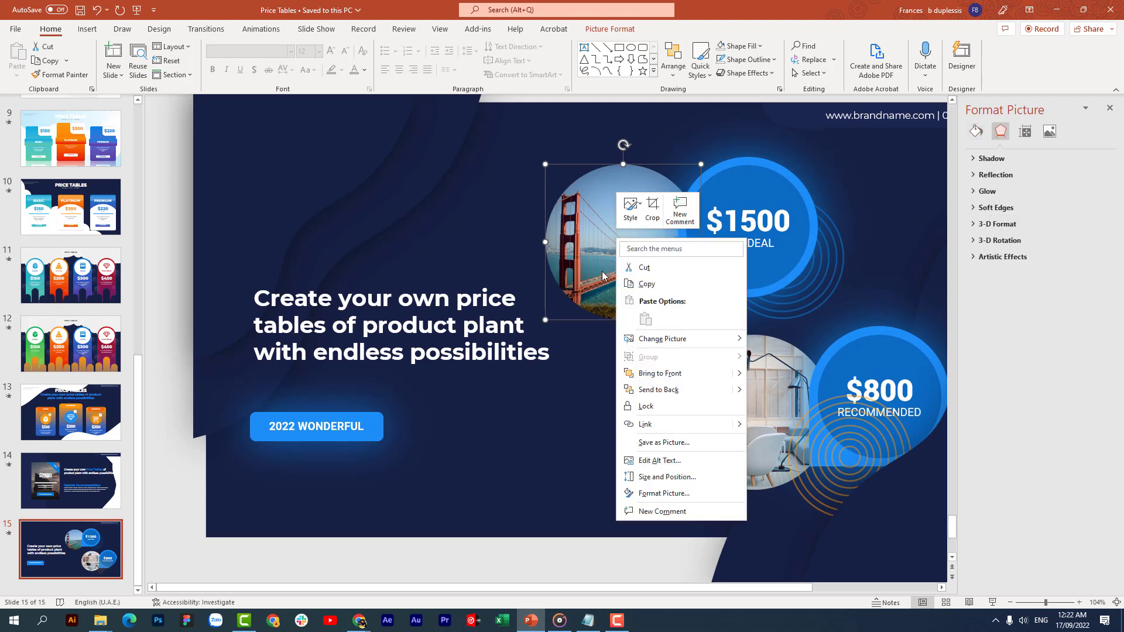
left_click(770, 338)
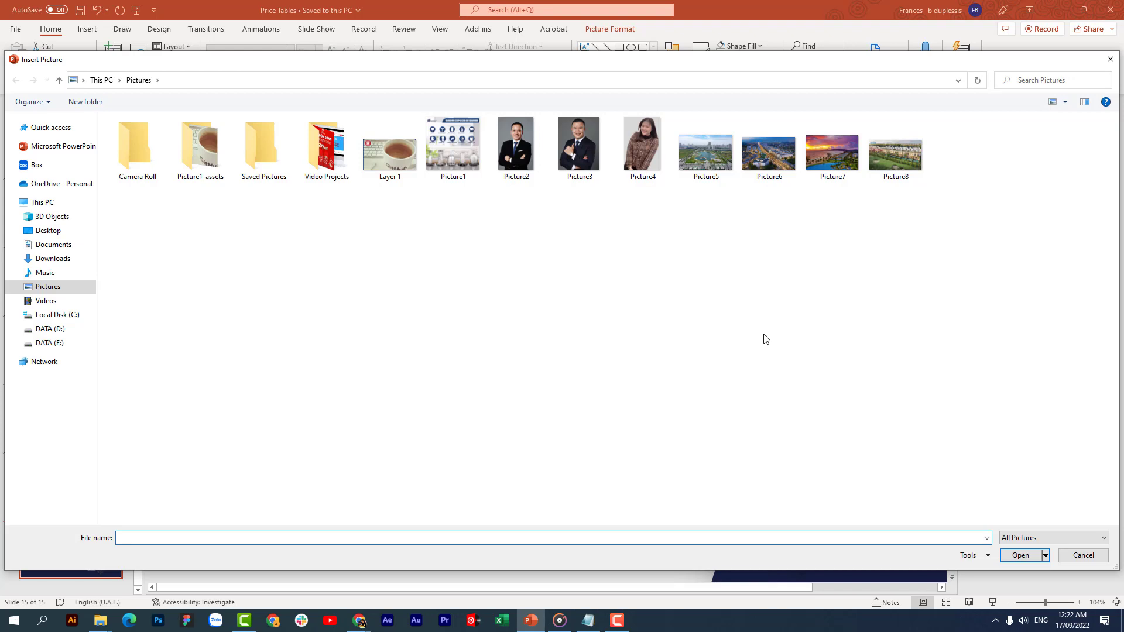
double_click(769, 154)
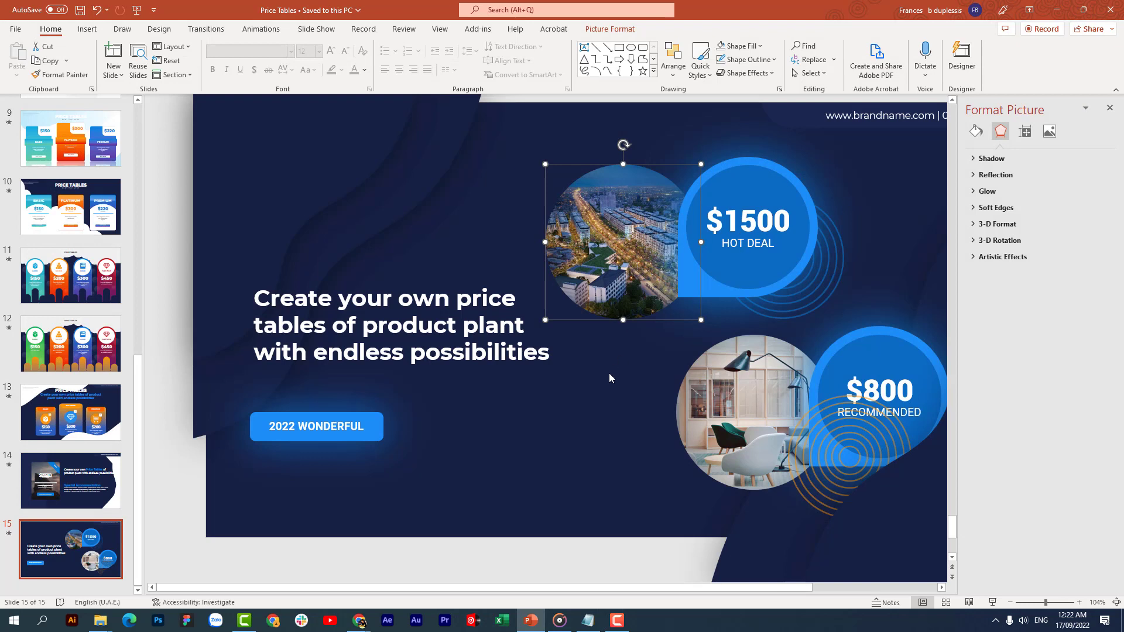
right_click(634, 262)
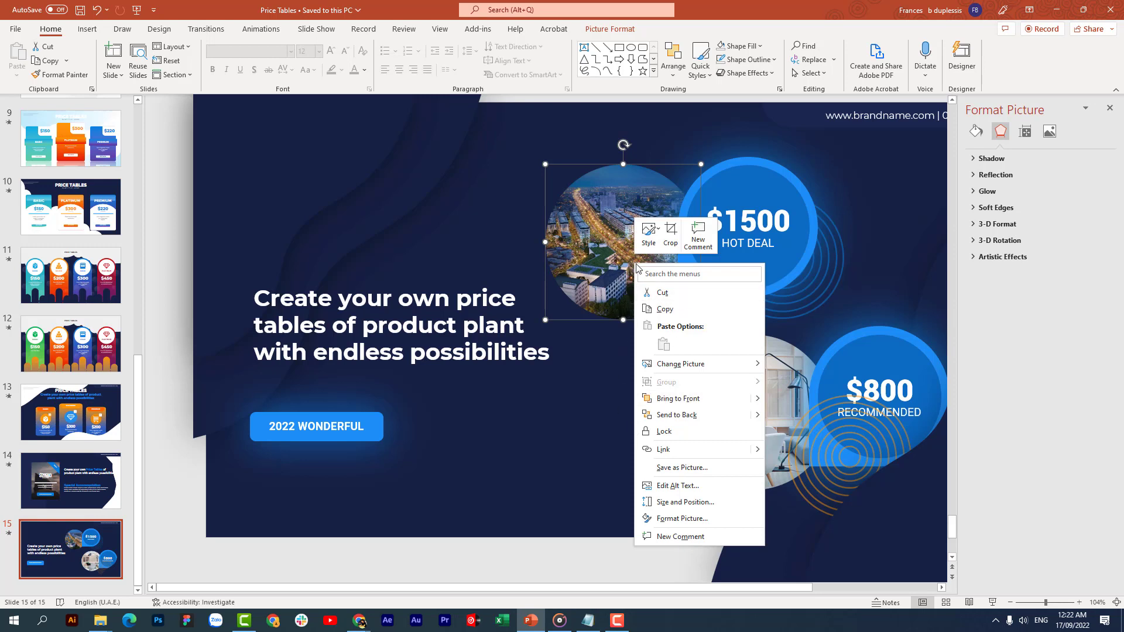
left_click(597, 201)
right_click(597, 201)
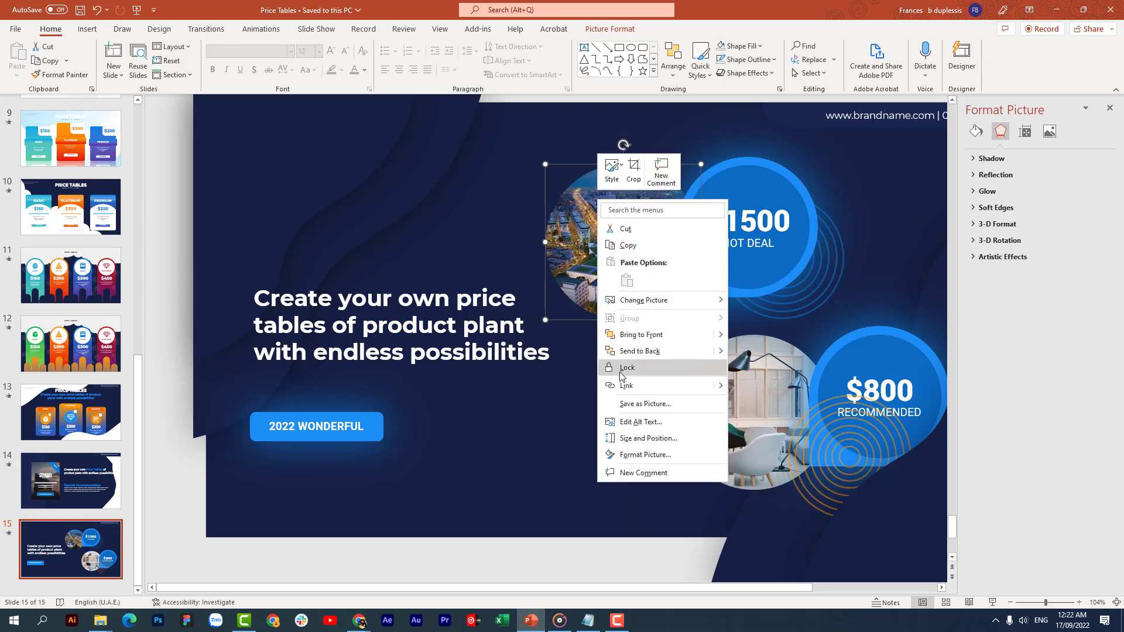
left_click(644, 455)
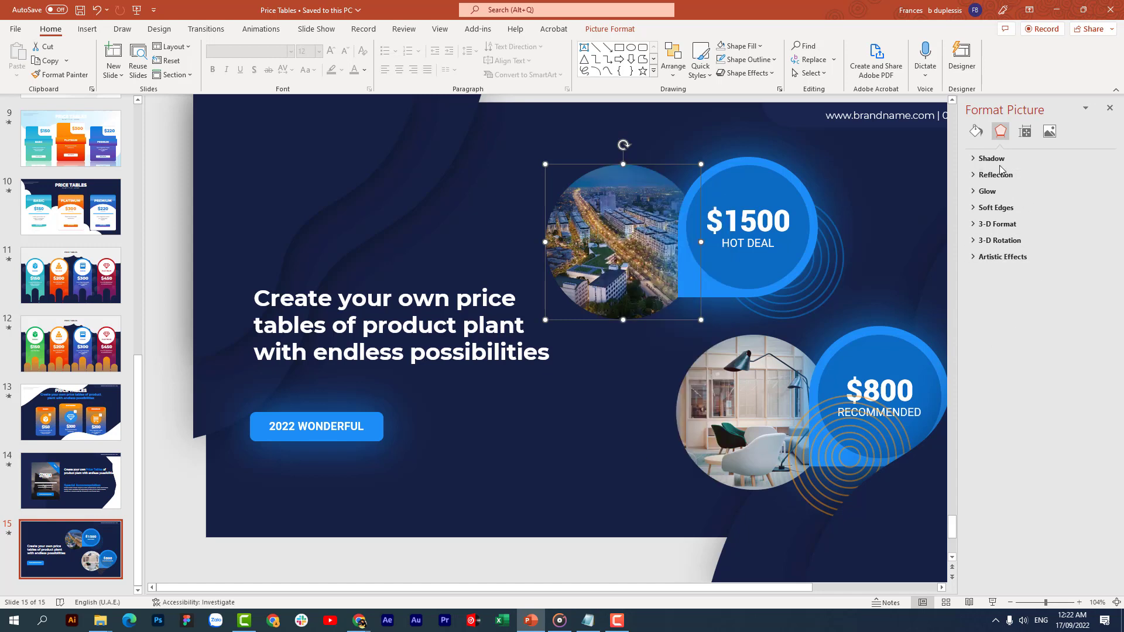
left_click(496, 154)
Replace the lower circle's interior photo with the sunset beach photo, then preview the animations.
left_click(743, 380)
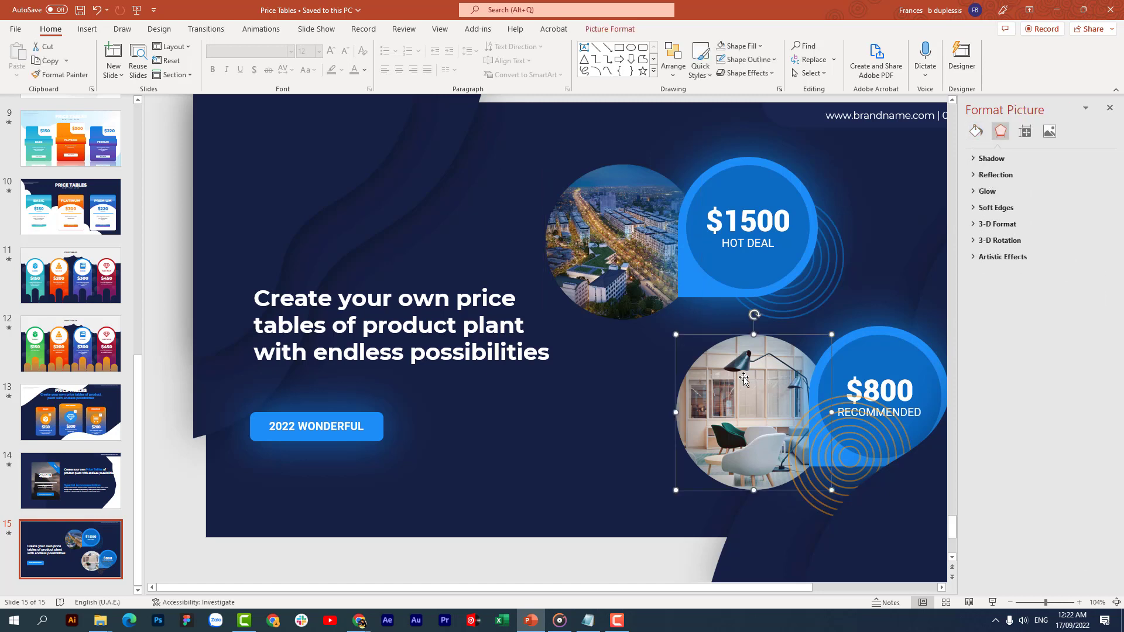
right_click(743, 379)
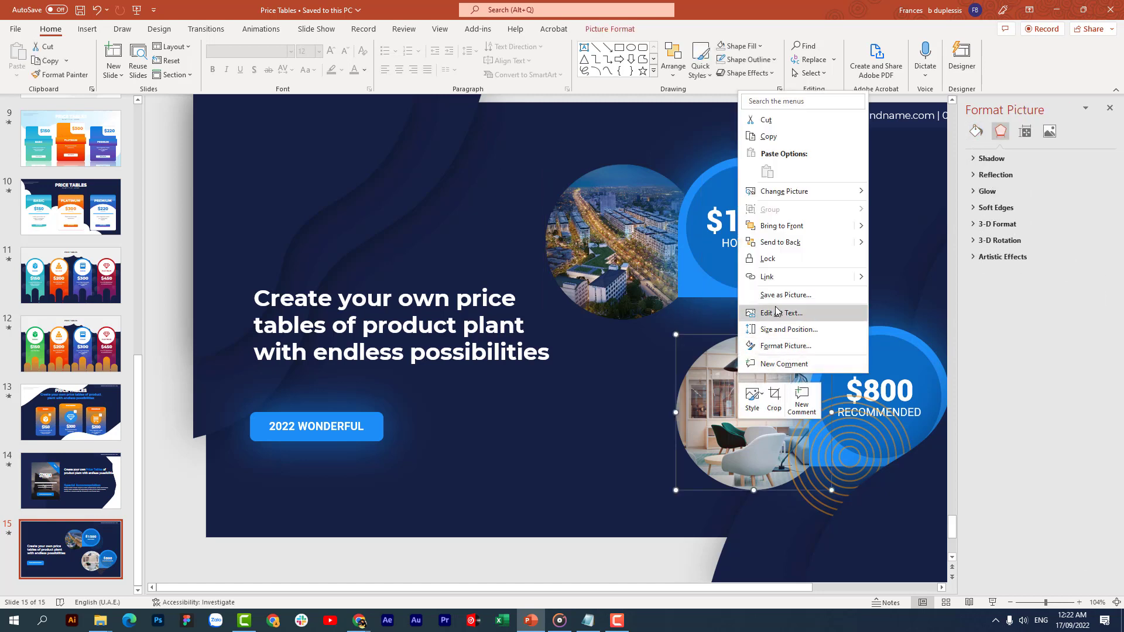
mouse_move(784, 191)
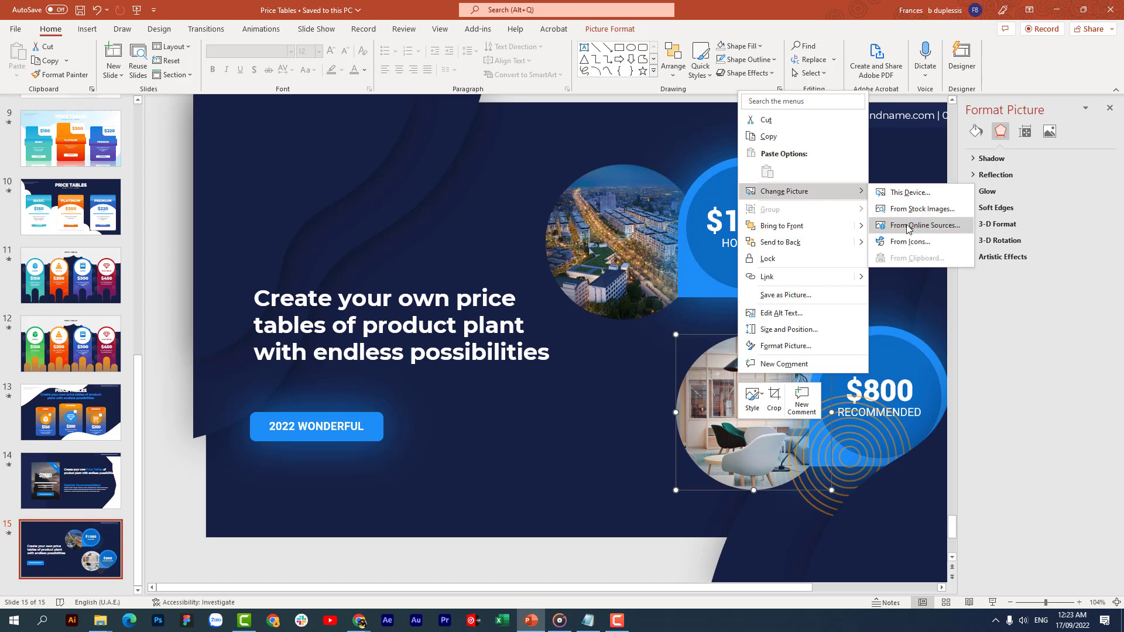
left_click(917, 194)
double_click(843, 153)
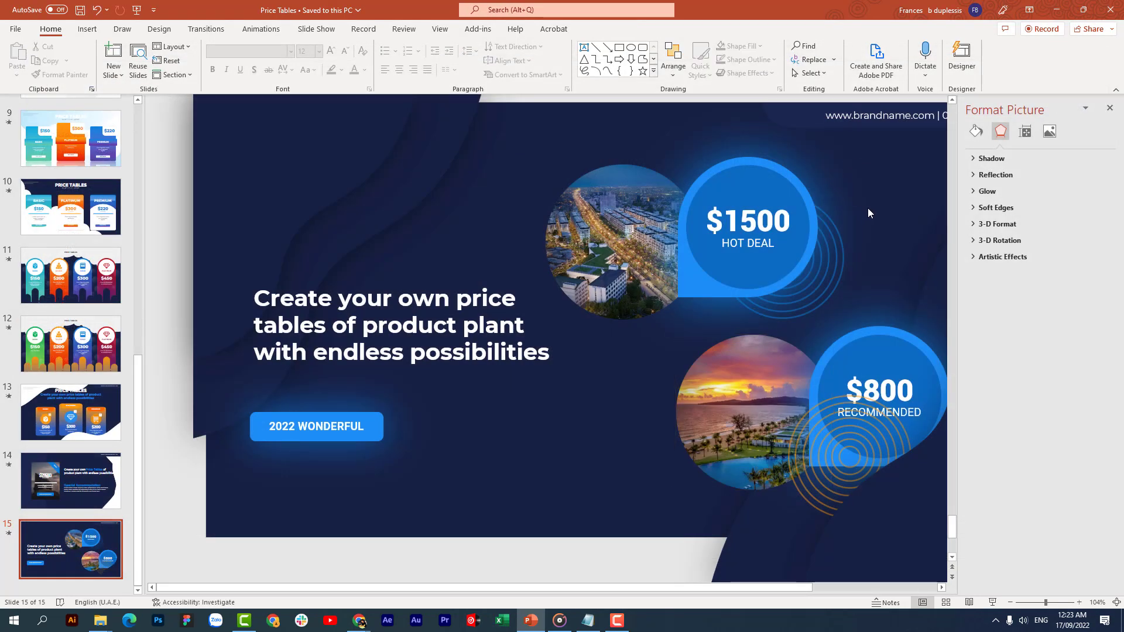
left_click(867, 212)
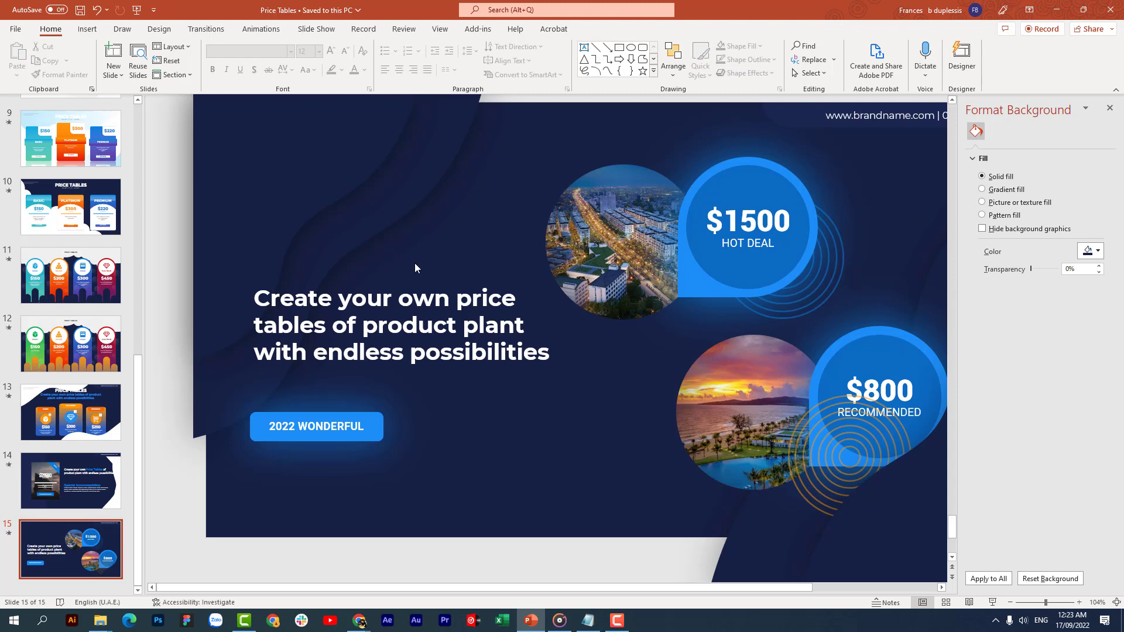
left_click(8, 534)
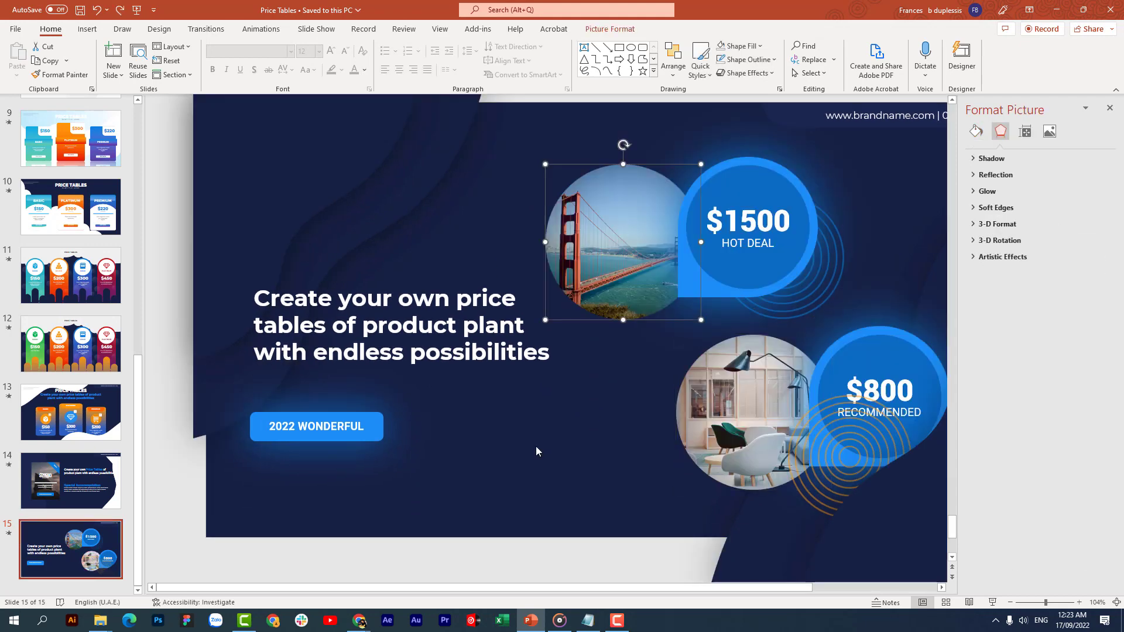
left_click(595, 295)
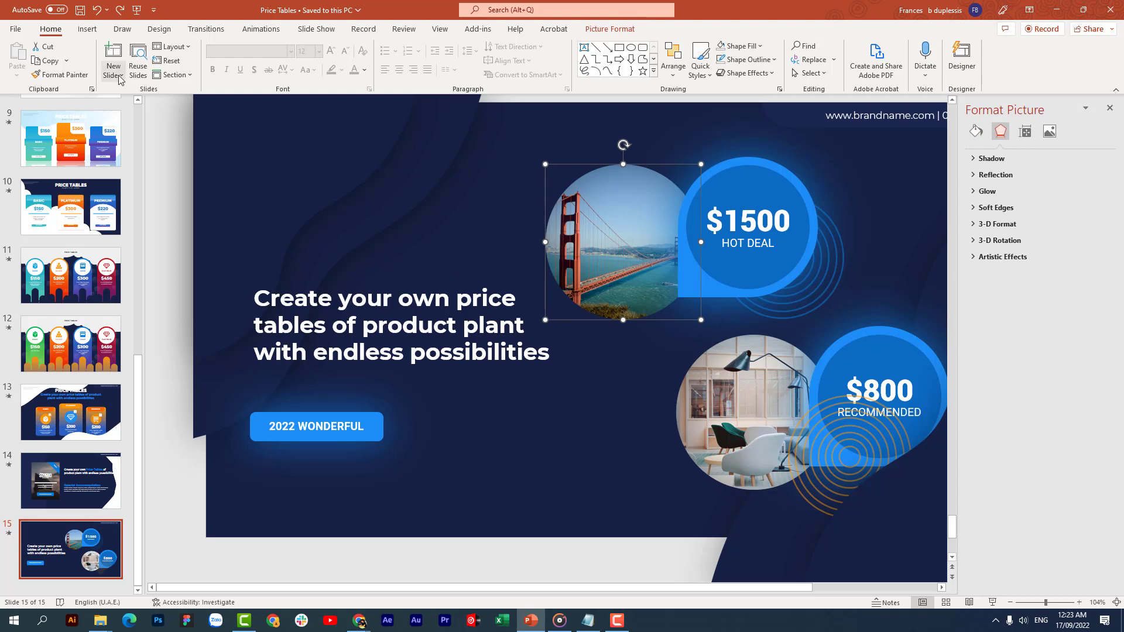
Draw an Oval circle matching the bridge photo's size and position it over the photo.
left_click(88, 29)
left_click(213, 56)
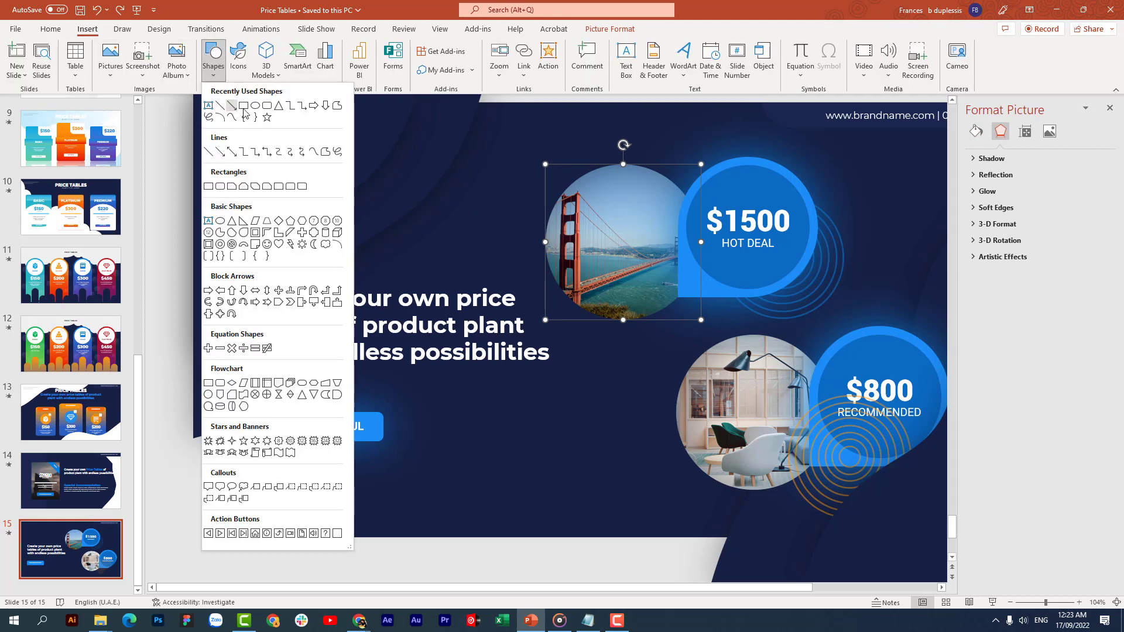
left_click(258, 110)
left_click_drag(395, 178, 530, 312)
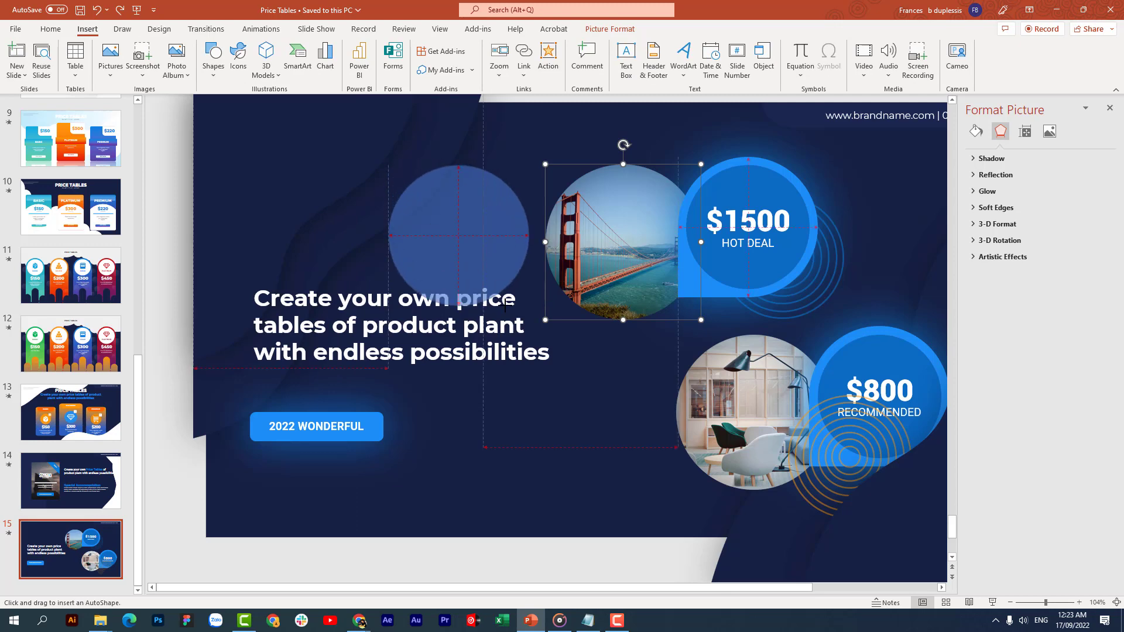
mouse_move(465, 244)
left_mouse_down()
mouse_move(613, 259)
mouse_move(620, 243)
left_mouse_up()
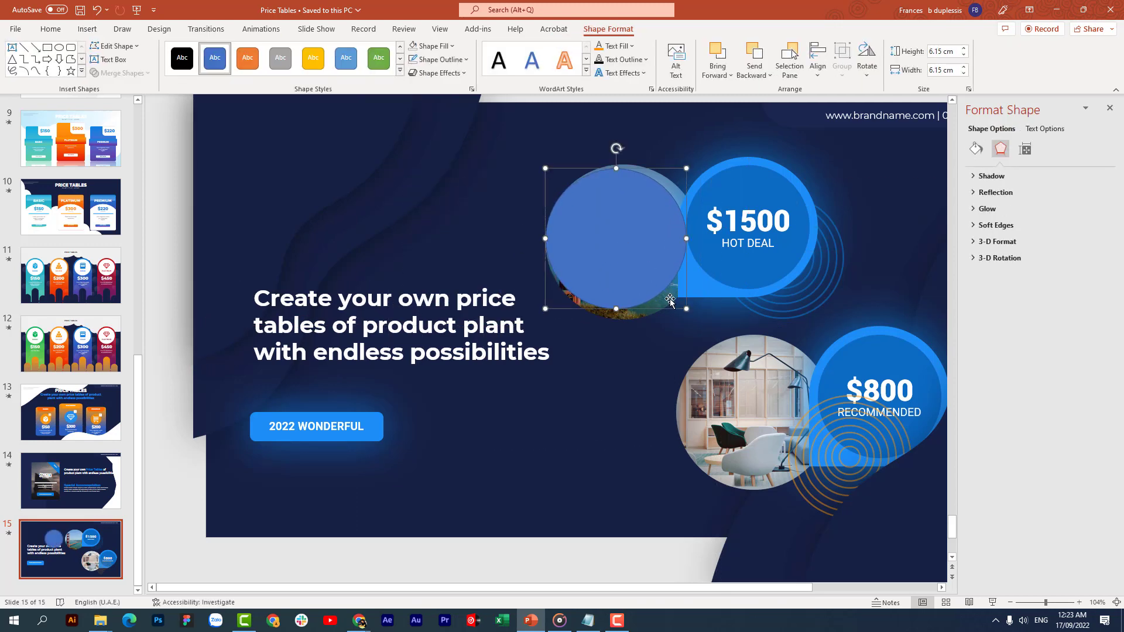
key("Delete")
left_click_drag(691, 311, 545, 165)
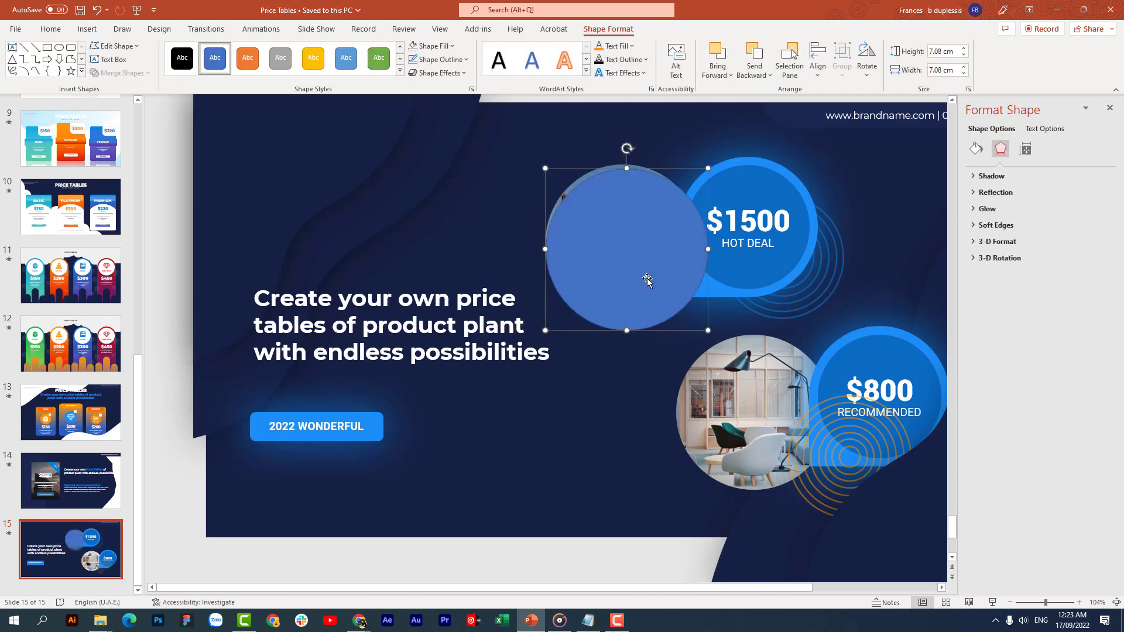
left_click_drag(647, 278, 643, 272)
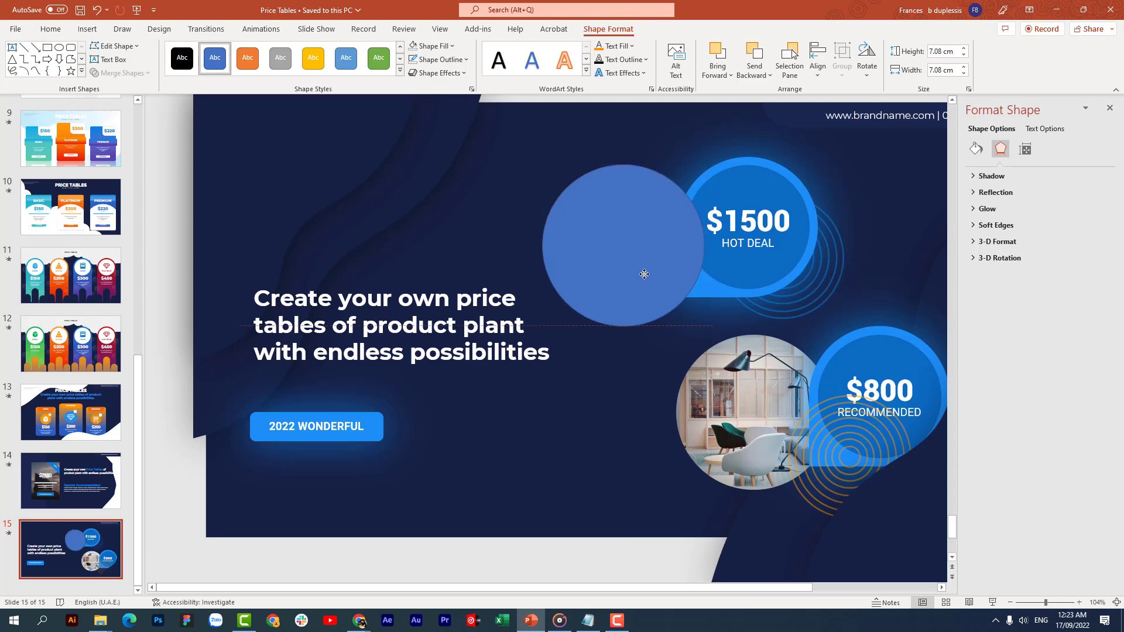
Set the blue circle's Shape Outline to No Outline.
right_click(628, 199)
left_click(694, 185)
left_click(718, 347)
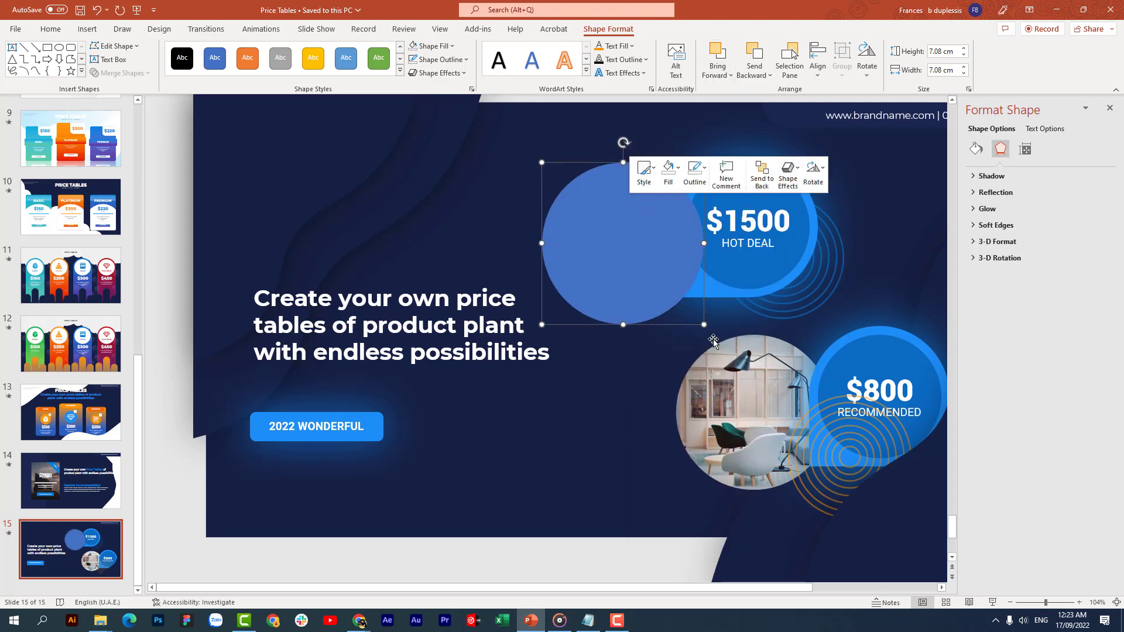
In the Selection Pane, move Oval 1 below Picture Placeholder 12.
left_click(790, 68)
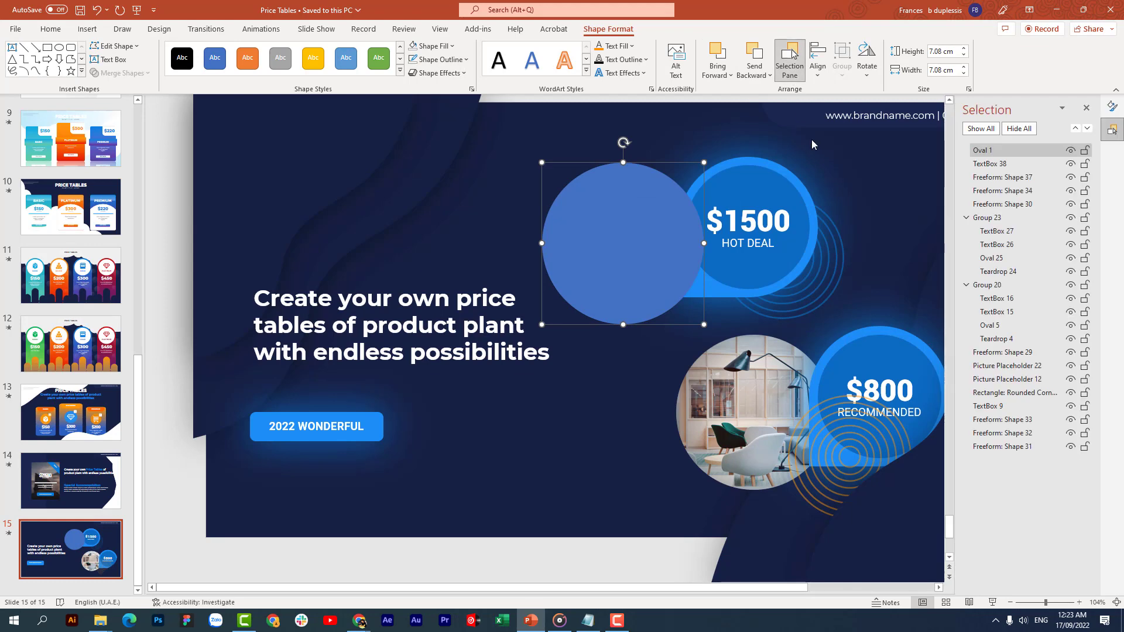
left_click(802, 81)
left_click(802, 81)
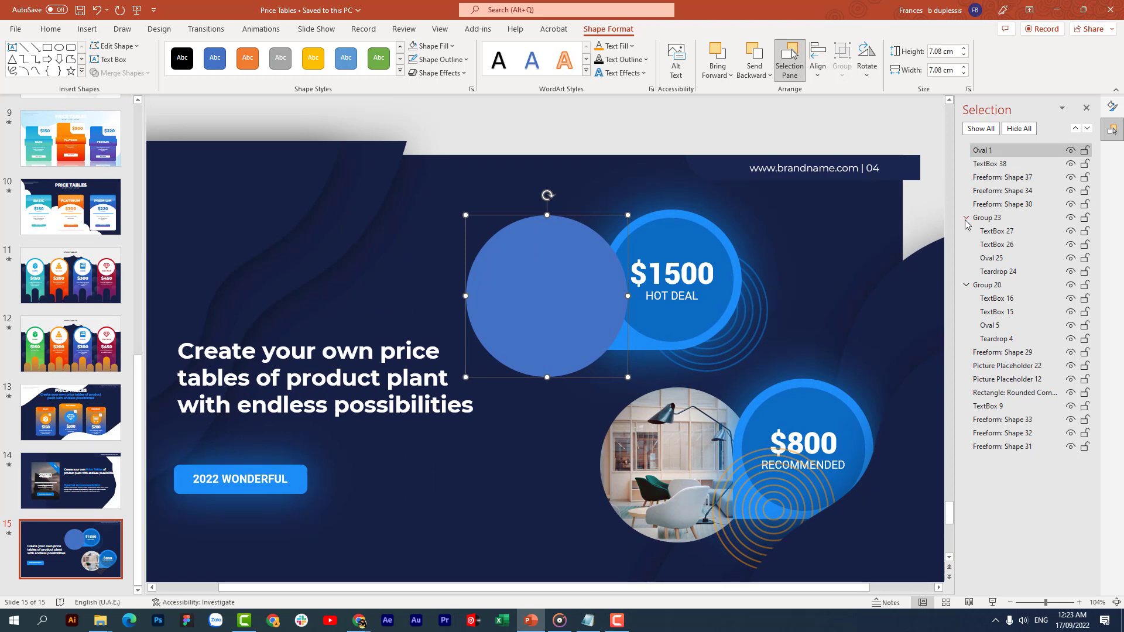
left_click_drag(989, 150, 1020, 389)
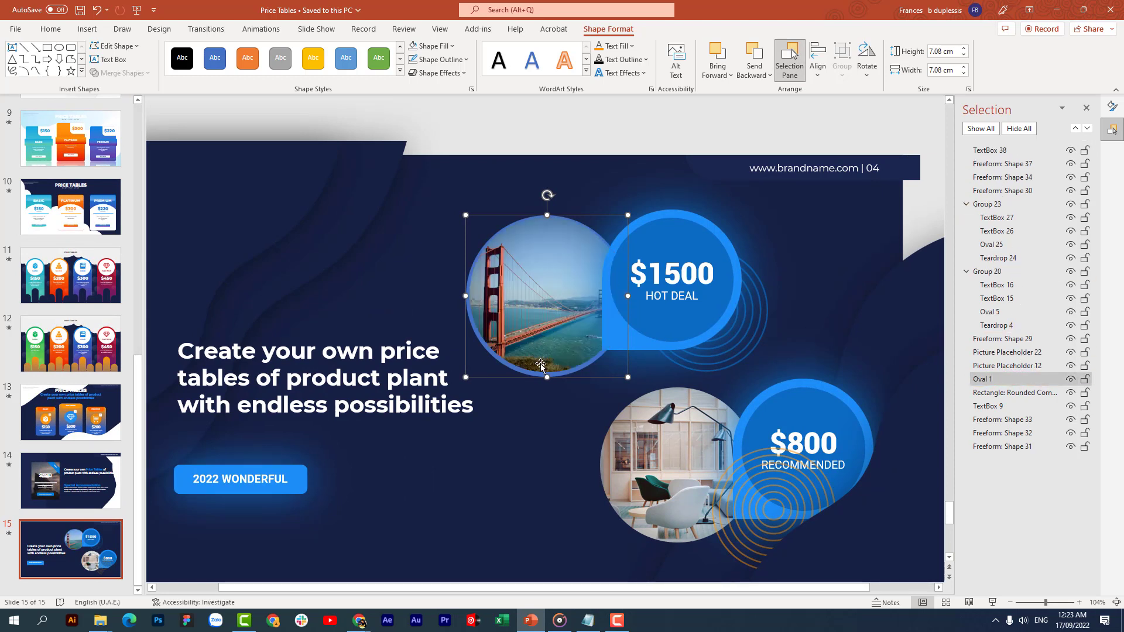
left_click(546, 385)
Select Oval 1 on its own and apply an alignment that shifts it left.
left_click(539, 378)
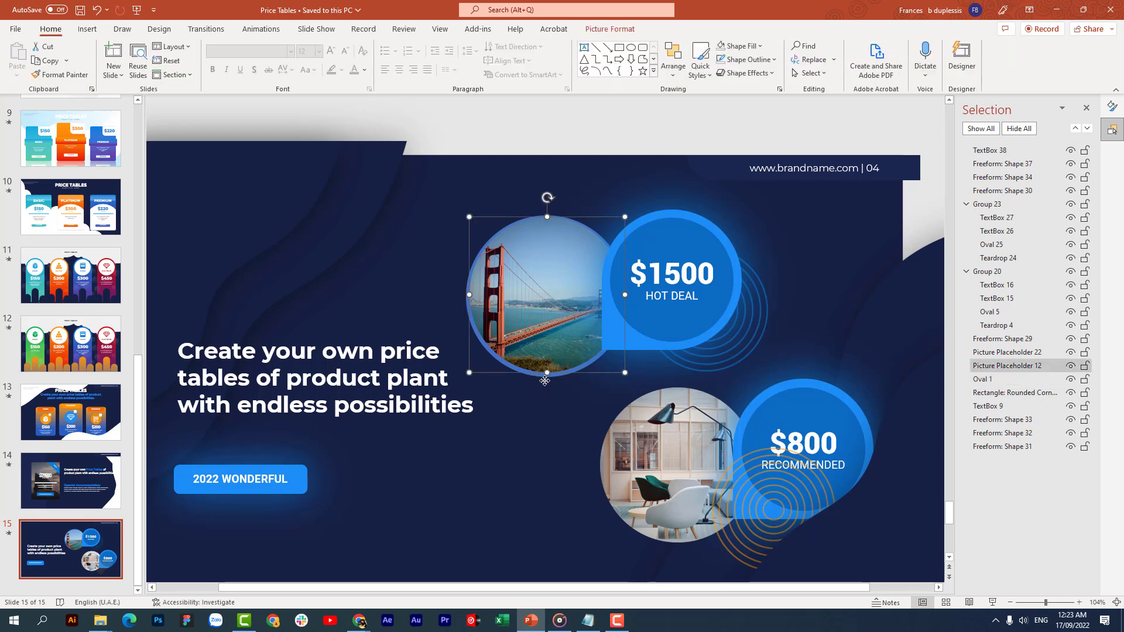
left_click(572, 329)
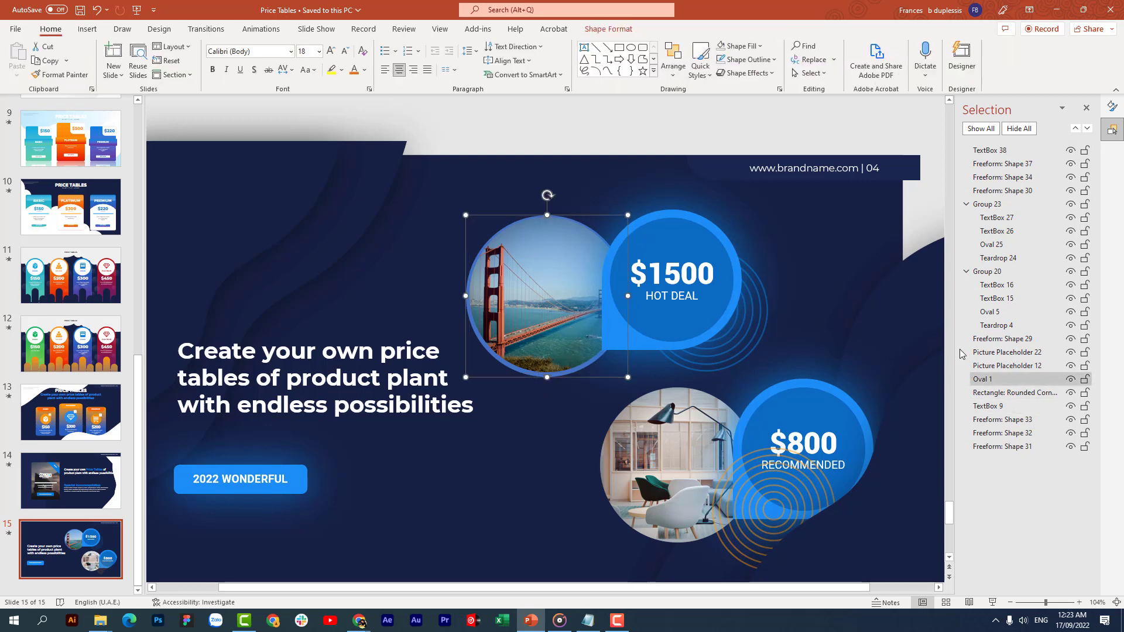
left_click(575, 292)
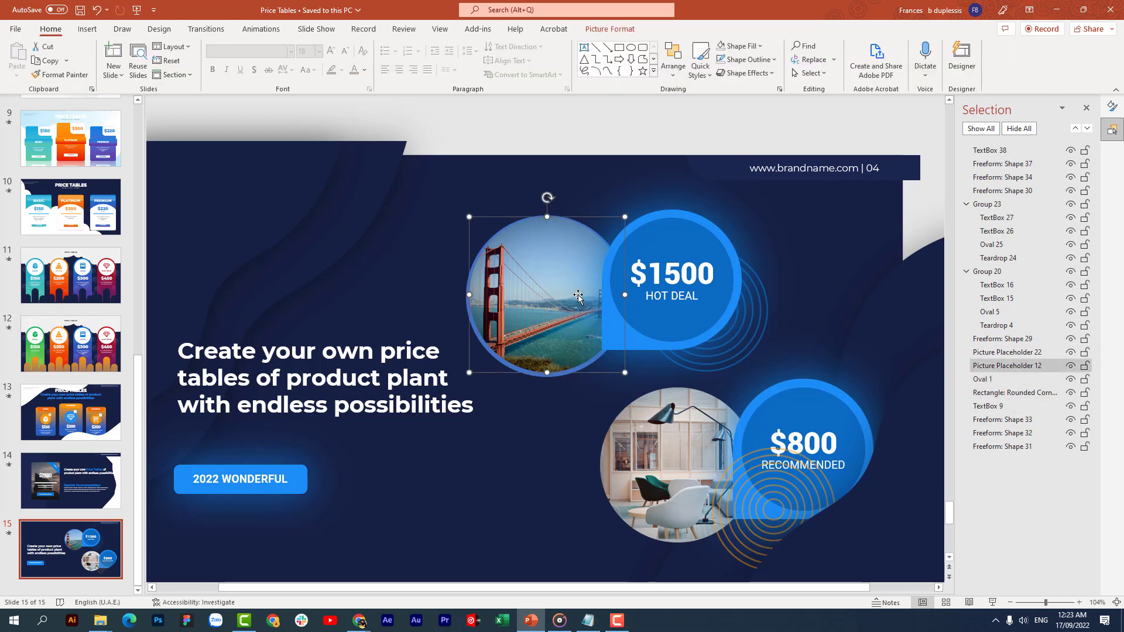
left_click(992, 381)
left_click(609, 29)
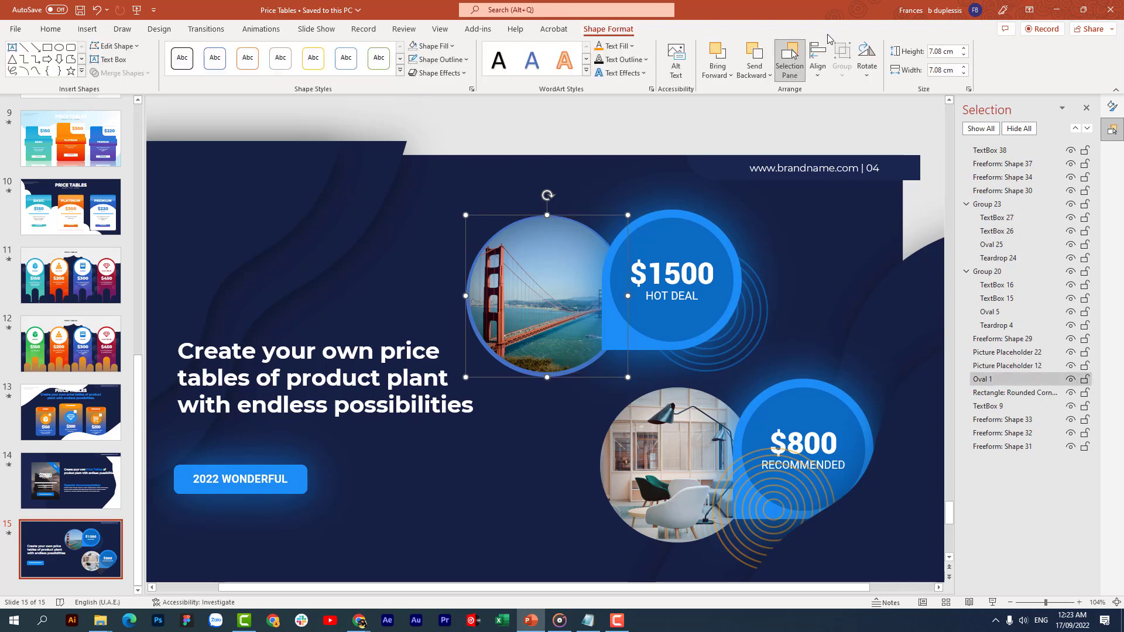
left_click(817, 66)
left_click(835, 103)
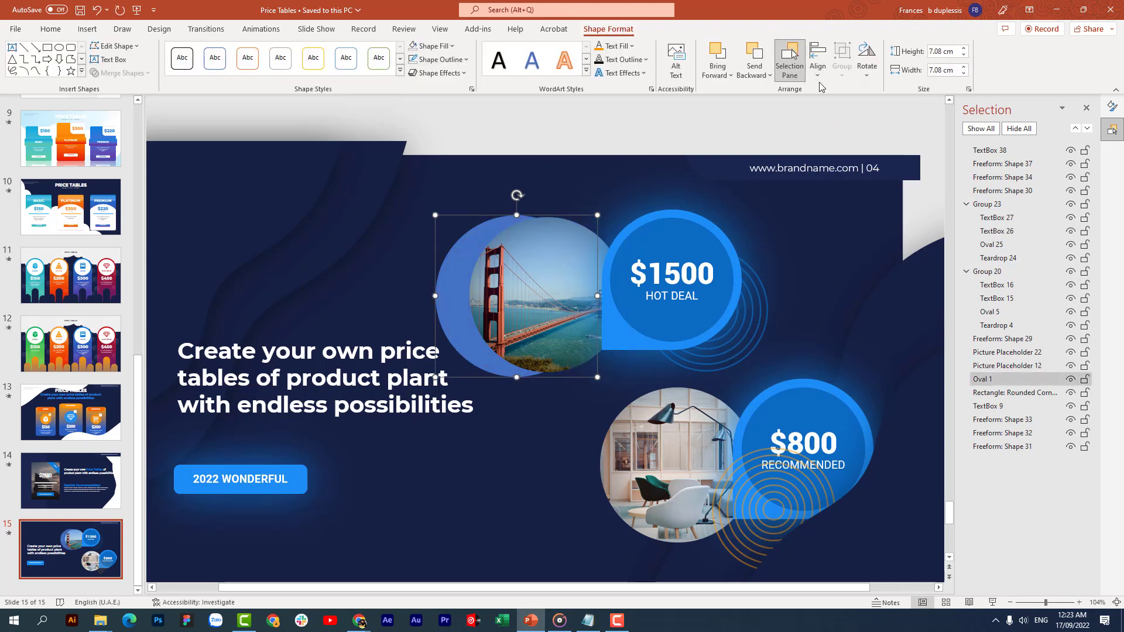
left_click(818, 63)
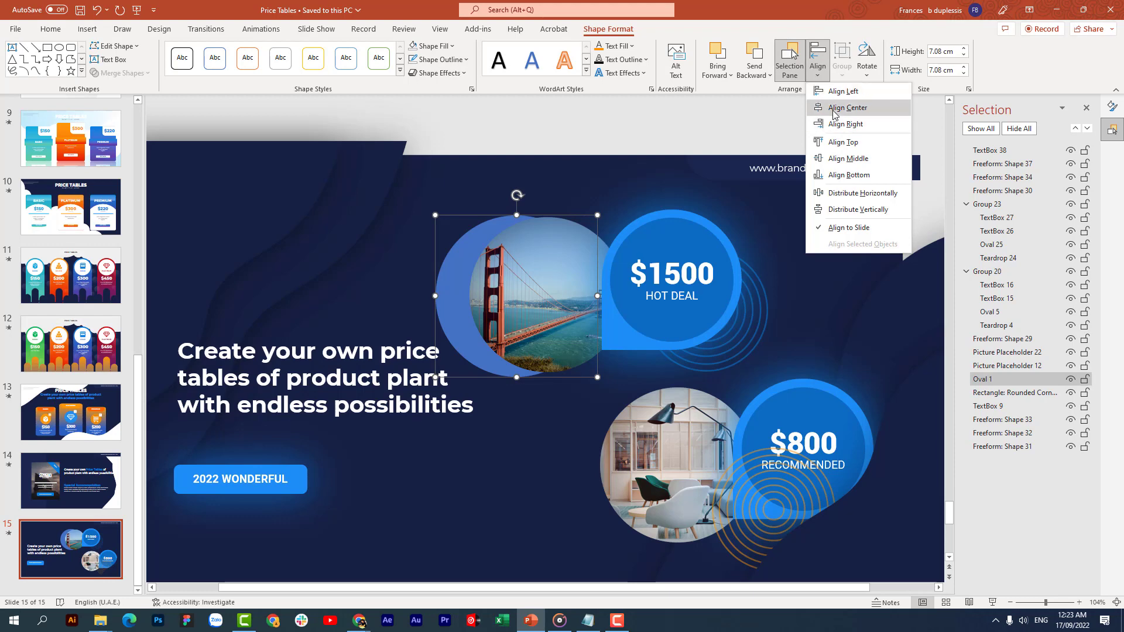
key("Escape")
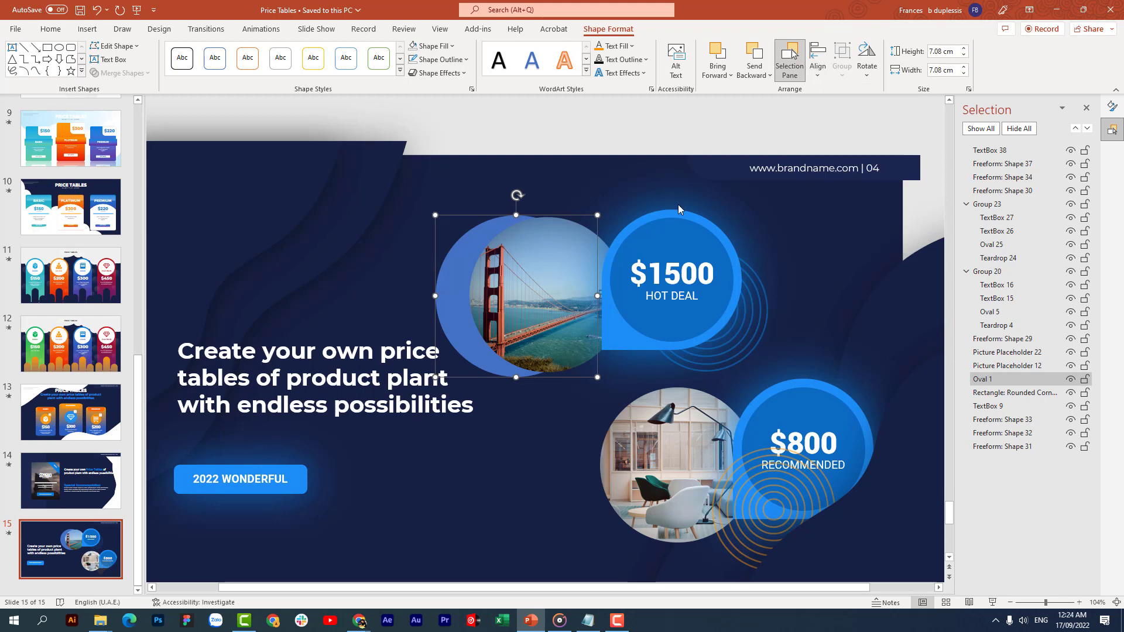
Align Center and Align Middle the bridge photo and Oval 1, then hide the photo to check.
left_click(1012, 366)
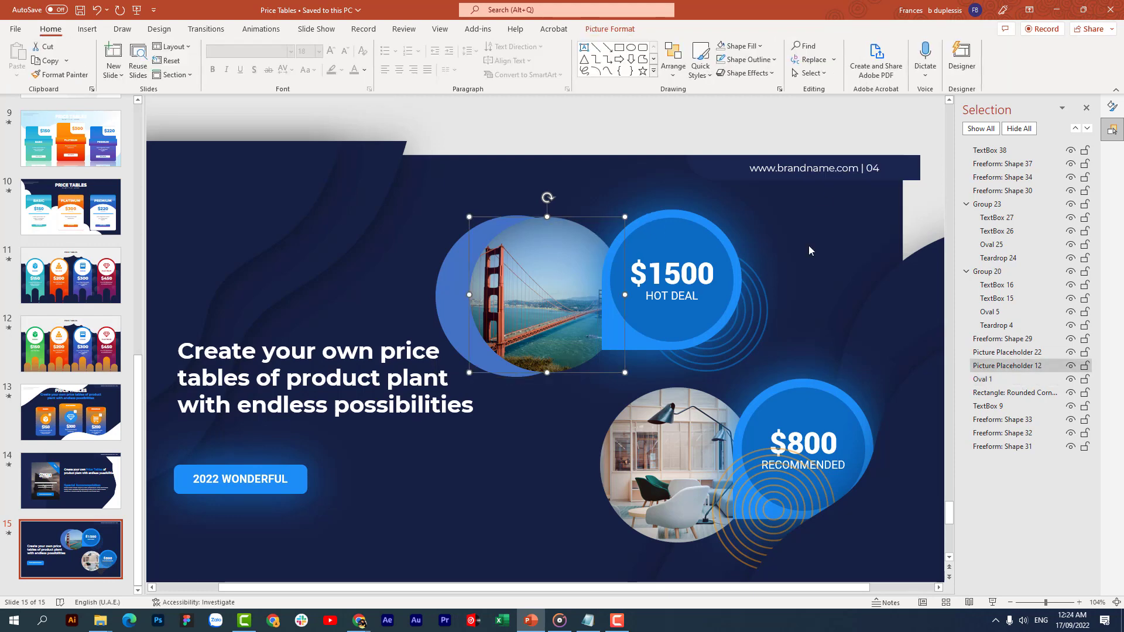
left_click(463, 279, "shift")
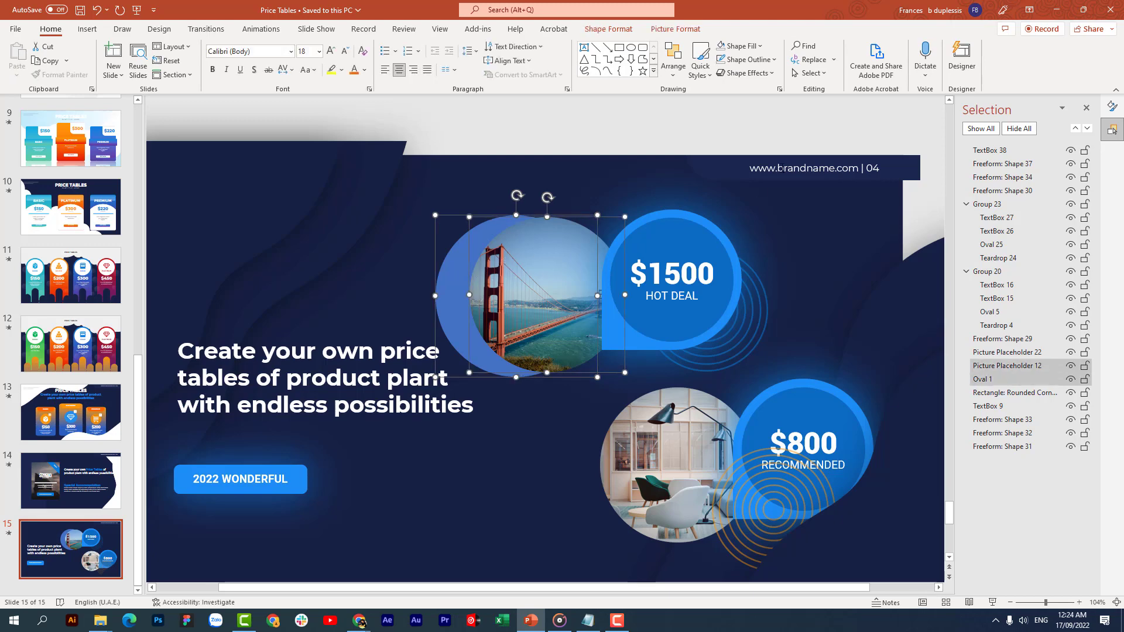
left_click(689, 31)
left_click(910, 64)
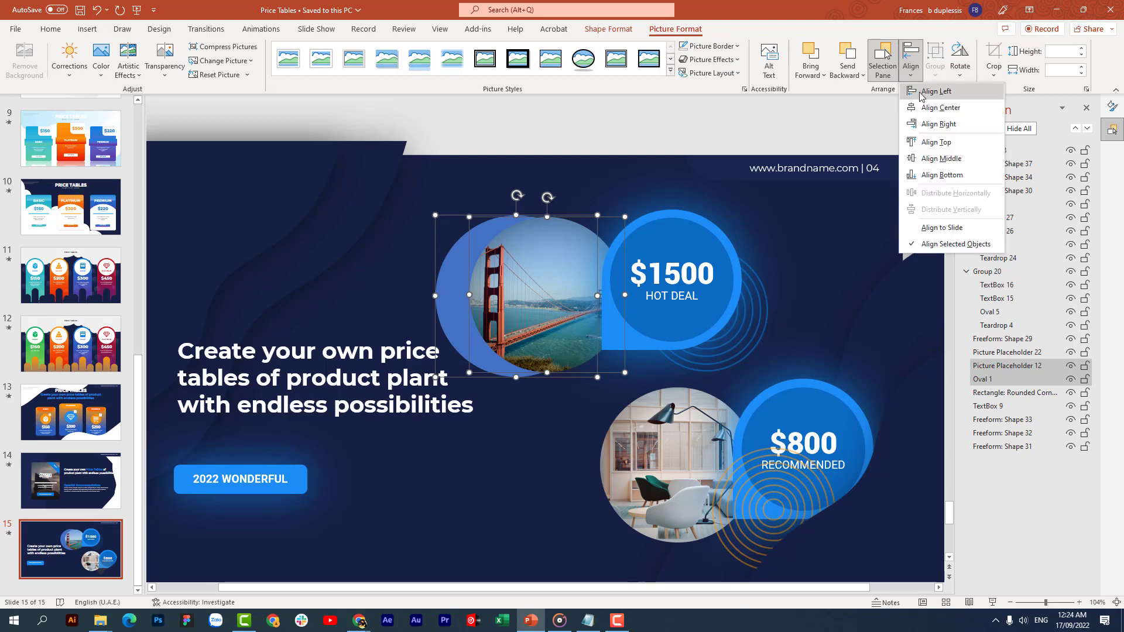
left_click(926, 109)
left_click(910, 69)
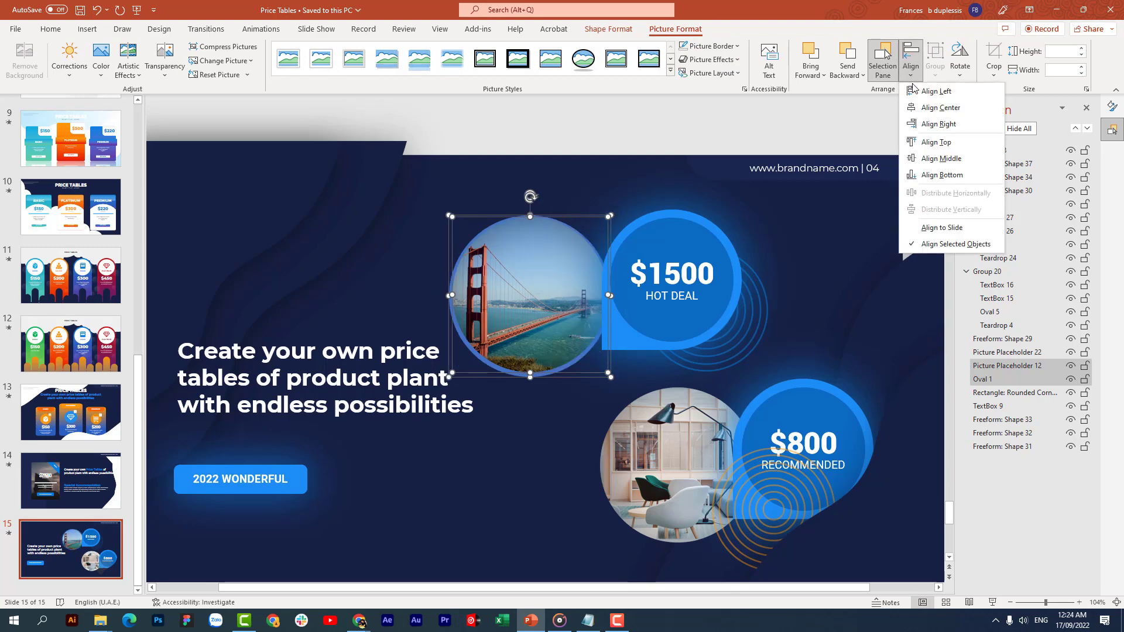
left_click(900, 159)
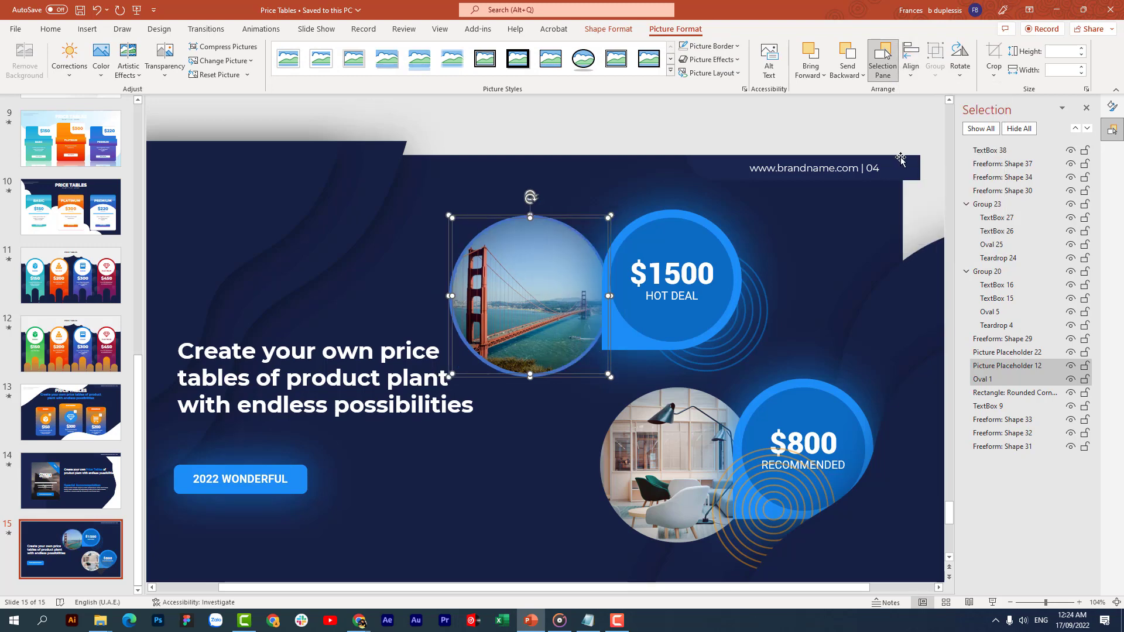
left_click(623, 189)
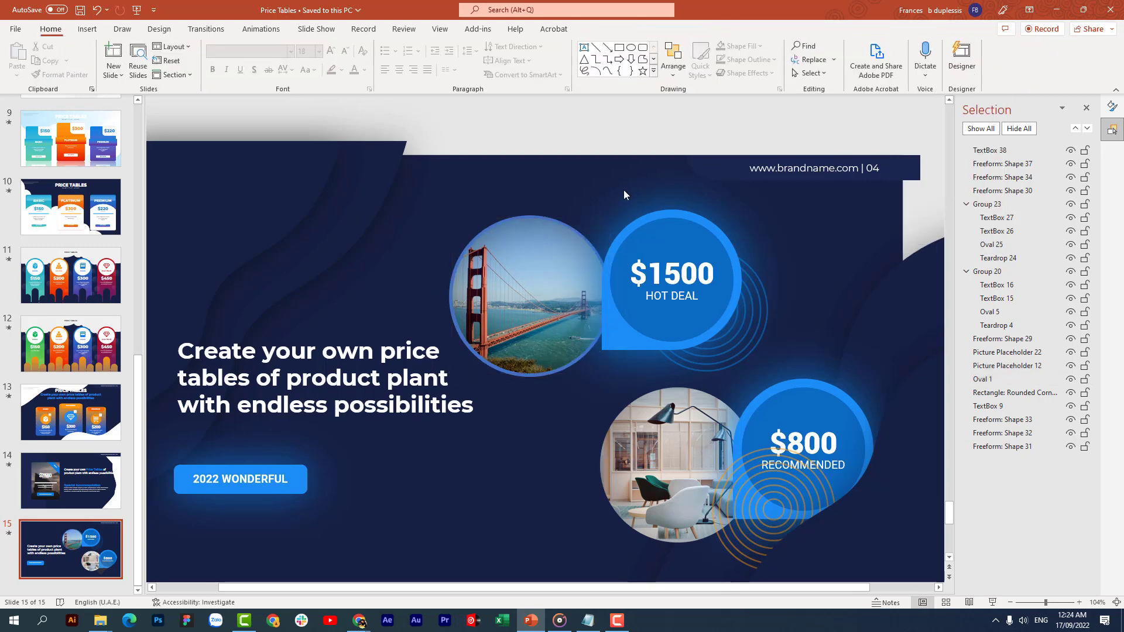
left_click(1069, 366)
left_click(570, 283)
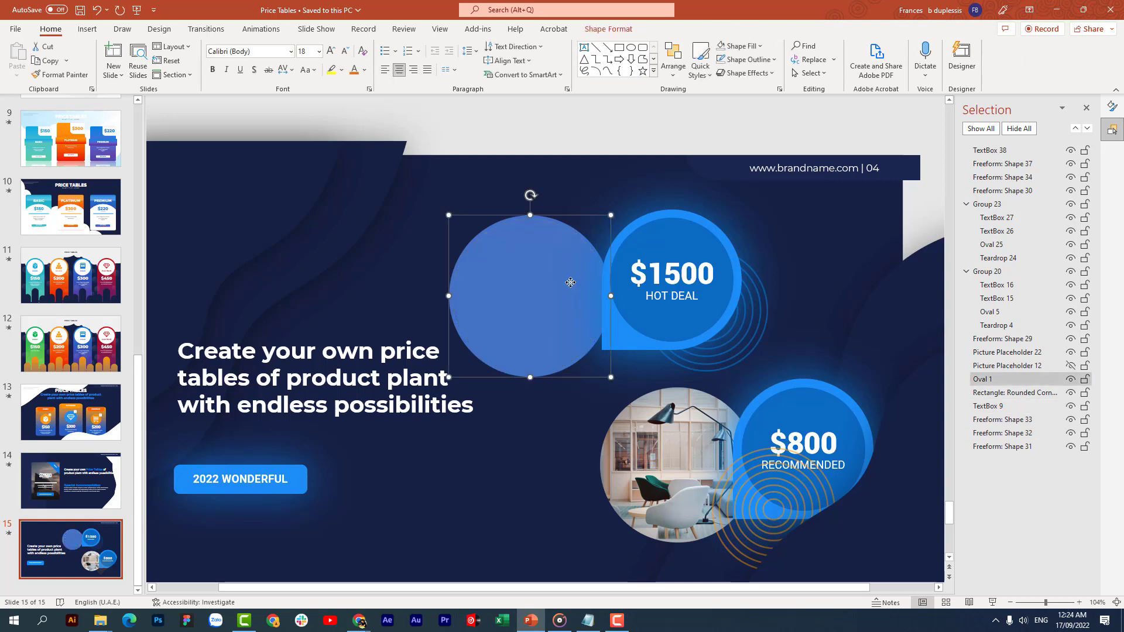
Inspect the BASIC price card's gradient fill settings in Format Shape on slide 13.
left_click(87, 404)
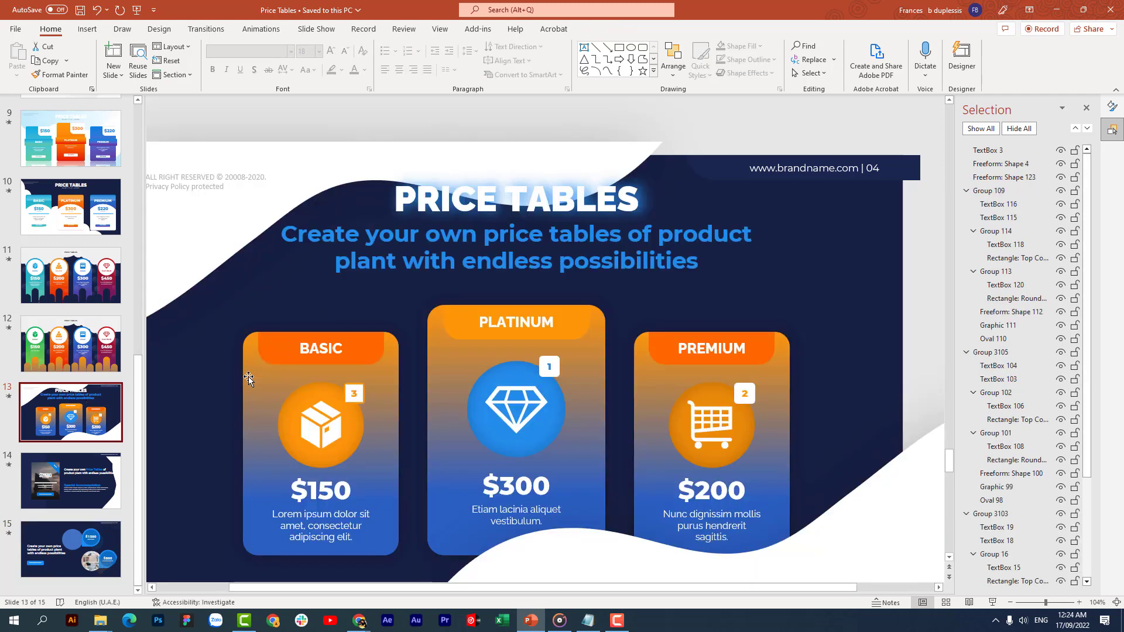
left_click(248, 376)
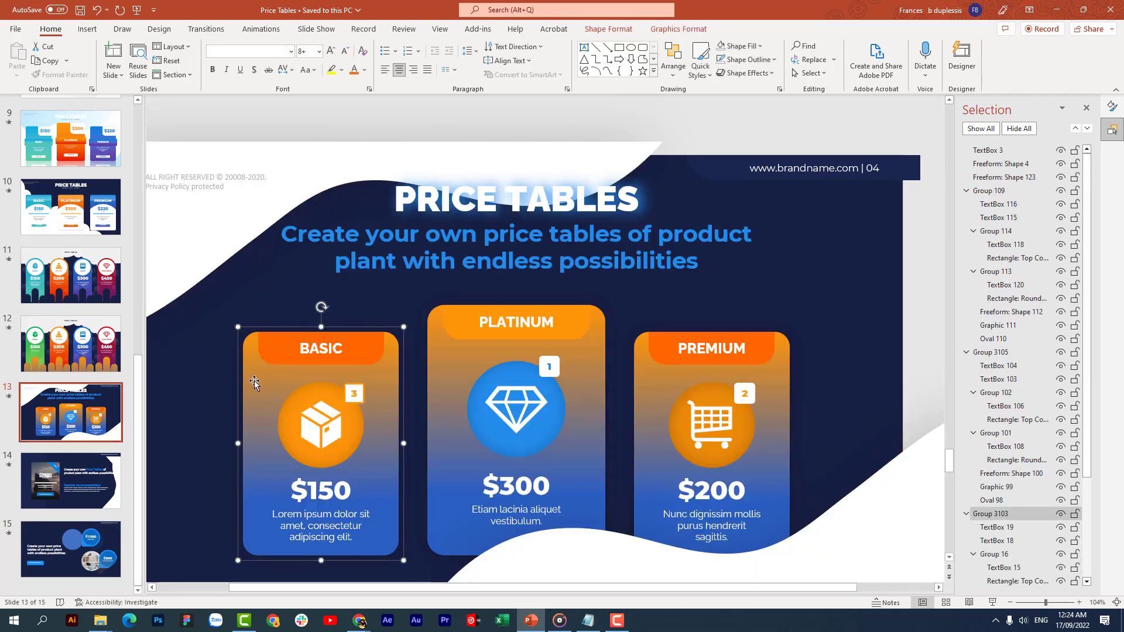
left_click(254, 381)
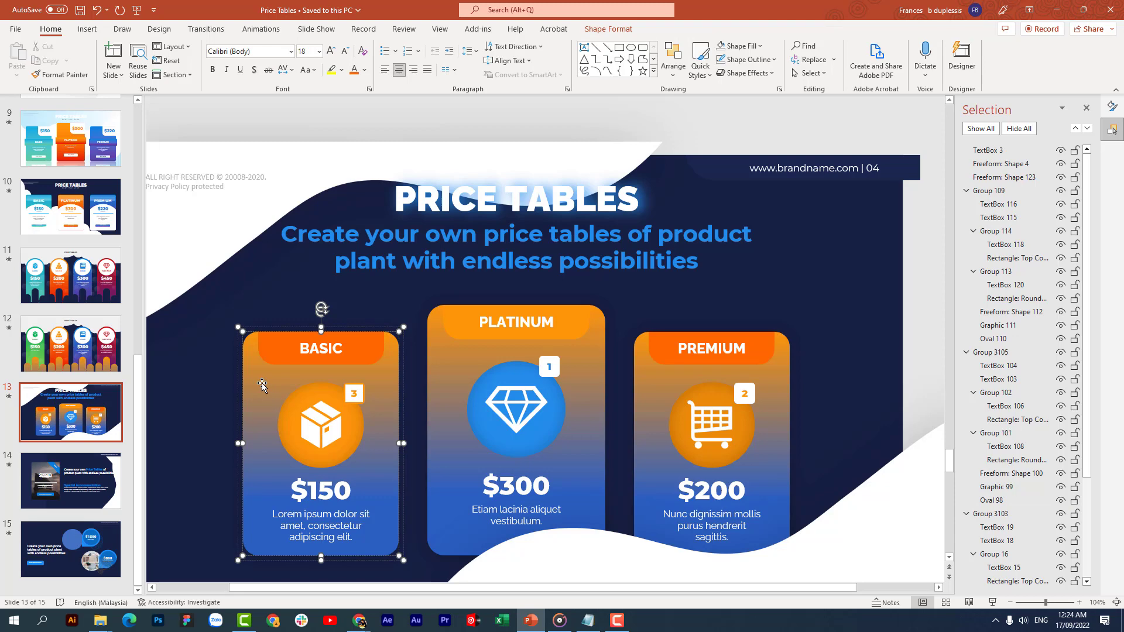
right_click(262, 382)
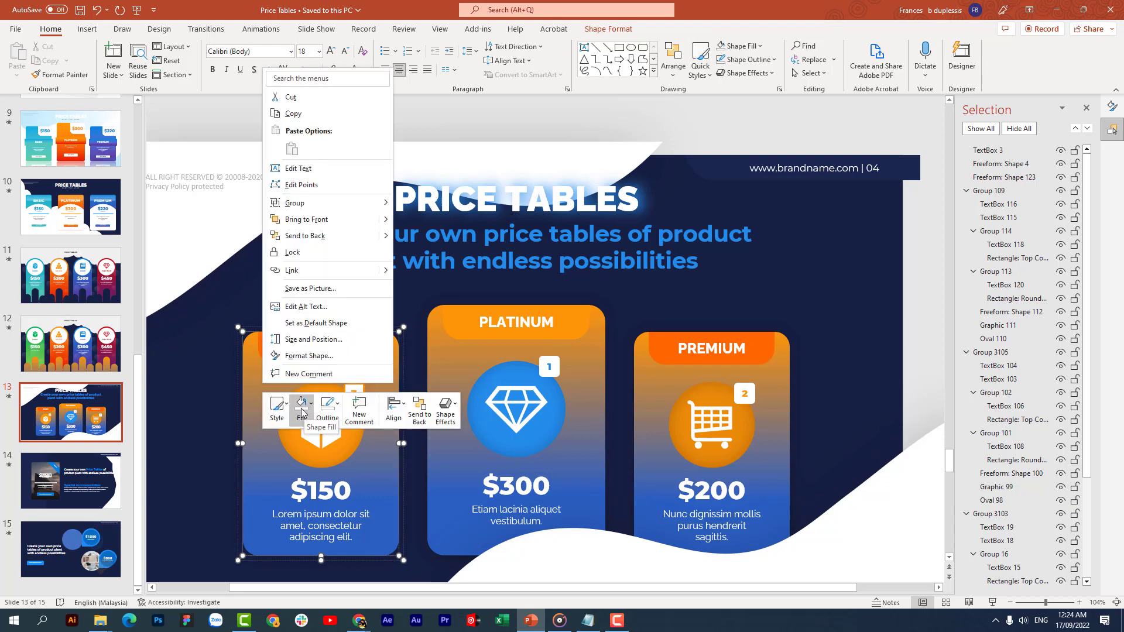
left_click(328, 356)
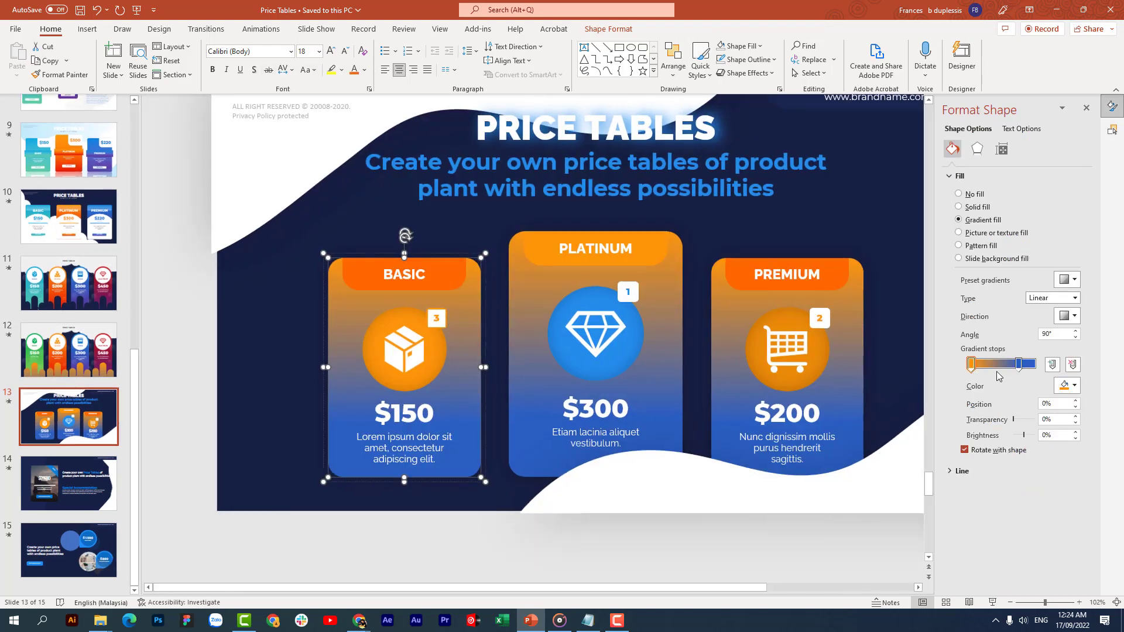
Give slide 15's blue circle an orange-to-blue Gradient fill through Format Shape.
left_click(76, 479)
left_click(68, 551)
left_click(581, 254)
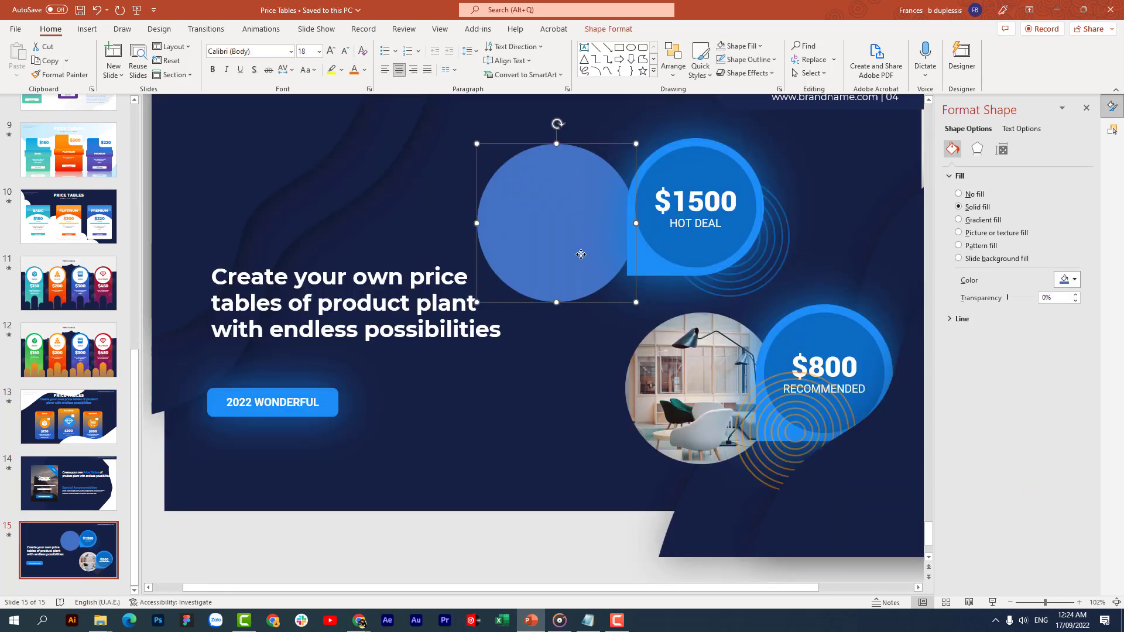
right_click(581, 254)
left_click(631, 580)
left_click(980, 223)
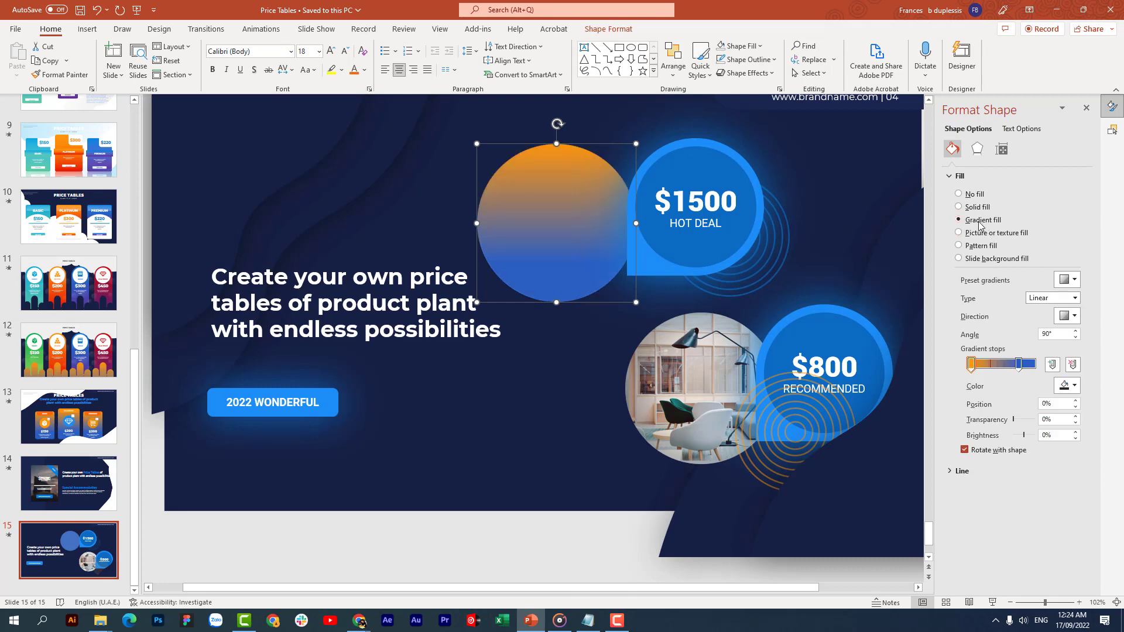
left_click(53, 428)
left_click(61, 486)
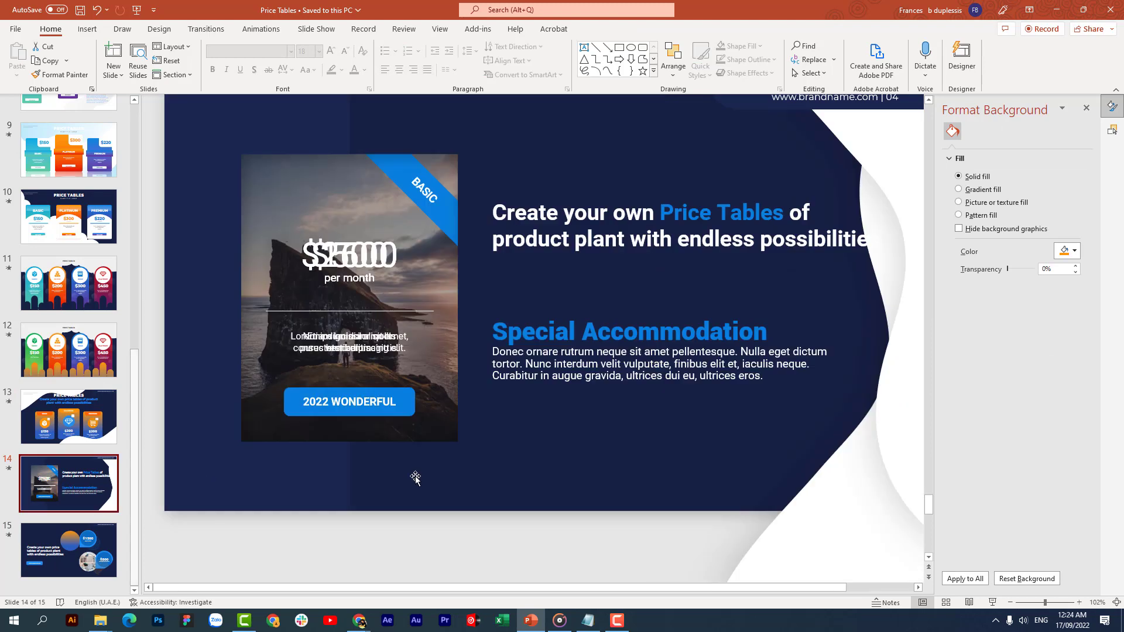
left_click(117, 530)
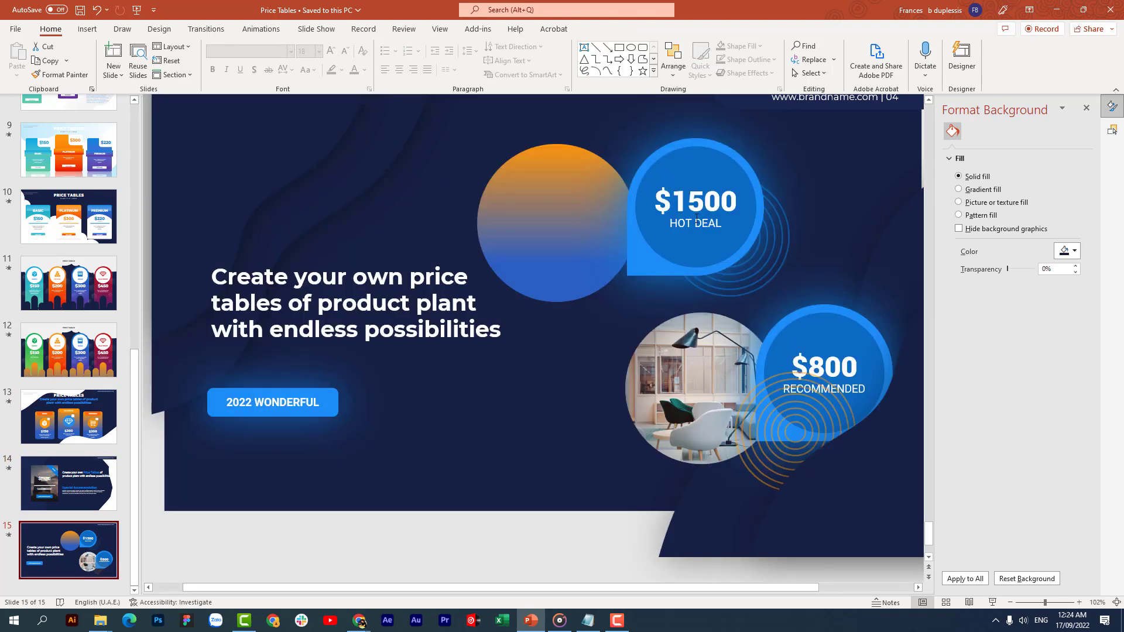
Open the Selection Pane, unhide the bridge photo, and select it.
left_click(811, 72)
left_click(815, 113)
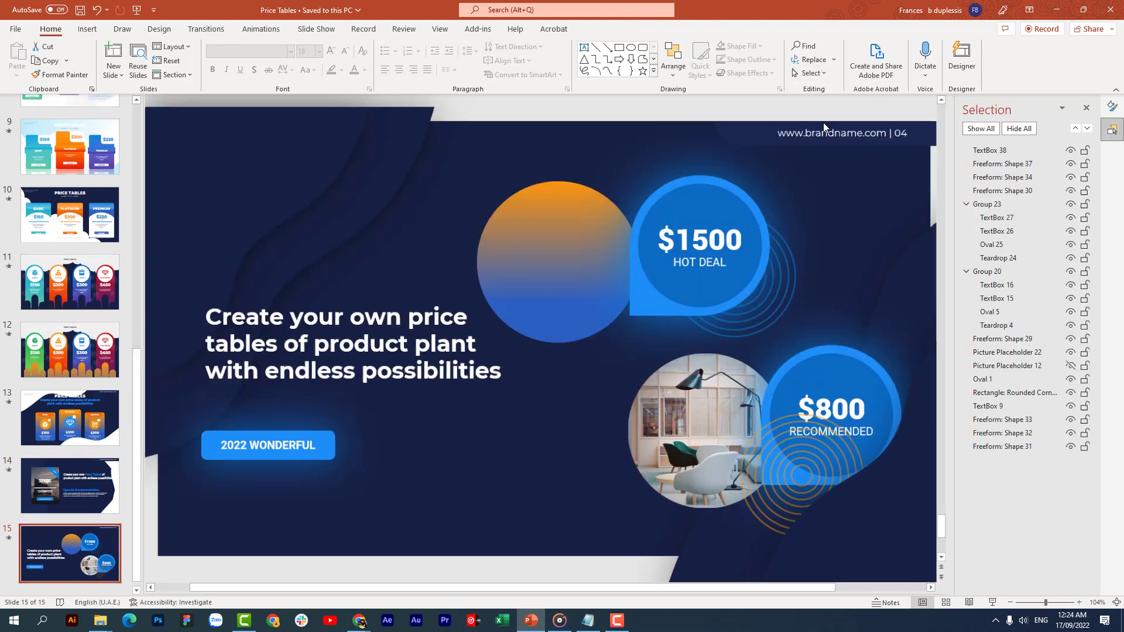
left_click(1070, 365)
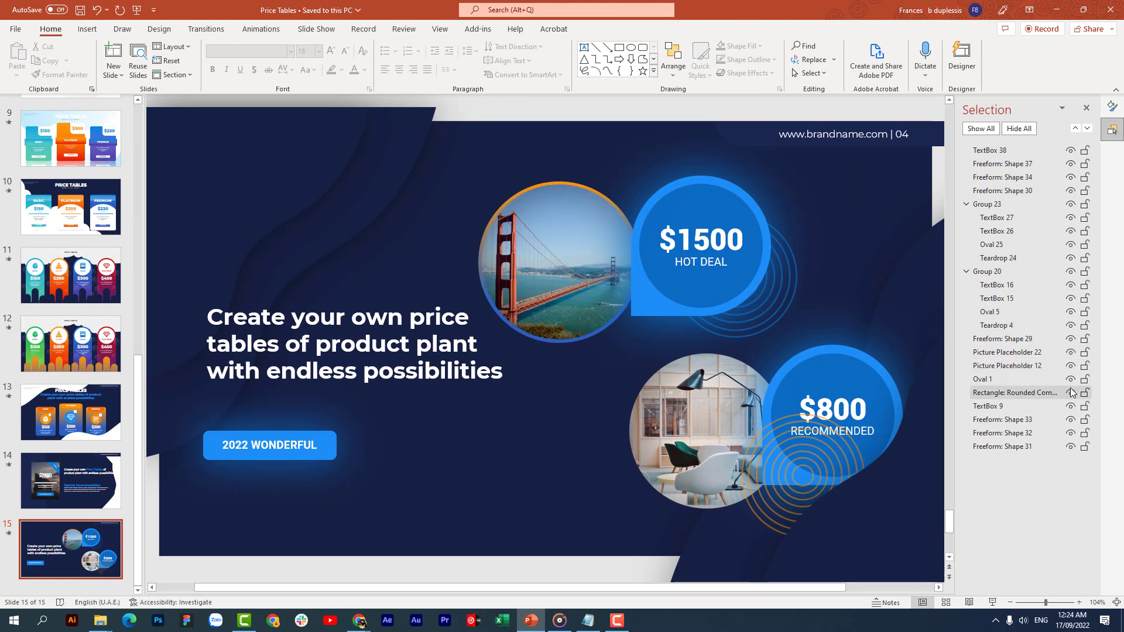
left_click(1070, 366)
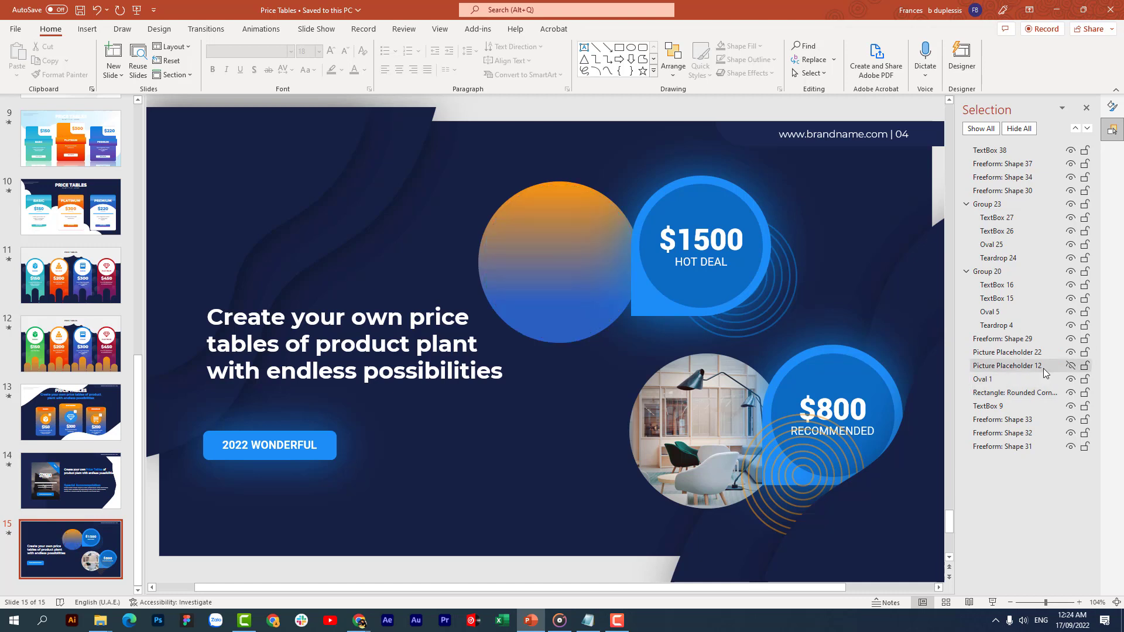
left_click(1070, 366)
left_click(603, 258)
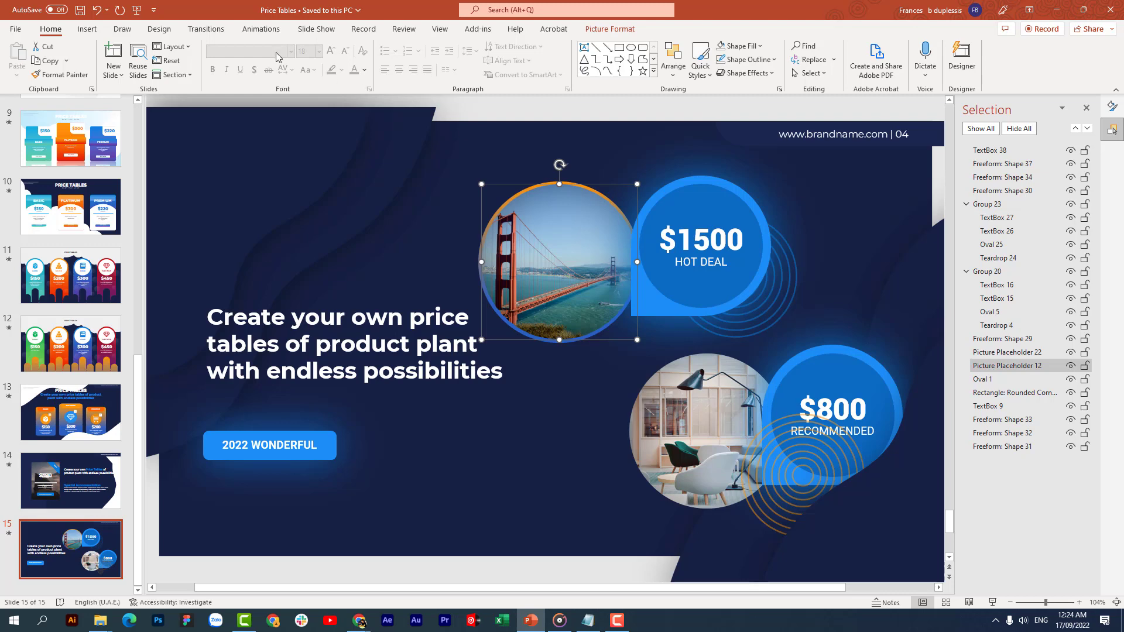
Copy the bridge photo's Fly In animation onto the gradient circle with Animation Painter, then preview.
left_click(261, 30)
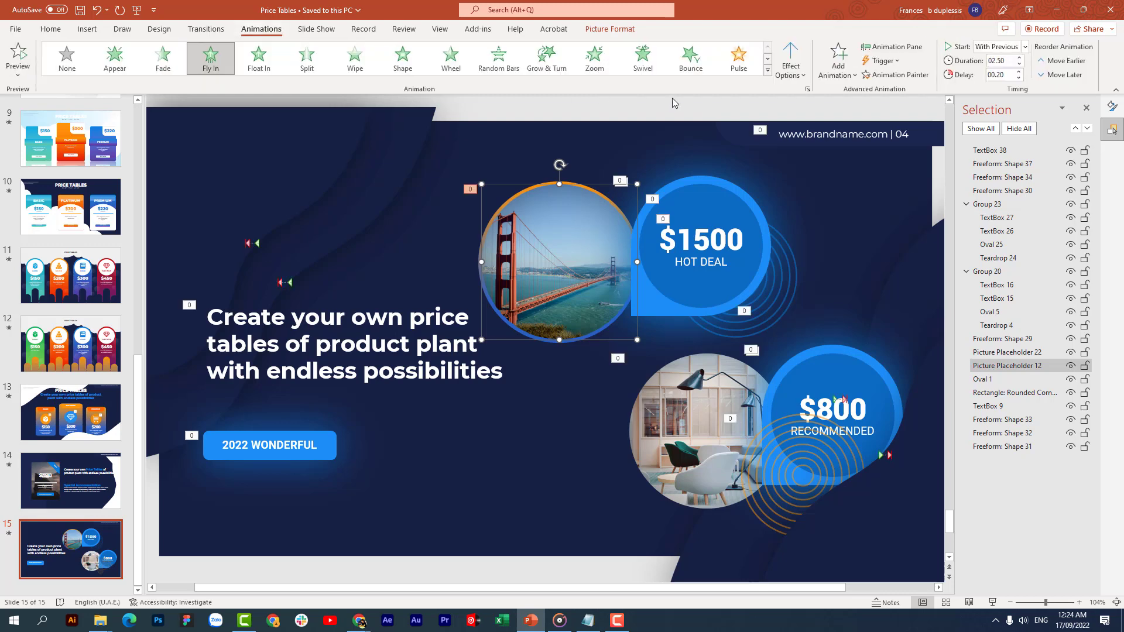
left_click(878, 79)
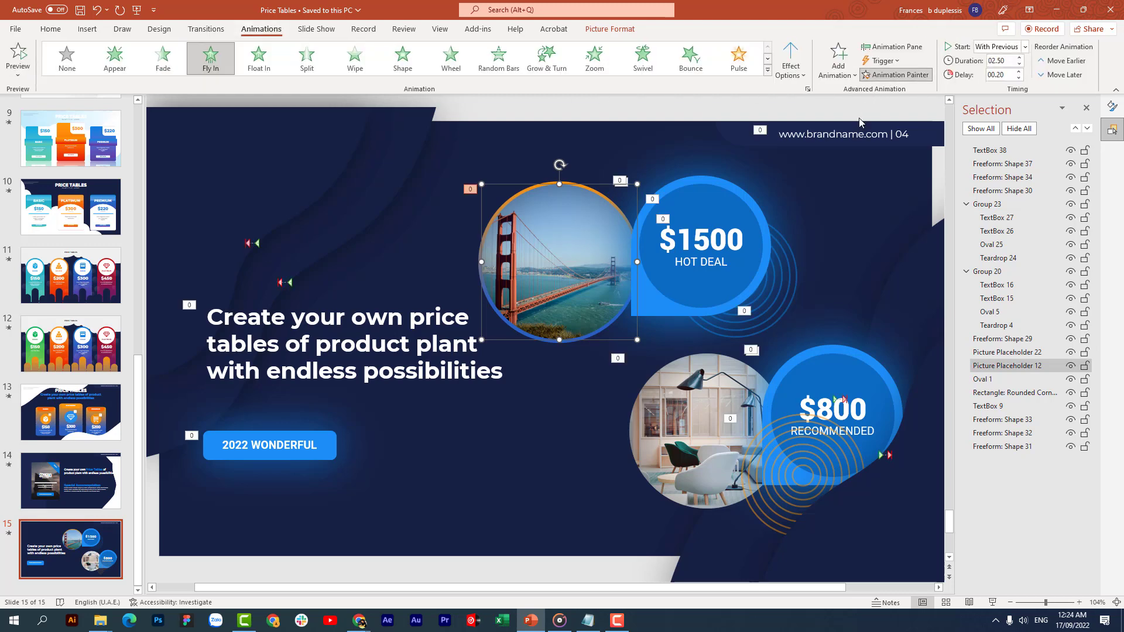
left_click(1071, 366)
left_click(543, 208)
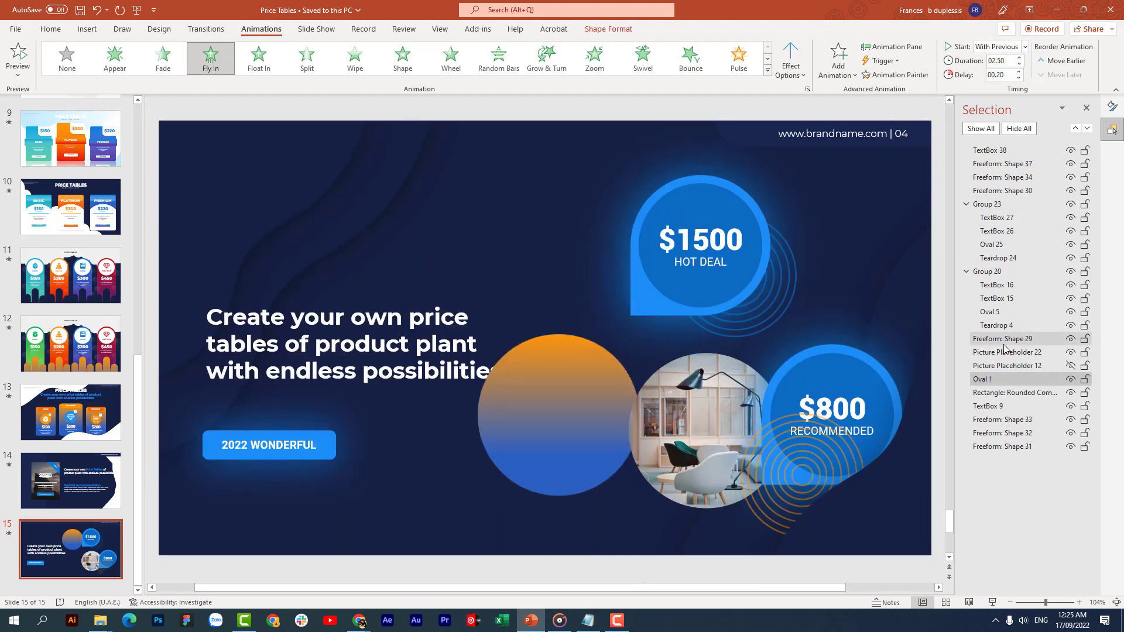
left_click(1071, 366)
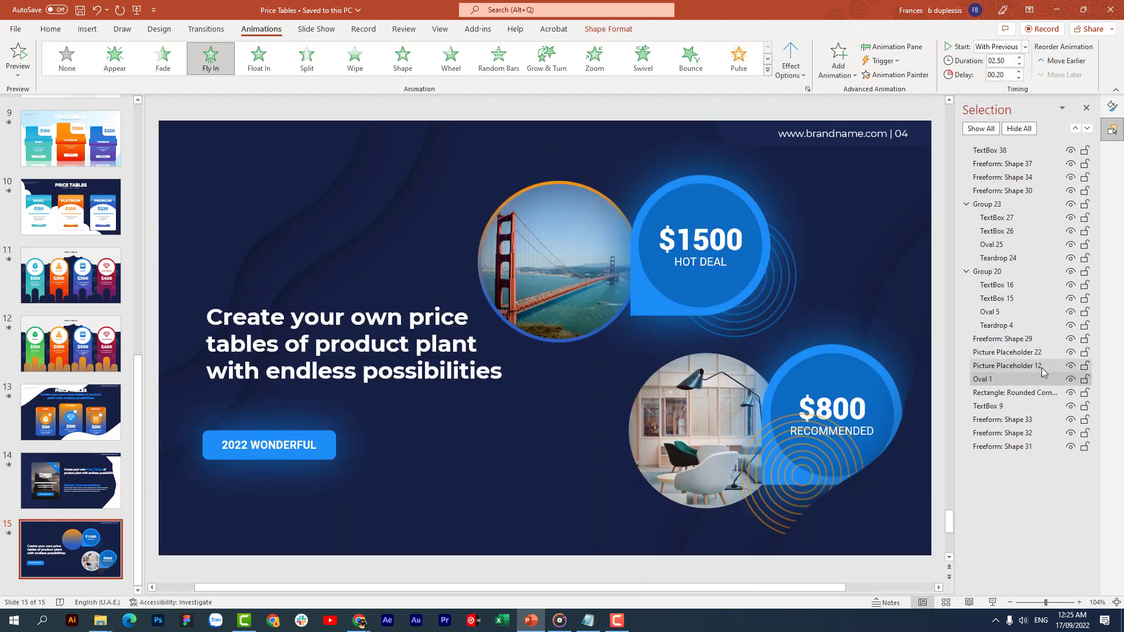
left_click(9, 534)
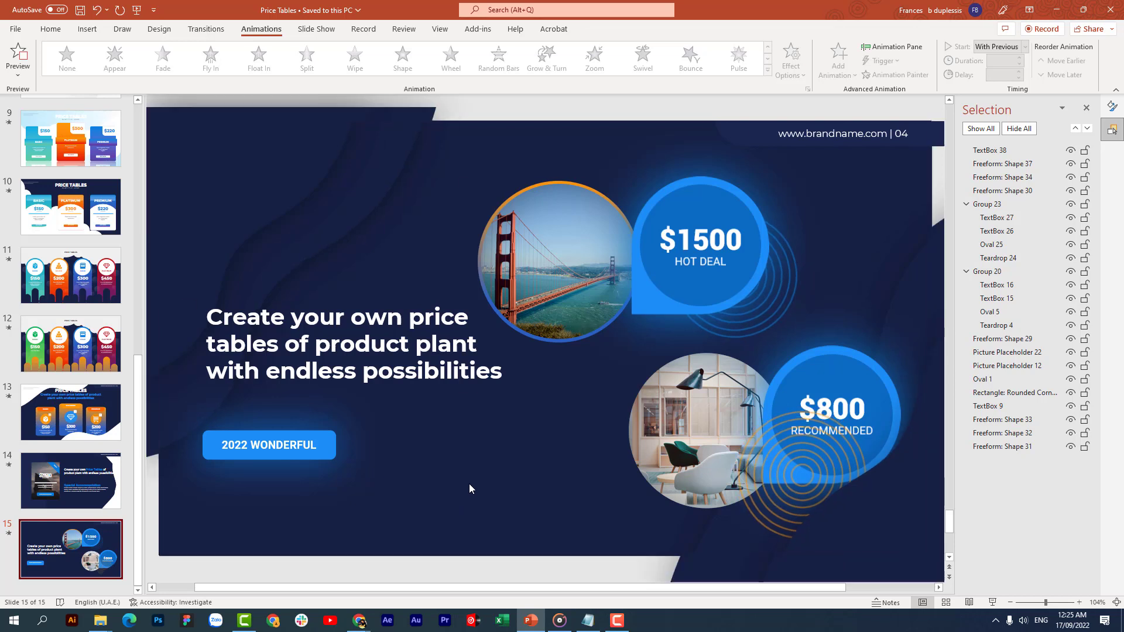
Centre the bridge photo and gradient ring on each other horizontally and vertically.
left_click(497, 311)
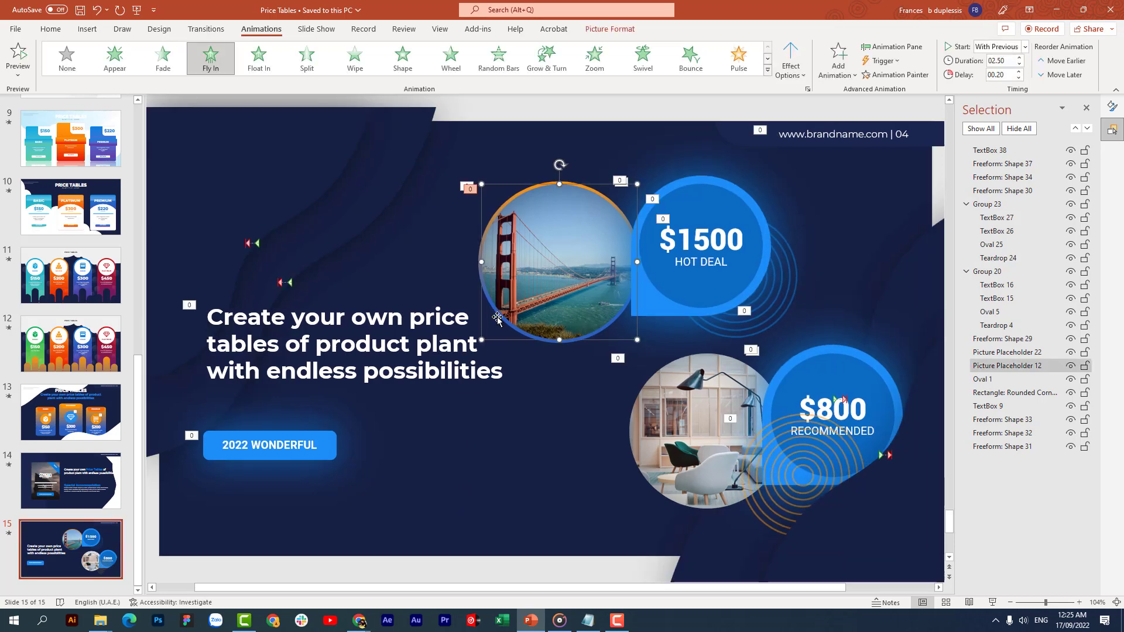
left_click(981, 379)
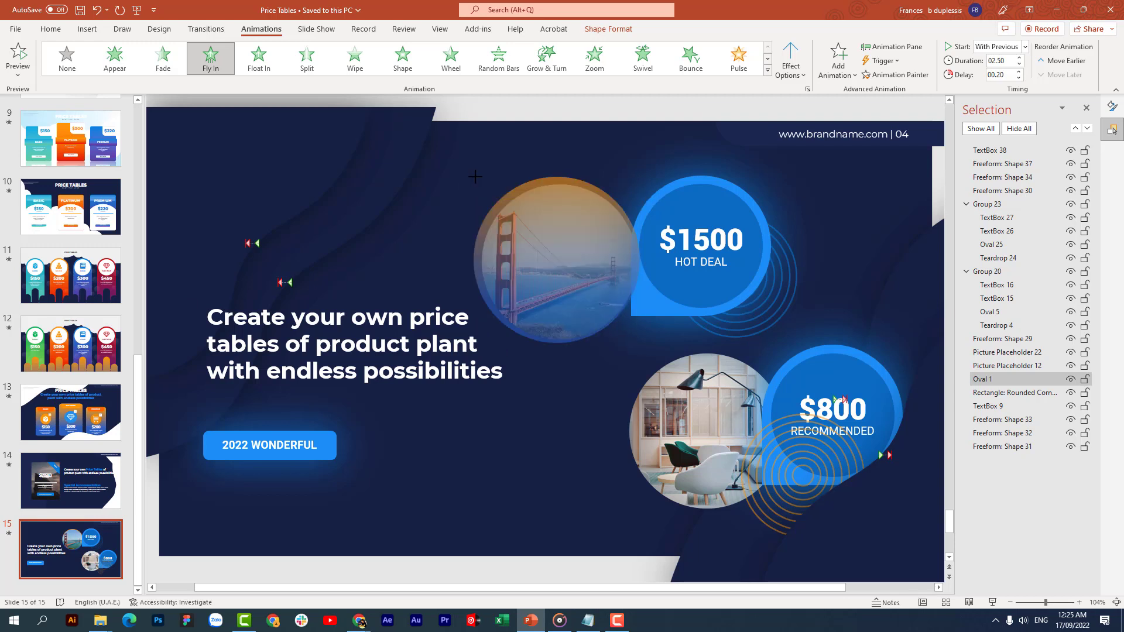
left_click(586, 216)
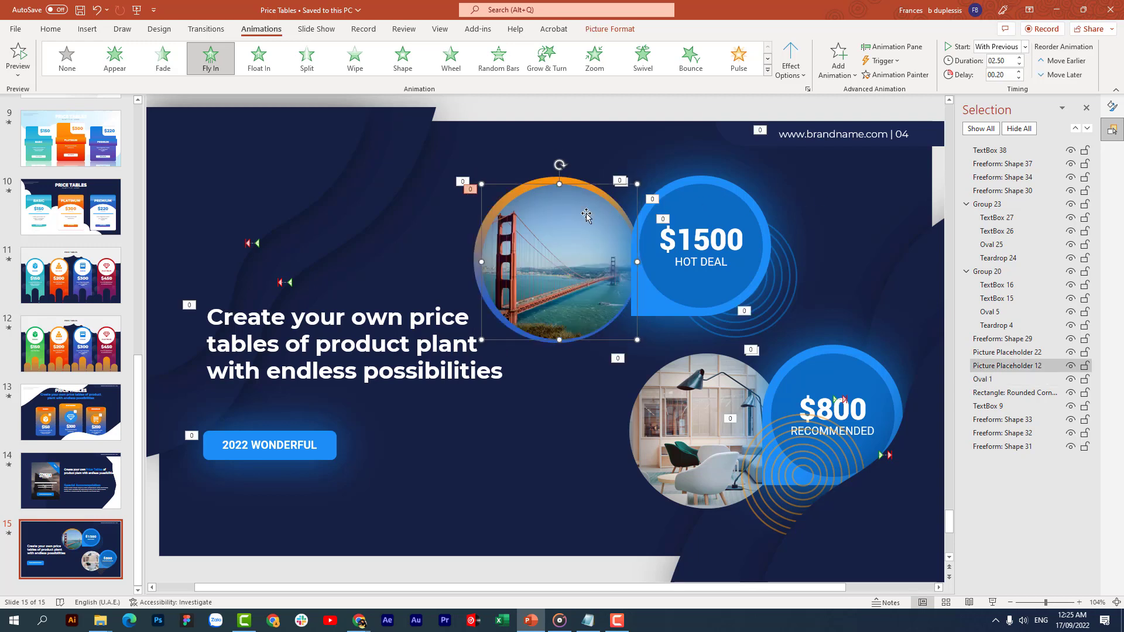
left_click(547, 179)
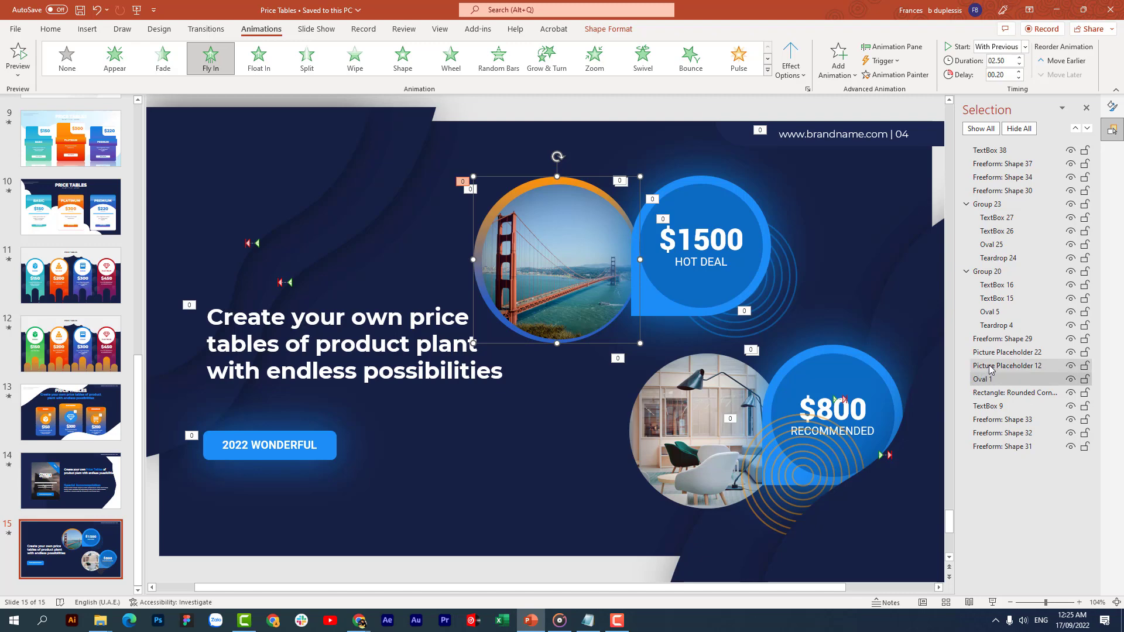
left_click(990, 366, "ctrl")
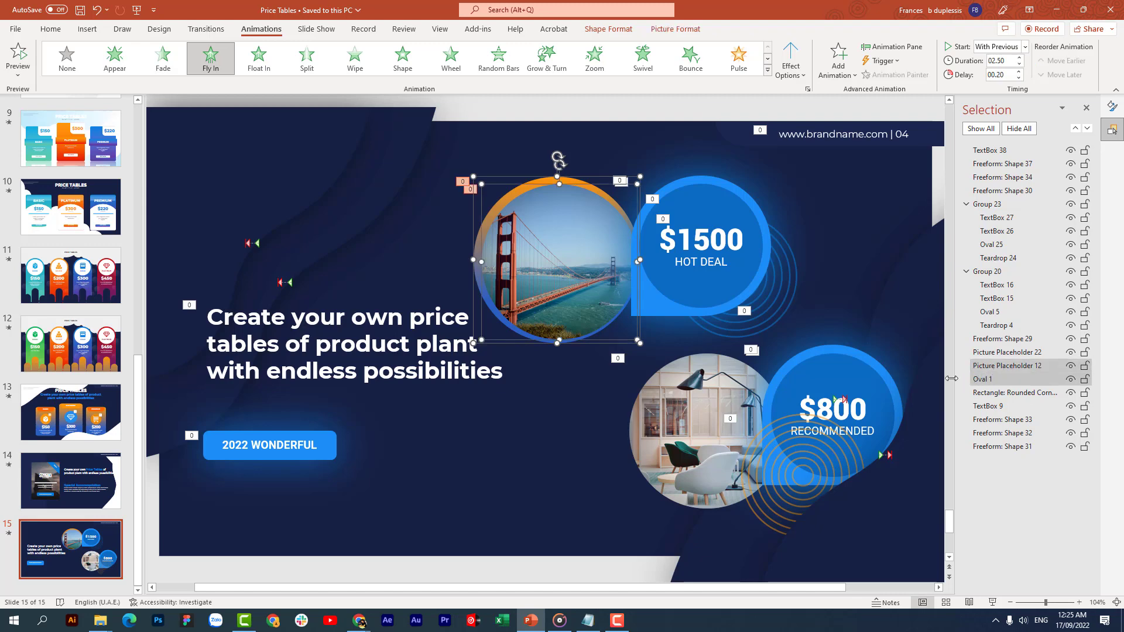
left_click(675, 29)
left_click(911, 59)
left_click(911, 89)
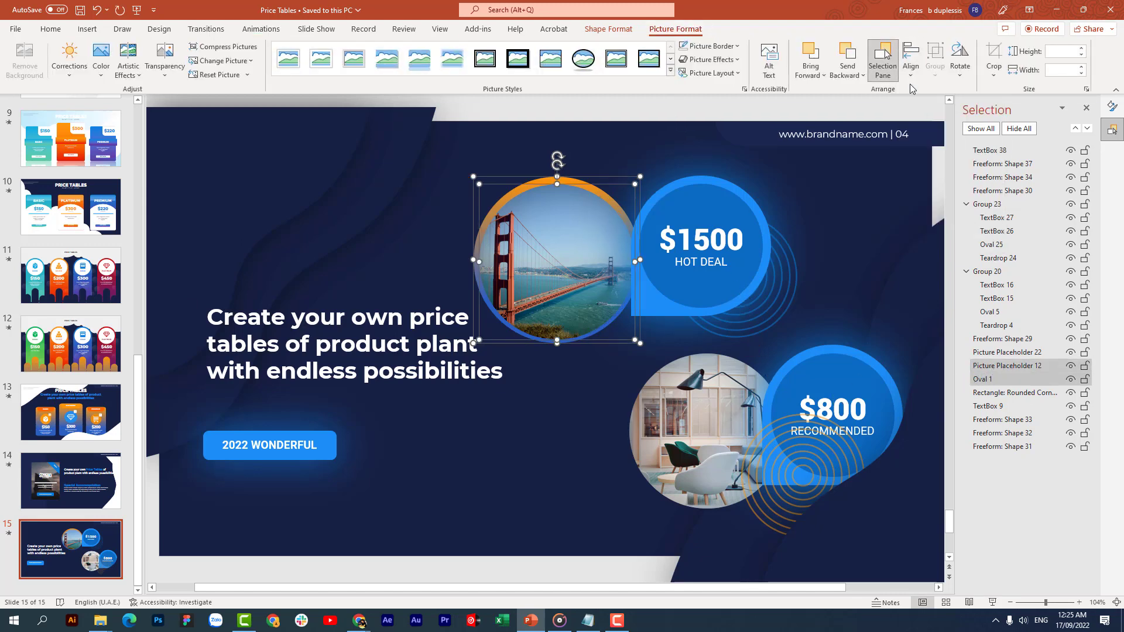
left_click(911, 75)
left_click(926, 164)
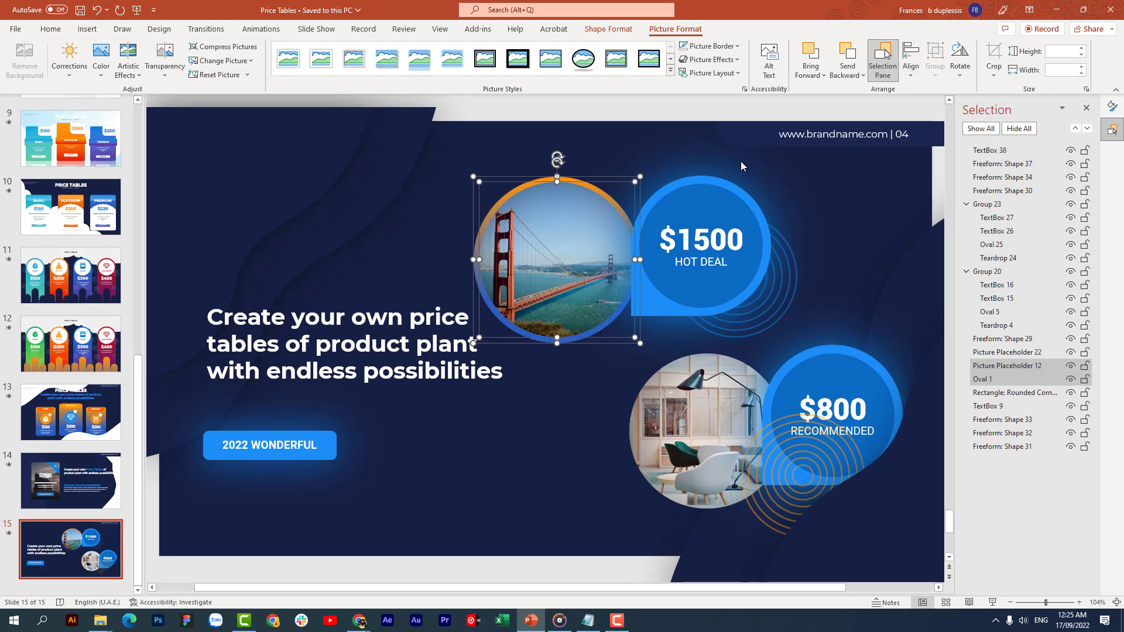
left_click(680, 156)
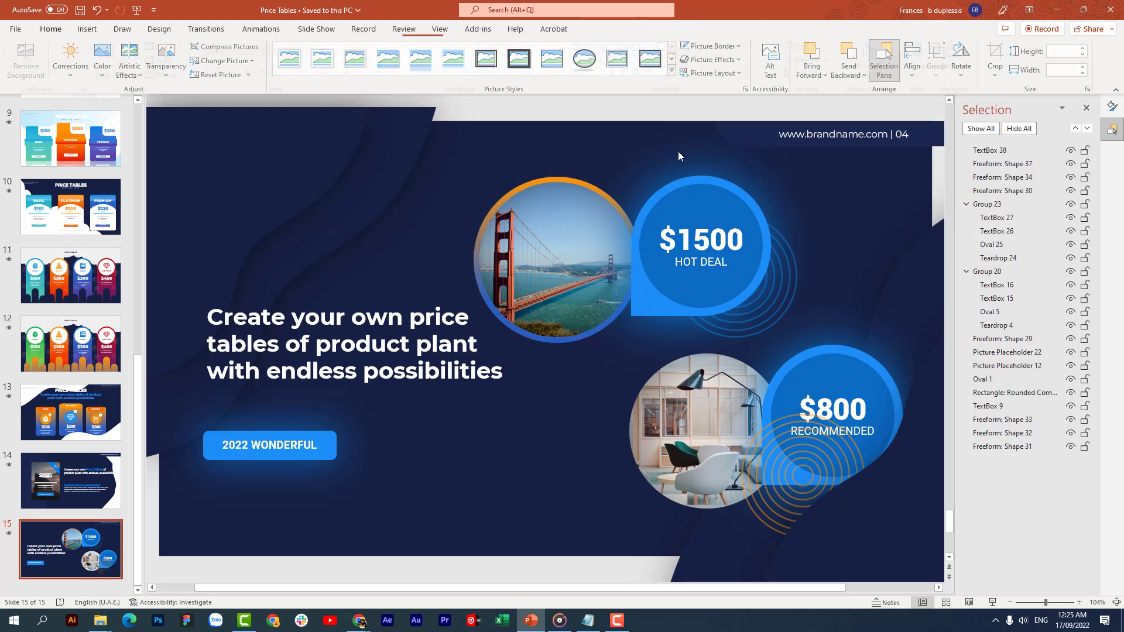
Check the $1500 teardrop shapes, then select the gradient ring framing the bridge photo.
left_click(996, 383)
right_click(593, 337)
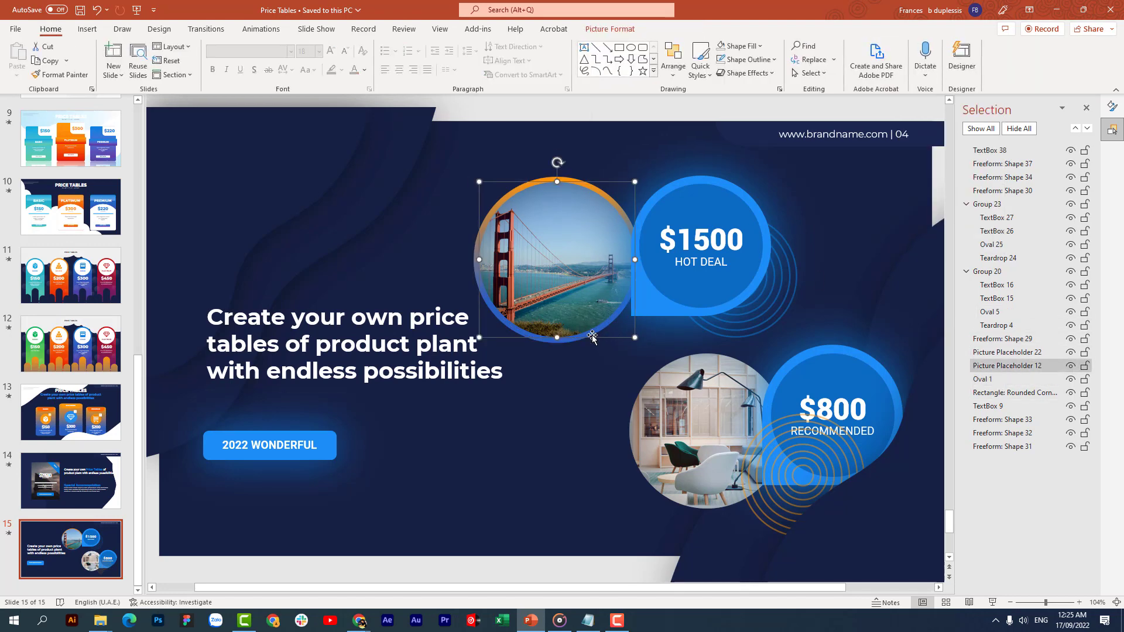
left_click(566, 348)
left_click(558, 339)
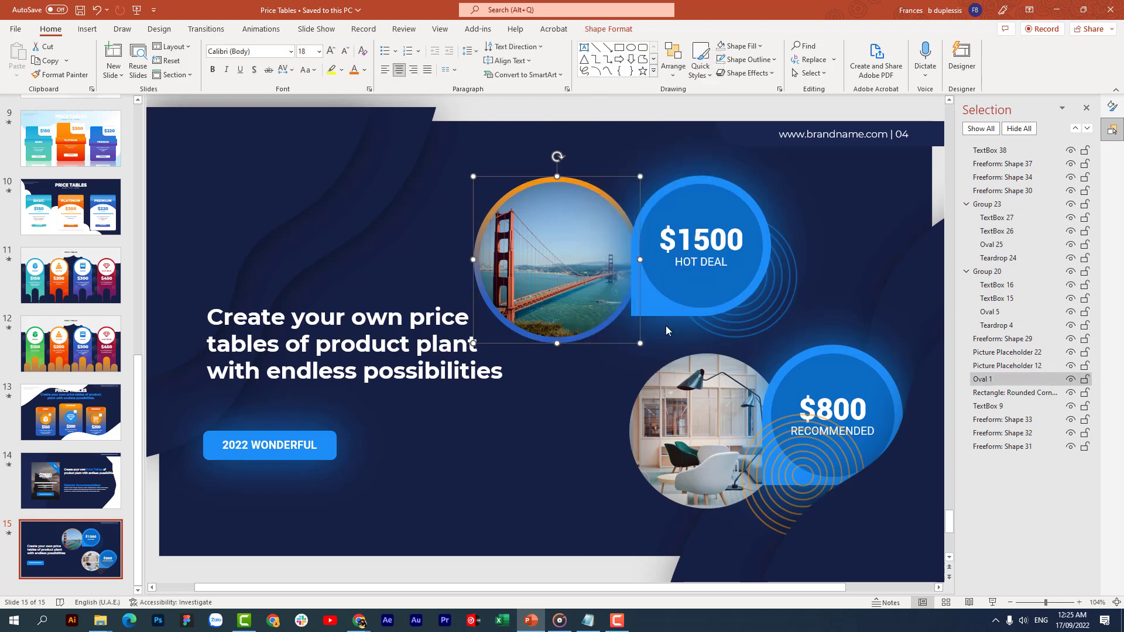
left_click(683, 331)
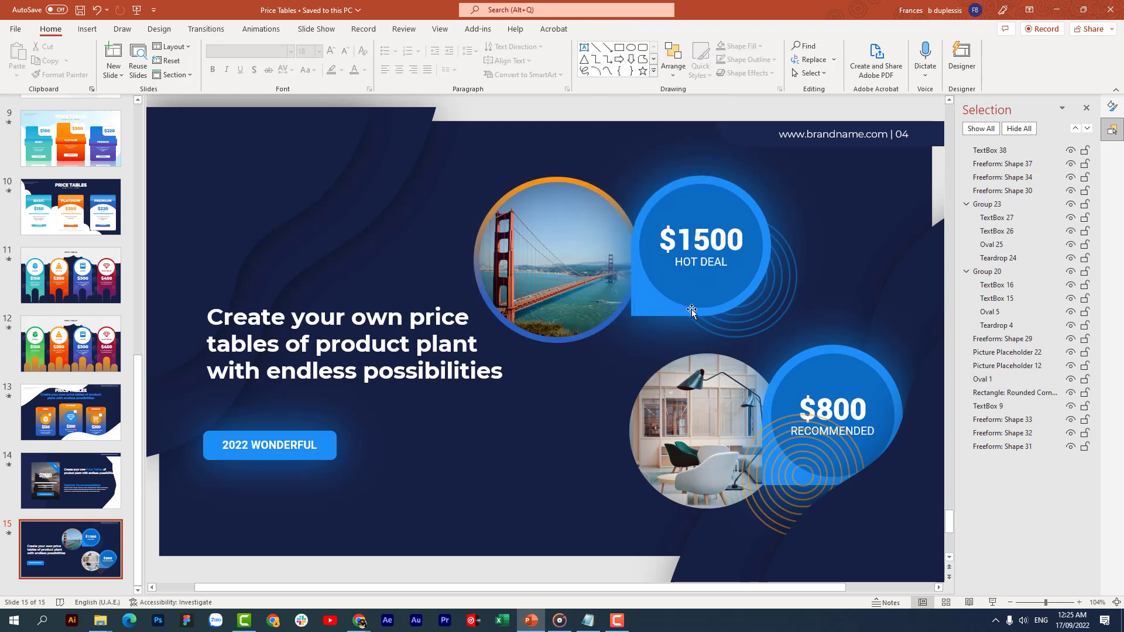
left_click(689, 310)
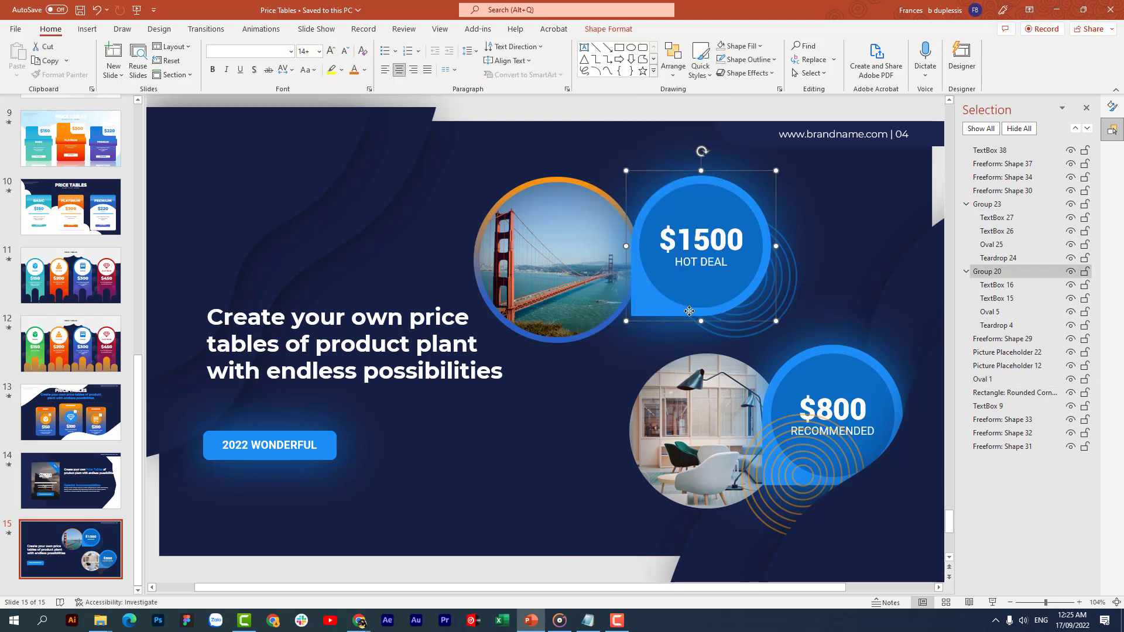
left_click(990, 311)
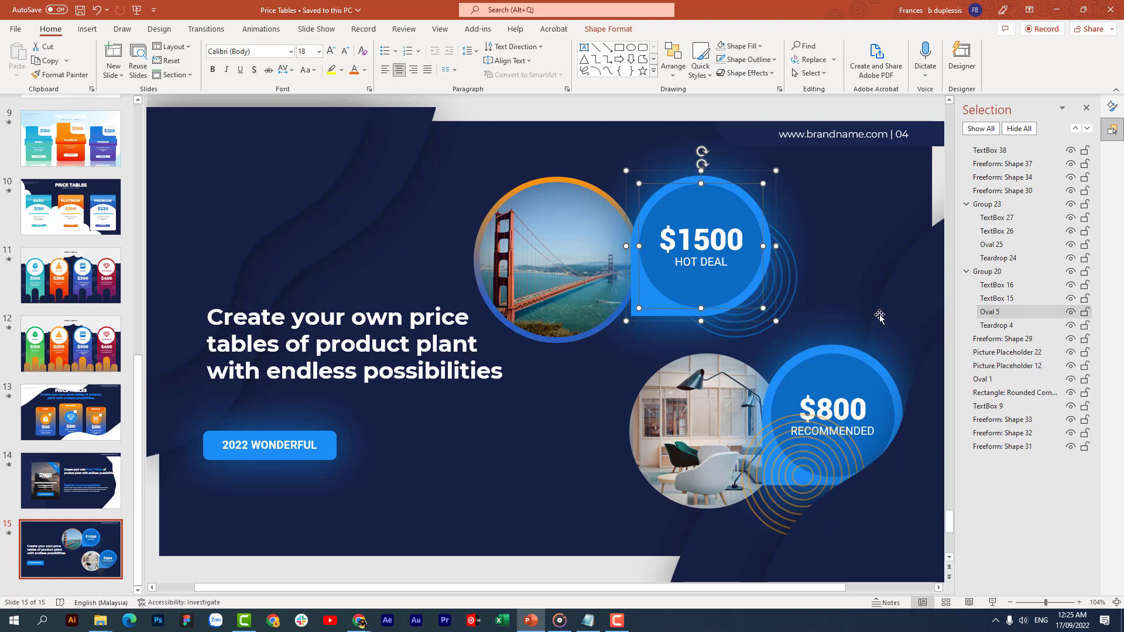
left_click(683, 316)
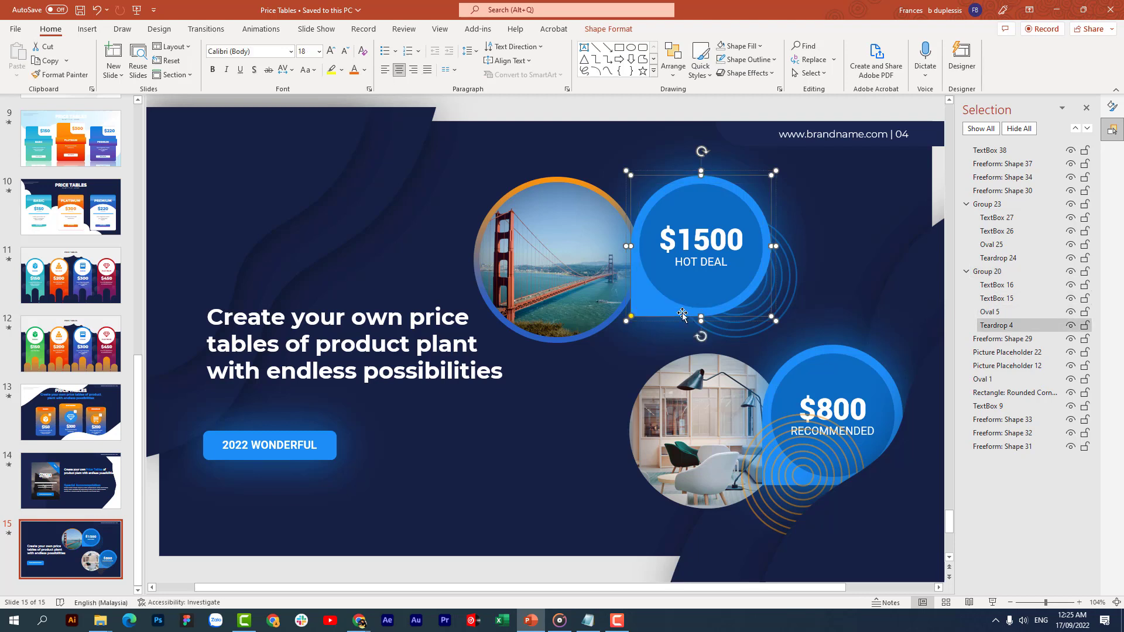
left_click(578, 339)
left_click(573, 344)
Add a Gold 11 pt glow preset to the photo circle at about 88% transparency, then replay animations.
right_click(573, 342)
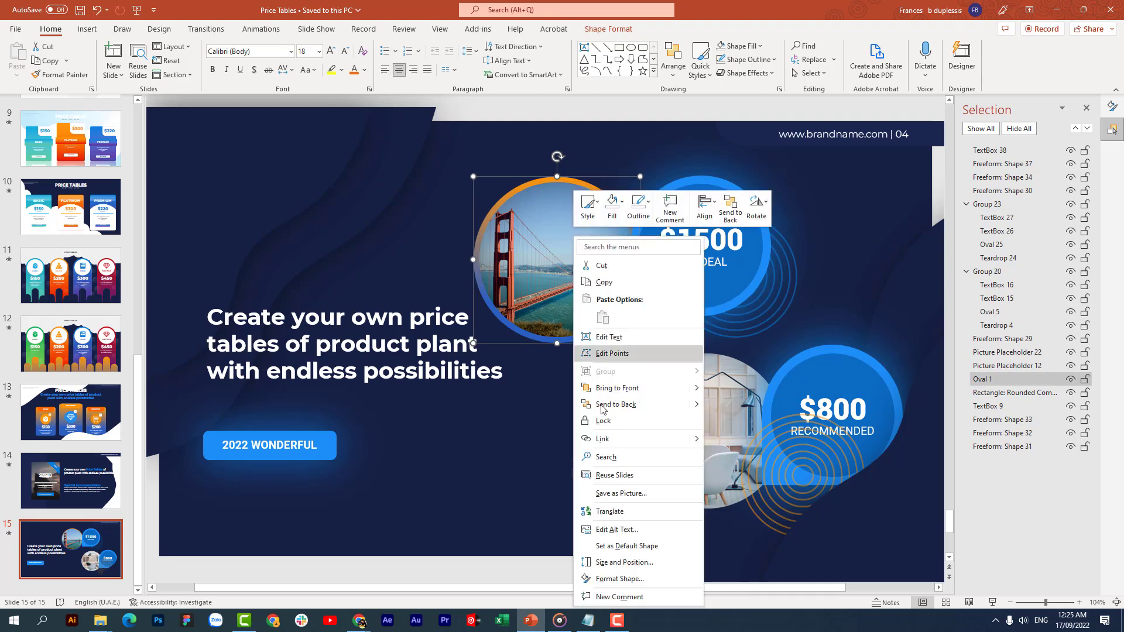
left_click(609, 566)
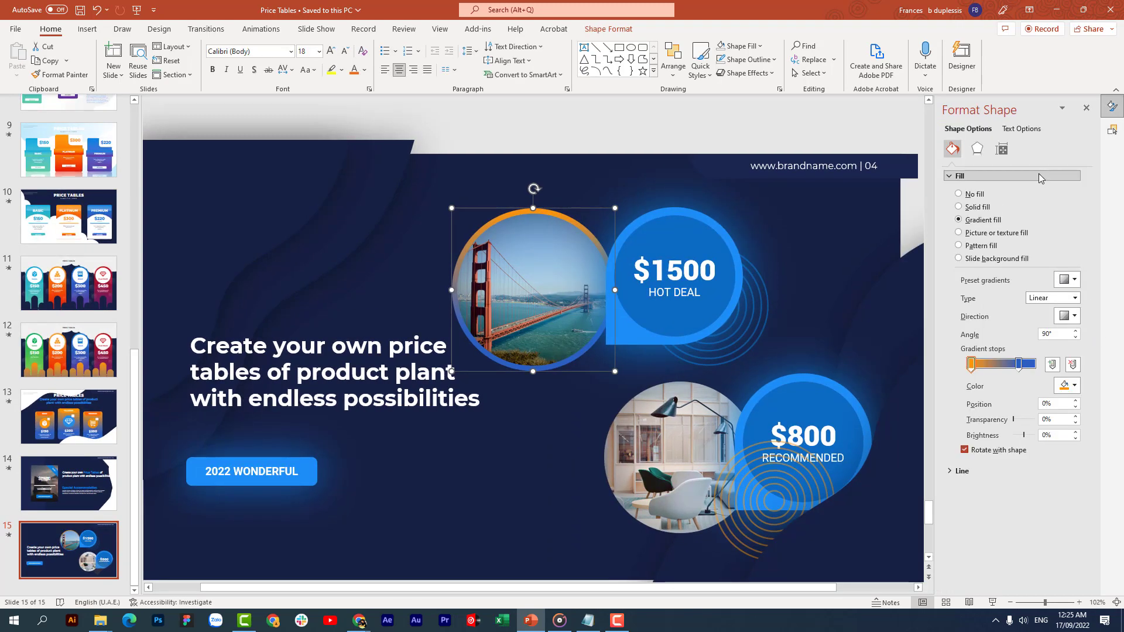
left_click(976, 150)
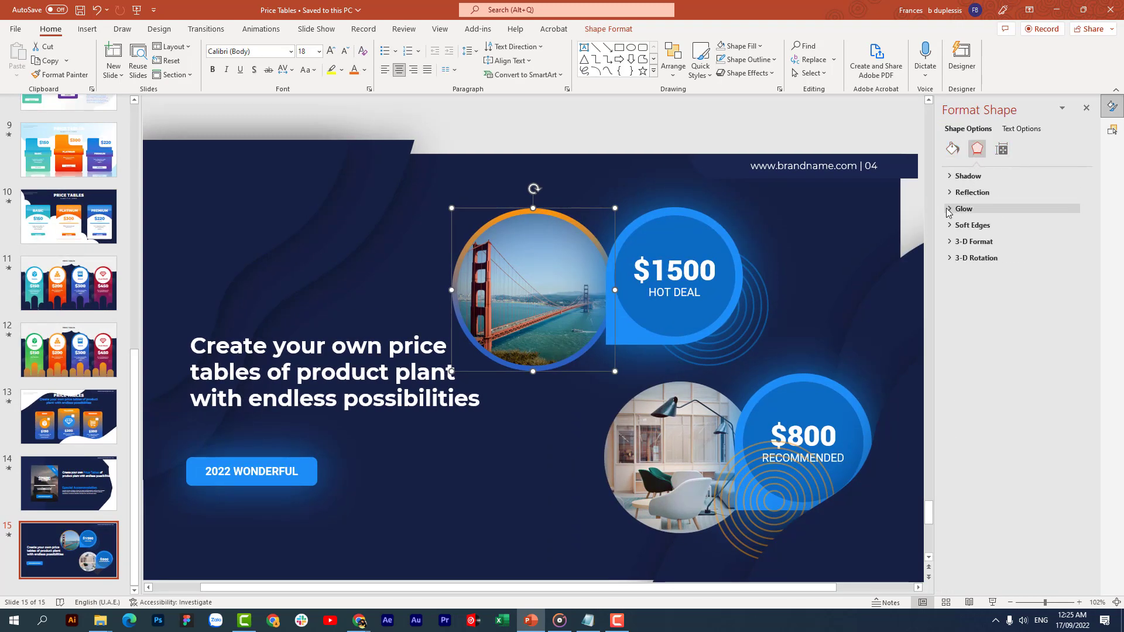
left_click(963, 209)
left_click(1075, 228)
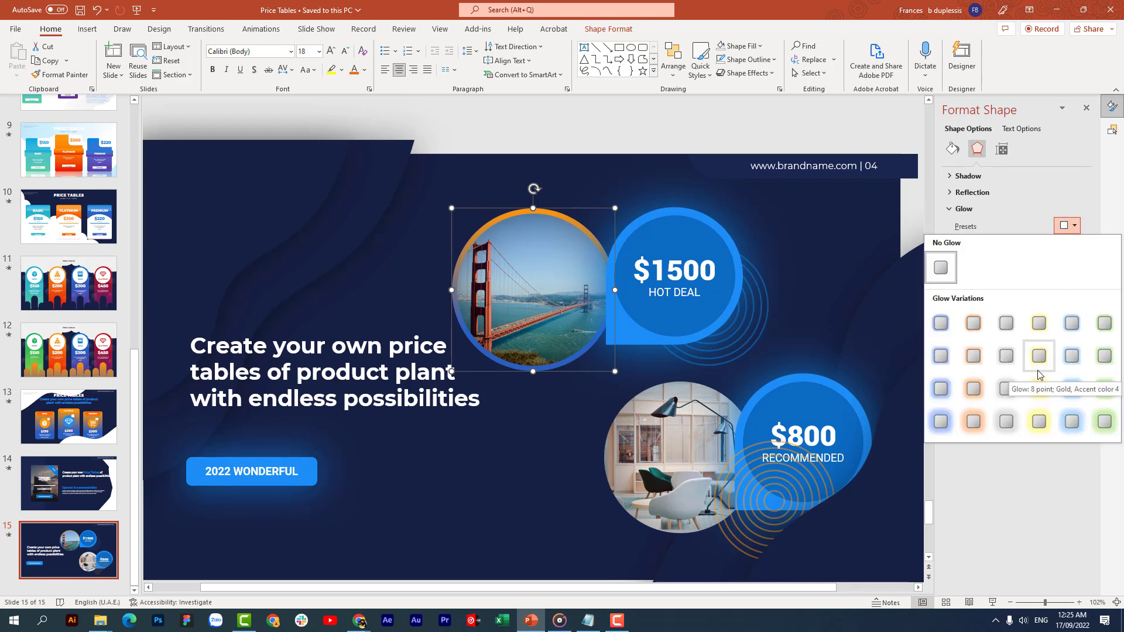
left_click(1037, 394)
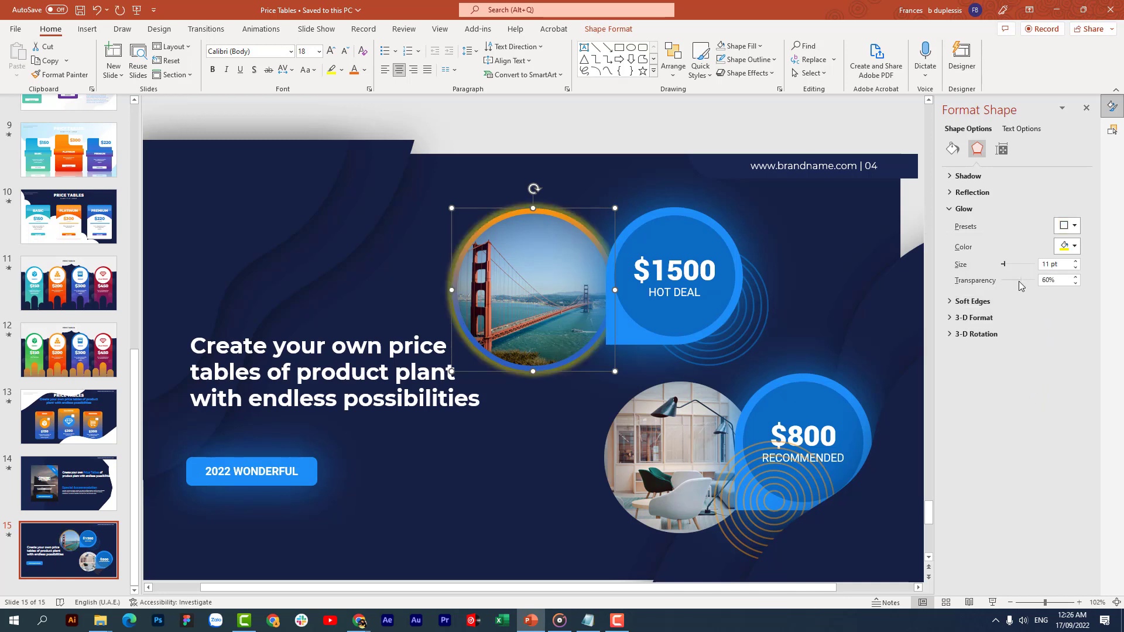
left_click_drag(1023, 280, 1031, 283)
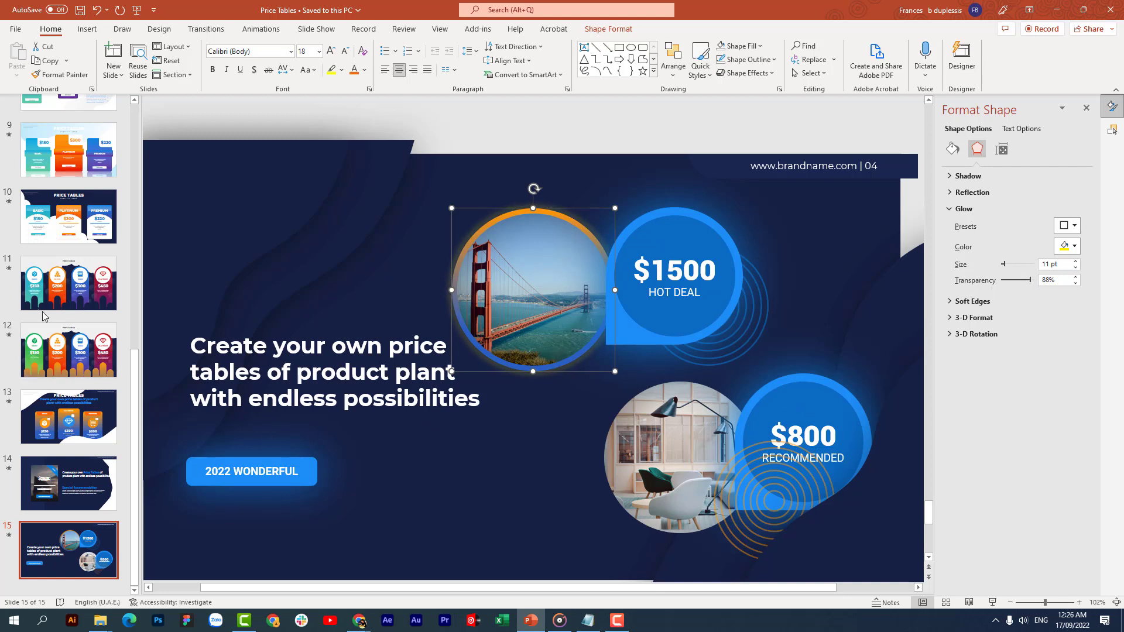
left_click(8, 536)
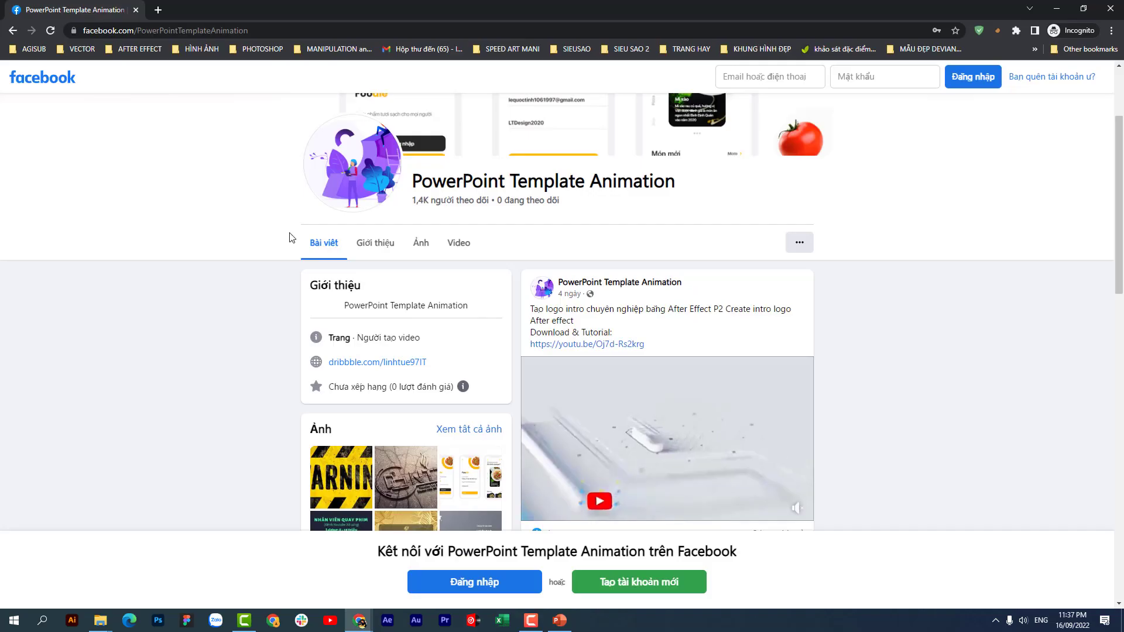
Select the PowerPoint Template Animation page's web address in the address bar.
scroll(865, 471, "down", 3)
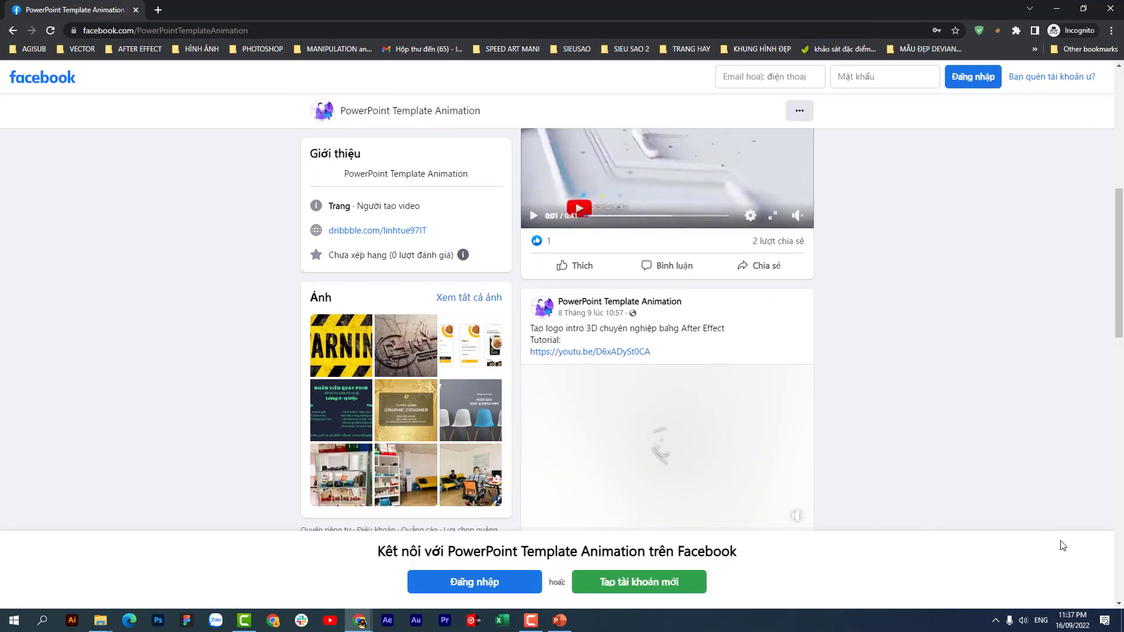
scroll(865, 470, "down", 3)
scroll(864, 469, "down", 3)
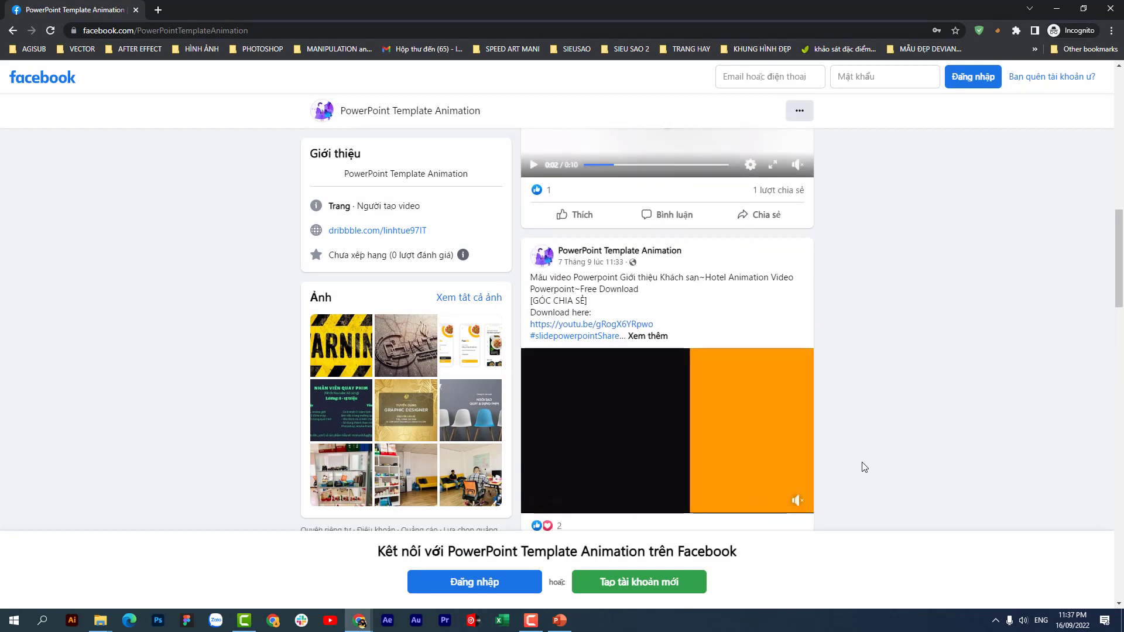
scroll(861, 465, "up", 5)
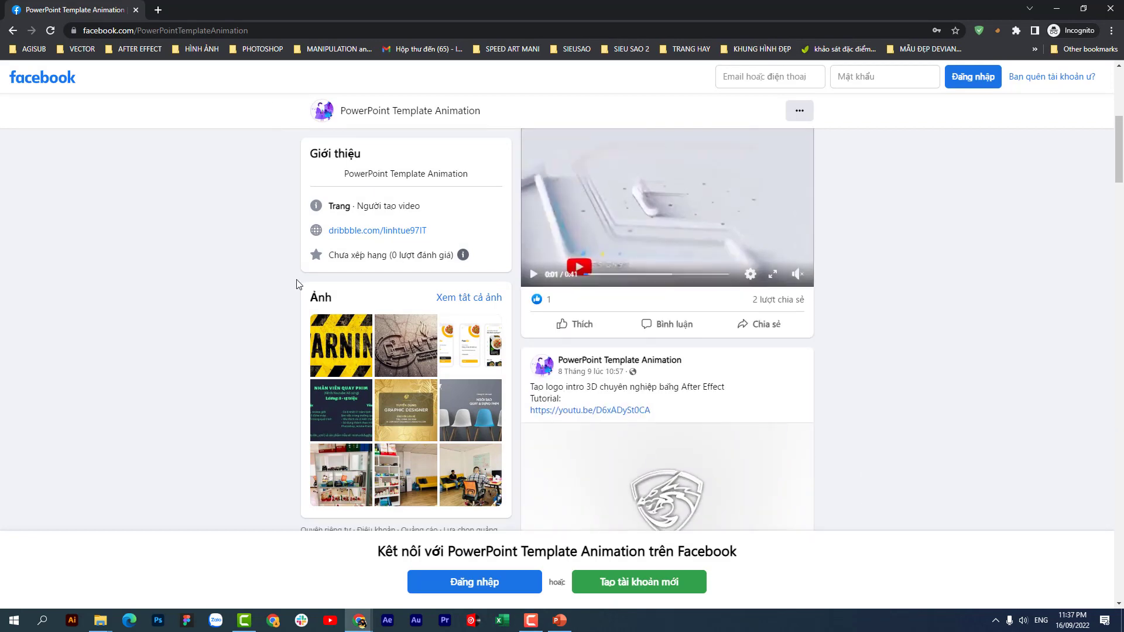
scroll(281, 298, "up", 5)
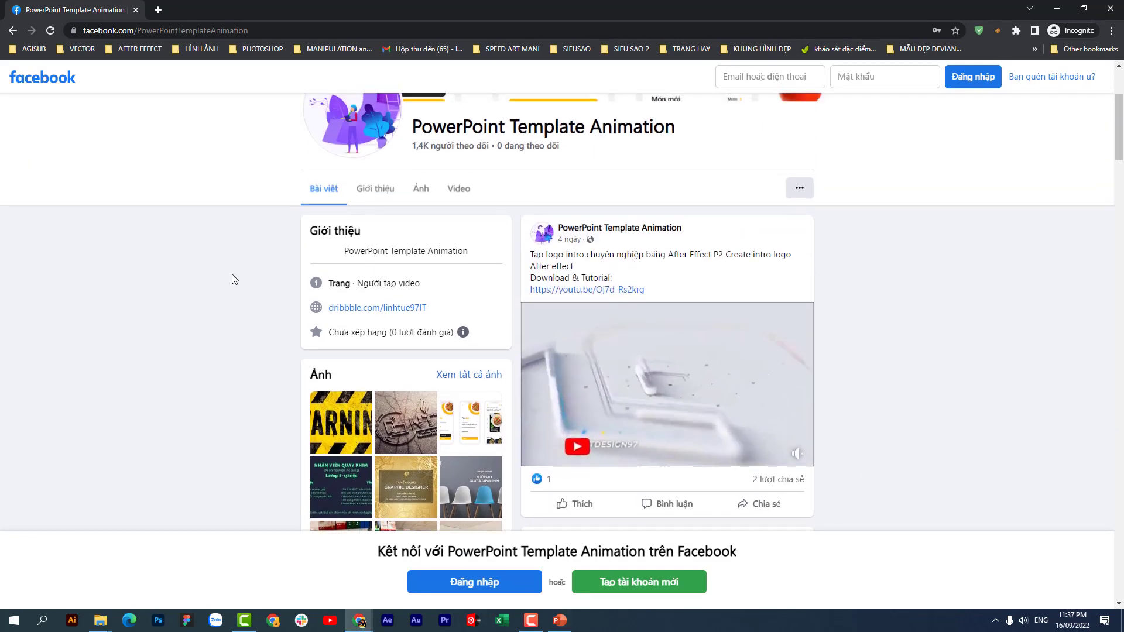
scroll(233, 279, "up", 5)
left_click(234, 30)
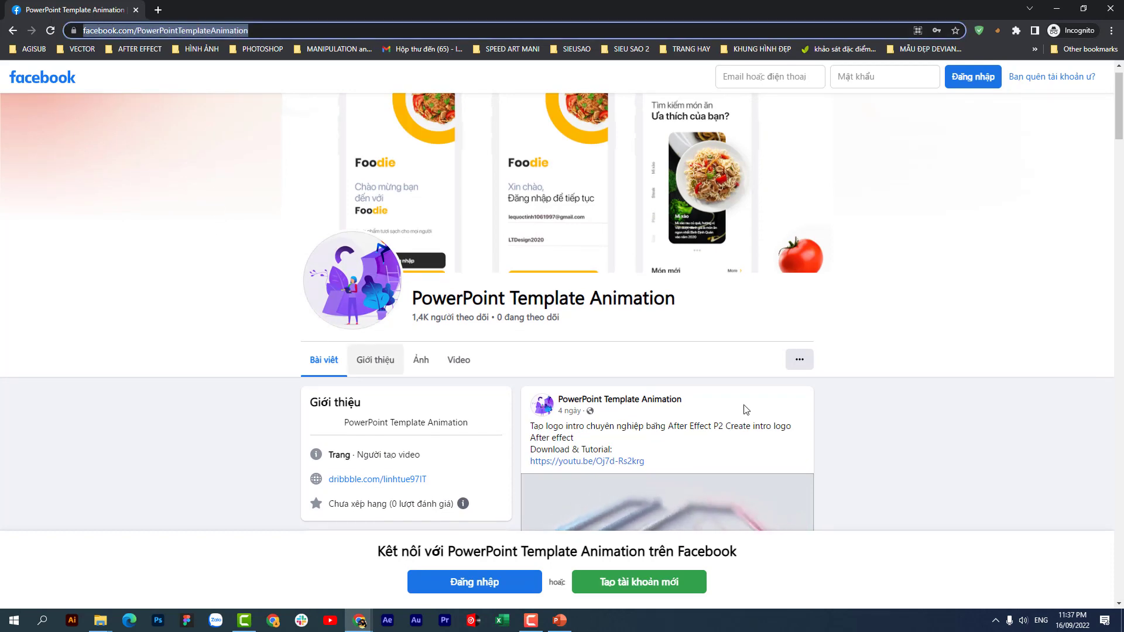
Expand the full text of the hotel video post in the page feed.
scroll(895, 431, "down", 3)
scroll(894, 431, "down", 4)
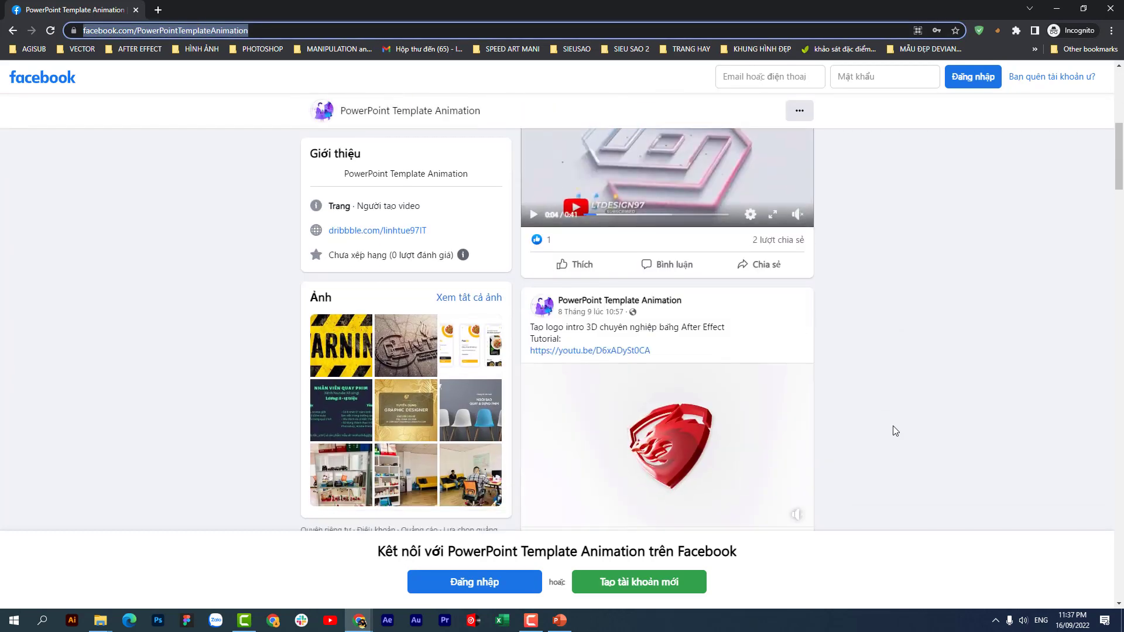
scroll(894, 431, "down", 3)
scroll(894, 431, "down", 4)
scroll(890, 432, "down", 1)
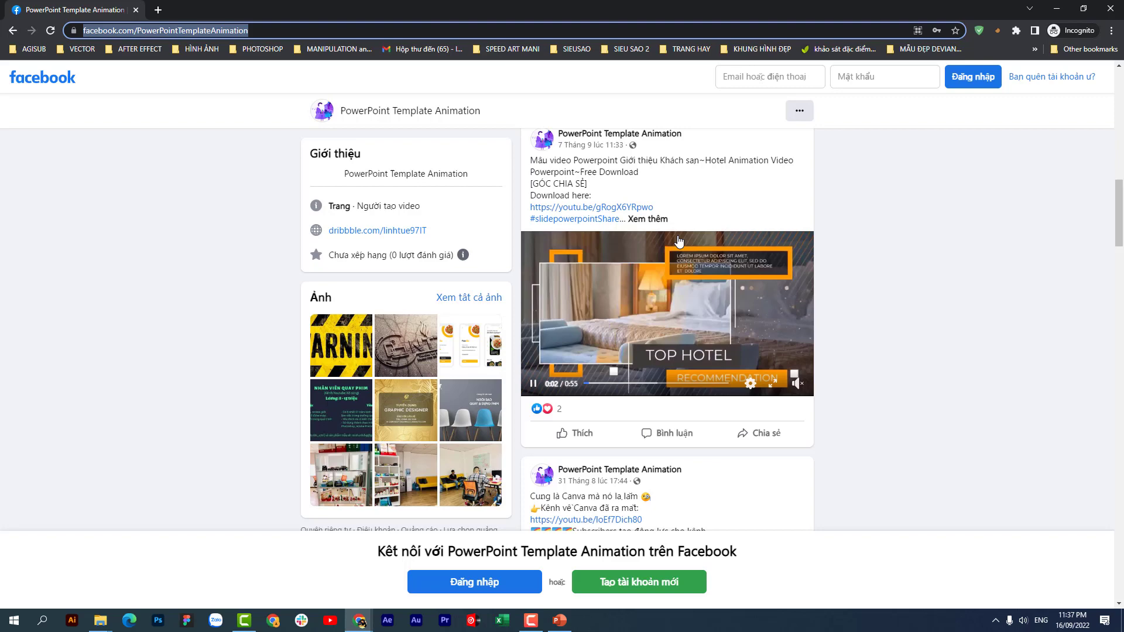
left_click(650, 220)
Expand the 11 Tháng 8 Slide Animation powerpoint 05 post with 'Xem thêm'.
scroll(678, 226, "down", 2)
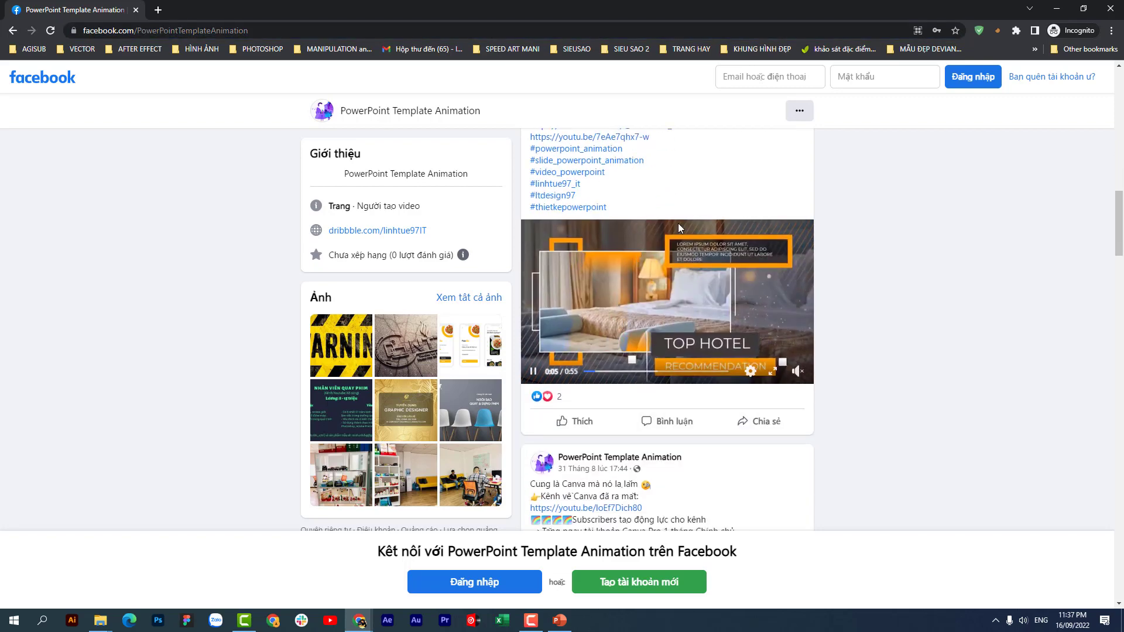
scroll(677, 226, "down", 2)
scroll(678, 226, "down", 3)
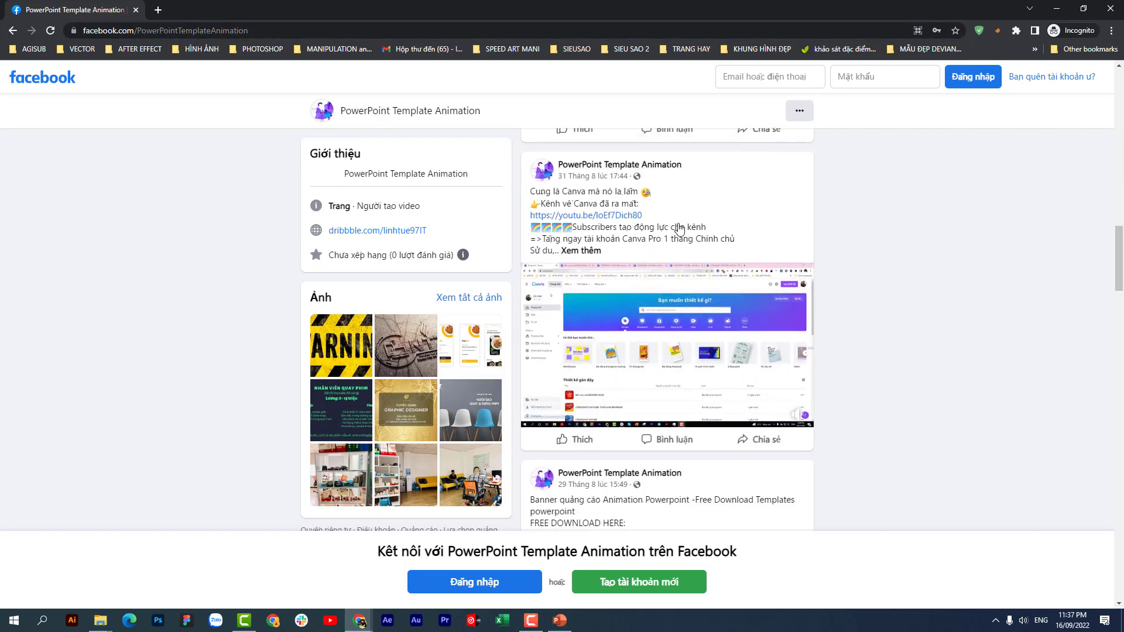
scroll(678, 227, "down", 4)
scroll(678, 227, "down", 2)
scroll(678, 227, "down", 3)
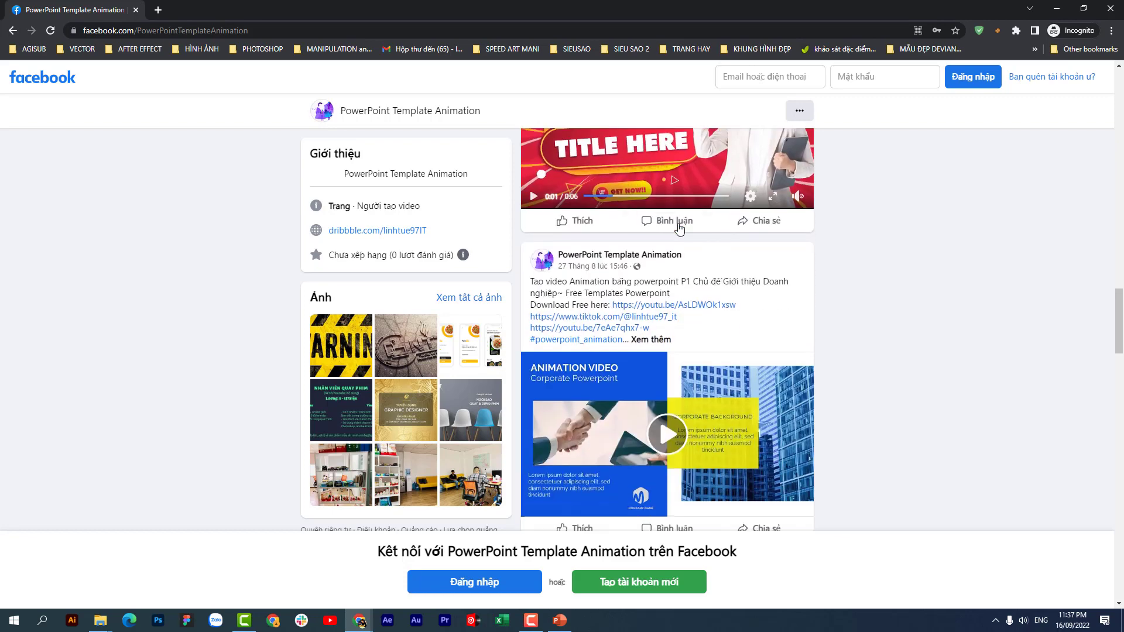
scroll(678, 227, "down", 3)
scroll(678, 227, "down", 2)
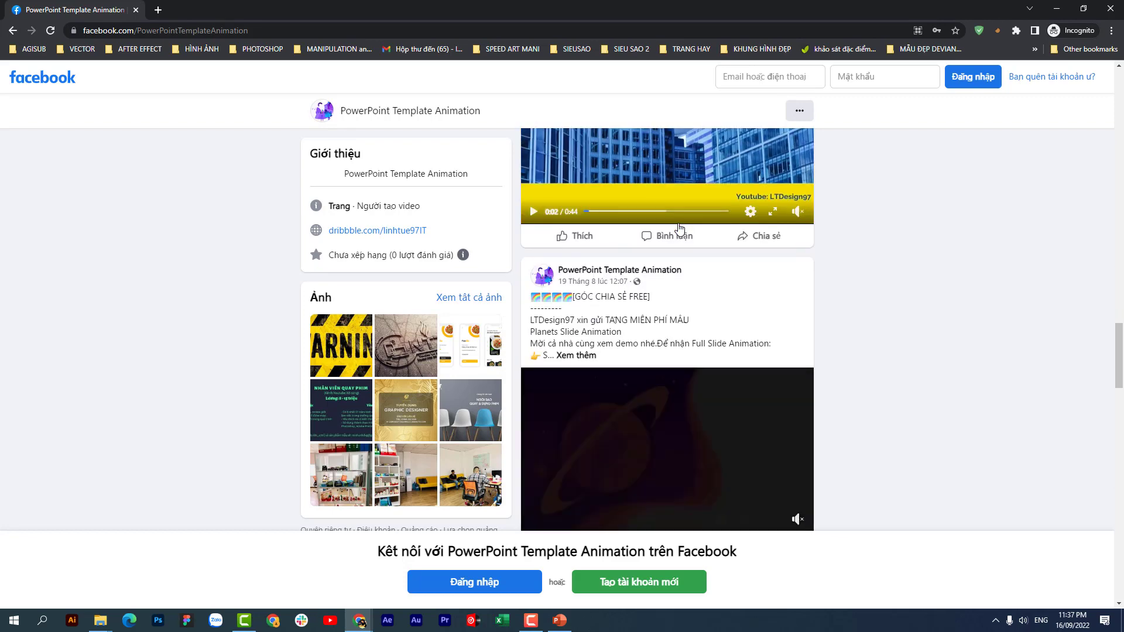
scroll(678, 227, "down", 3)
scroll(678, 227, "down", 4)
scroll(678, 227, "down", 2)
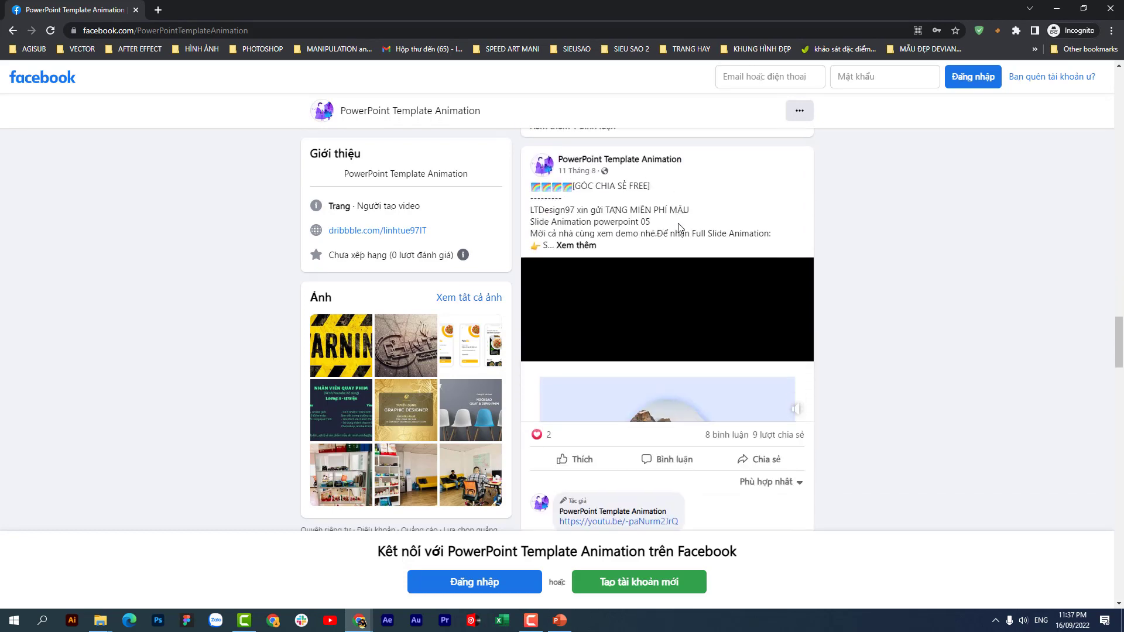
scroll(678, 227, "down", 2)
scroll(678, 227, "down", 3)
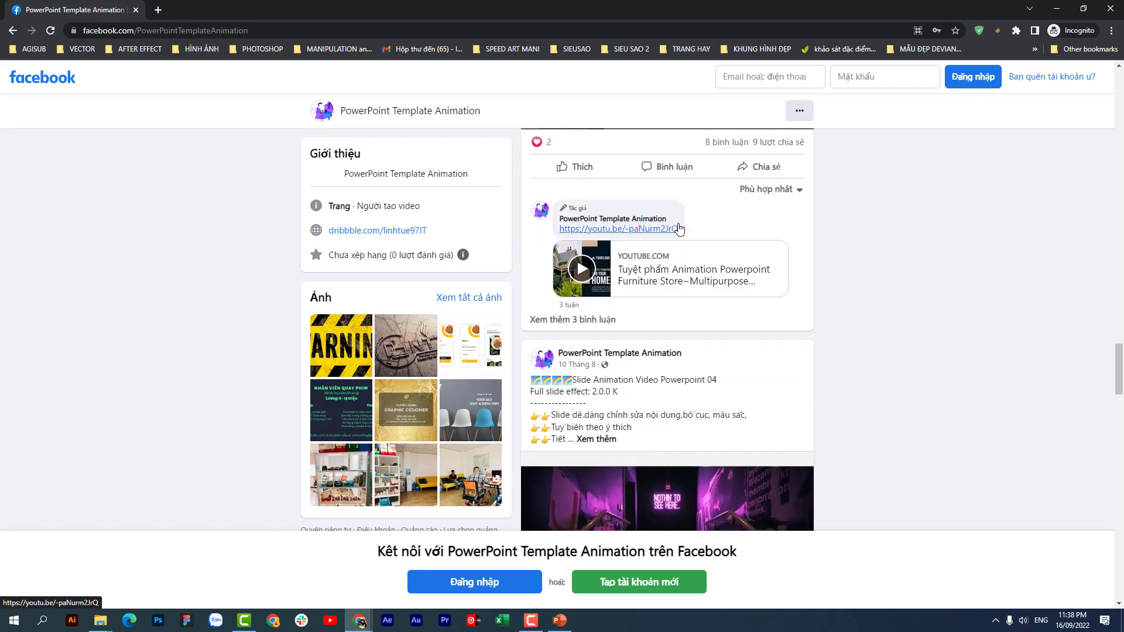
scroll(681, 242, "up", 4)
scroll(681, 242, "up", 2)
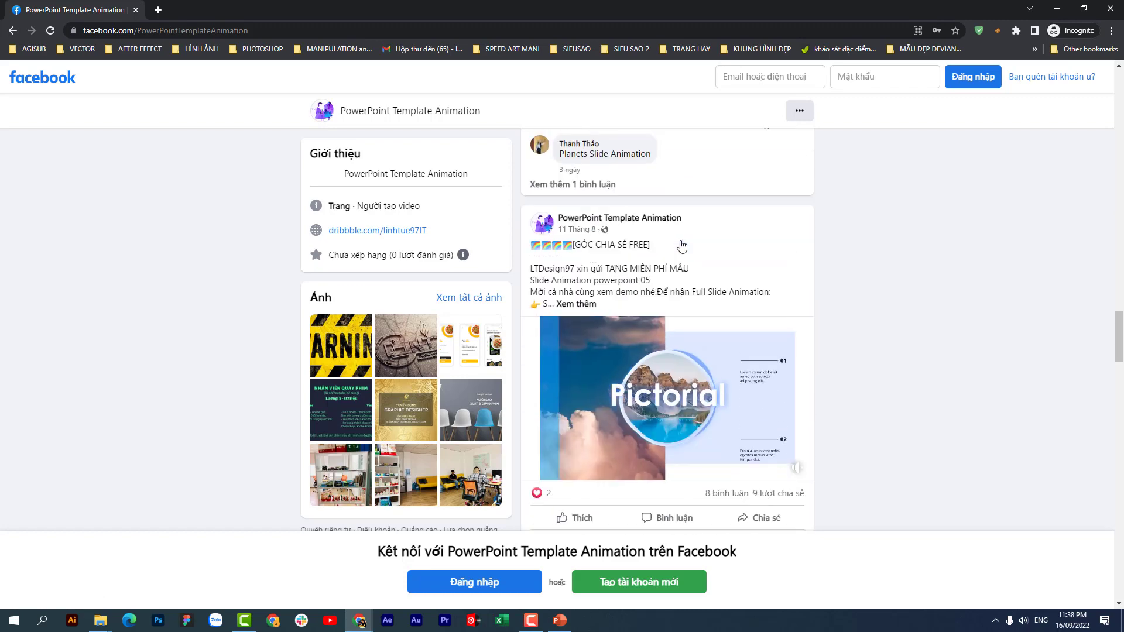
left_click(588, 304)
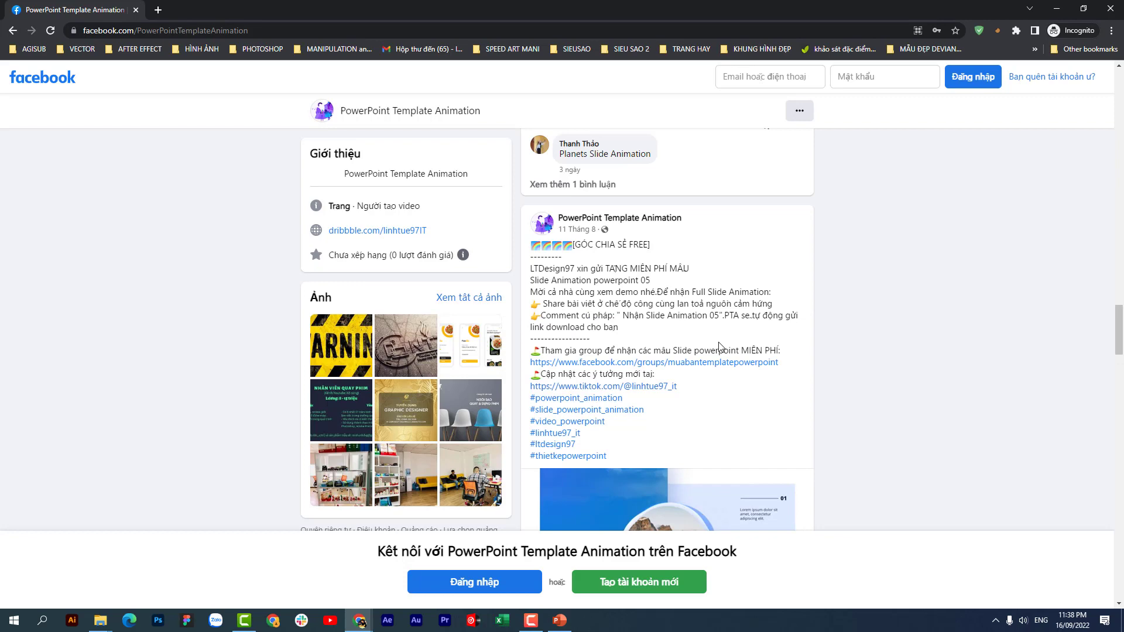
Follow the post's facebook.com/groups link and browse LT.SLIDE POWERPOINT posts down to Planets Slide Animation.
left_click(651, 365)
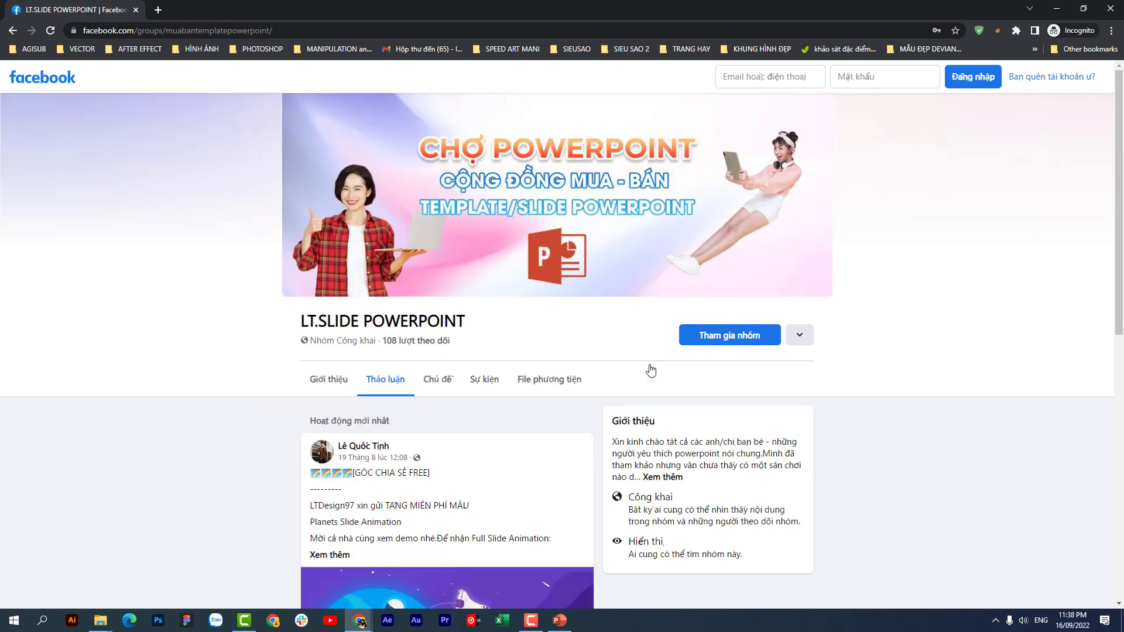
scroll(696, 269, "down", 2)
scroll(697, 269, "down", 1)
scroll(697, 269, "up", 1)
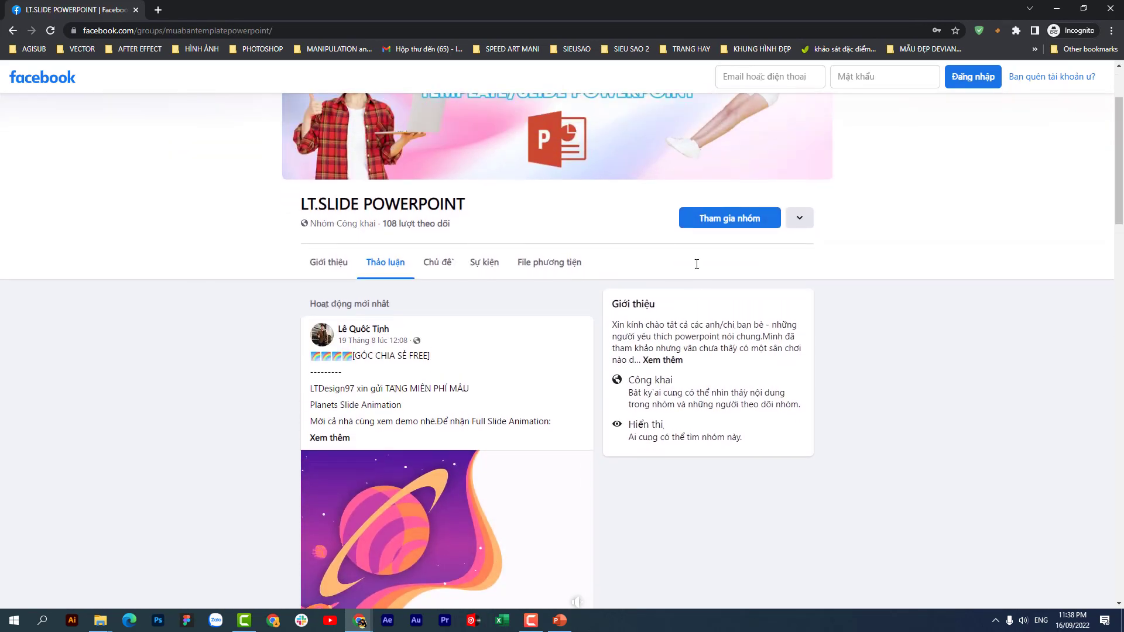
scroll(698, 268, "up", 2)
scroll(697, 270, "down", 4)
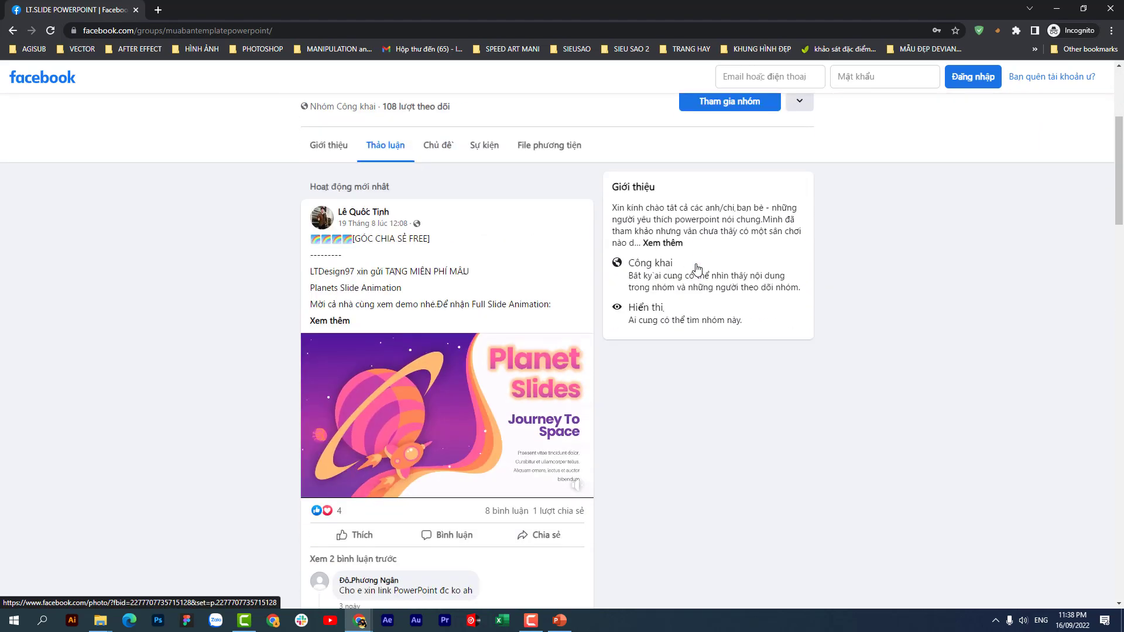
scroll(696, 269, "down", 3)
scroll(698, 268, "down", 1)
scroll(697, 268, "down", 1)
scroll(698, 268, "down", 2)
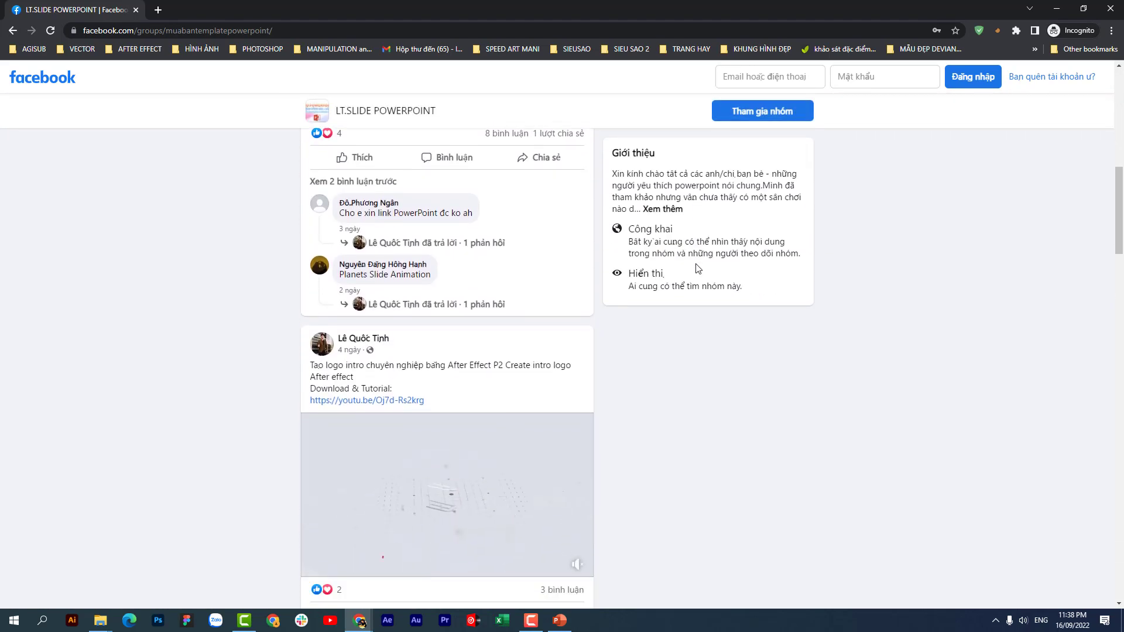
scroll(698, 268, "down", 3)
scroll(697, 268, "down", 5)
scroll(698, 268, "down", 1)
scroll(698, 268, "down", 3)
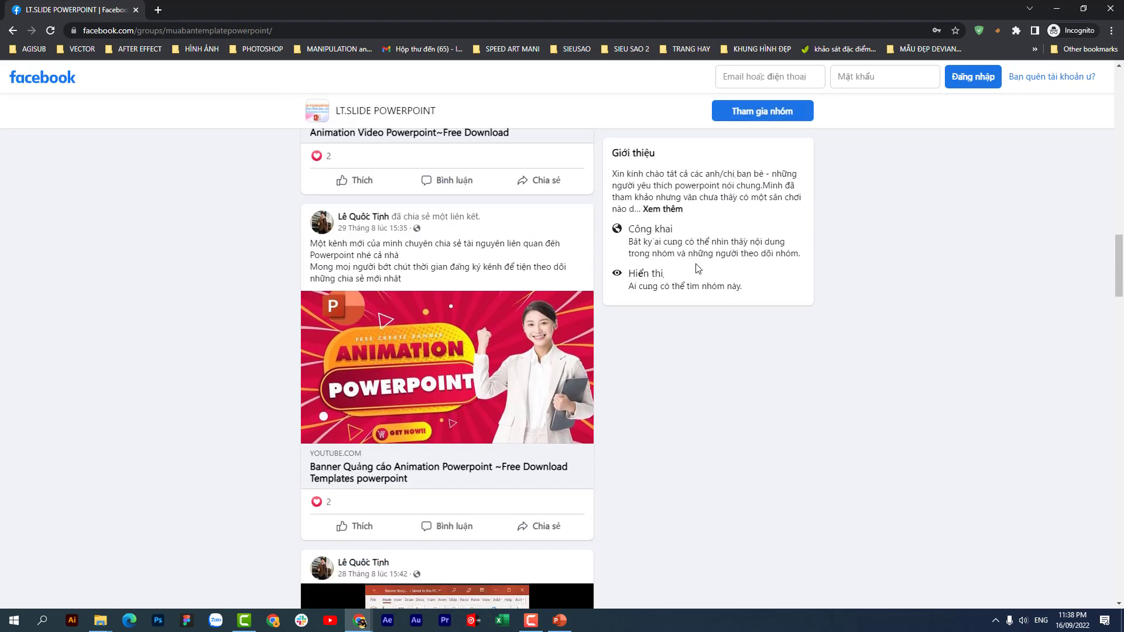